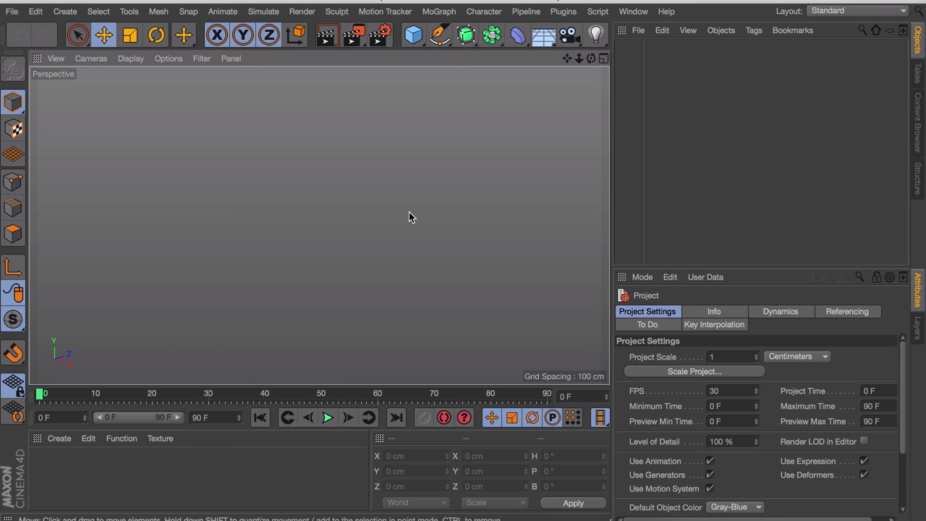
Load Fire_Across_the_Galaxy_Concept_Art_23.jpg as the Right viewport's background image and set its transparency to 50%
middle_click(408, 216)
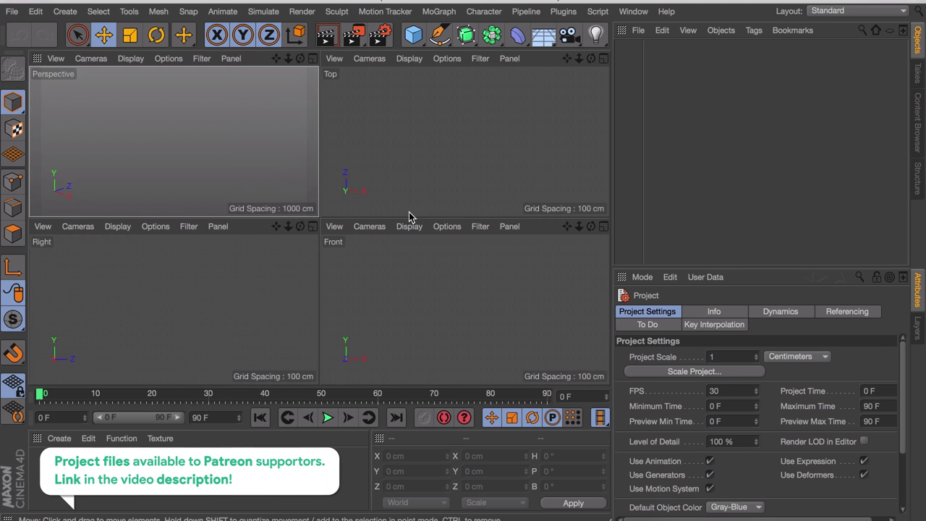
click(153, 226)
click(174, 503)
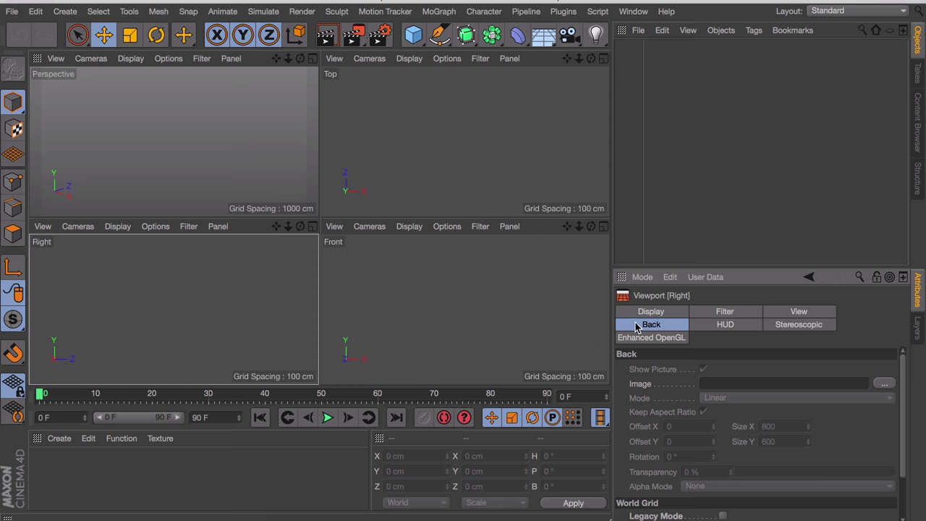
click(883, 383)
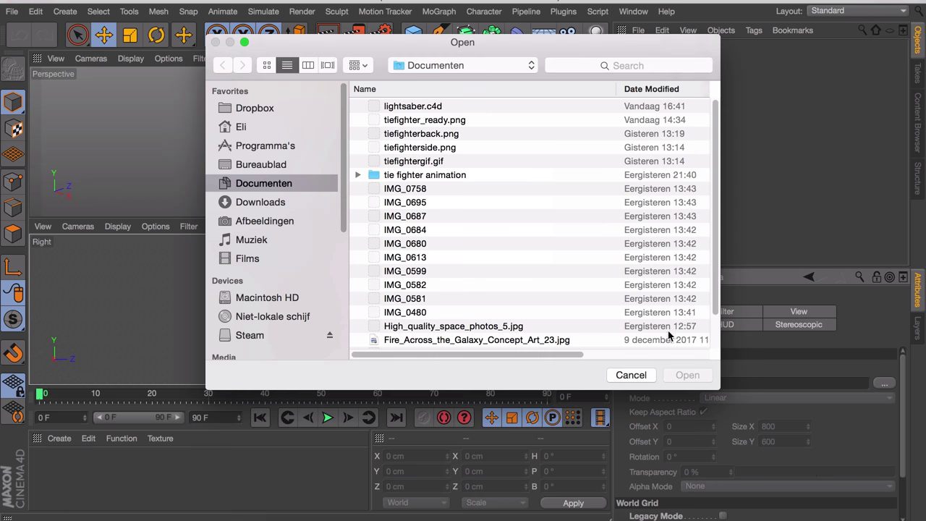
double_click(432, 340)
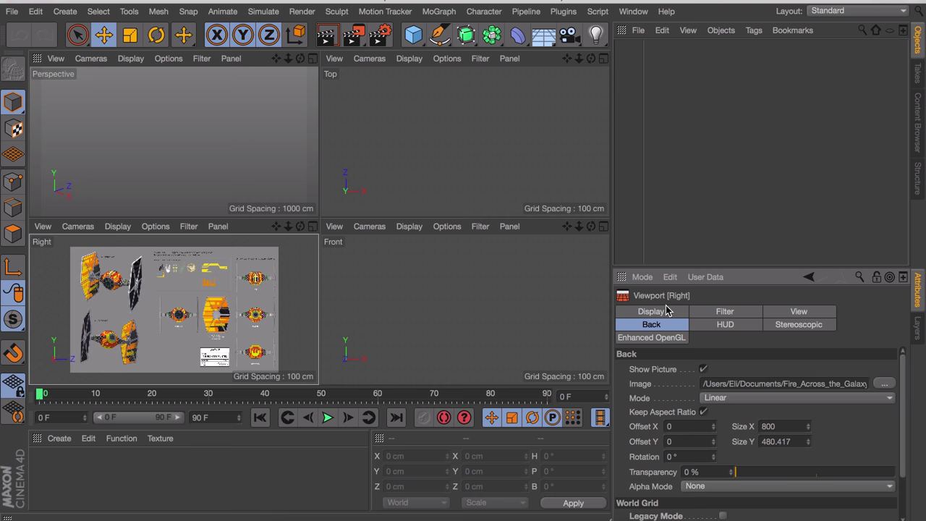
drag(803, 474, 816, 473)
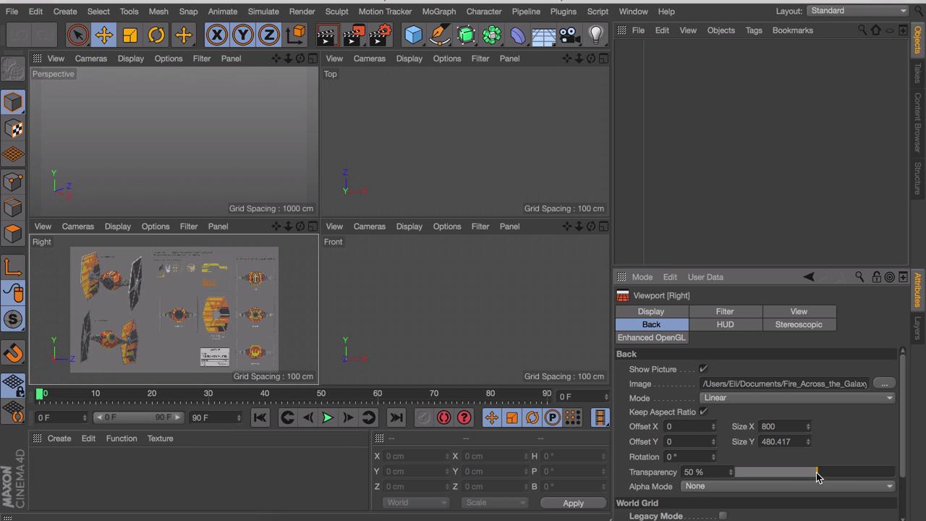
Load Fire_Across_the_Galaxy_Concept_Art_23.jpg as the Front viewport's background image with 49% transparency
click(463, 230)
click(884, 384)
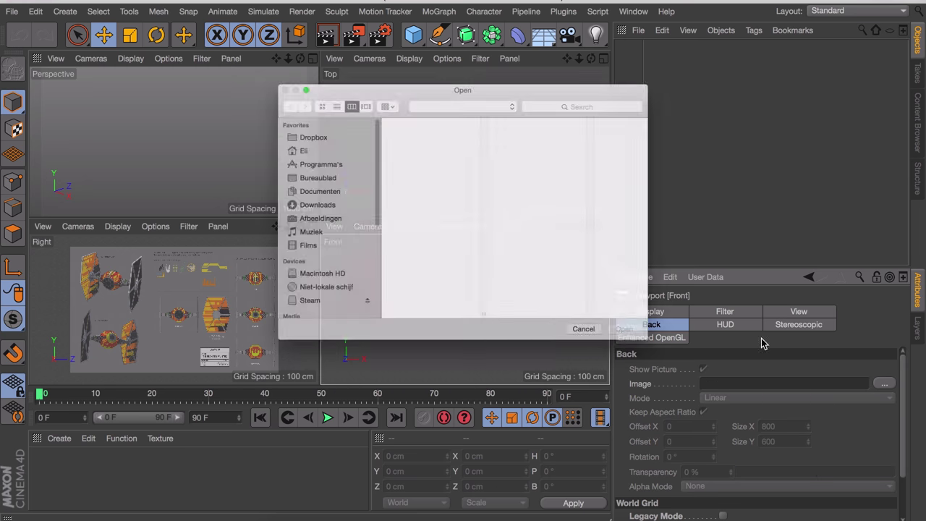
double_click(438, 339)
click(815, 472)
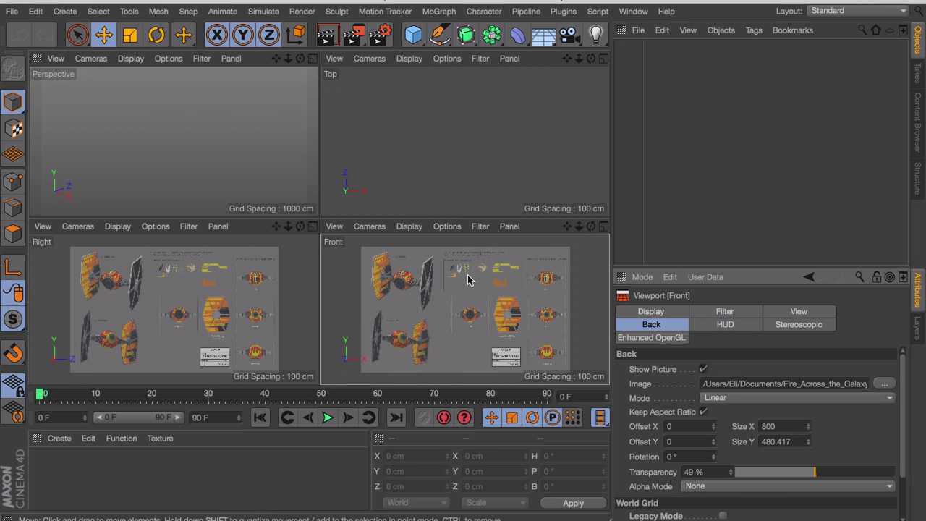
Add a six-sided n-Side spline in the enlarged Right view and scale it down to about 181 cm wide
middle_click(219, 261)
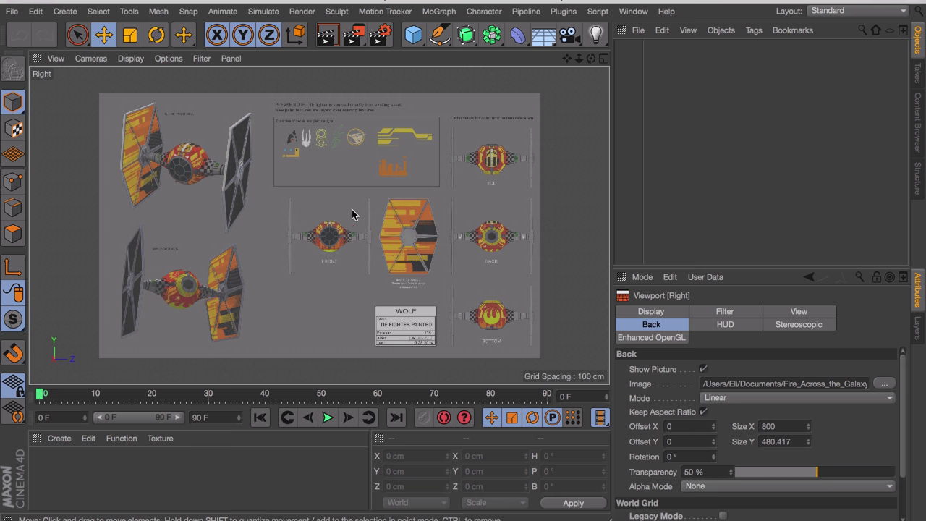
click(416, 36)
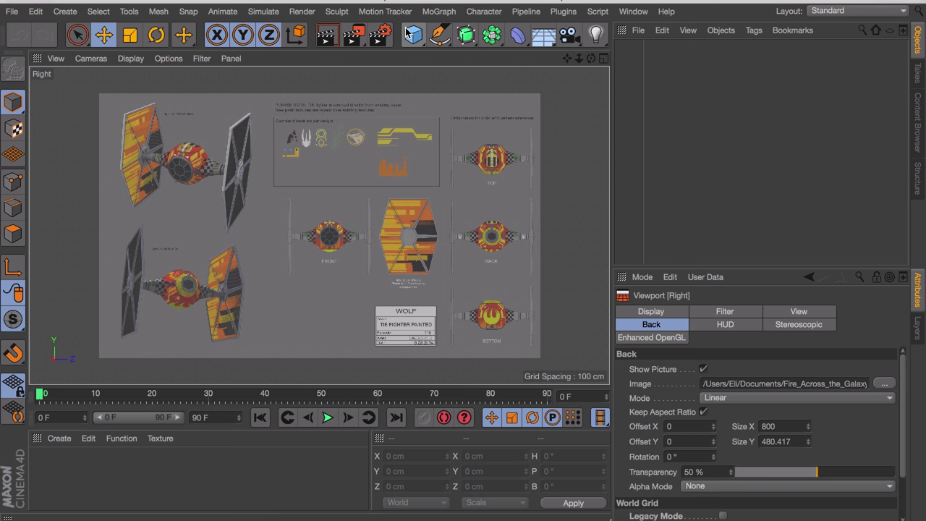
click(439, 34)
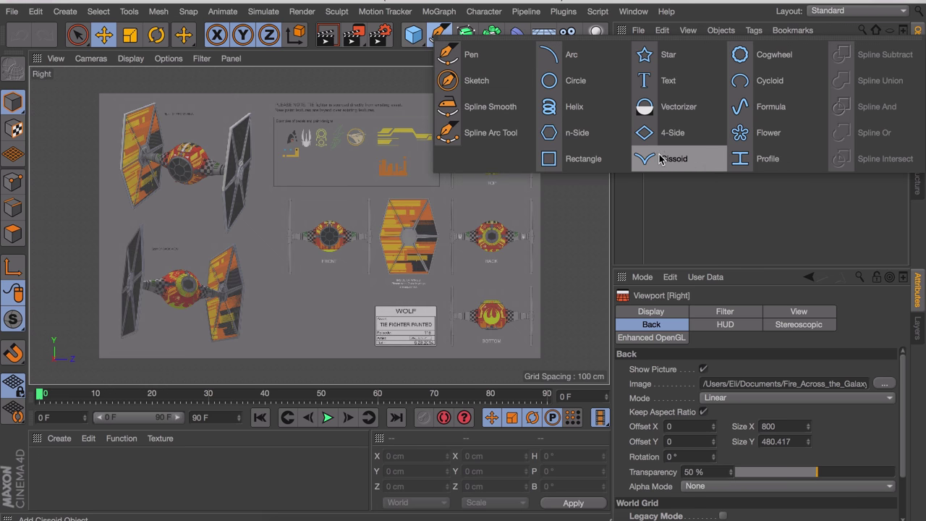
click(593, 134)
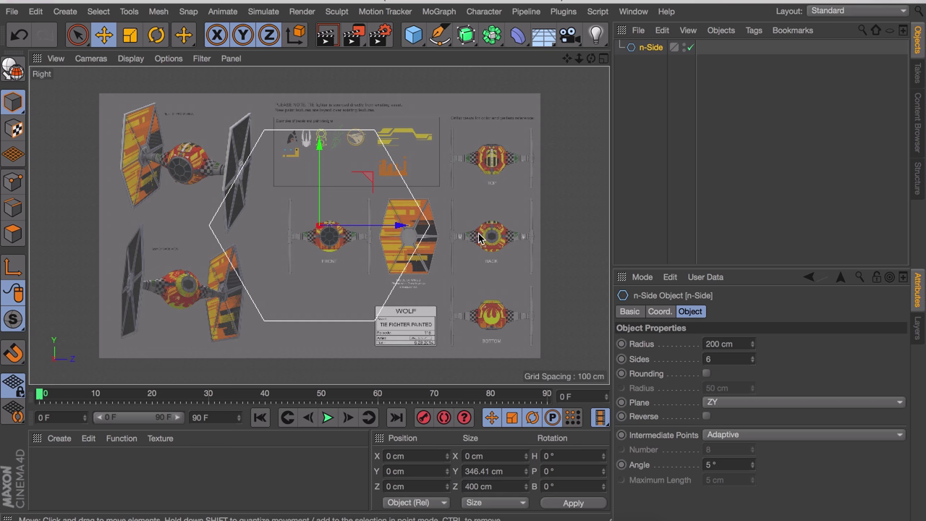
key(t)
drag(496, 201, 151, 241)
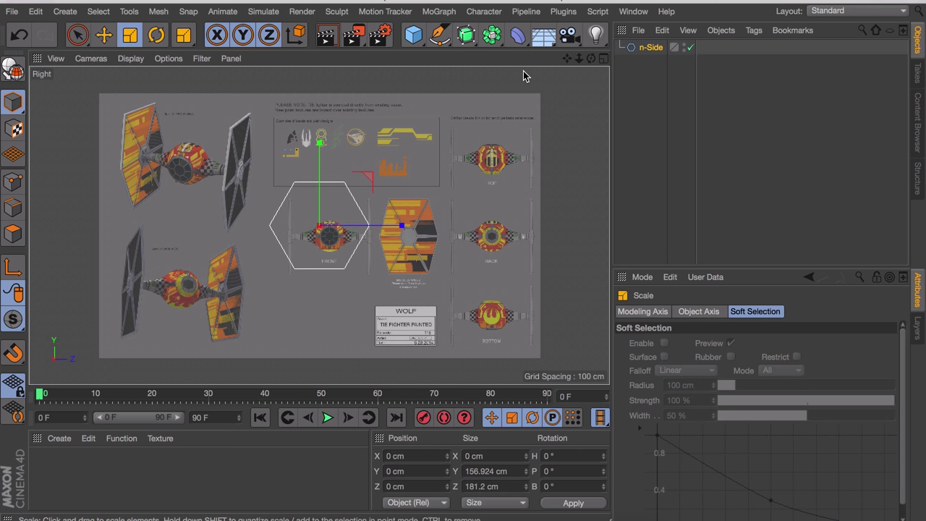
Centre the reference wing on the n-Side spline by setting the Right view background's Offset X to -161.5 and Offset Y to 19.5
key(shift+v)
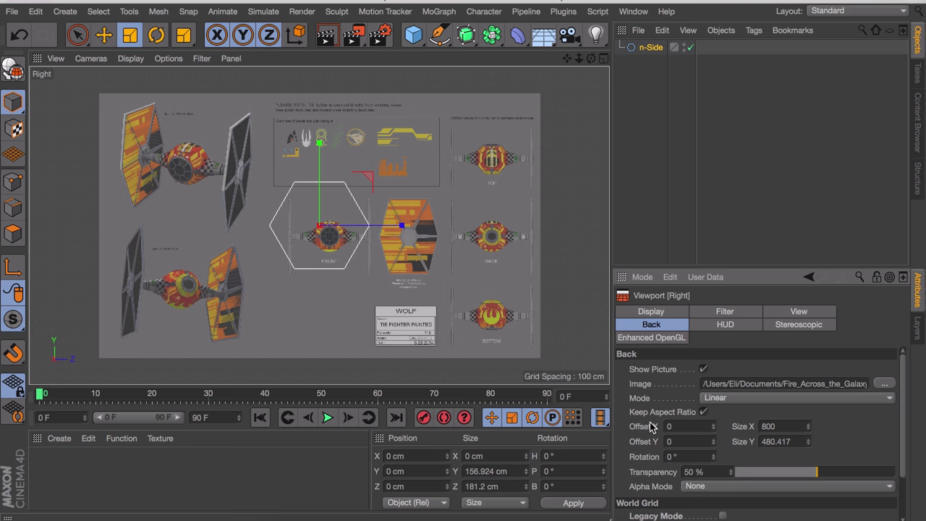
drag(714, 426, 711, 434)
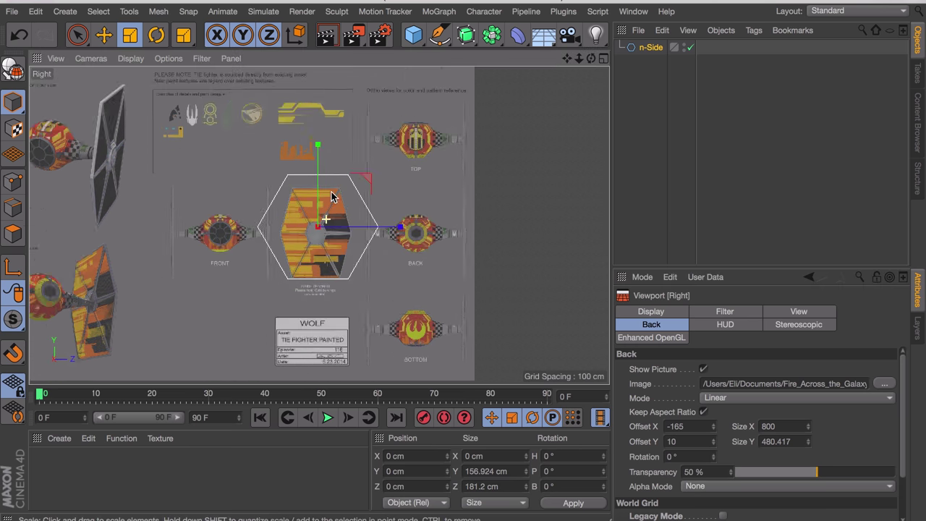
scroll(359, 178, up, 5)
scroll(359, 178, down, 2)
alt+middle_drag(360, 178, 368, 151)
mouse_move(714, 429)
mouse_down()
mouse_move(715, 447)
mouse_move(713, 439)
mouse_up()
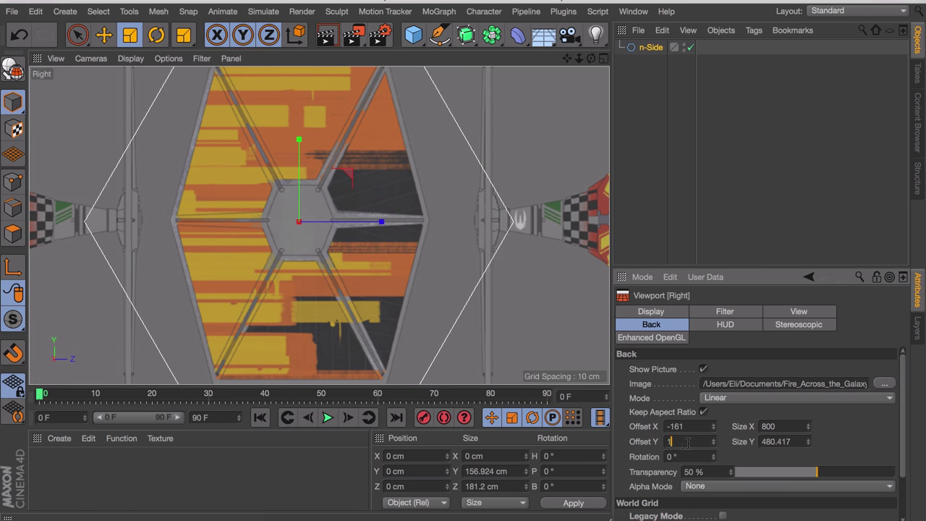
text(9.5)
key(Return)
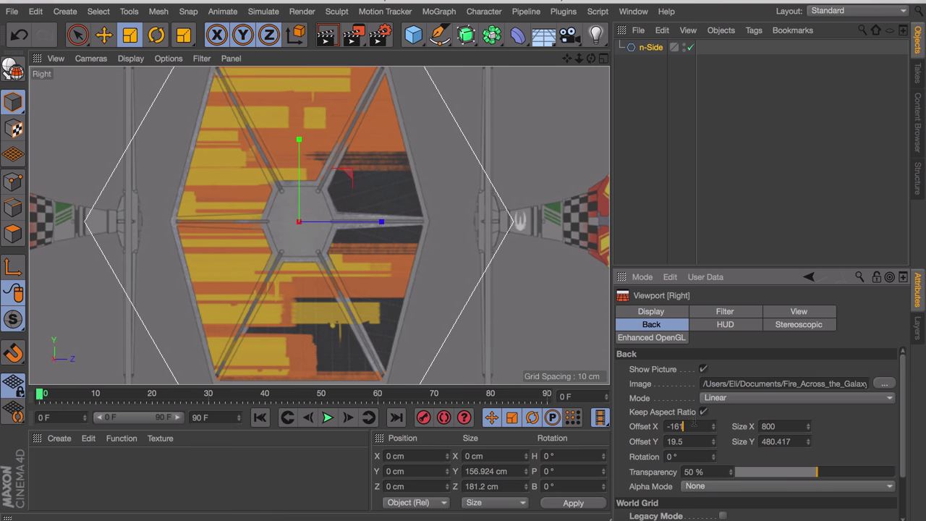
text(.5)
key(Return)
drag(712, 426, 713, 423)
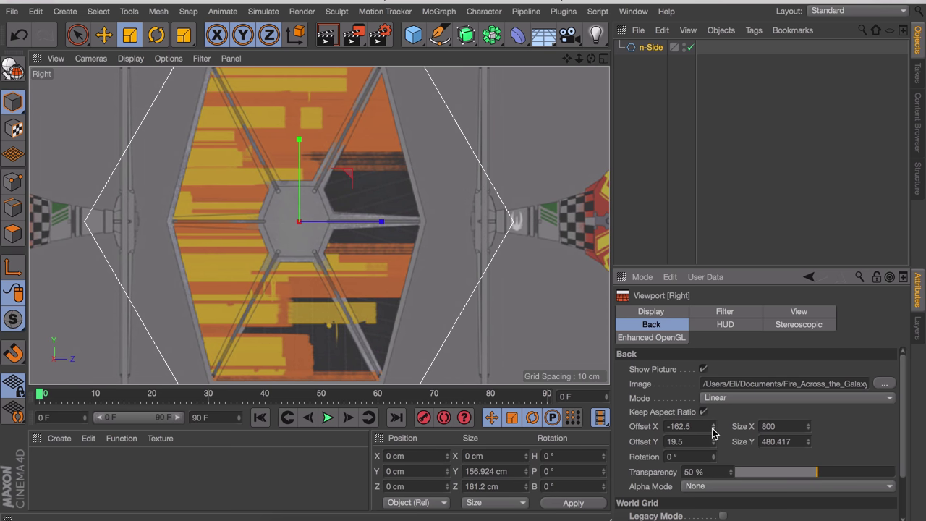
drag(499, 172, 376, 185)
click(712, 429)
Scale the n-Side spline to about 109 cm wide so its side corners meet the reference wing's edges
scroll(426, 189, up, 6)
drag(438, 221, 430, 237)
scroll(368, 220, down, 4)
scroll(323, 206, down, 2)
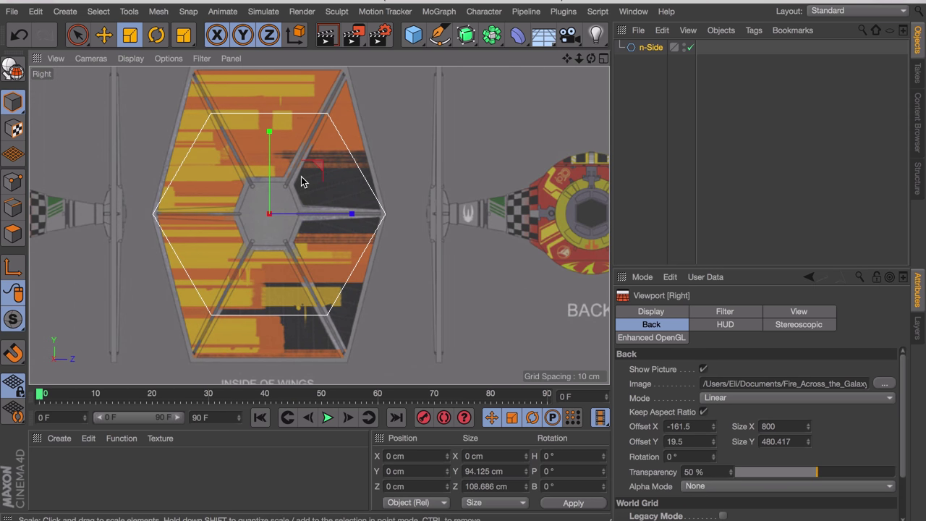
Make the n-Side spline editable and scale its four upper and lower points to the wing outline, about 139 cm high and 73 cm wide
key(c)
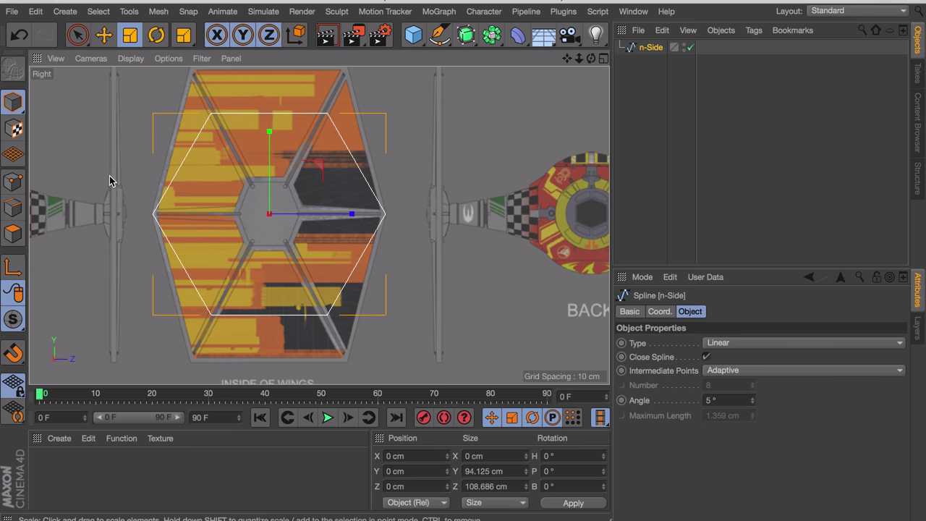
click(13, 182)
key(space)
click(210, 113)
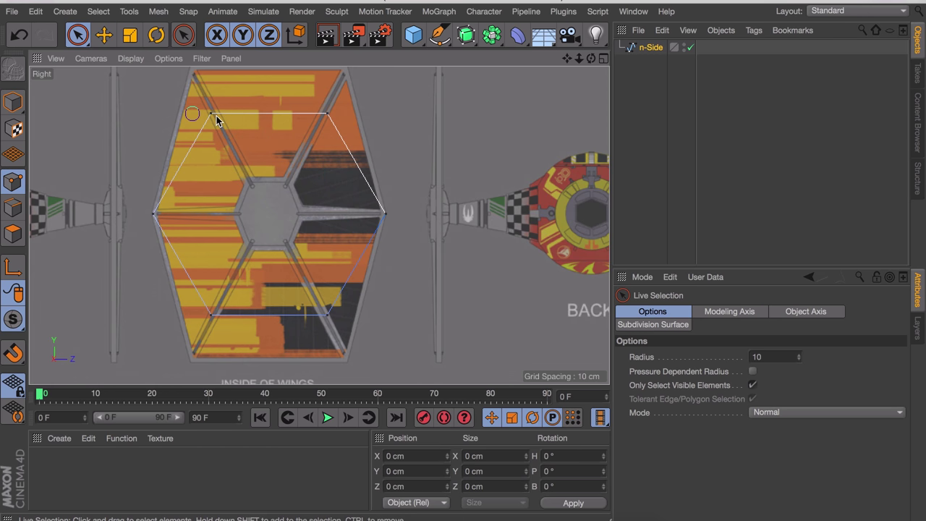
shift+click(210, 314)
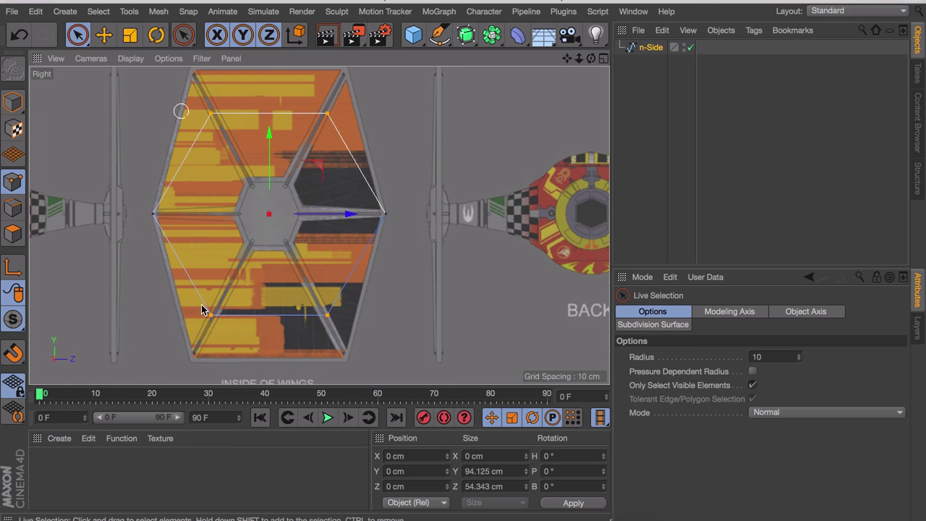
key(t)
alt+middle_drag(274, 132, 268, 180)
drag(267, 181, 269, 147)
drag(349, 261, 376, 260)
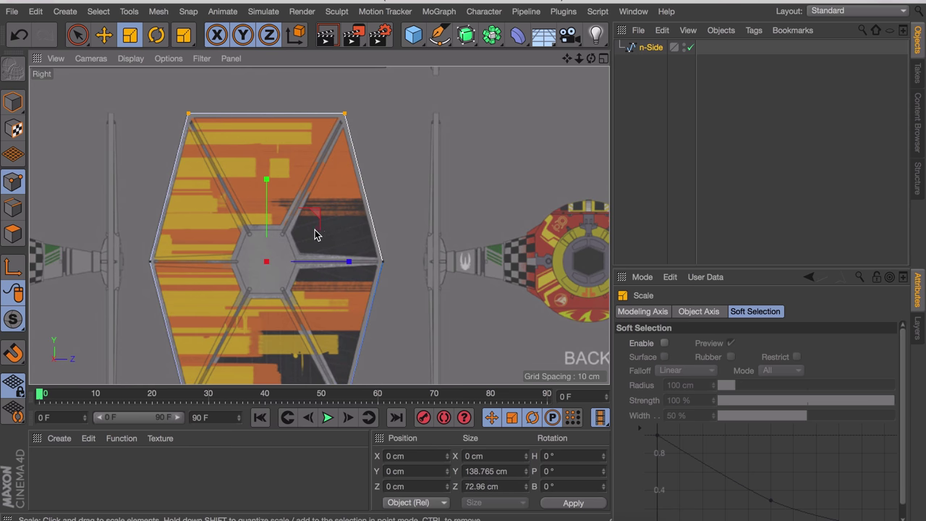
scroll(316, 231, down, 1)
click(14, 104)
Add an Extrude generator and nest the n-Side spline inside it as its child
middle_click(386, 138)
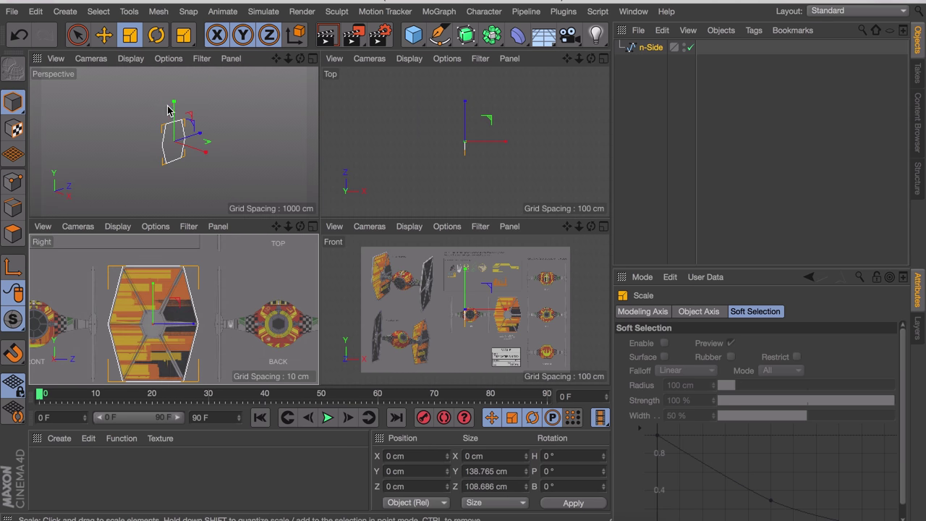
scroll(178, 106, up, 3)
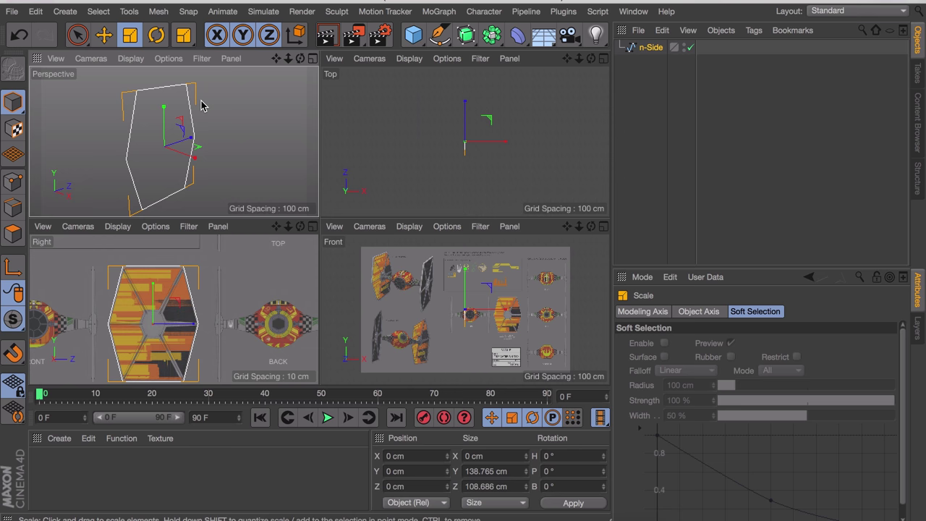
click(466, 35)
click(634, 54)
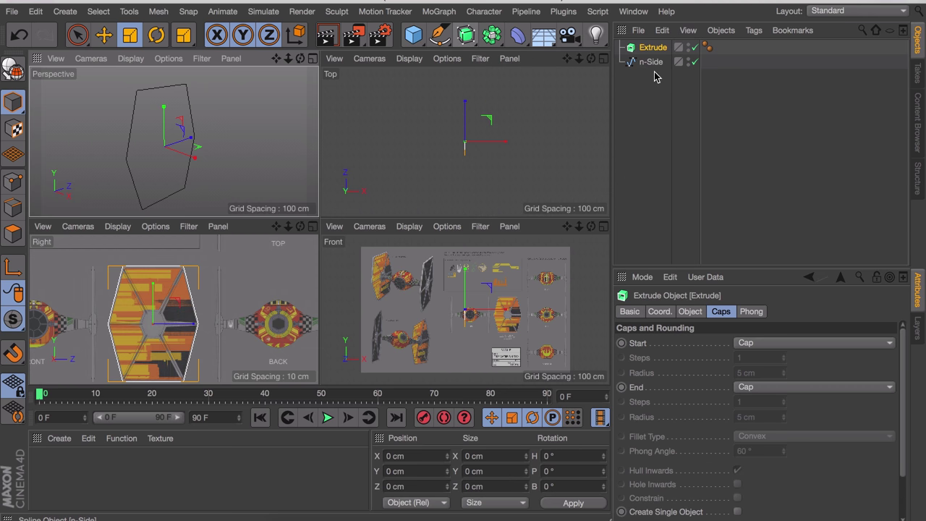
drag(650, 63, 653, 47)
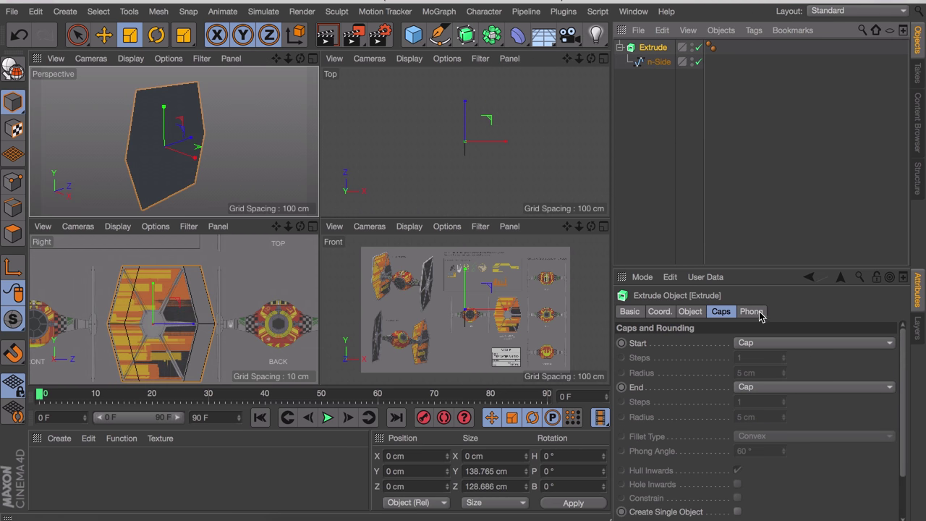
Set all the Extrude's movement values to 0 cm and convert it to an editable polygon object with Create Single Object enabled
click(687, 312)
double_click(819, 344)
text(0)
key(Return)
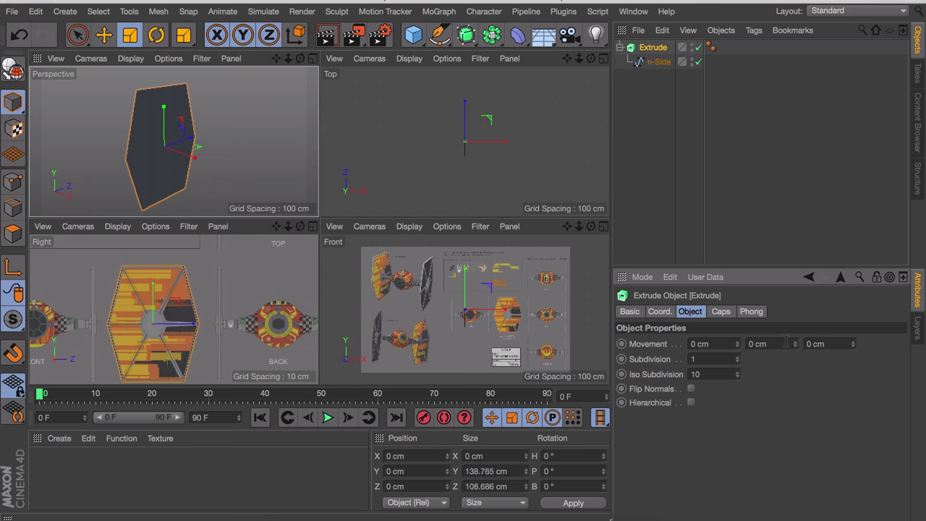
click(721, 313)
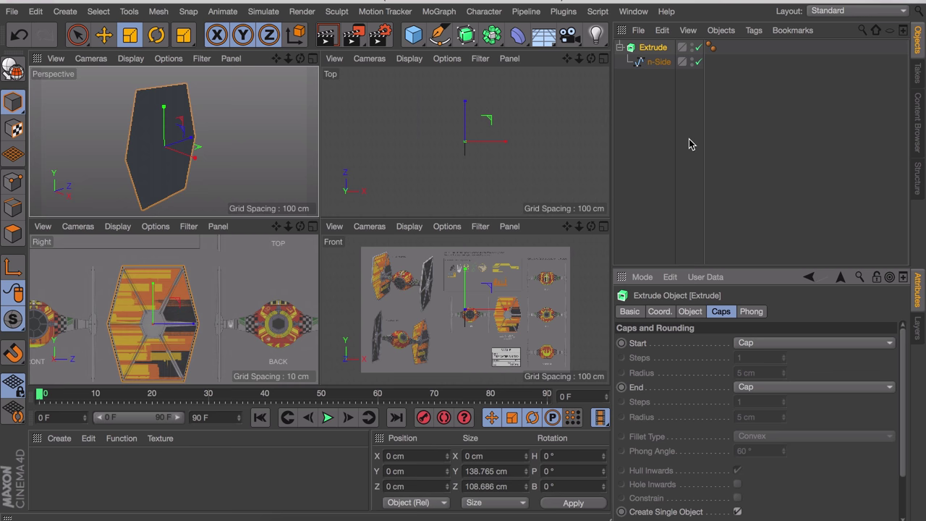
key(c)
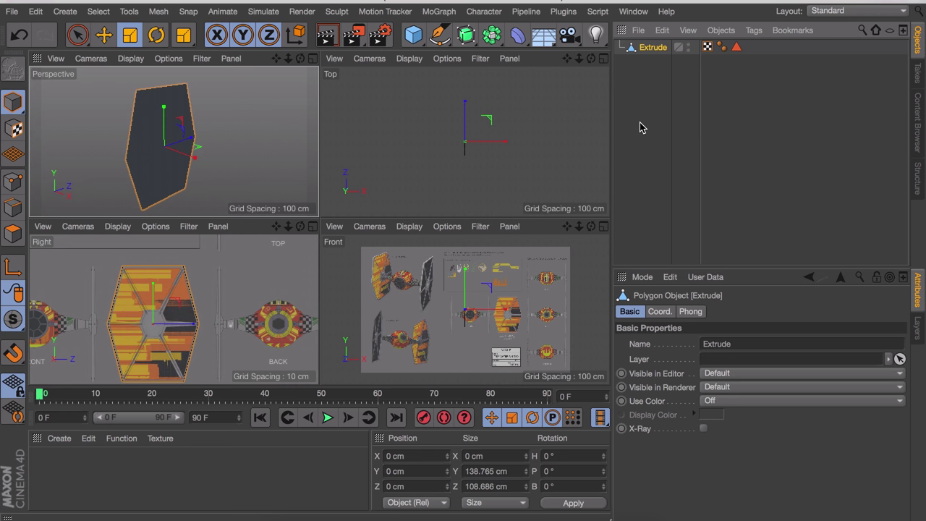
Adjust the X and Y offsets of the Front viewport's background image to line the reference up with the wing
scroll(478, 315, up, 10)
alt+middle_drag(479, 316, 489, 299)
click(447, 226)
click(467, 502)
mouse_move(712, 425)
mouse_down()
mouse_move(712, 462)
mouse_move(713, 423)
mouse_up()
mouse_move(713, 441)
mouse_down()
mouse_move(714, 450)
mouse_move(714, 439)
mouse_up()
alt+middle_drag(459, 239, 465, 310)
scroll(465, 309, up, 8)
click(689, 446)
text(.5)
key(Return)
click(713, 424)
scroll(381, 325, down, 5)
alt+middle_drag(381, 324, 416, 280)
alt+right_drag(416, 280, 285, 280)
Inner-extrude the wing polygon by about 1.87 cm in the Right view to form the outer frame
middle_click(285, 280)
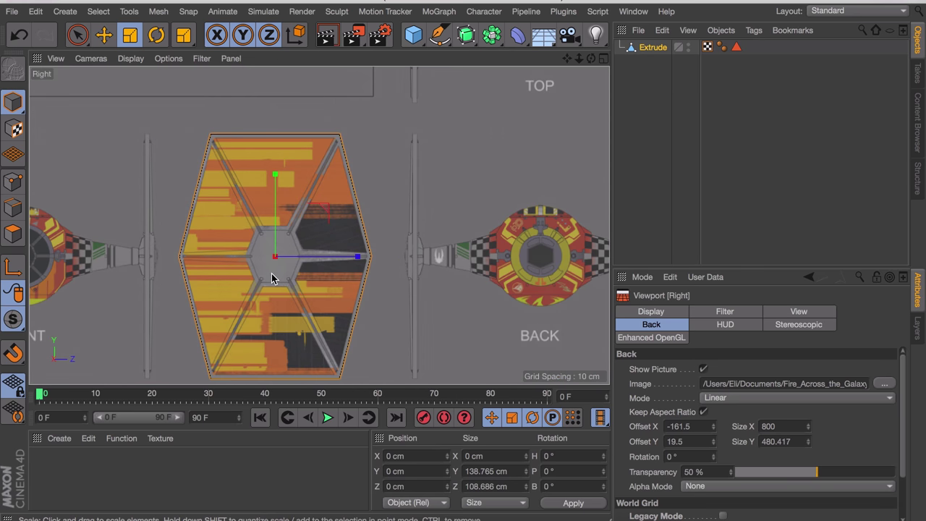
click(12, 233)
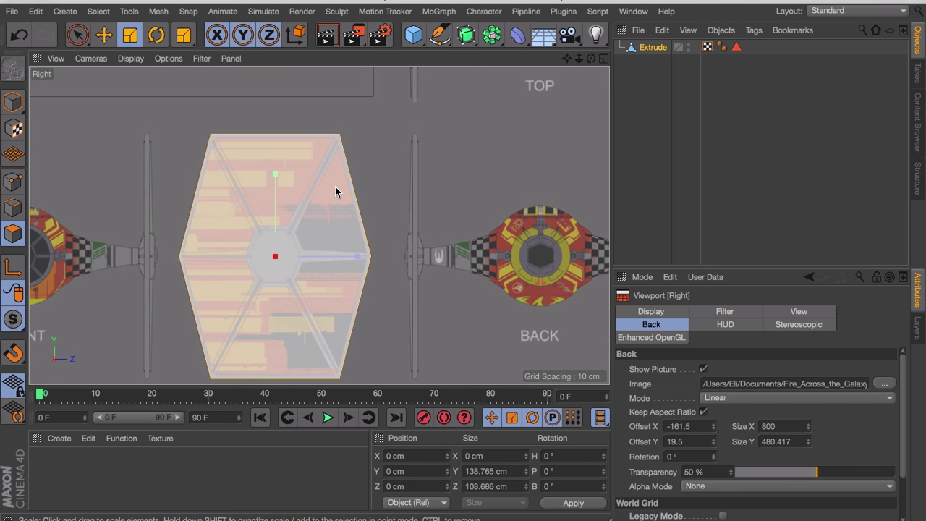
key(i)
scroll(355, 192, up, 5)
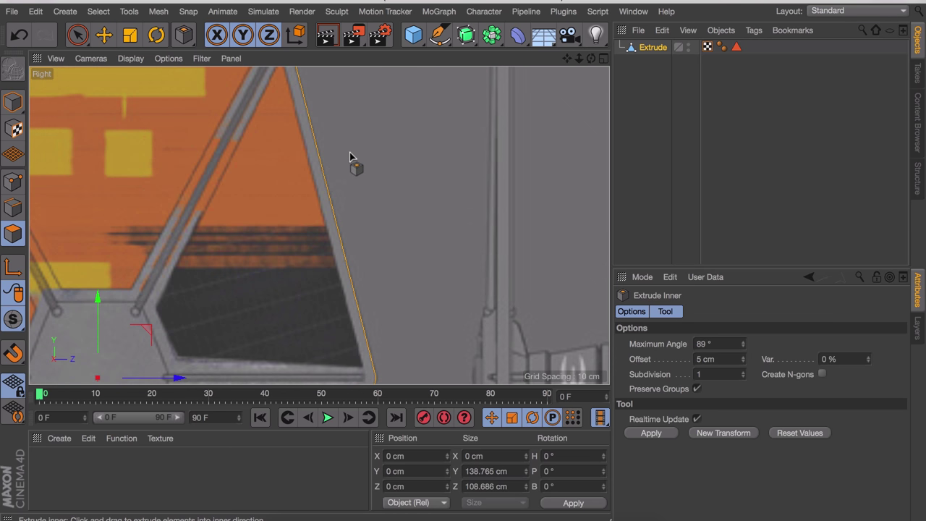
mouse_move(316, 204)
mouse_down()
mouse_move(402, 203)
mouse_move(320, 200)
mouse_up()
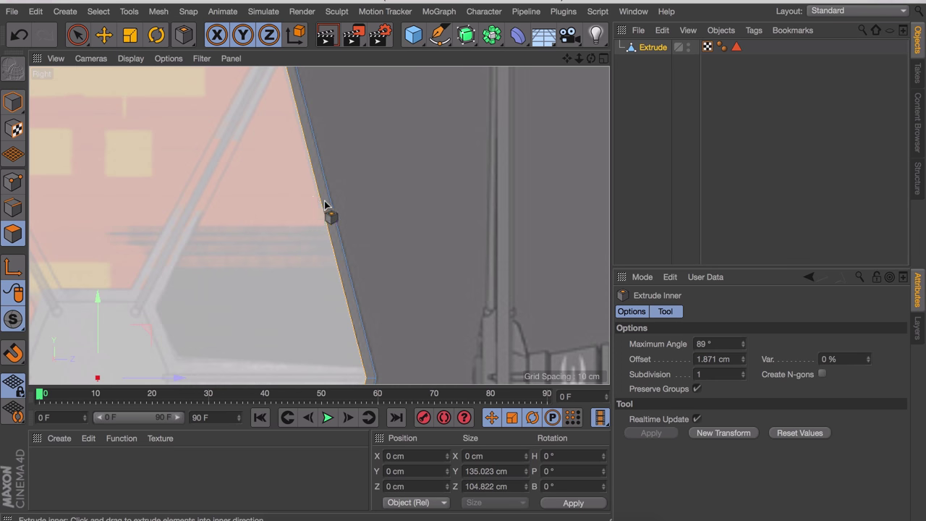
Inner-extrude the wing's inner face again by about 37.5 cm towards the central hub
scroll(389, 161, down, 5)
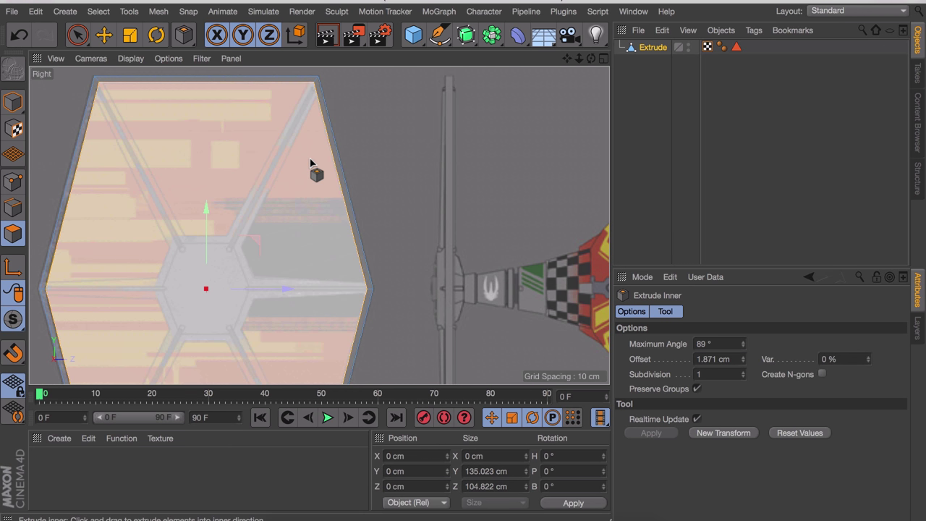
drag(310, 166, 416, 166)
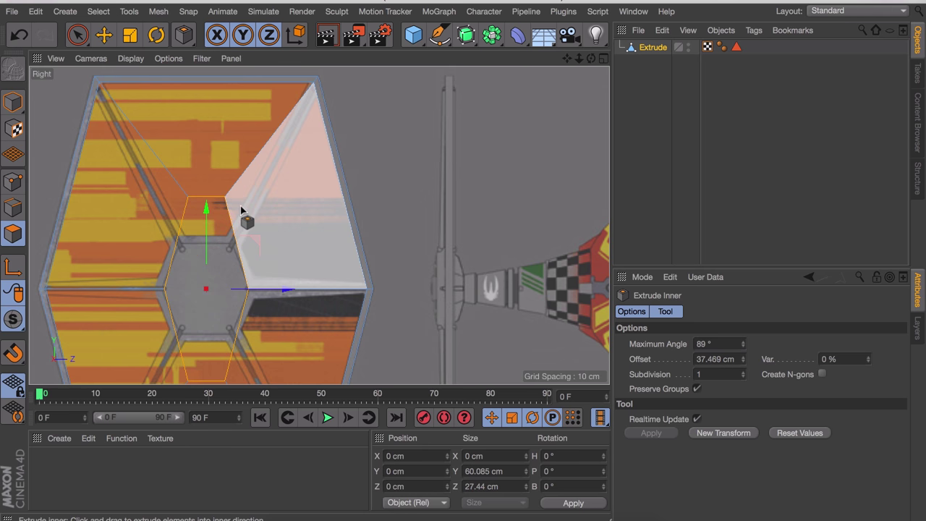
Scale the wing's central hub polygon along Y to about 28.8 cm so it matches the reference hexagon
scroll(244, 220, up, 3)
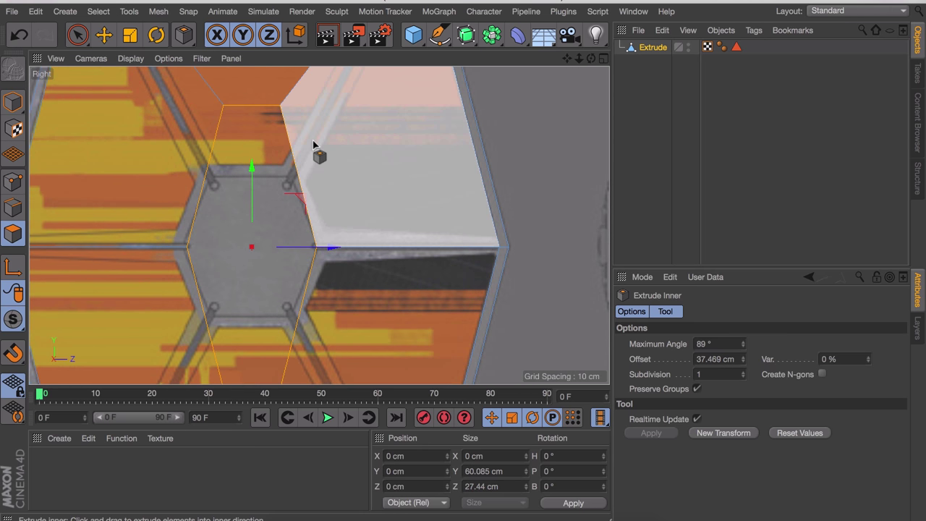
key(t)
drag(253, 162, 250, 209)
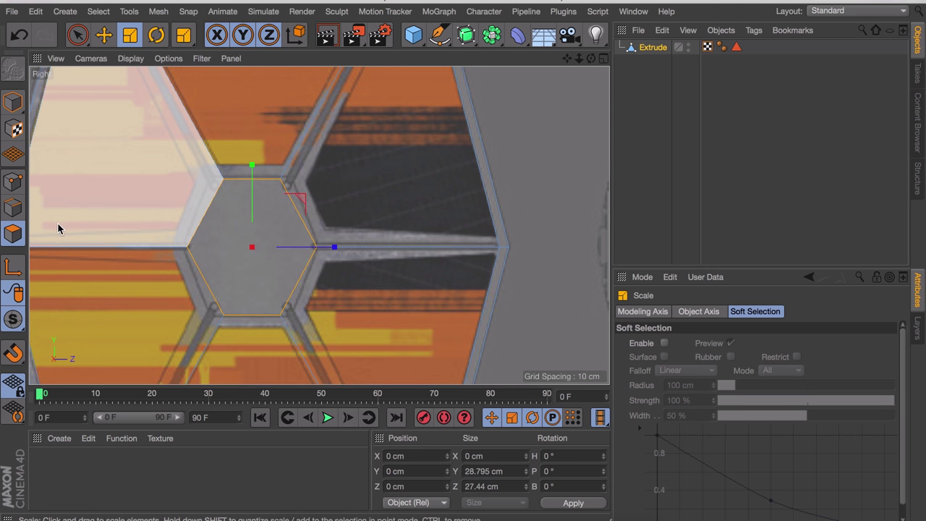
Widen the hub's upper and lower edges along Z, and scale the hub polygon uniformly to about 34.5 × 32.8 cm
click(12, 208)
click(248, 179)
shift+click(253, 314)
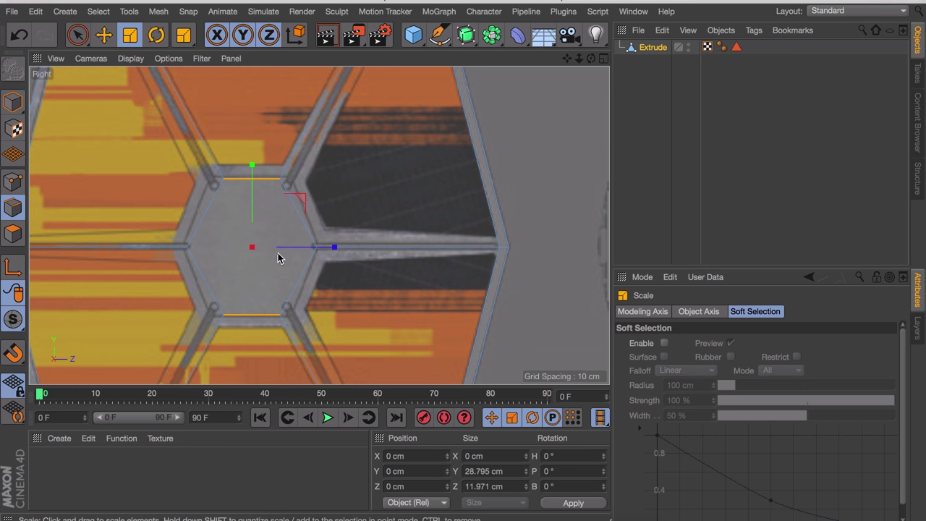
drag(330, 247, 359, 245)
click(12, 233)
drag(253, 234, 445, 193)
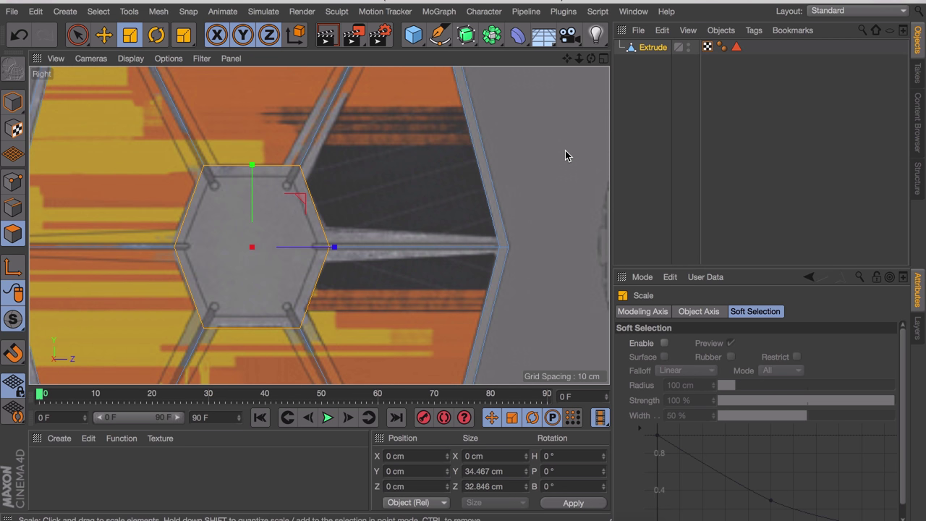
Add the outer frame's polygon loop to the hub selection and extrude both by about -2.68 cm
key(u)
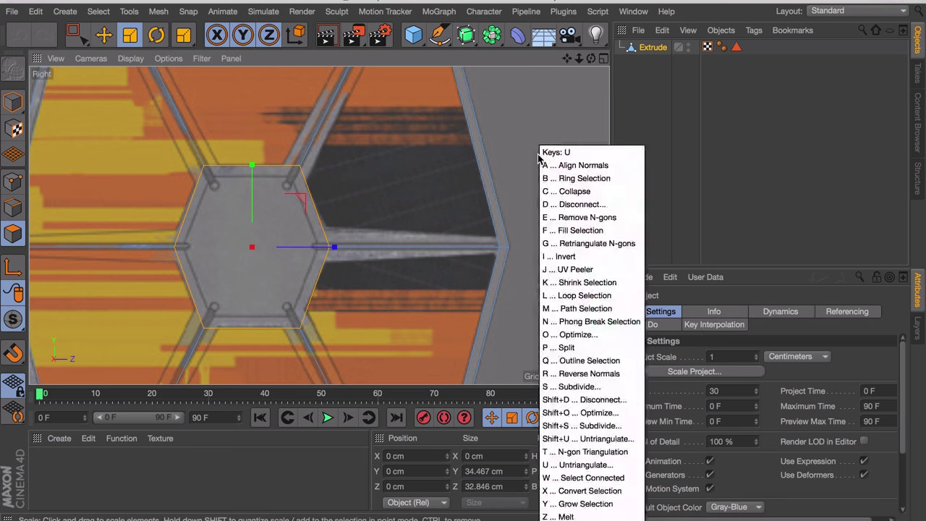
key(l)
click(506, 250)
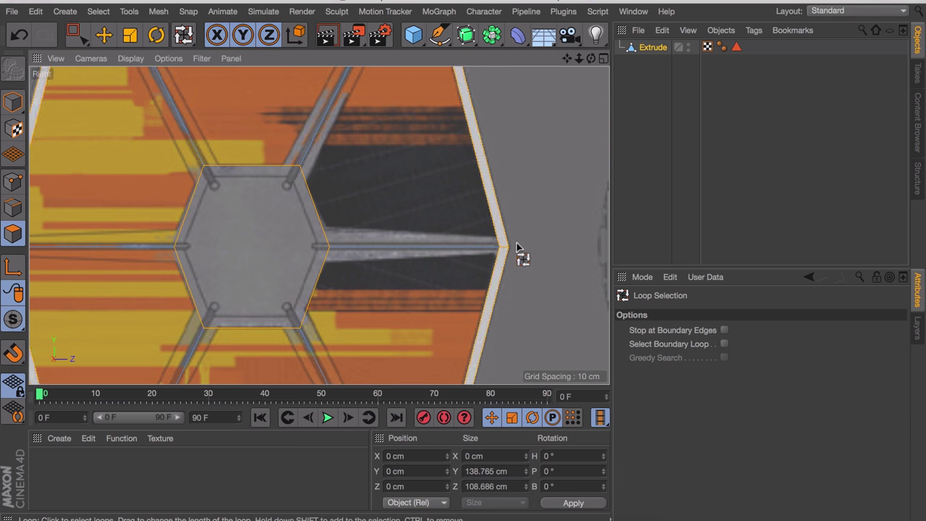
key(e)
middle_click(495, 149)
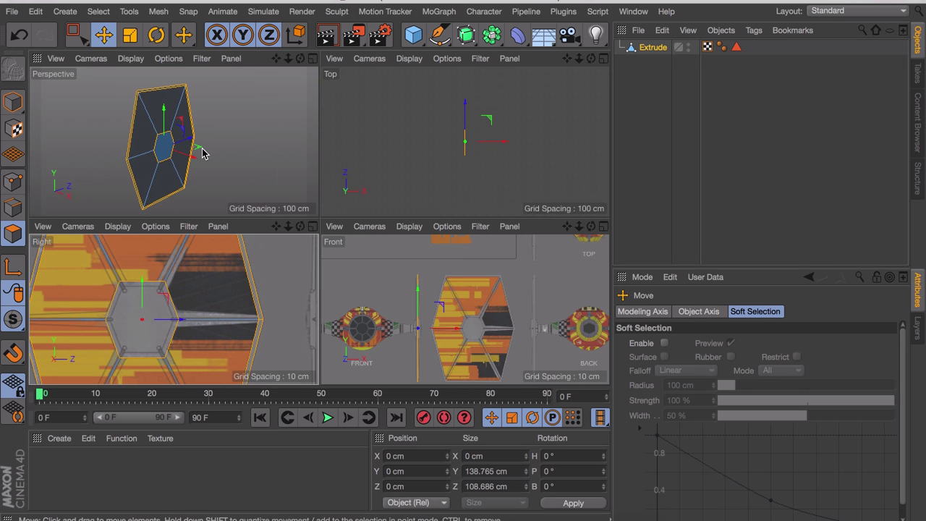
key(d)
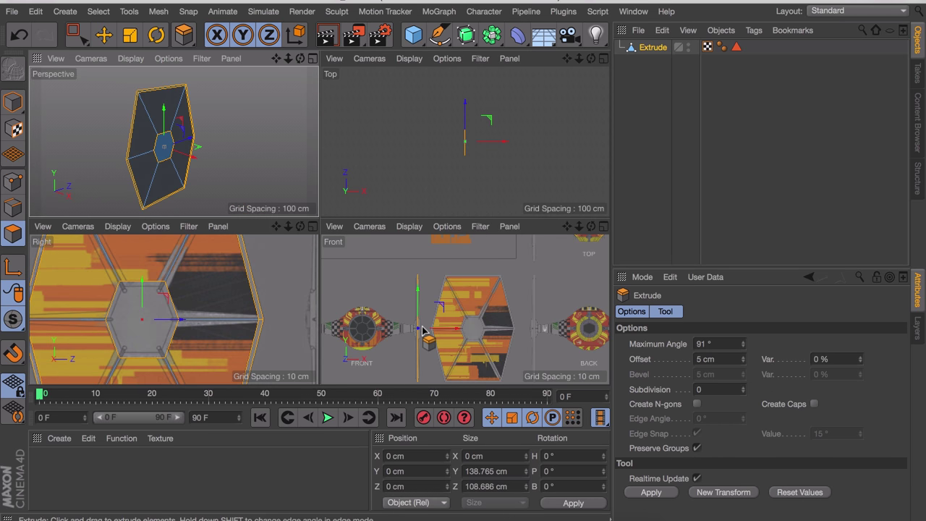
scroll(423, 330, up, 5)
scroll(409, 333, up, 4)
drag(434, 331, 367, 341)
scroll(190, 122, up, 5)
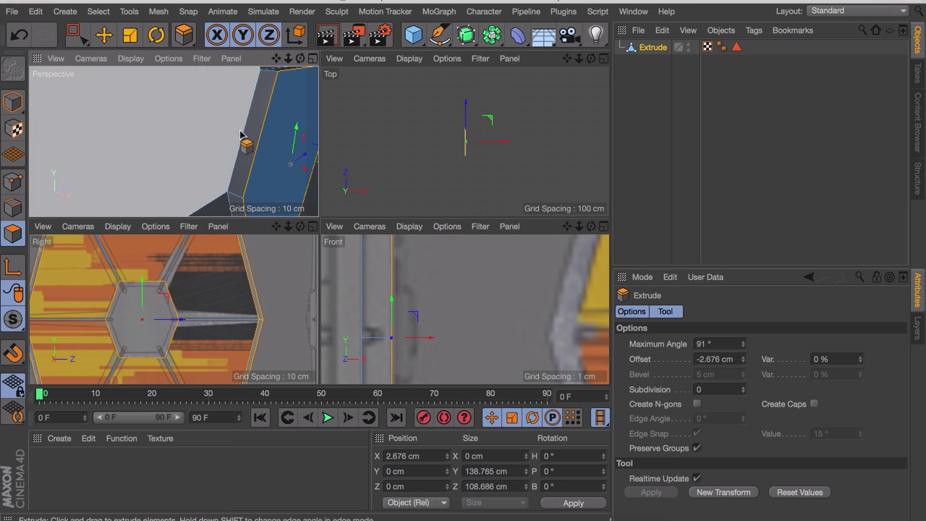
Move the extruded frame and hub faces along X to about 1.81 cm
scroll(241, 133, down, 5)
key(e)
mouse_move(300, 177)
mouse_down()
mouse_move(300, 197)
mouse_move(298, 185)
mouse_up()
alt+drag(229, 145, 149, 145)
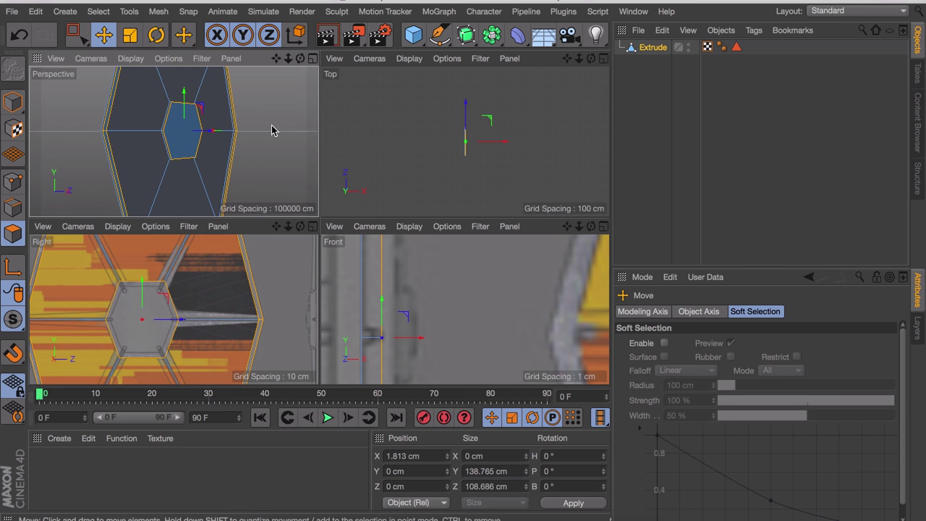
Select the six short depth edges at the corners of the extruded hub
middle_click(182, 275)
scroll(257, 293, up, 3)
scroll(378, 108, down, 5)
click(364, 275)
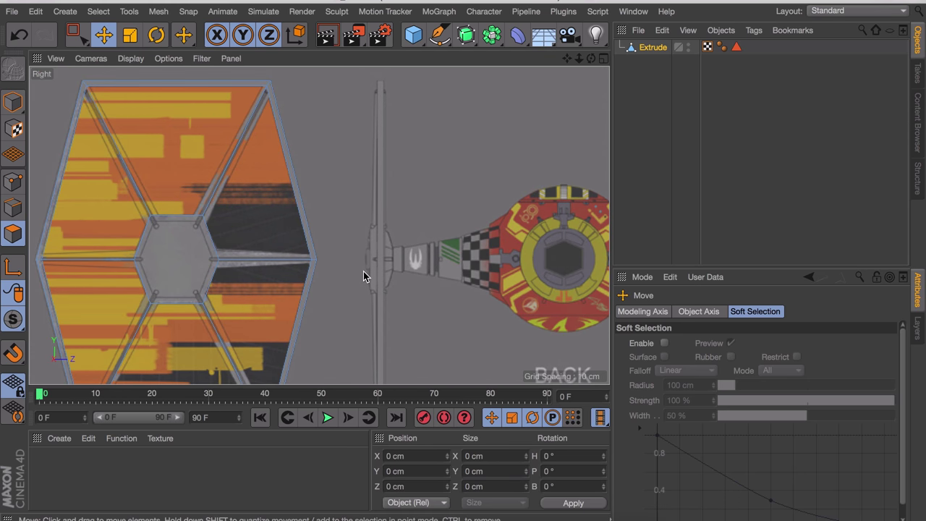
click(13, 207)
middle_click(159, 155)
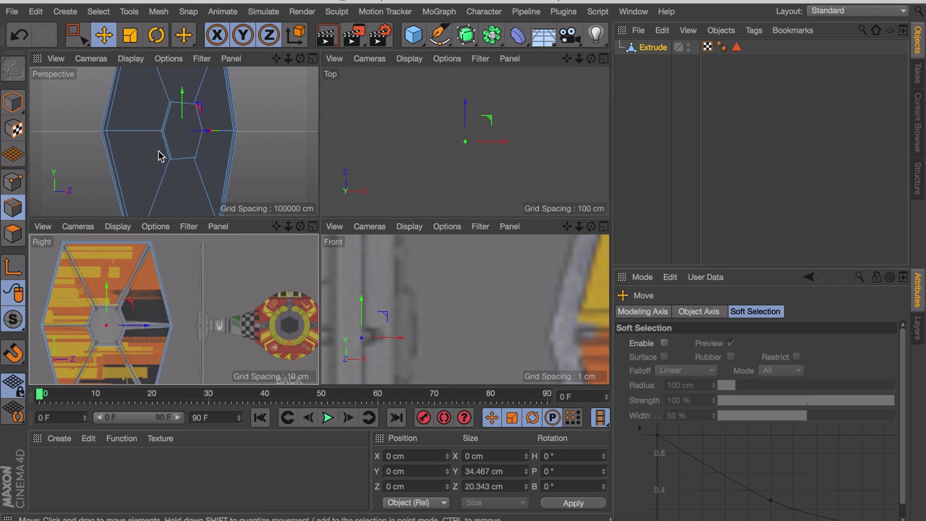
middle_click(160, 117)
scroll(320, 149, up, 3)
alt+drag(330, 114, 308, 175)
click(299, 147)
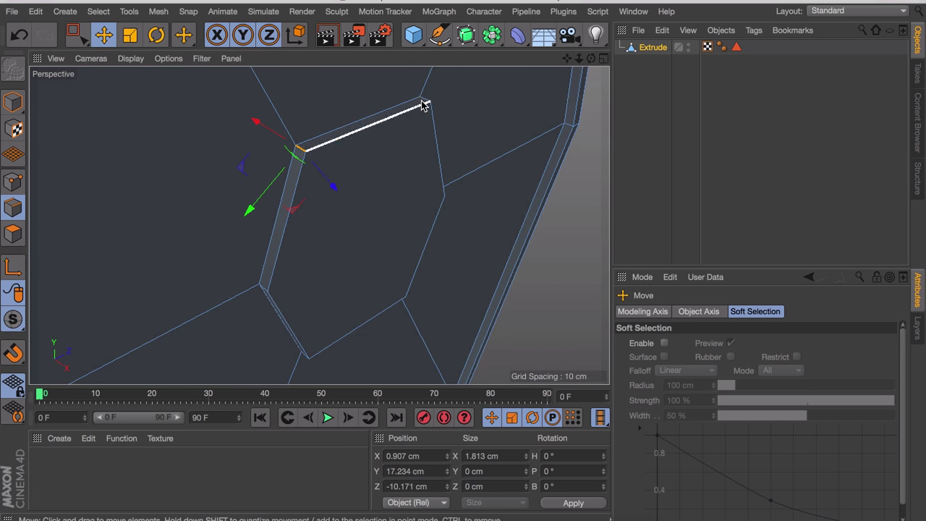
shift+click(424, 101)
shift+click(264, 287)
alt+drag(355, 308, 184, 306)
shift+click(299, 328)
shift+click(412, 325)
shift+click(423, 201)
Bevel the hub's corner edges with an offset of about 4.44 cm, using Solid as the bevel mode
key(m)
key(s)
middle_click(331, 239)
middle_click(137, 312)
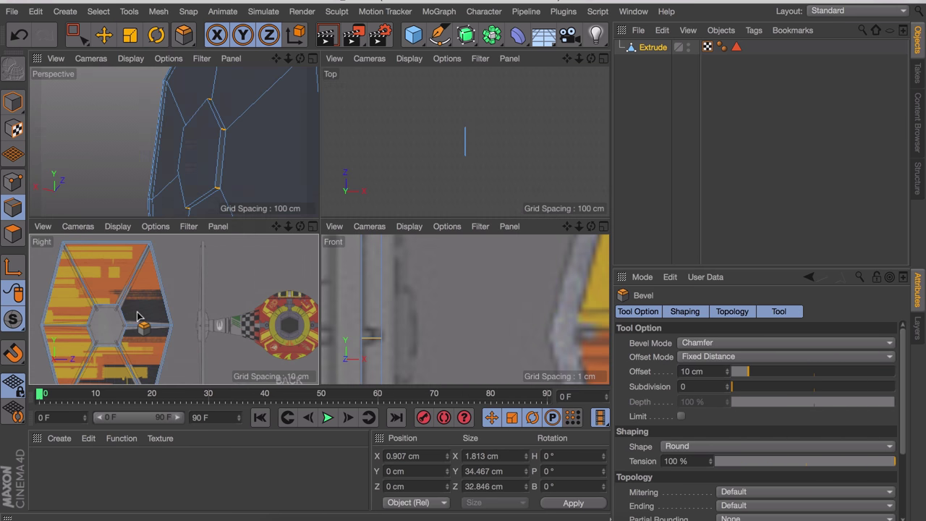
middle_click(138, 316)
scroll(233, 244, up, 8)
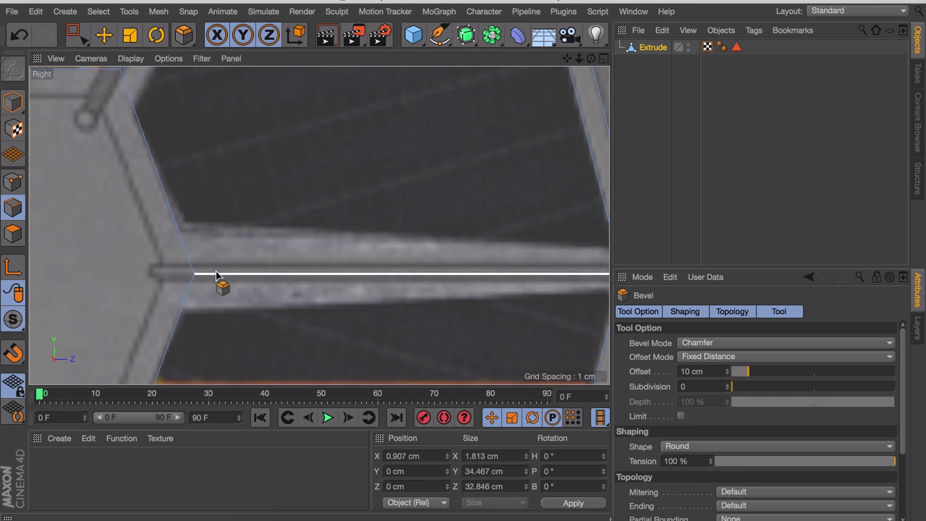
drag(215, 275, 221, 263)
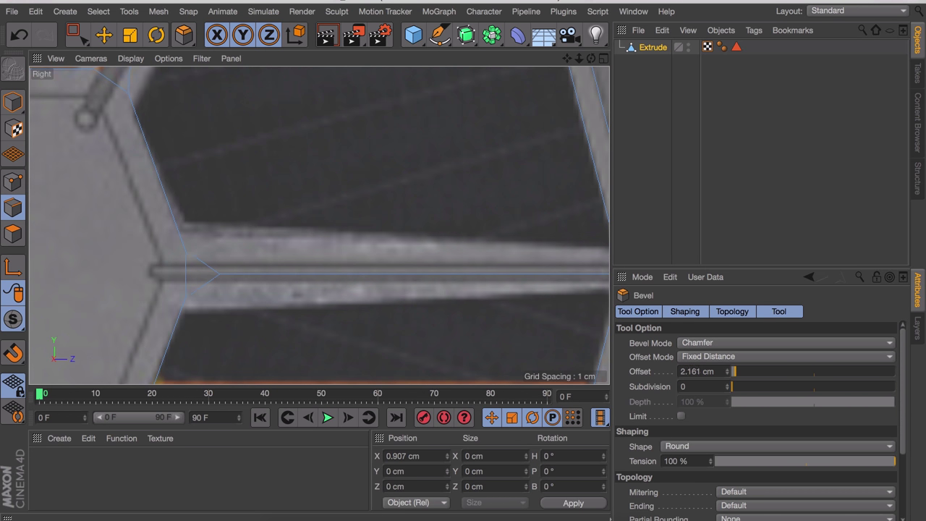
drag(215, 263, 222, 261)
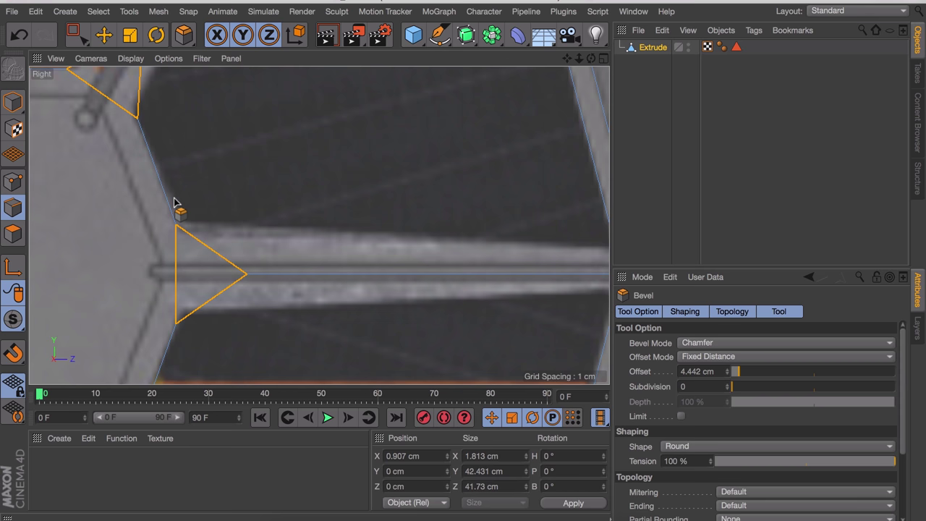
scroll(173, 203, down, 5)
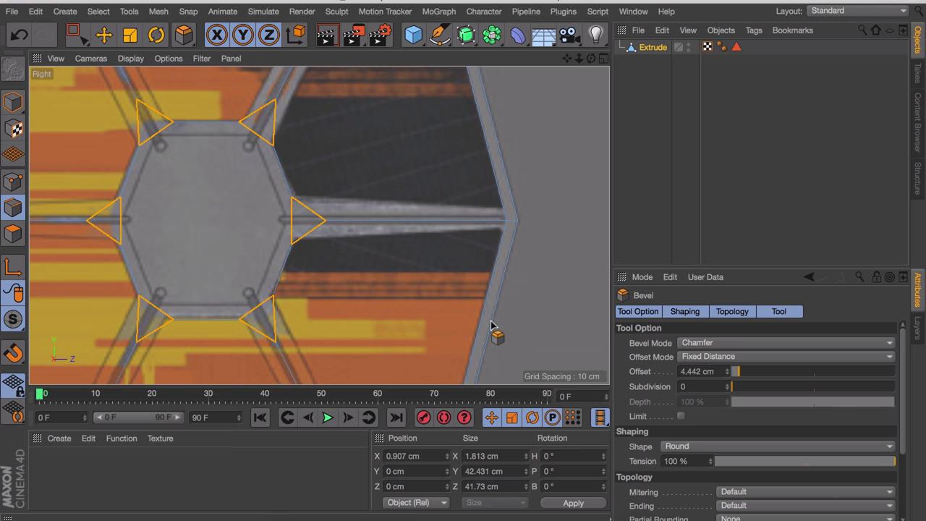
click(714, 342)
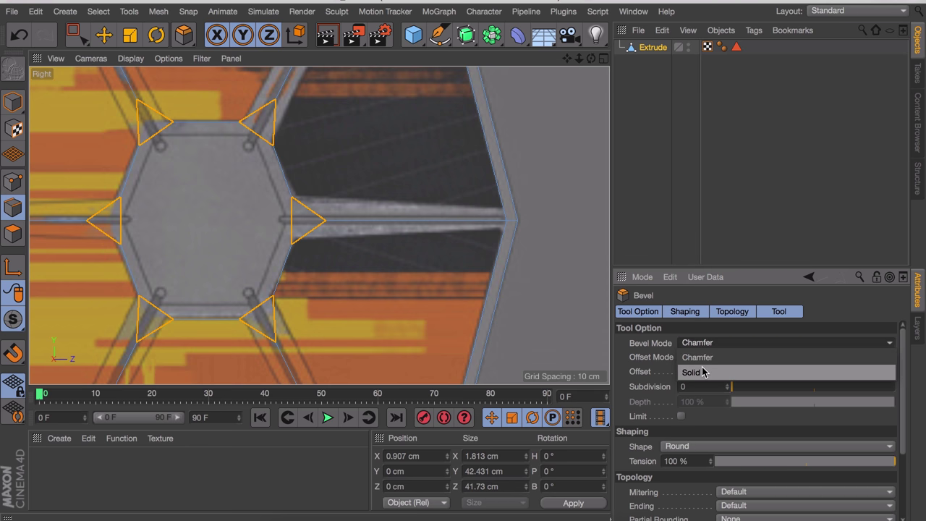
click(702, 372)
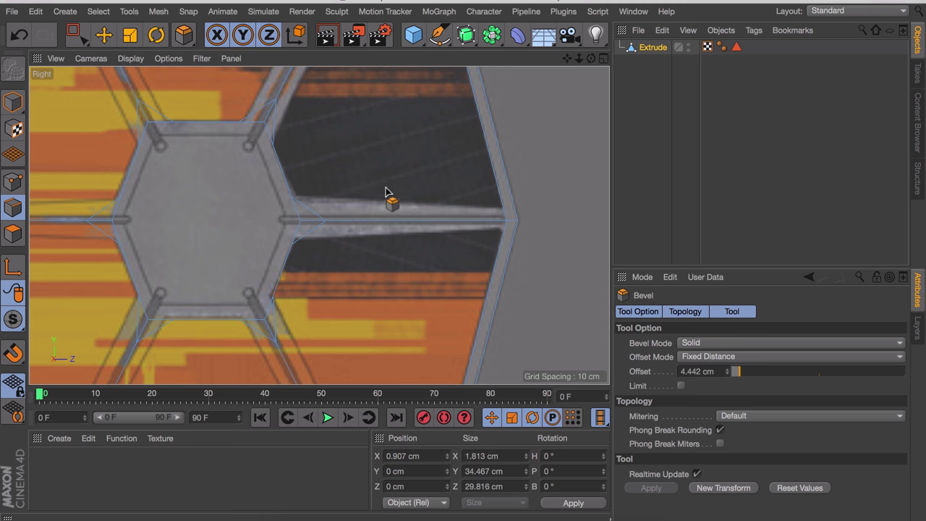
Select the six short depth edges at the inner corners of the outer frame
key(F1)
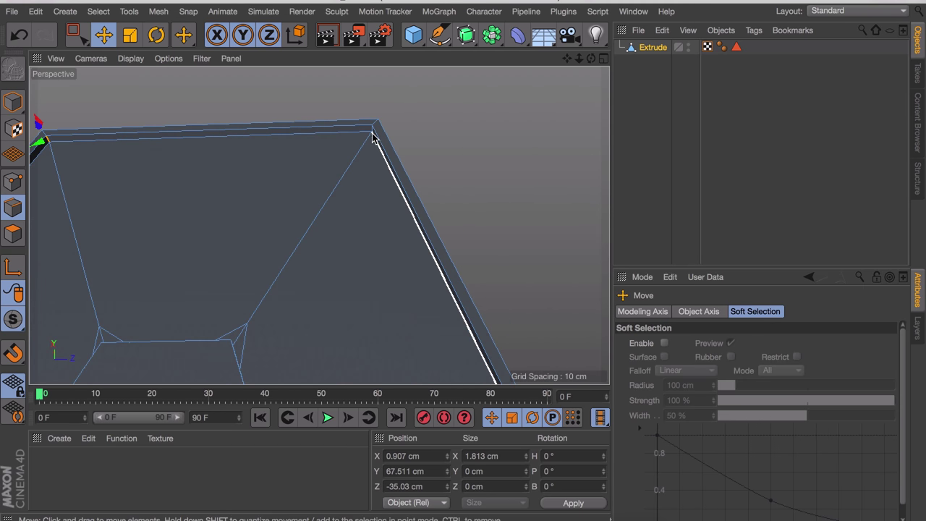
shift+click(371, 133)
alt+drag(371, 133, 314, 132)
shift+click(404, 253)
alt+drag(334, 290, 203, 324)
shift+click(312, 374)
shift+click(110, 262)
key(super+z)
alt+drag(110, 202, 279, 113)
shift+click(186, 184)
scroll(280, 223, down, 5)
Bevel the frame's inner corner edges in Solid mode with an offset of about 2.67 cm and Limit enabled
key(m)
key(s)
middle_click(279, 227)
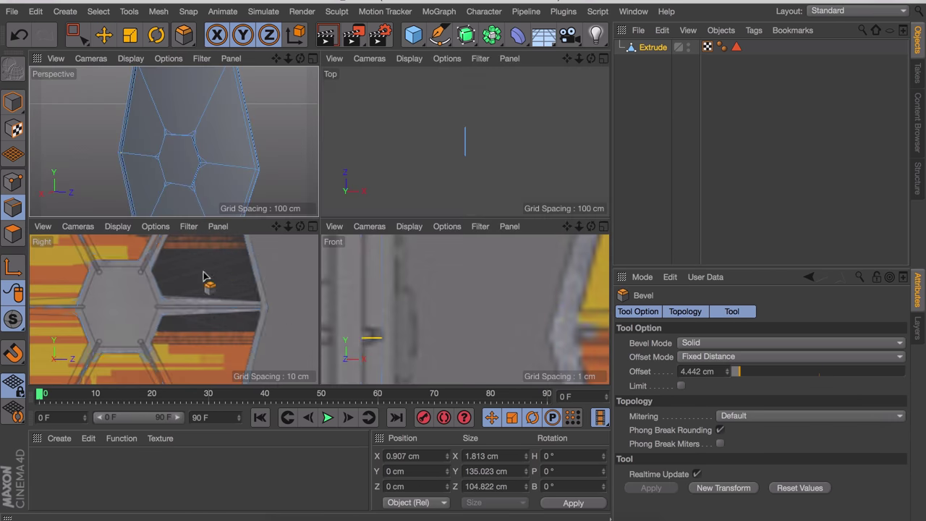
middle_click(246, 273)
scroll(496, 221, up, 5)
drag(515, 183, 522, 183)
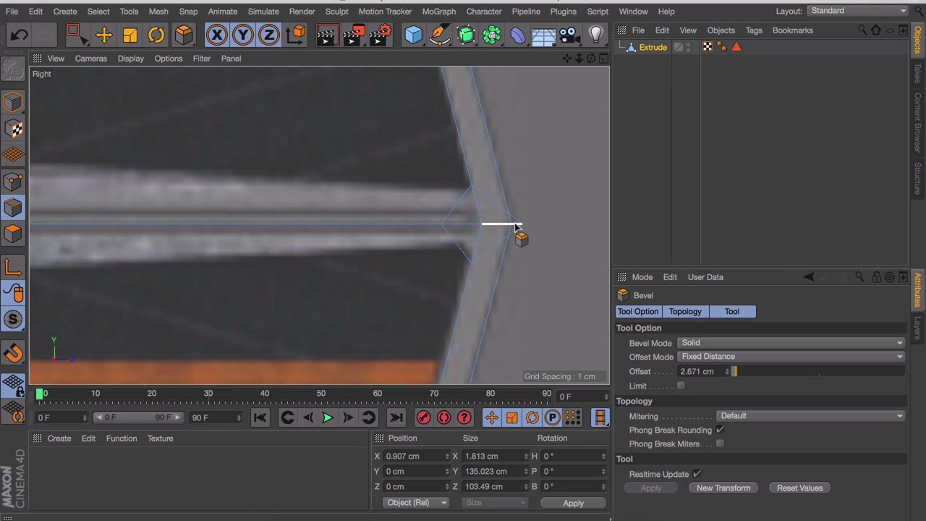
click(680, 385)
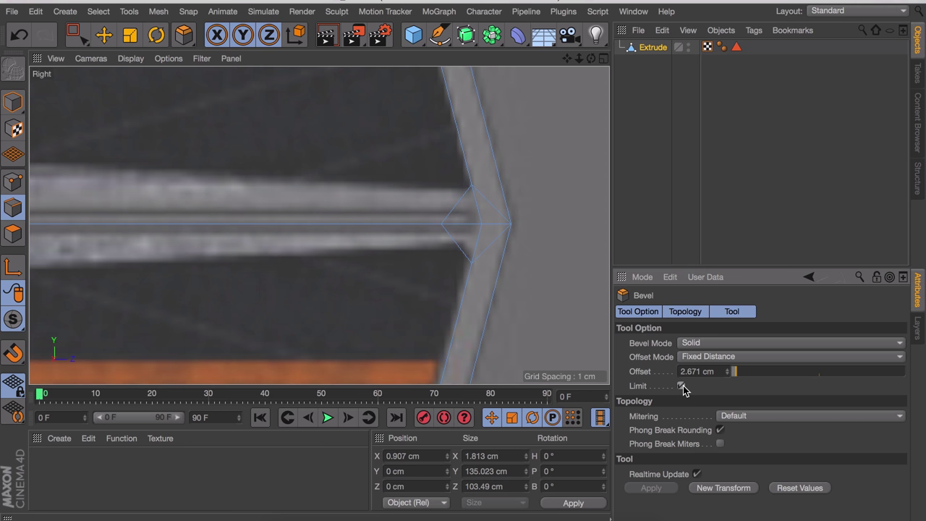
scroll(557, 239, down, 5)
scroll(453, 275, down, 3)
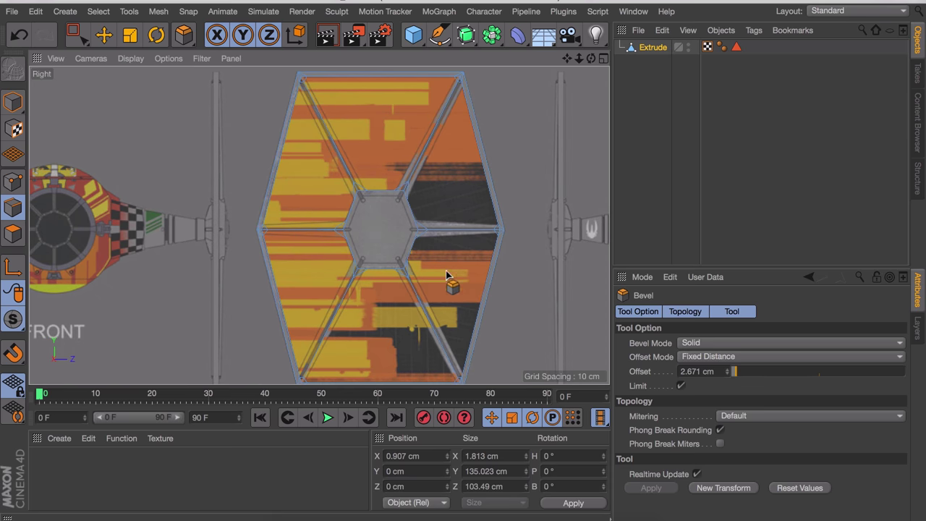
Select the small bevelled side polygons at one frame corner and at the hub corner facing it
alt+middle_drag(445, 271, 394, 285)
key(e)
middle_click(246, 107)
click(16, 233)
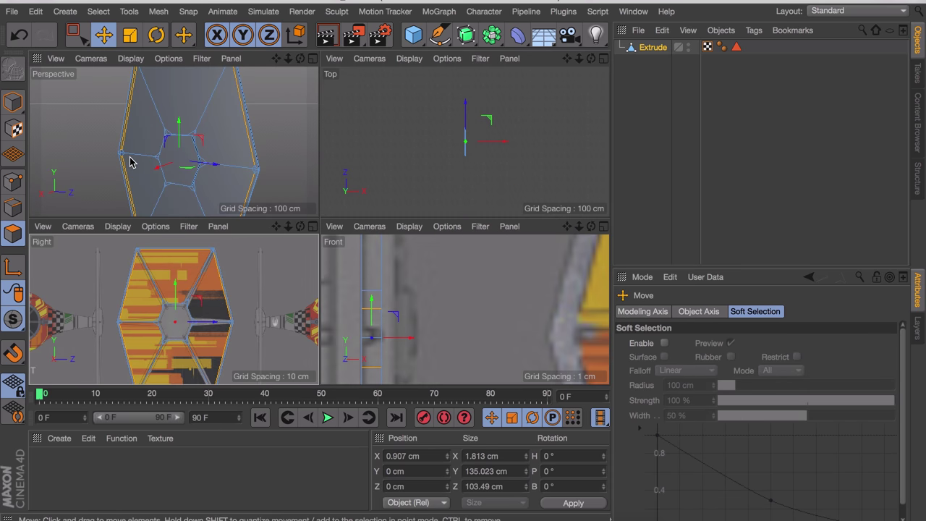
middle_click(131, 158)
scroll(258, 262, up, 5)
click(331, 214)
alt+drag(330, 215, 58, 204)
shift+click(90, 222)
shift+click(90, 239)
scroll(378, 199, down, 4)
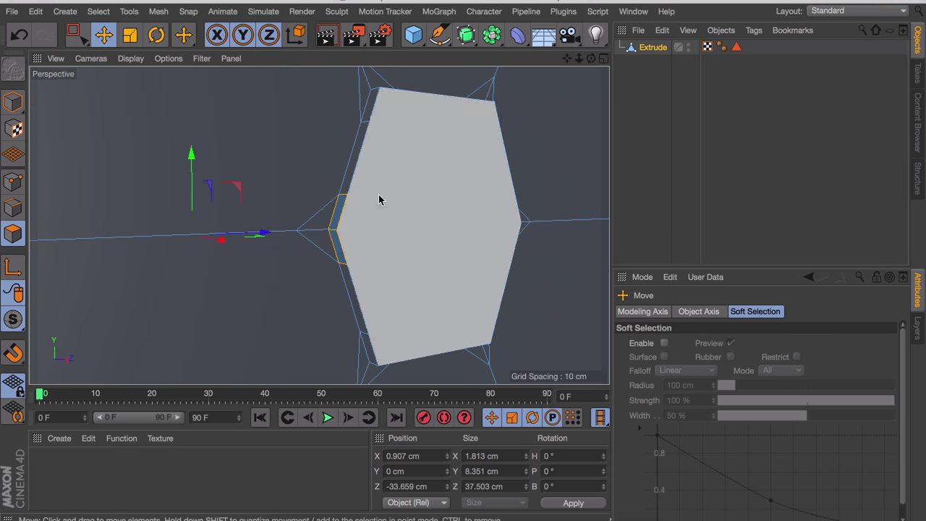
Add the small bevelled side polygons at the remaining hub and frame corners to the selection
alt+drag(378, 198, 463, 188)
shift+click(277, 112)
shift+click(272, 118)
shift+click(368, 319)
shift+click(388, 328)
shift+click(477, 320)
shift+click(510, 77)
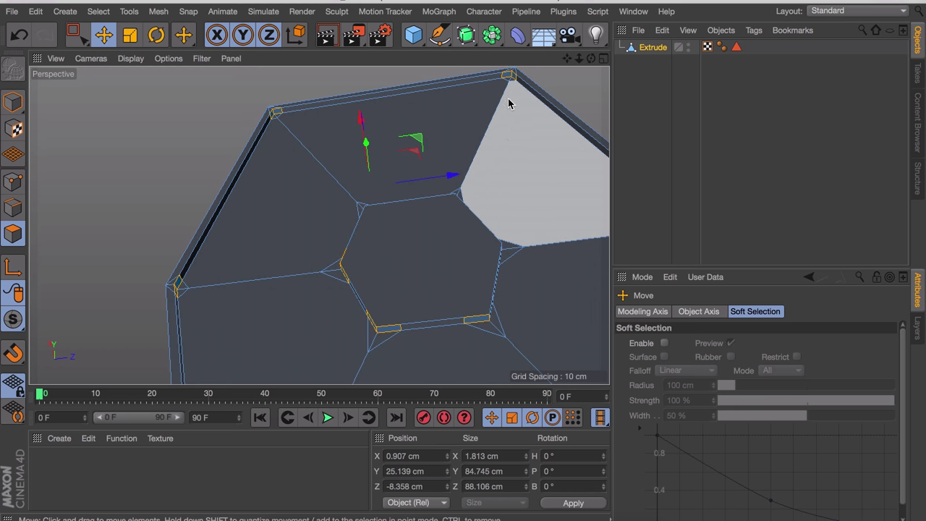
alt+drag(508, 101, 343, 278)
shift+click(546, 262)
alt+drag(344, 220, 430, 234)
alt+drag(407, 311, 458, 181)
shift+click(232, 298)
shift+click(453, 344)
Bridge the hub's upper-left corner polygons to the matching frame corner with Delete Original Polygons enabled, forming a spoke
right_click(498, 157)
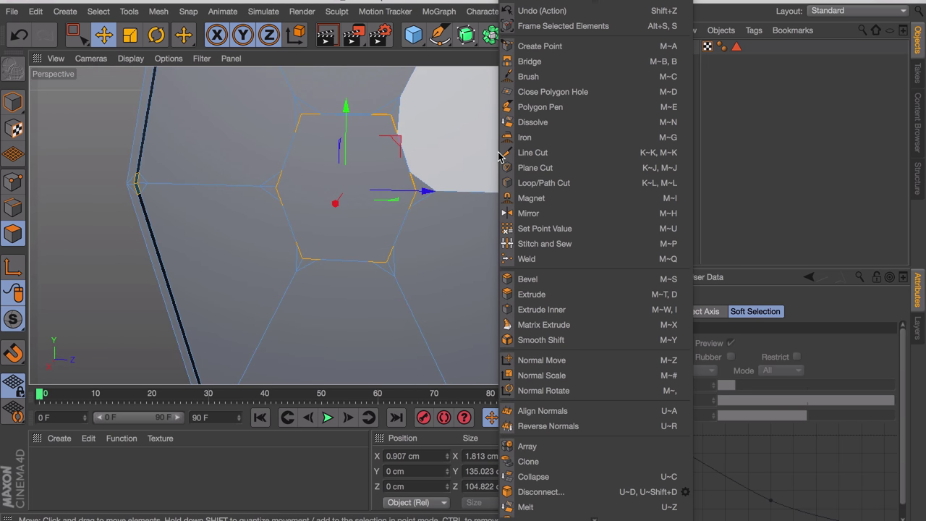
click(536, 67)
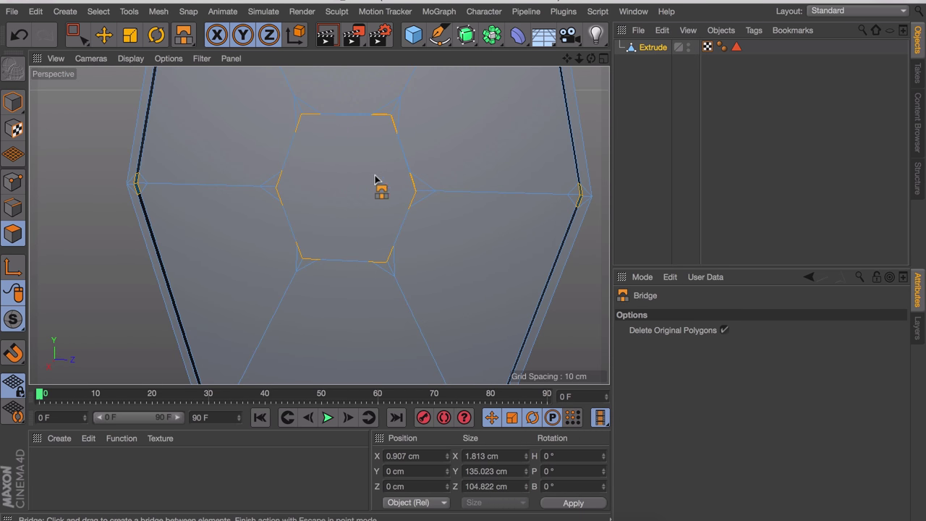
alt+drag(316, 190, 304, 257)
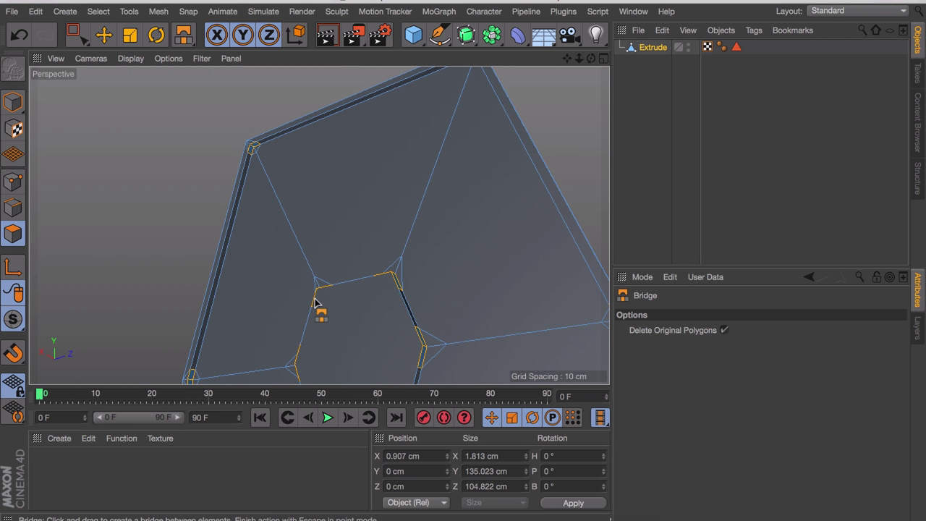
drag(316, 292, 264, 149)
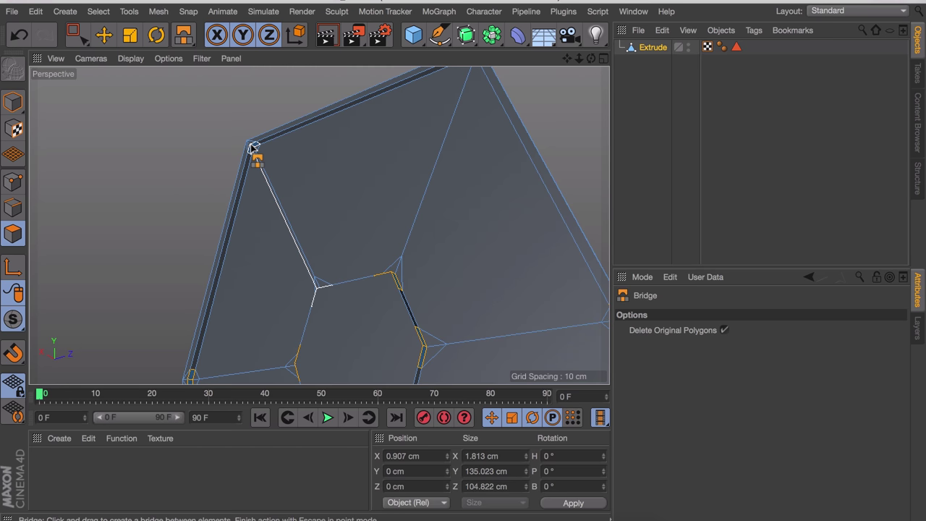
drag(251, 147, 253, 149)
Bridge the hub's upper-right corner polygons to the matching frame corner as a second spoke
alt+drag(418, 280, 485, 255)
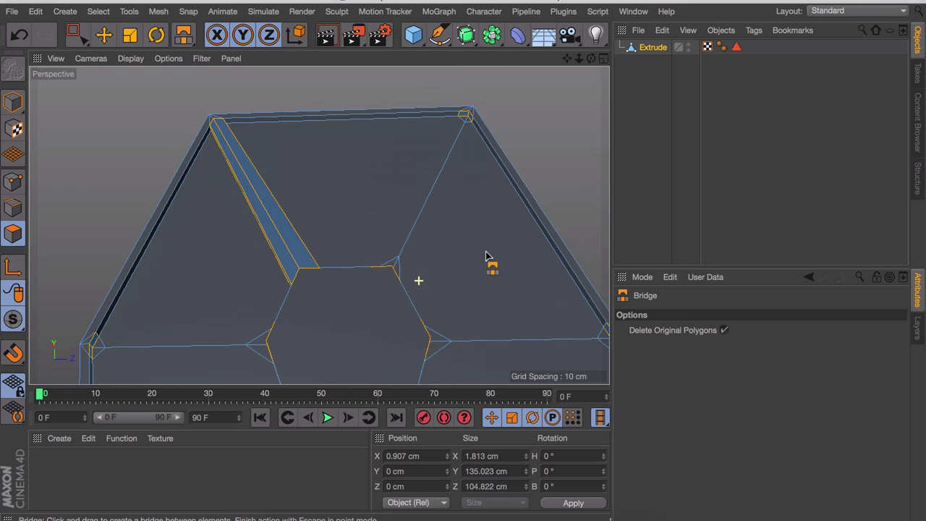
drag(392, 271, 471, 144)
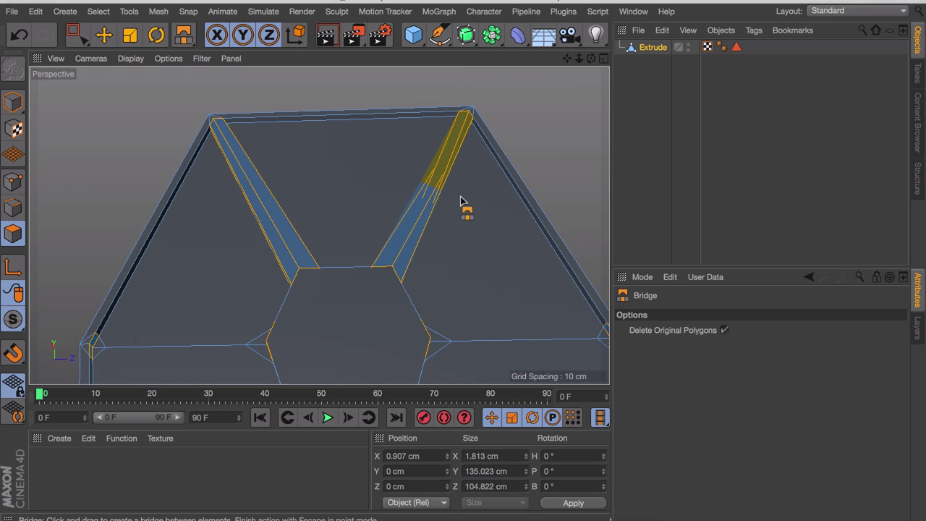
alt+drag(449, 247, 472, 101)
key(ctrl+z)
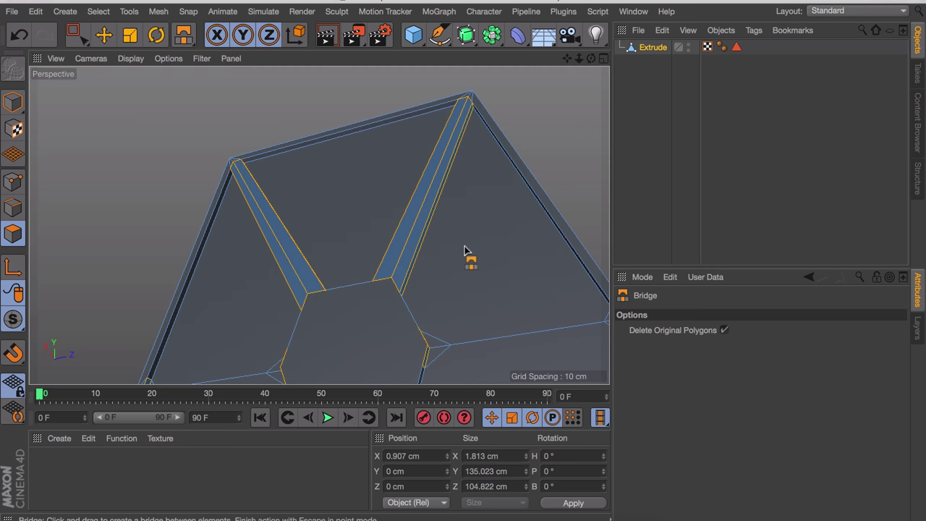
Bridge the hub's right and left corner polygons to the matching frame corners as two more spokes
alt+drag(471, 258, 361, 287)
alt+middle_drag(361, 288, 330, 265)
drag(309, 279, 496, 239)
alt+middle_drag(398, 294, 528, 177)
drag(299, 192, 158, 228)
Try to bridge the hub's lower-right corner polygons to the matching frame corner, and undo that bridge
alt+drag(372, 243, 432, 364)
alt+middle_drag(433, 363, 380, 198)
drag(355, 89, 447, 305)
alt+drag(369, 193, 337, 124)
key(super+z)
Bridge the hub's lower-right and lower-left corner polygons to the matching frame corners, completing the six spokes
drag(343, 126, 397, 391)
alt+drag(350, 190, 358, 156)
alt+drag(391, 122, 420, 188)
drag(361, 102, 433, 220)
drag(268, 117, 192, 265)
scroll(318, 224, down, 5)
alt+drag(318, 225, 320, 310)
key(e)
click(320, 310)
Inset the central hub polygon with Extrude Inner by about 2.571 cm, matching the inner hexagon of the side reference
alt+drag(339, 246, 463, 193)
scroll(449, 191, down, 2)
alt+drag(431, 222, 511, 209)
click(329, 215)
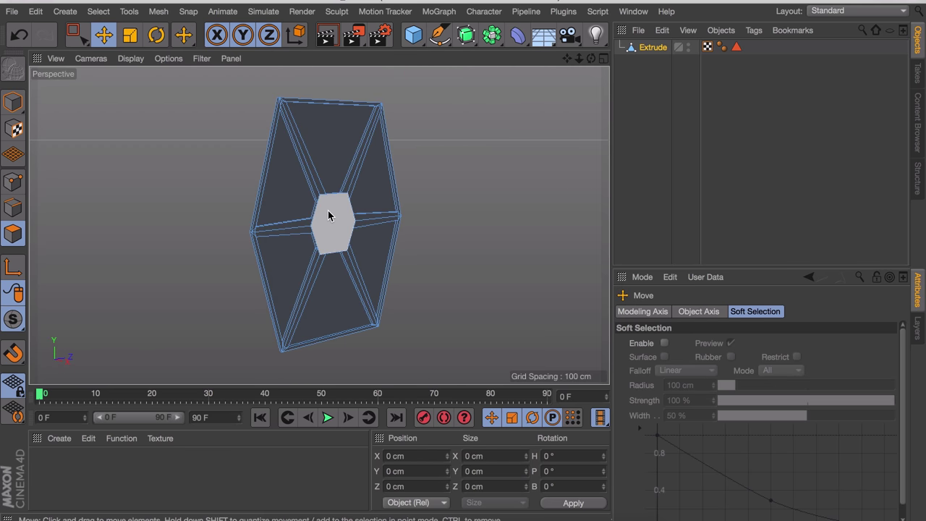
middle_click(329, 216)
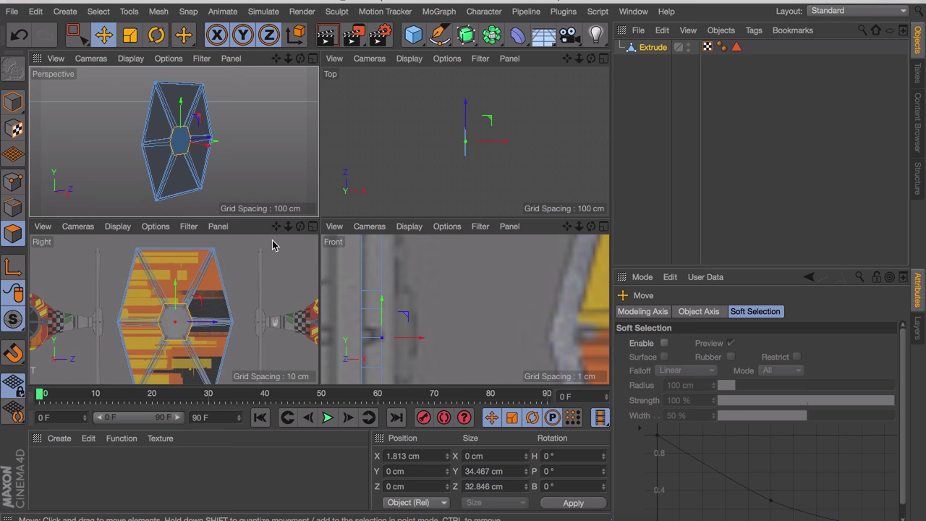
middle_click(258, 281)
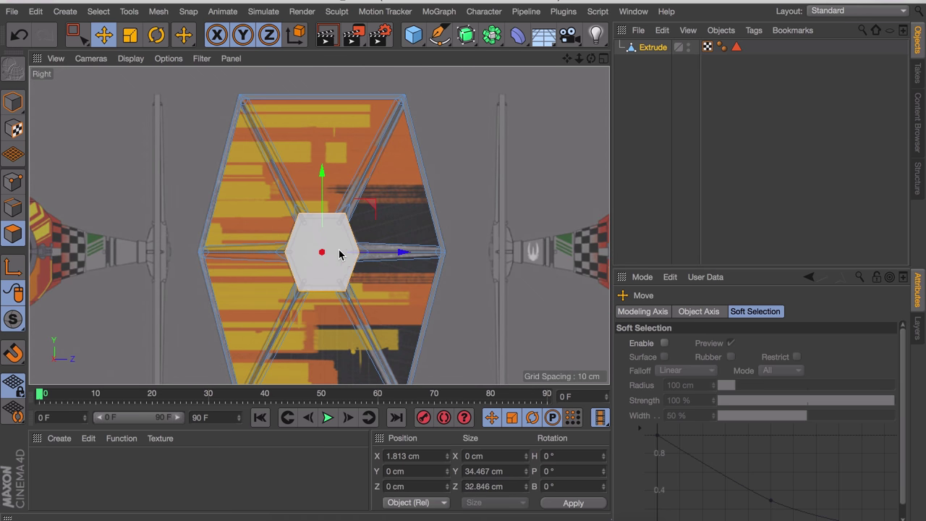
scroll(384, 227, up, 6)
key(i)
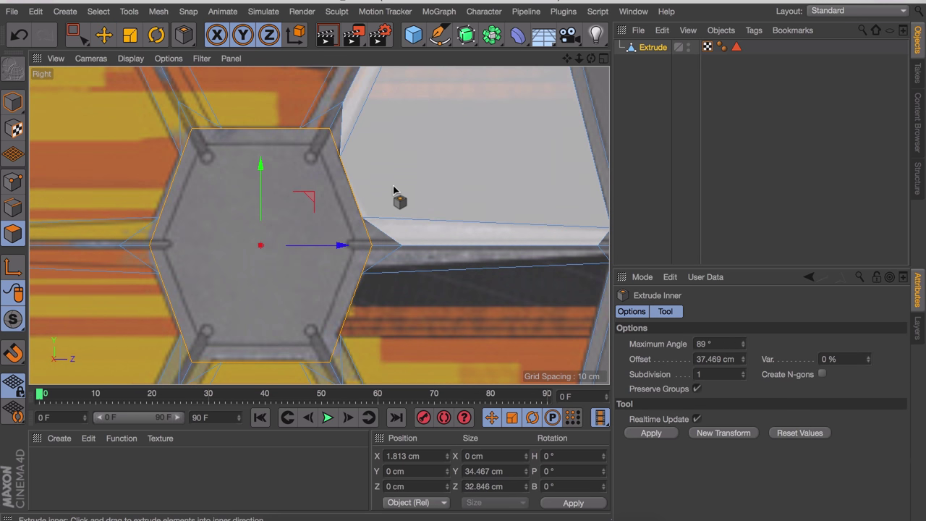
drag(409, 190, 455, 189)
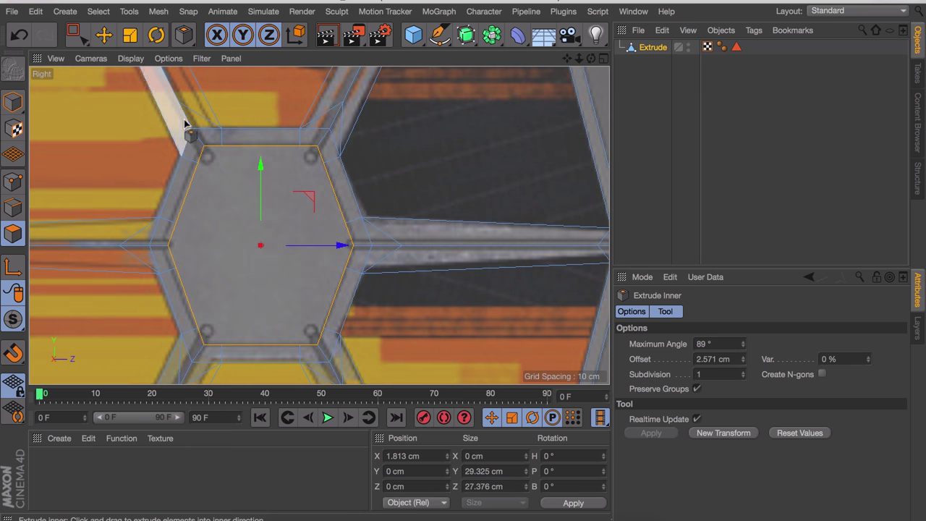
Duplicate the wing object Extrude and hide the original
click(13, 102)
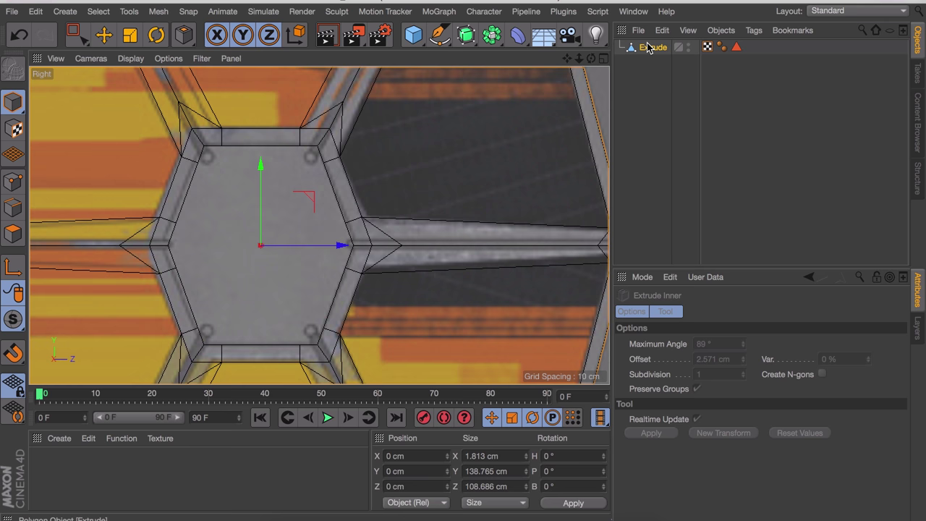
ctrl+drag(647, 47, 647, 116)
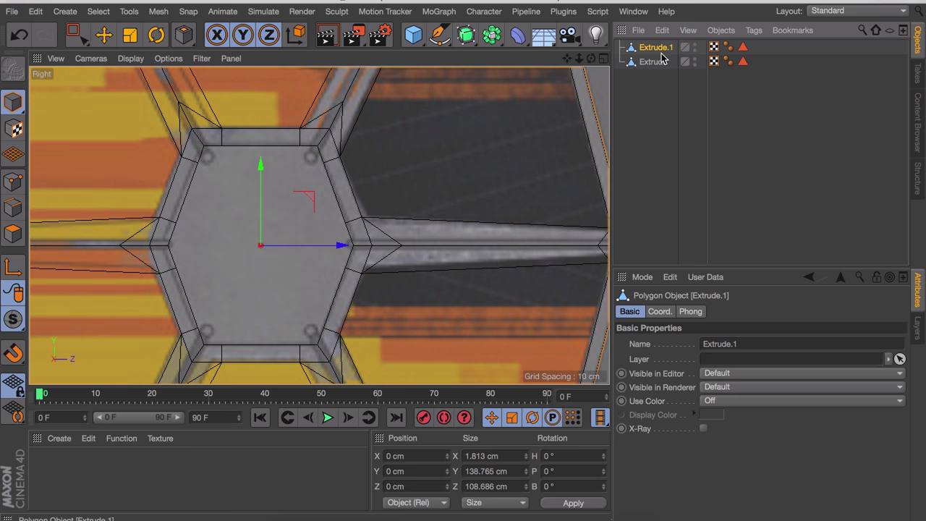
click(695, 63)
In the duplicate Extrude.1, delete every polygon except the inner hub hexagon
click(13, 233)
click(213, 207)
key(i)
key(u)
key(y)
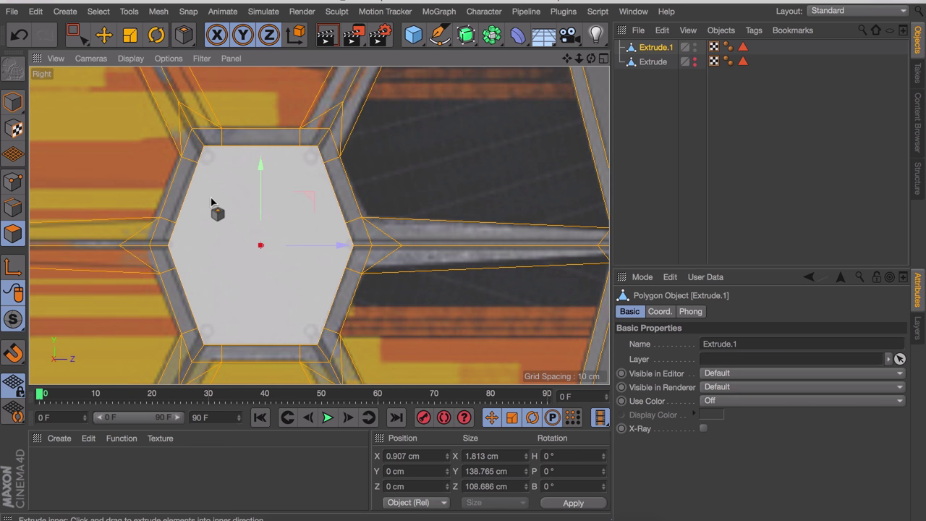
key(Delete)
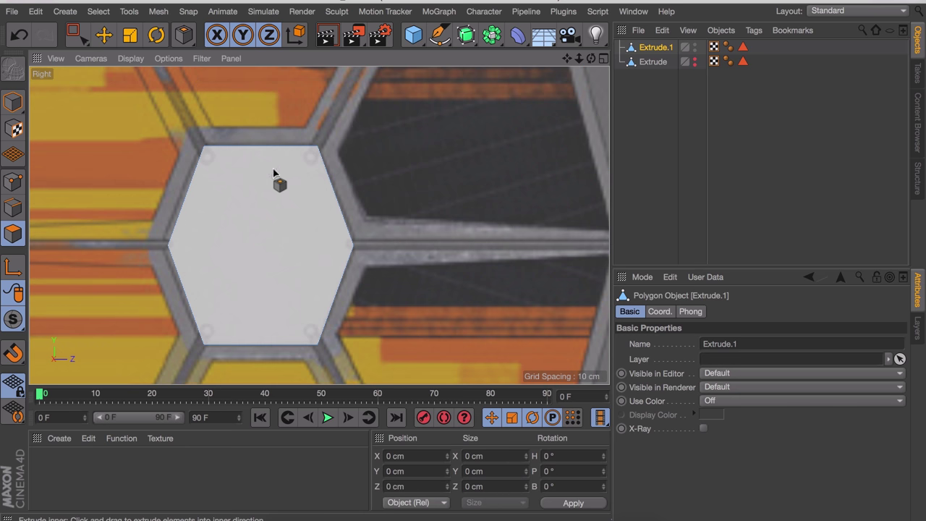
Unhide the original wing object and display the perspective view as shading with lines
middle_click(455, 103)
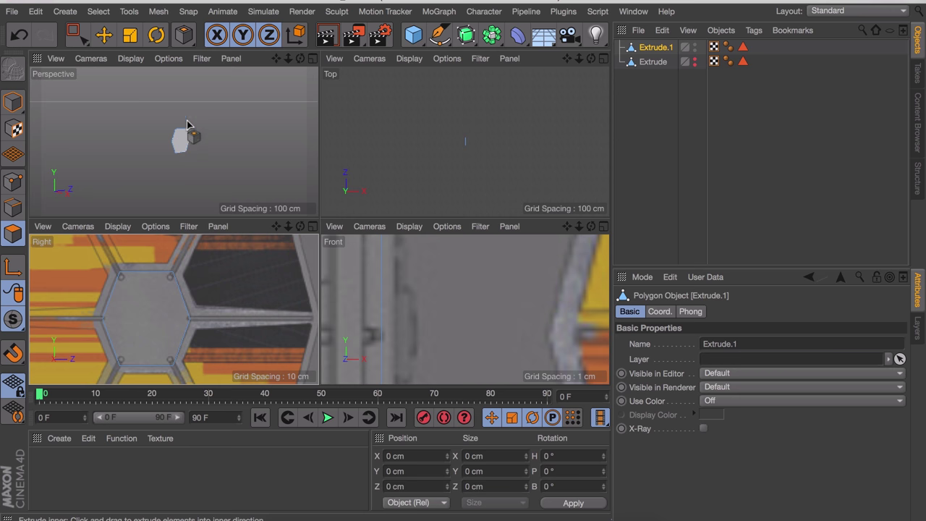
key(e)
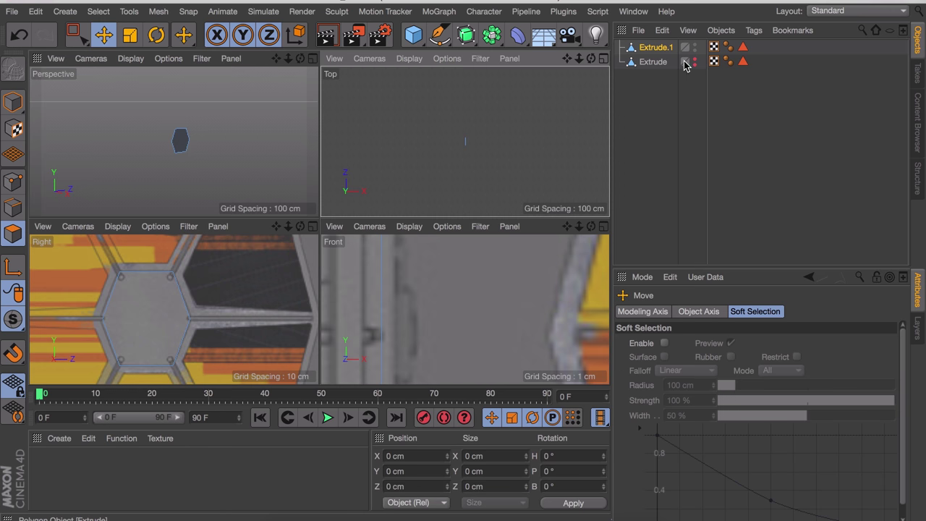
click(695, 60)
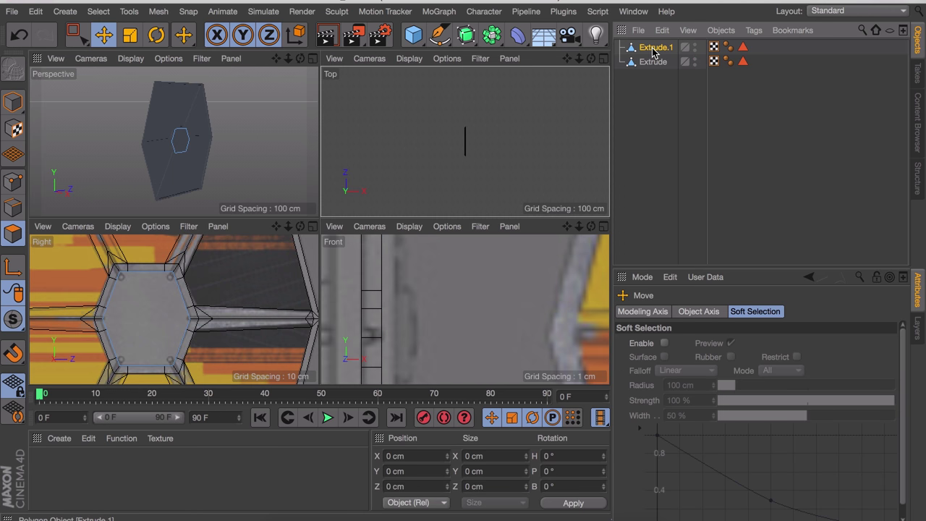
click(131, 59)
click(210, 93)
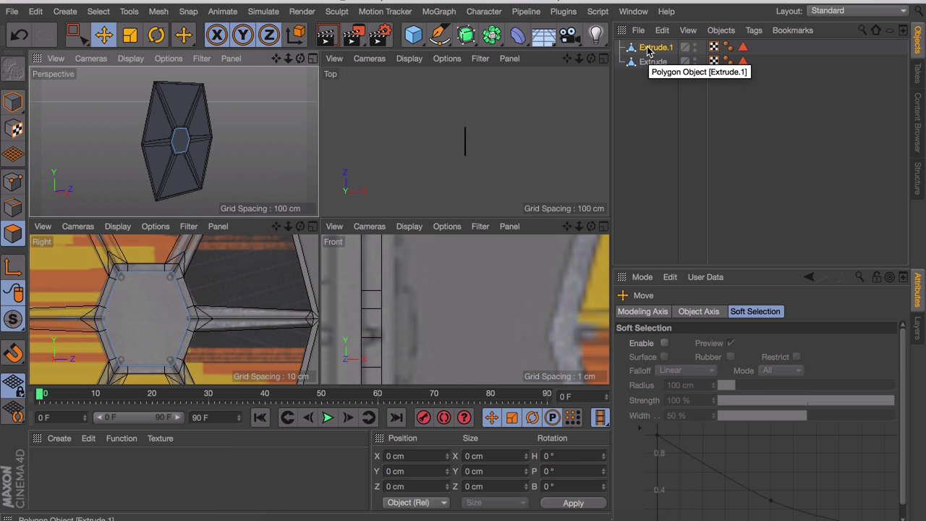
Extrude the separated hub hexagon outward with an offset of about -4.288 cm
mouse_move(116, 306)
alt+middle_down()
mouse_move(313, 289)
mouse_move(192, 304)
mouse_move(303, 304)
mouse_move(174, 336)
mouse_move(145, 454)
alt+middle_up()
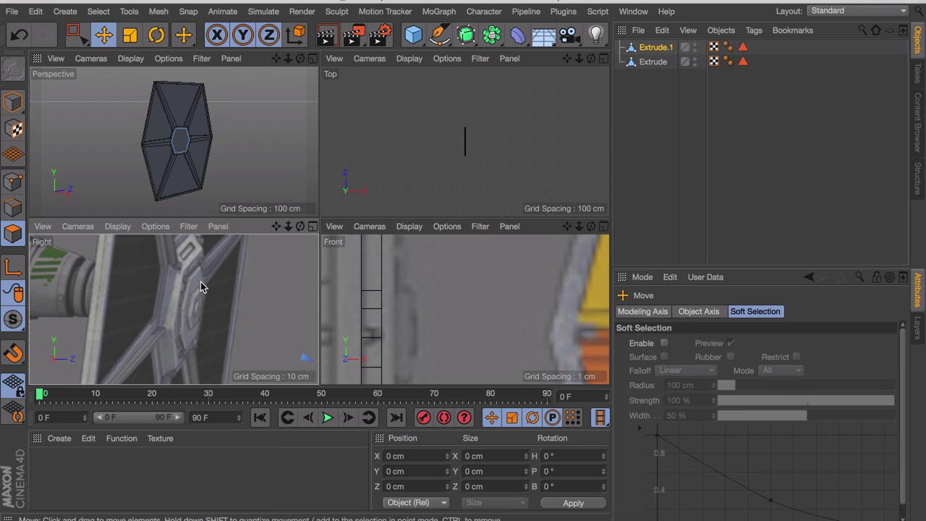
scroll(176, 141, up, 8)
click(196, 120)
scroll(181, 143, down, 8)
key(d)
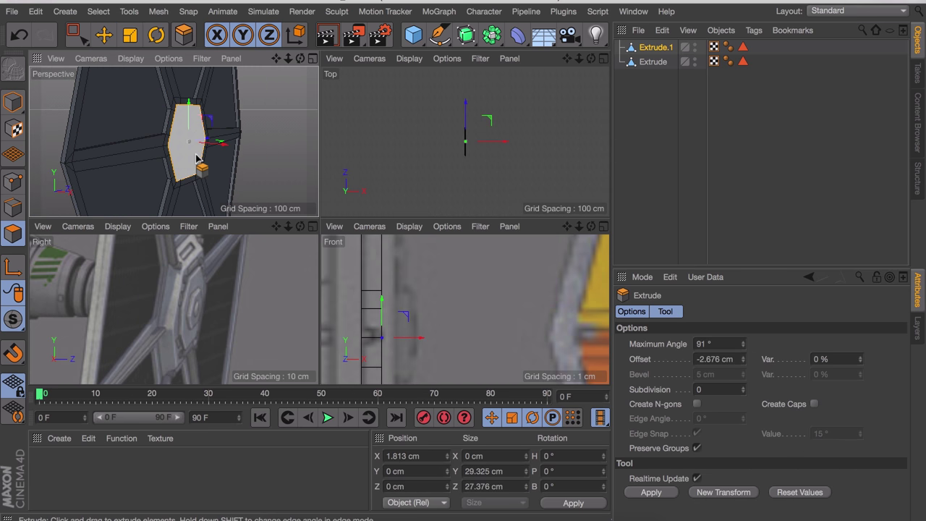
drag(214, 173, 186, 177)
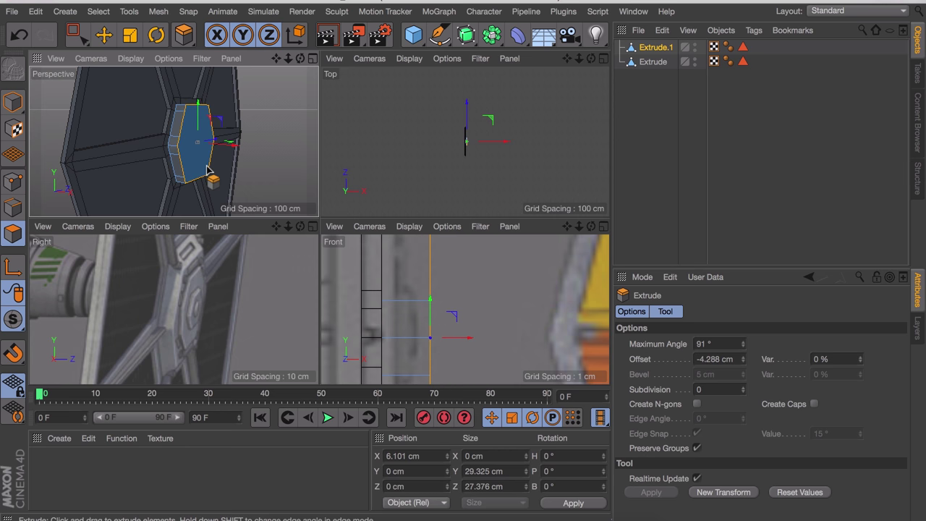
Scale the extruded hub face to about 25.424 by 23.735 cm and move it to X 5.515 cm
key(t)
drag(207, 170, 185, 150)
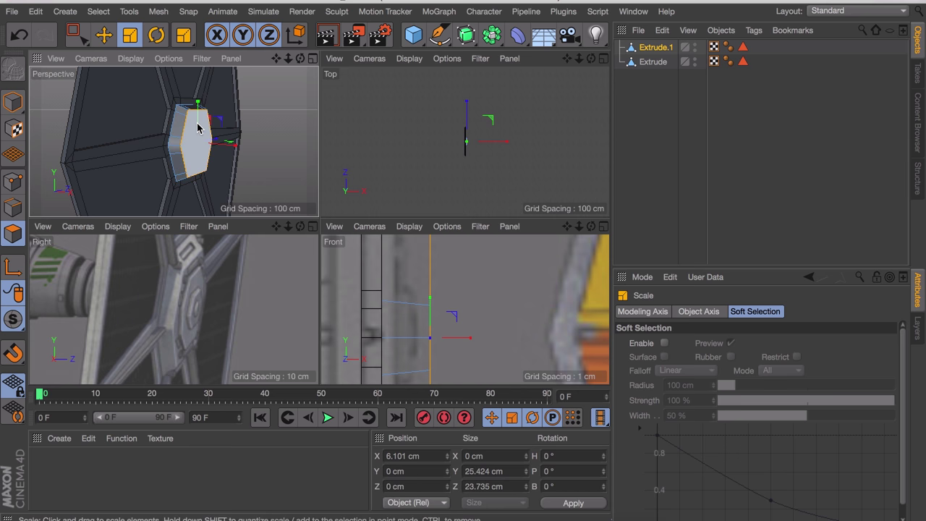
scroll(455, 314, down, 3)
key(e)
drag(480, 320, 470, 314)
Select the three polygons of the hub cap's upper-left side wall and melt them into one
scroll(200, 141, up, 4)
drag(239, 145, 143, 126)
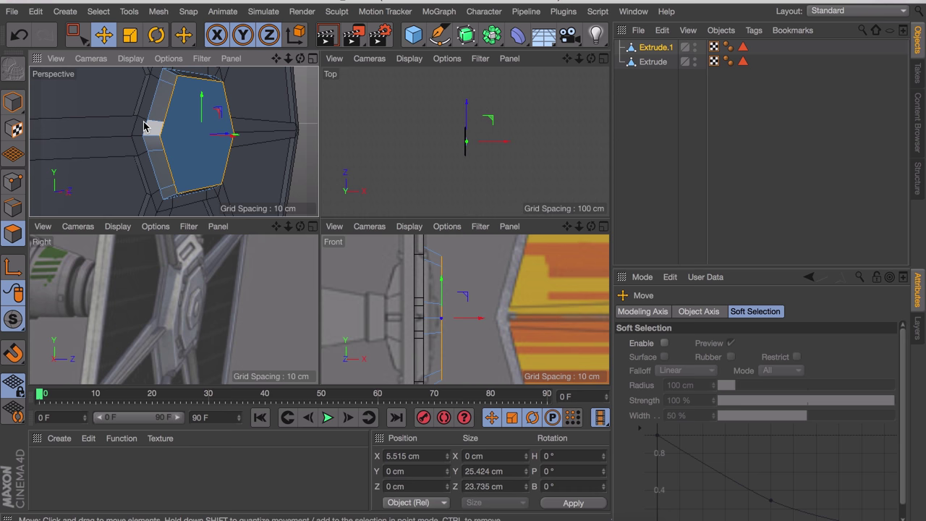
middle_click(172, 120)
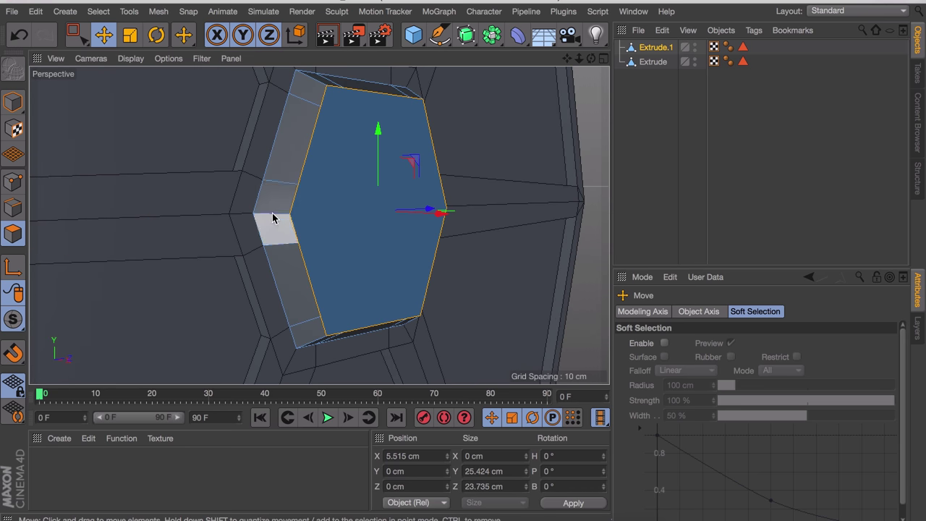
alt+drag(272, 207, 248, 209)
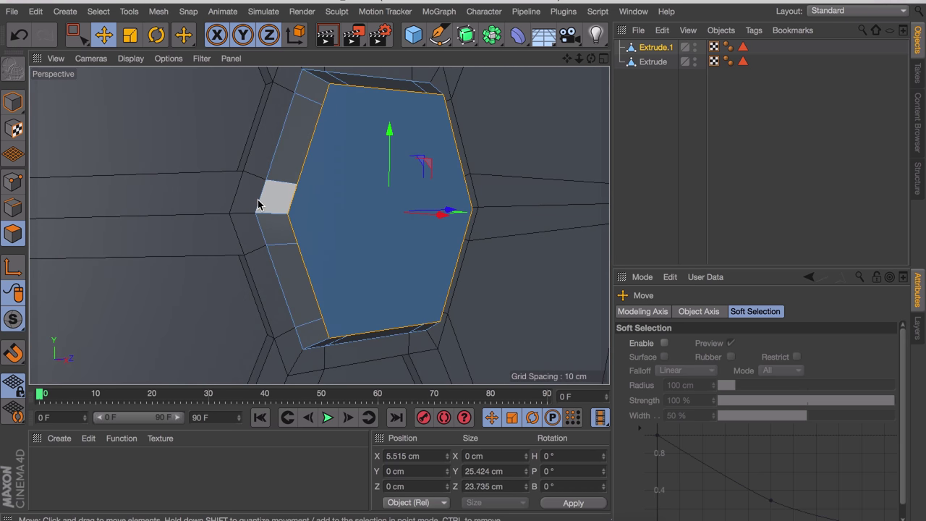
click(262, 198)
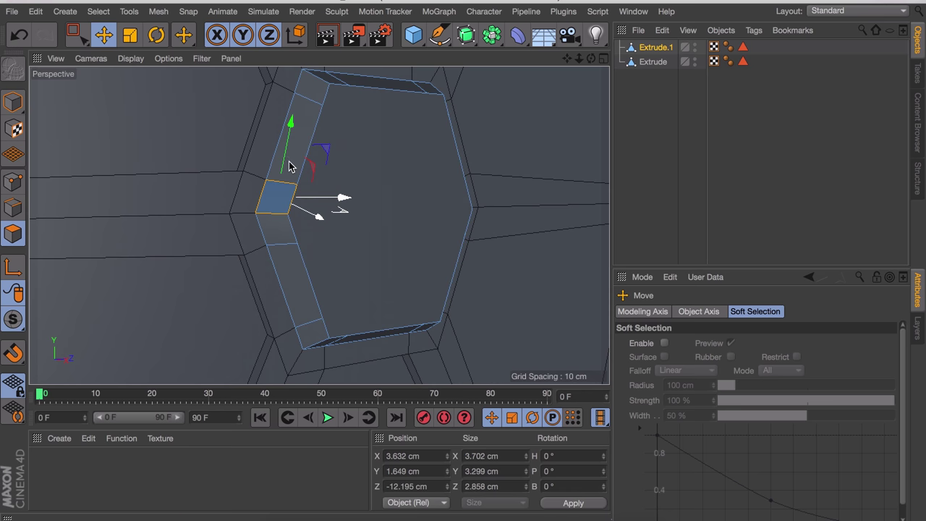
shift+click(306, 123)
shift+click(313, 92)
key(u)
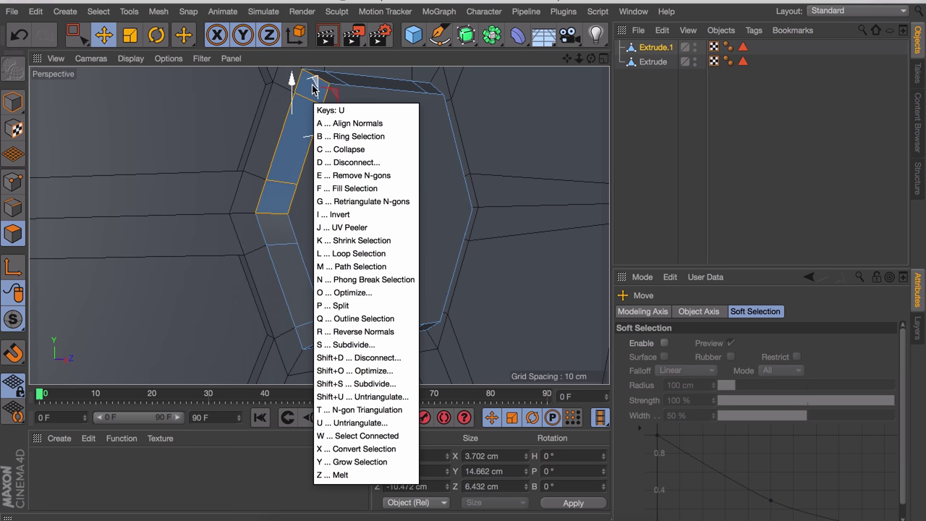
key(z)
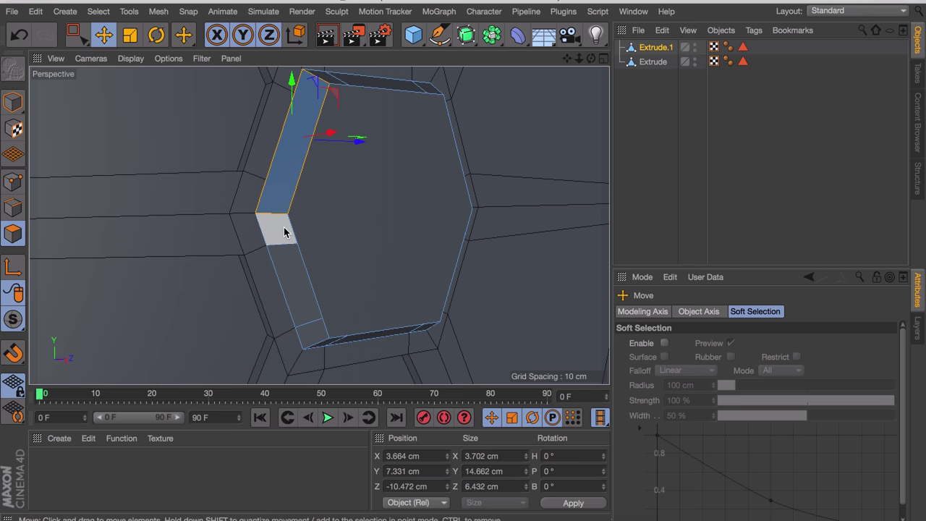
Select the three polygons of the hub cap's lower-left side wall and melt them into one
click(285, 231)
shift+click(295, 284)
shift+click(307, 332)
key(u)
key(z)
Select the three polygons of the hub cap's bottom side wall and melt them into one
alt+drag(332, 345, 323, 339)
click(333, 345)
shift+click(452, 344)
shift+click(426, 339)
key(u)
key(z)
Select the three polygons of the hub cap's lower-right side wall and melt them into one
alt+drag(426, 339, 387, 308)
click(497, 219)
shift+click(486, 272)
shift+click(475, 328)
key(u)
key(z)
Melt the split polygons of the hub cap's upper-right and top side walls into single faces
shift+click(478, 148)
shift+click(459, 107)
alt+drag(423, 120, 347, 87)
click(340, 81)
key(z)
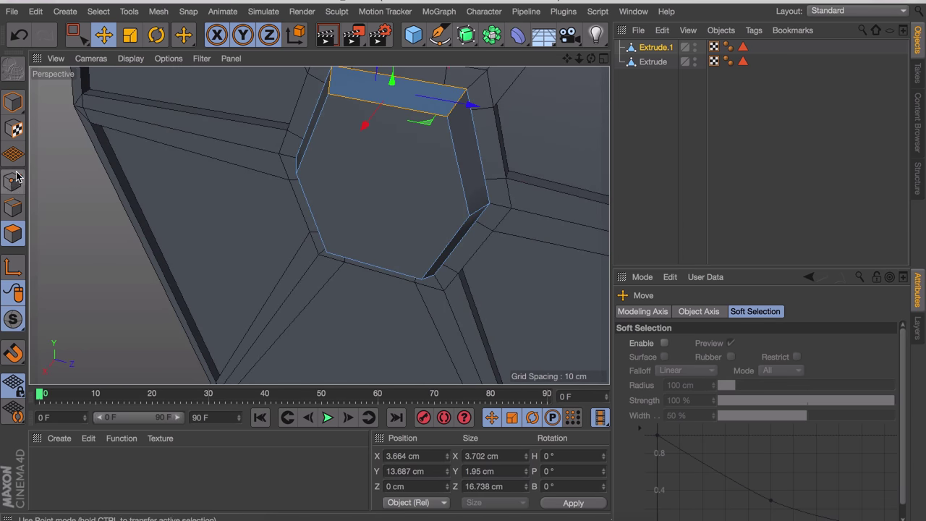
Select all points of the hub cap object and run Optimize to remove unused points
click(13, 181)
click(425, 113)
click(426, 114)
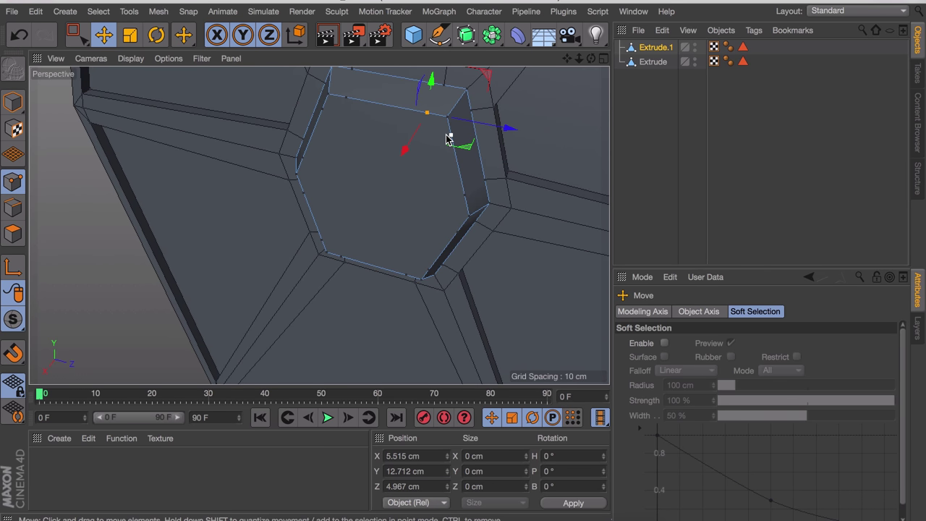
key(ctrl+a)
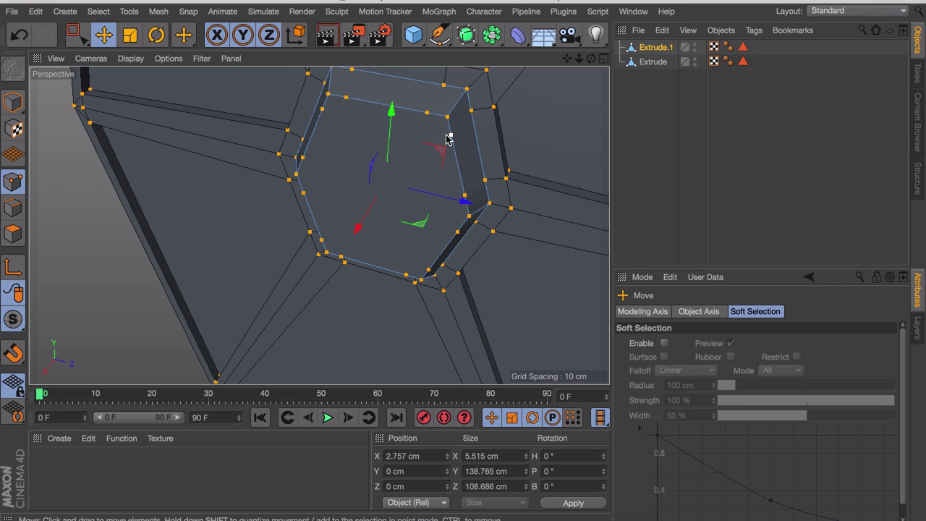
key(u)
key(o)
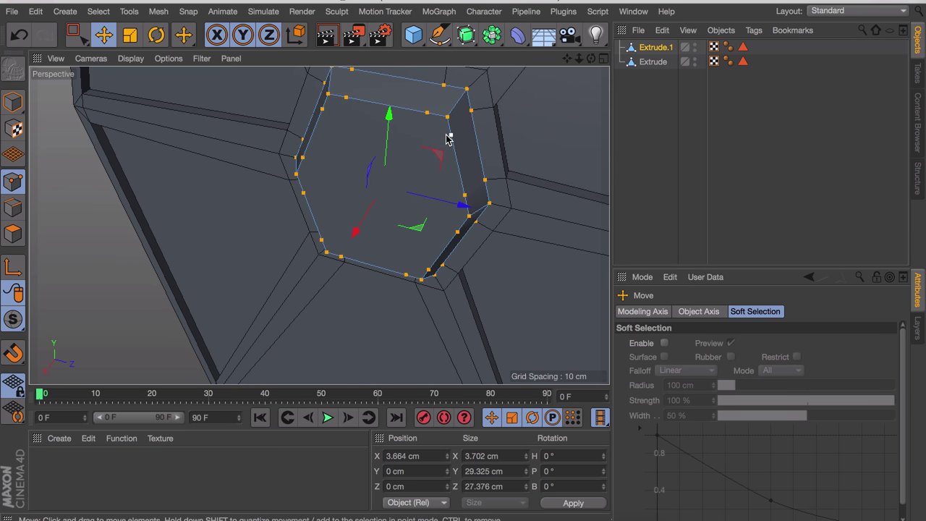
alt+drag(431, 150, 450, 110)
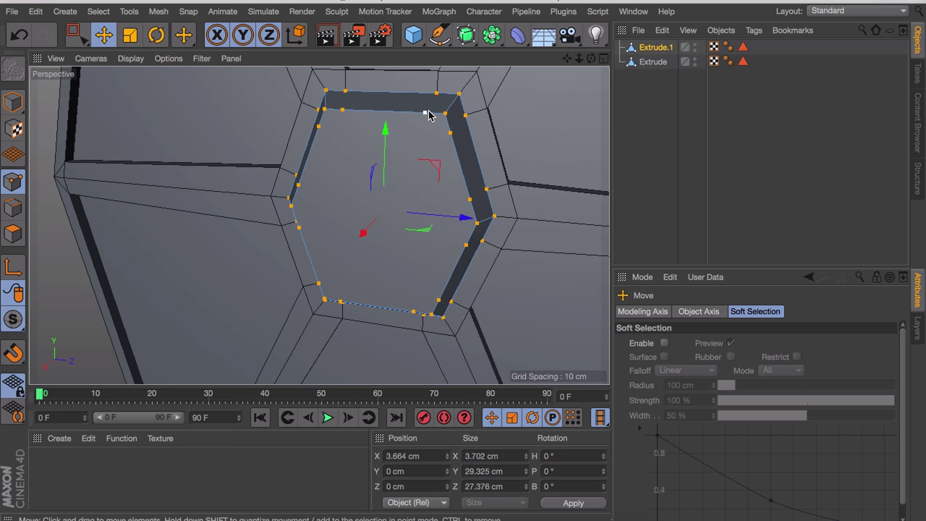
click(466, 248)
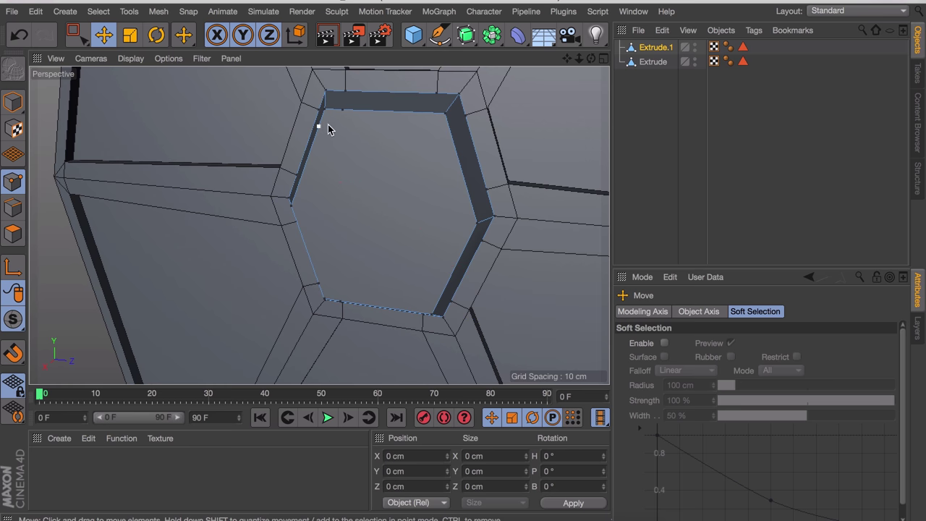
Clear the leftover intermediate points along the edges of the extruded hub cap
alt+drag(318, 108, 363, 170)
key(9)
mouse_move(275, 194)
mouse_down()
mouse_move(326, 94)
mouse_move(368, 346)
mouse_move(394, 309)
mouse_up()
alt+drag(403, 295, 333, 336)
shift+drag(442, 225, 426, 116)
click(466, 164)
alt+drag(424, 161, 404, 161)
key(space)
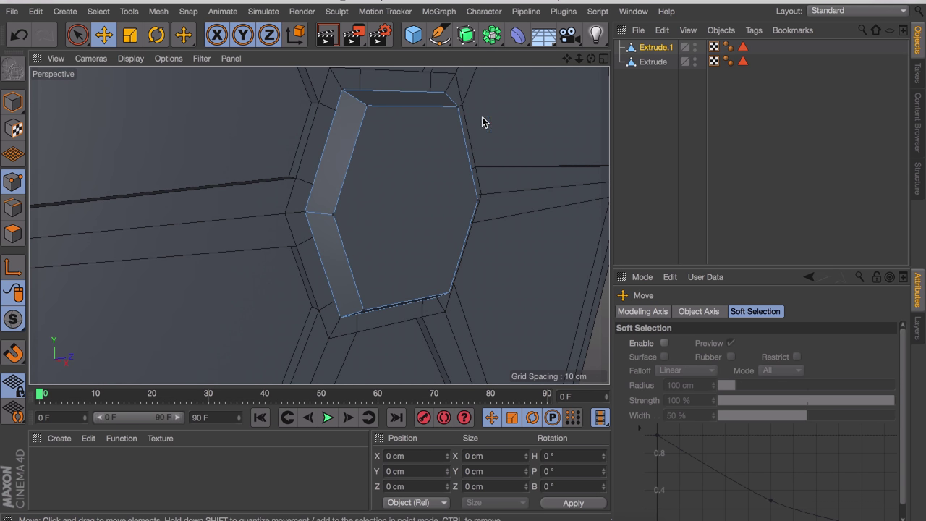
Delete the Phong tags from both Extrude.1 and Extrude
click(727, 47)
key(Delete)
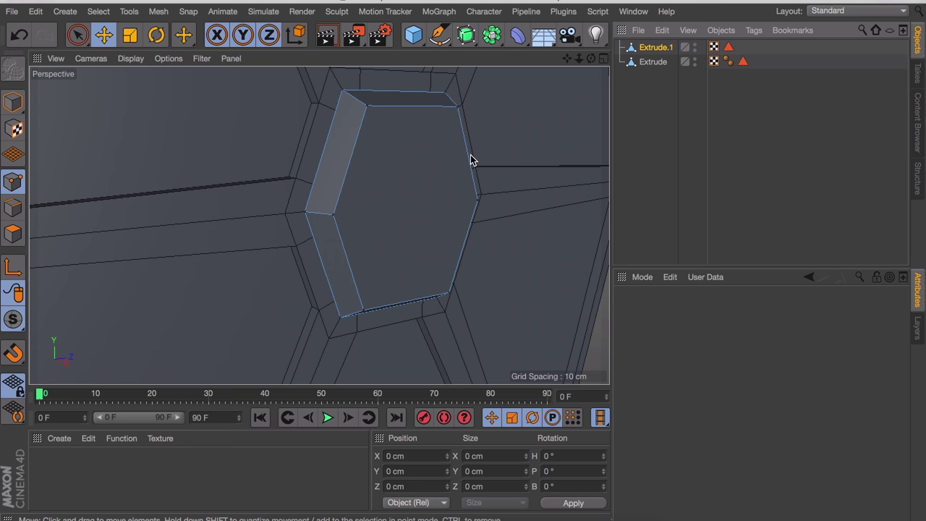
click(728, 62)
key(Delete)
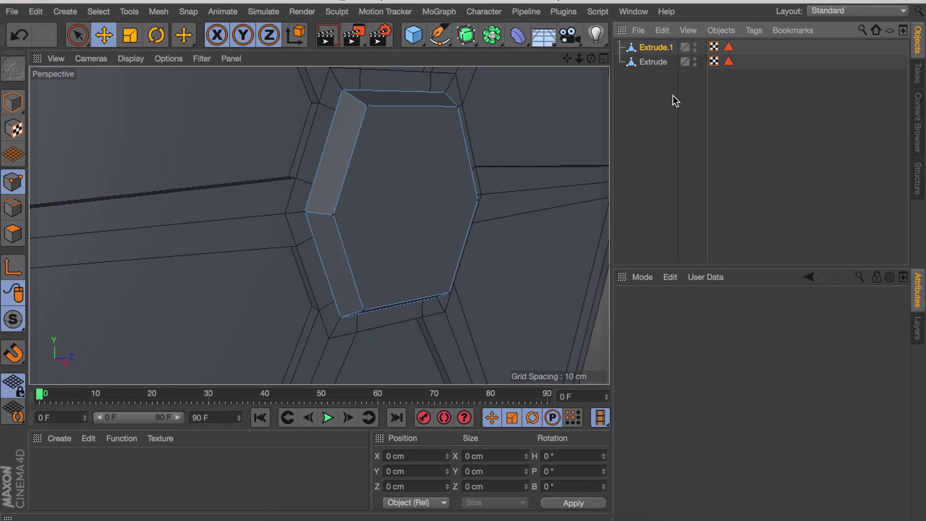
alt+drag(371, 185, 369, 210)
middle_click(370, 211)
alt+right_drag(165, 336, 170, 311)
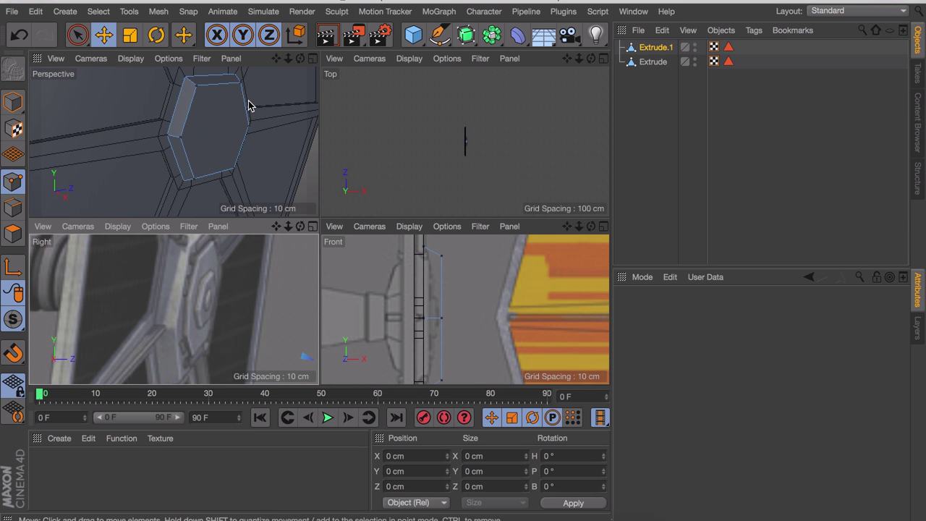
click(227, 116)
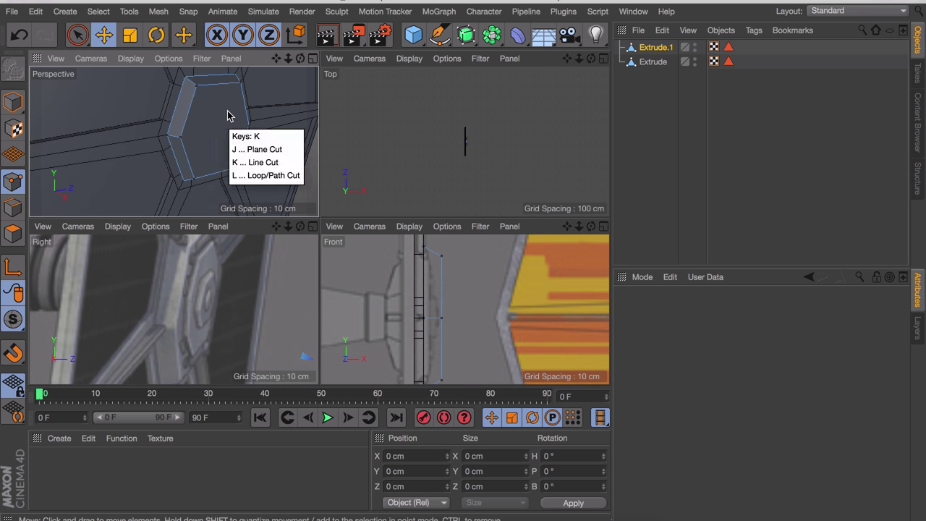
key(k)
key(l)
alt+drag(186, 141, 230, 132)
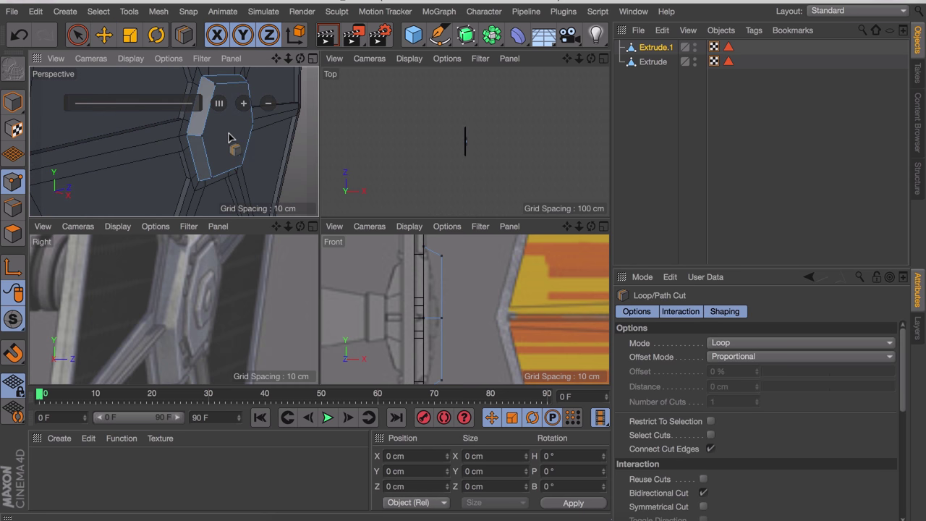
click(12, 206)
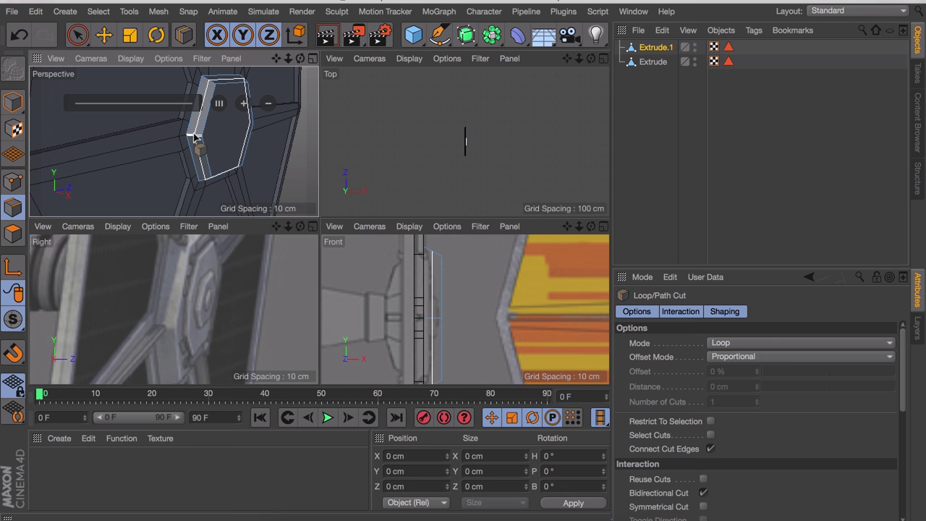
click(194, 137)
key(e)
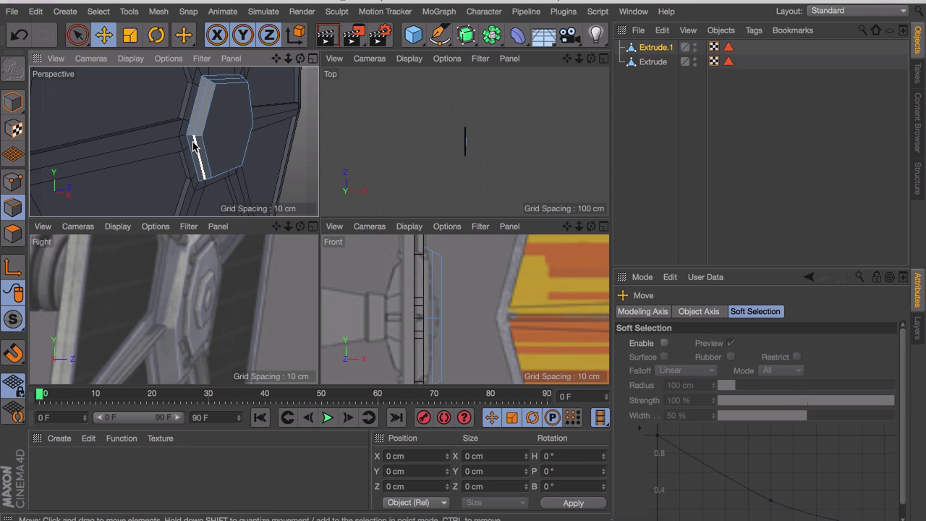
key(ctrl+z)
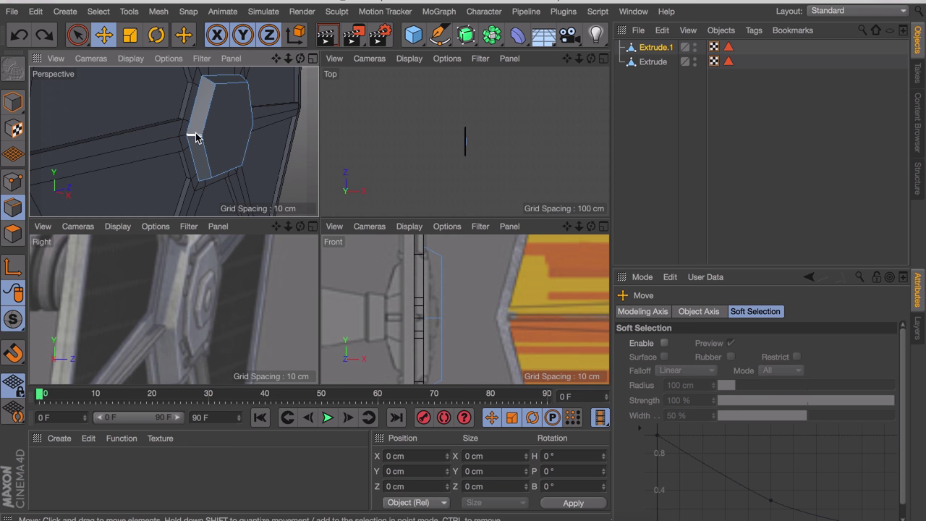
Select the corner edges between the hub cap's side walls and bevel them with an offset of about 0.69 cm
click(194, 134)
shift+click(208, 79)
alt+drag(248, 99, 233, 99)
shift+click(248, 81)
shift+click(267, 128)
alt+drag(261, 168, 250, 167)
shift+click(251, 167)
shift+click(202, 165)
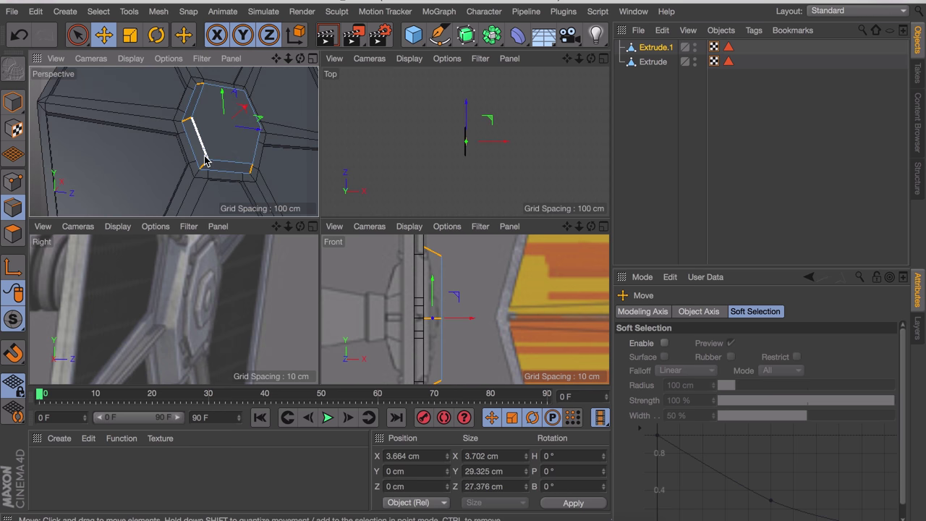
right_click(205, 161)
click(204, 186)
mouse_move(276, 282)
alt+middle_down()
mouse_move(272, 256)
mouse_move(276, 282)
alt+middle_up()
alt+right_drag(283, 275, 238, 275)
alt+middle_drag(262, 308, 212, 215)
alt+right_drag(205, 329, 290, 329)
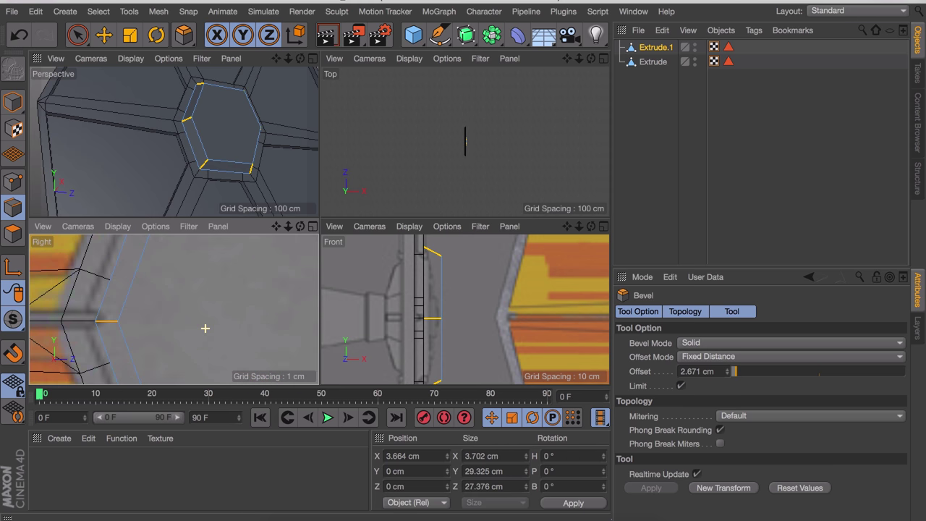
alt+middle_drag(135, 324, 209, 321)
alt+right_drag(172, 310, 200, 283)
mouse_move(190, 305)
mouse_down()
mouse_move(210, 305)
mouse_move(197, 295)
mouse_up()
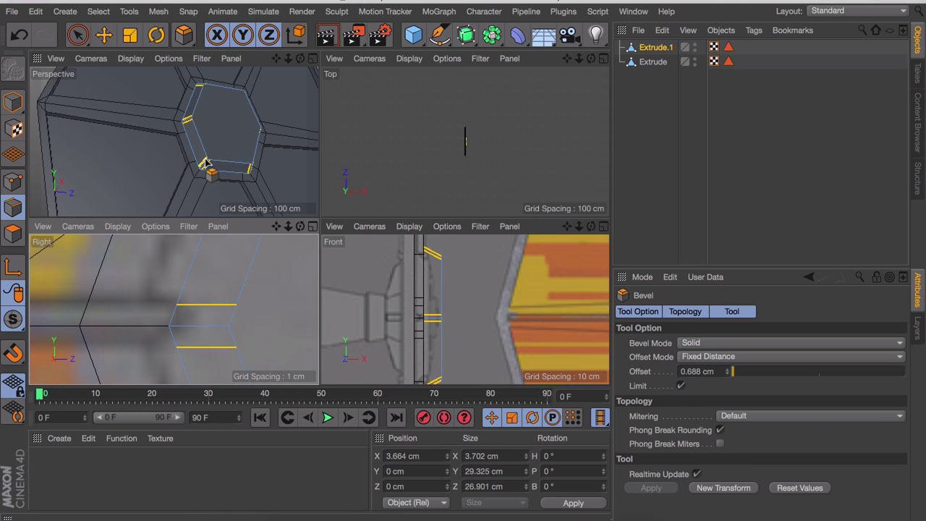
middle_click(229, 117)
scroll(393, 191, up, 2)
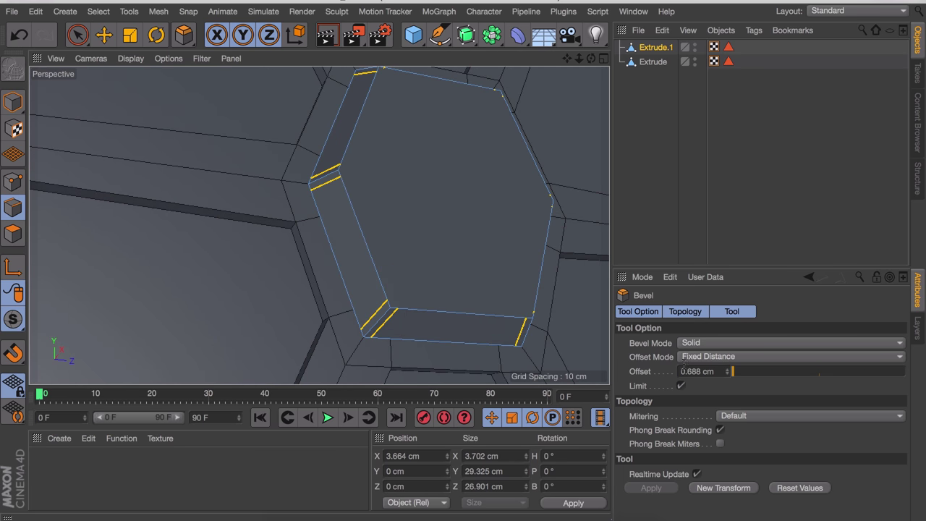
alt+drag(365, 180, 436, 232)
key(e)
Add a loop cut around the hub cap's sloped side walls, roughly midway between its base and front face
alt+drag(271, 159, 262, 214)
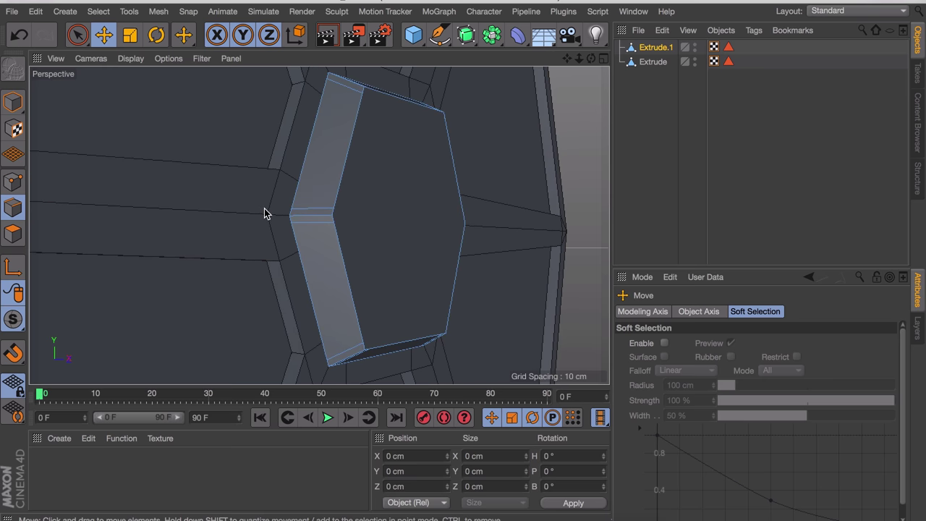
key(k)
key(l)
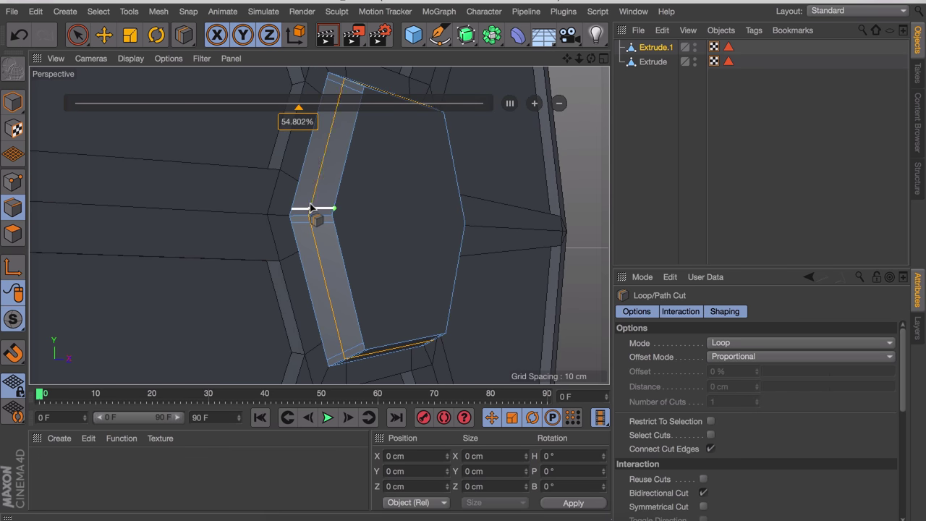
click(311, 208)
alt+drag(334, 234, 375, 206)
drag(299, 105, 264, 106)
key(e)
Extrude the outer small polygon at the cap's left corner along the left spoke to the wing's tip, about Z -51.8 cm
click(13, 233)
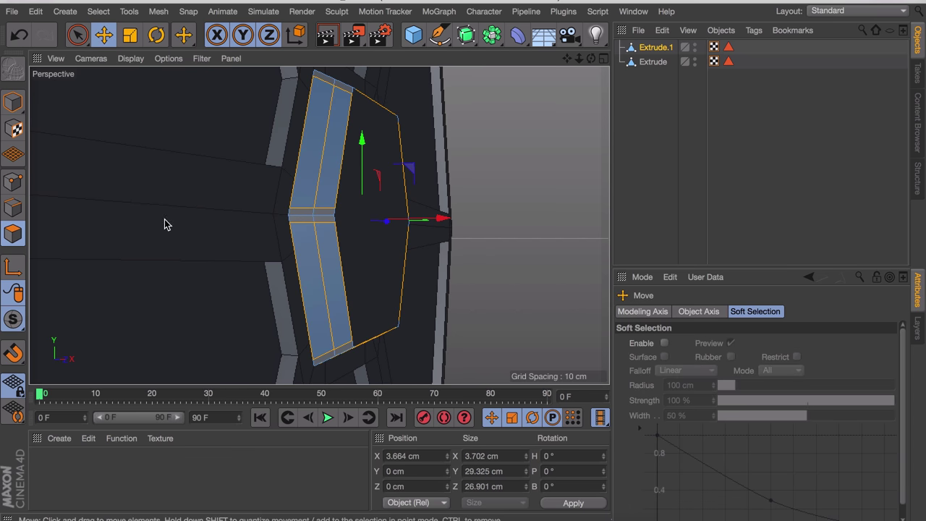
click(301, 217)
alt+drag(362, 334, 234, 330)
scroll(232, 329, up, 3)
alt+middle_drag(223, 276, 326, 282)
alt+drag(327, 283, 375, 285)
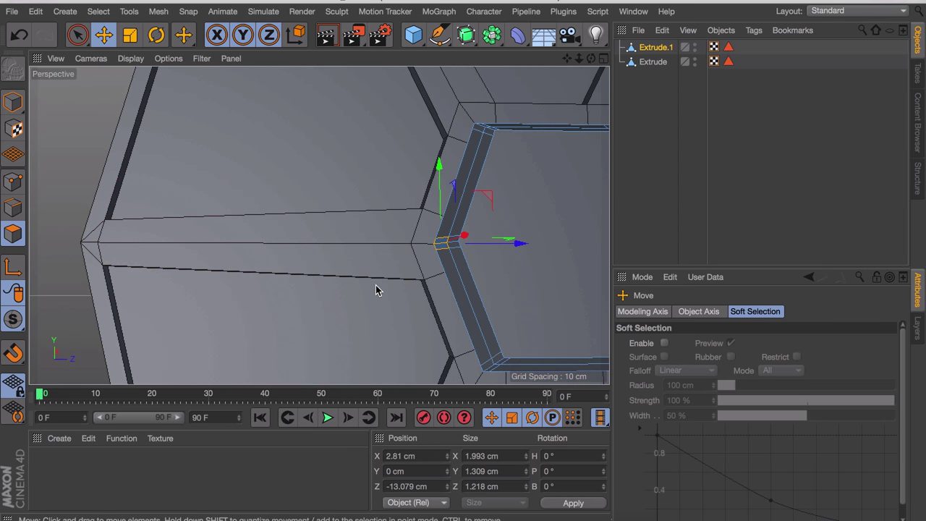
middle_click(521, 246)
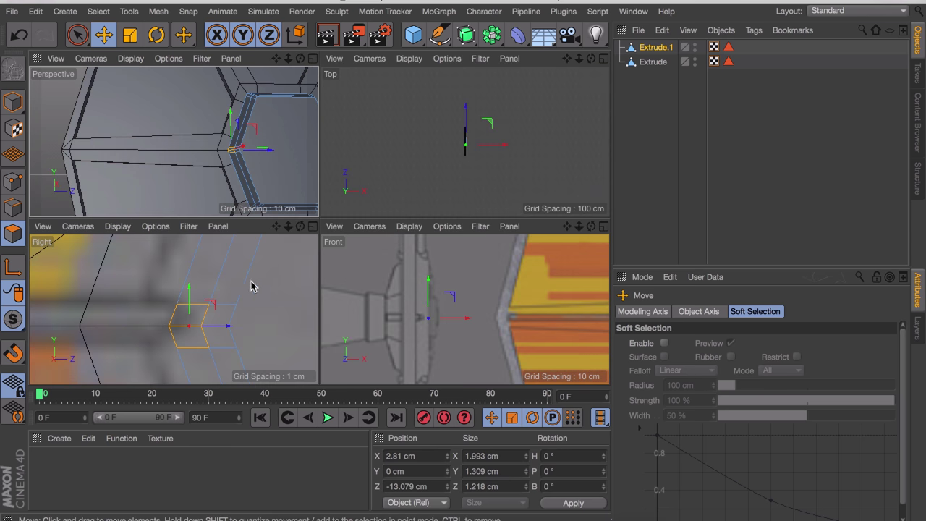
middle_click(201, 299)
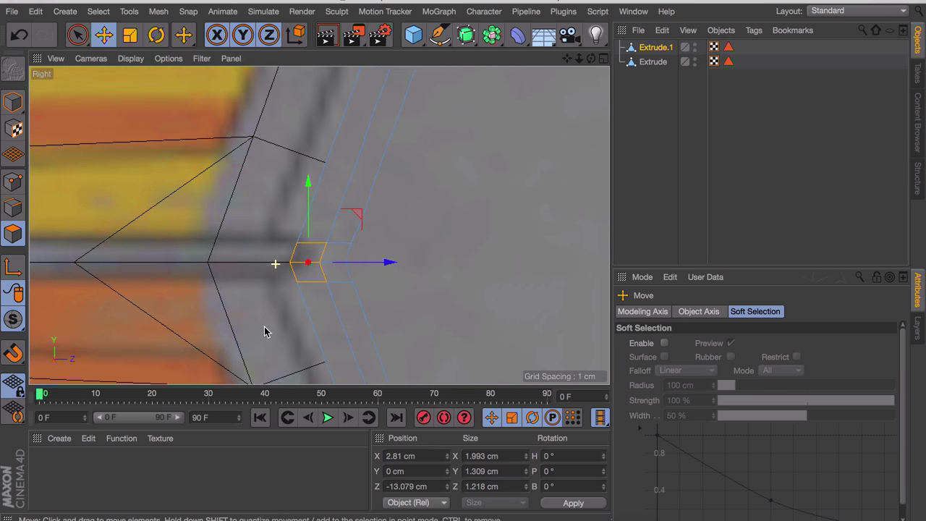
scroll(264, 335, up, 5)
scroll(471, 308, down, 5)
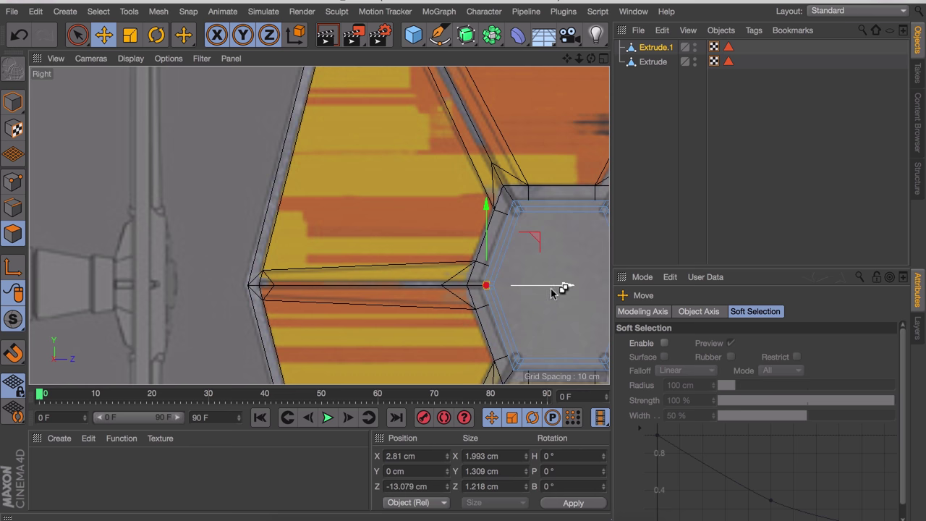
drag(568, 285, 323, 270)
scroll(265, 282, up, 5)
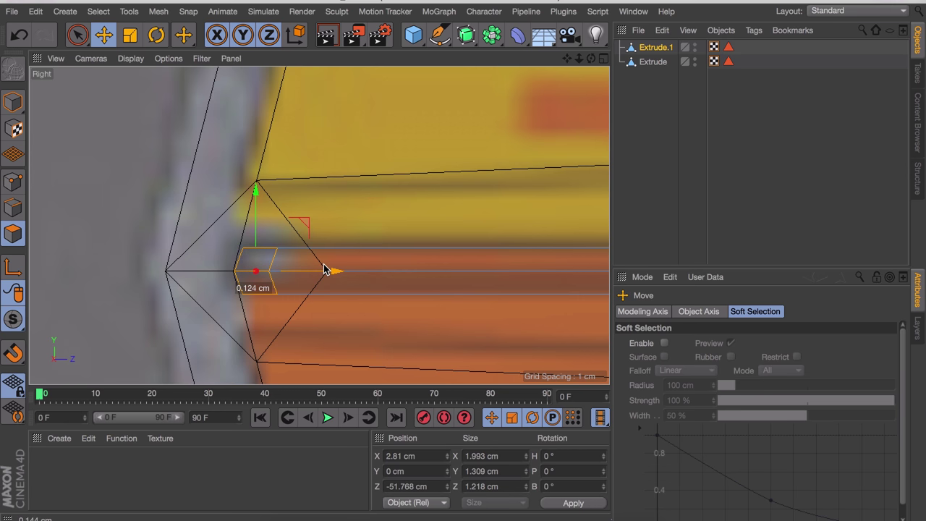
drag(324, 270, 324, 270)
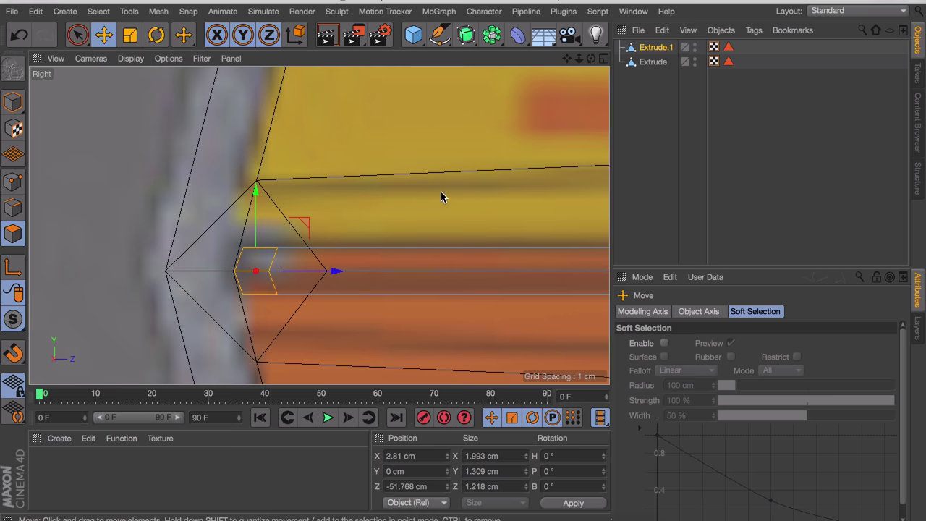
Extrude the small polygons at the hub cap's upper-left and upper-right corners along their spokes to the wing's upper corners
scroll(441, 197, down, 5)
alt+middle_drag(443, 194, 55, 261)
alt+middle_drag(111, 232, 337, 214)
click(344, 217)
shift+click(342, 215)
alt+right_drag(276, 184, 285, 275)
alt+middle_drag(267, 217, 262, 293)
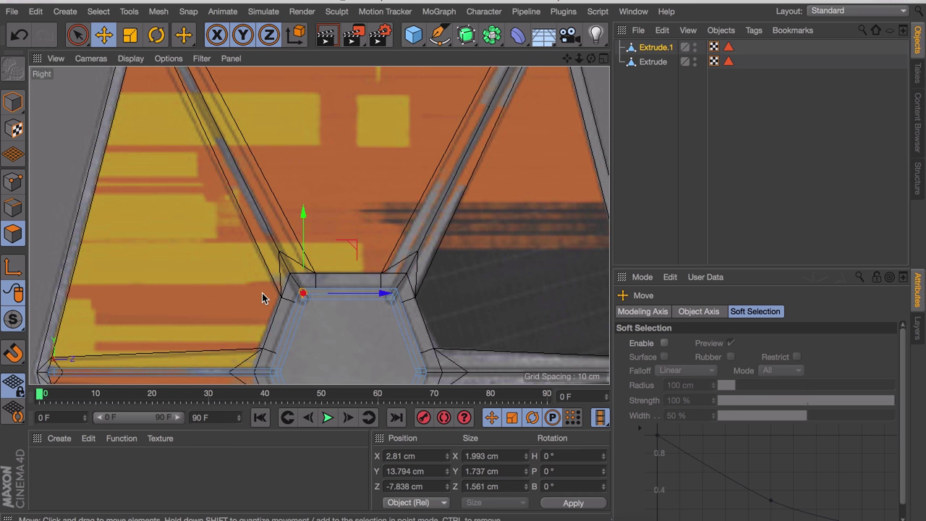
alt+middle_drag(261, 293, 262, 342)
drag(353, 292, 216, 37)
alt+middle_drag(193, 100, 301, 293)
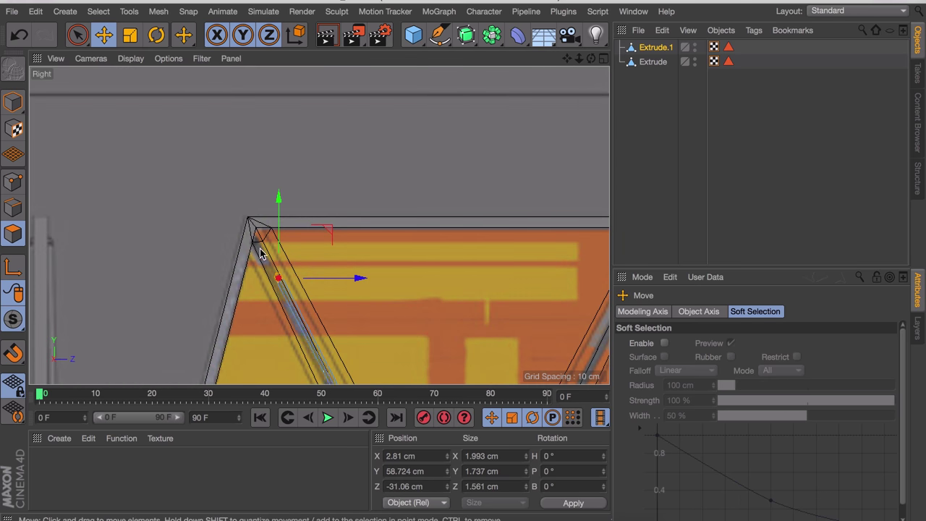
scroll(260, 253, up, 5)
drag(378, 287, 304, 118)
scroll(305, 118, down, 4)
alt+middle_drag(361, 283, 238, 79)
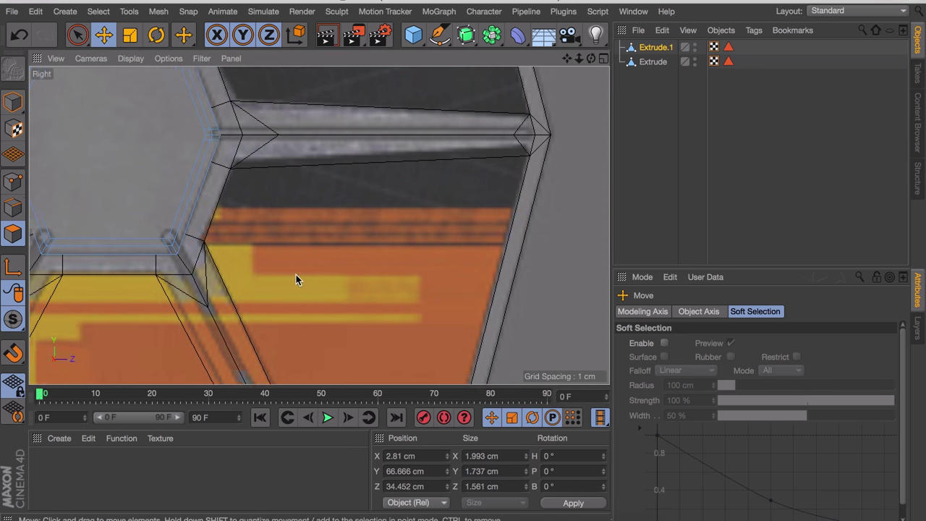
Extrude the small polygons at the hub cap's right and lower-right corners along their spokes to the wing's edge
ctrl+drag(264, 134, 582, 134)
alt+middle_drag(408, 188, 403, 113)
ctrl+drag(257, 126, 340, 263)
alt+middle_drag(376, 304, 332, 116)
drag(376, 109, 413, 180)
Extrude the lower-left corner polygon along its spoke to the wing's corner, about Y -66.6 cm and Z -34.5 cm, and clear the selection
scroll(412, 180, down, 3)
ctrl+drag(342, 90, 210, 360)
alt+middle_drag(210, 360, 304, 148)
scroll(260, 147, up, 5)
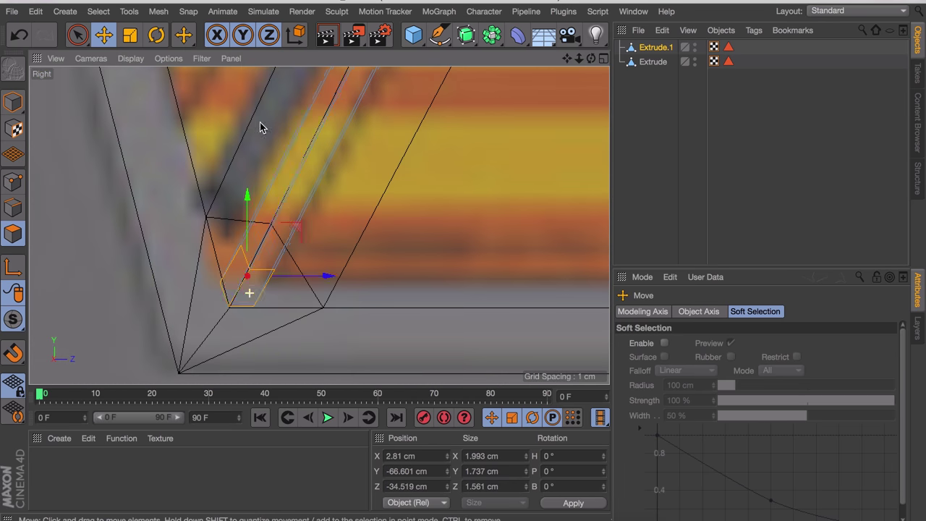
click(260, 147)
Examine the extruded spoke strips in perspective and compare them with the wing's spokes in the concept art
middle_click(271, 151)
middle_click(283, 157)
alt+drag(381, 209, 434, 238)
scroll(318, 225, down, 5)
alt+drag(324, 142, 349, 185)
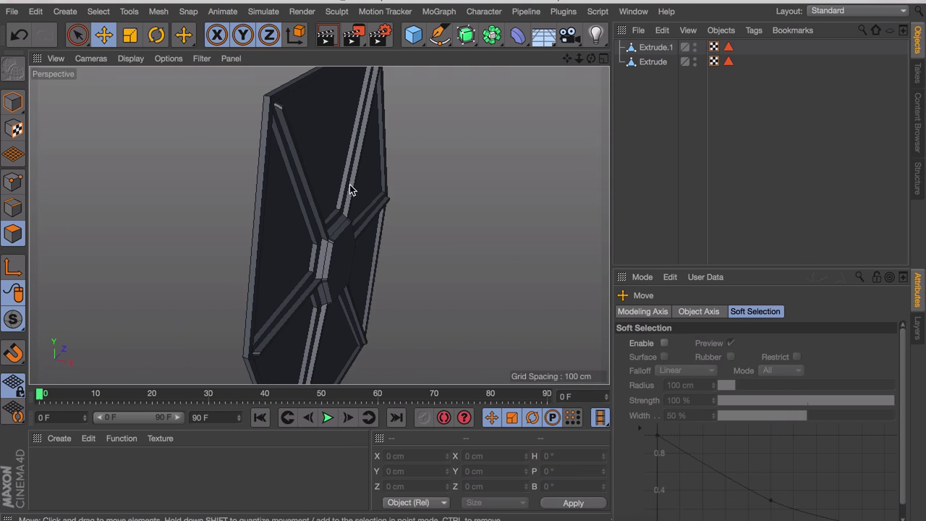
middle_click(404, 260)
scroll(128, 285, down, 2)
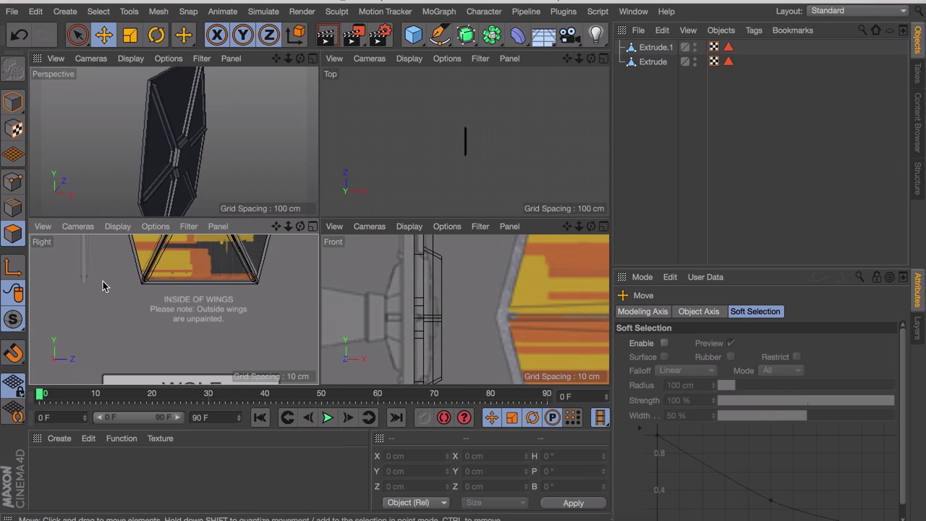
middle_click(103, 283)
mouse_move(319, 225)
alt+middle_down()
mouse_move(229, 112)
mouse_move(213, 143)
alt+middle_up()
scroll(311, 138, up, 2)
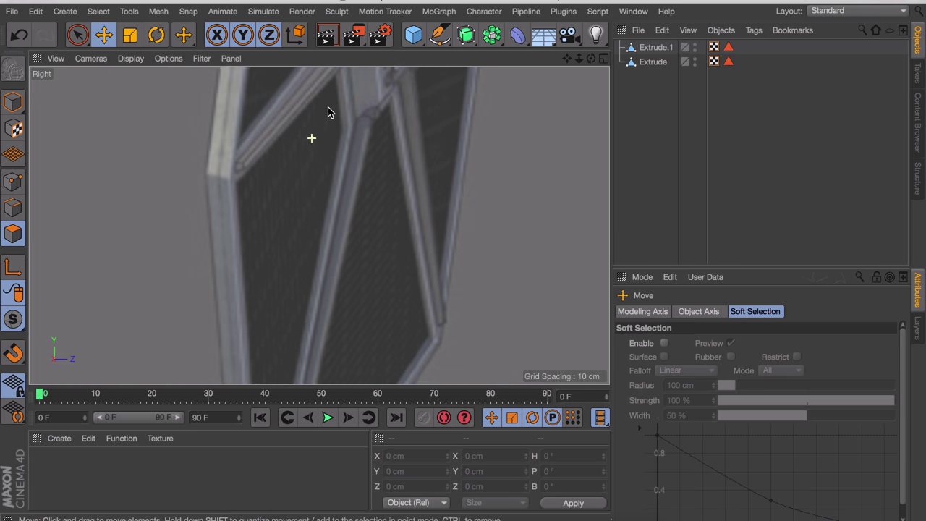
alt+middle_drag(327, 107, 317, 159)
Select Extrude.1 and pick the small end polygons of its spoke strips around the wing
click(655, 47)
middle_click(391, 162)
middle_click(283, 163)
click(248, 213)
alt+drag(248, 212, 245, 332)
shift+click(288, 367)
alt+middle_drag(463, 347, 283, 273)
shift+click(283, 273)
alt+drag(283, 273, 404, 190)
shift+click(330, 151)
shift+click(280, 166)
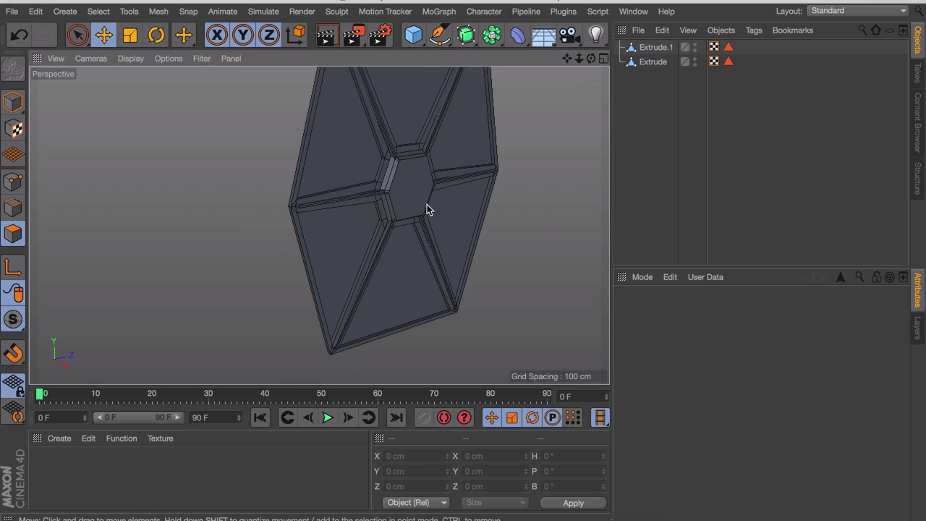
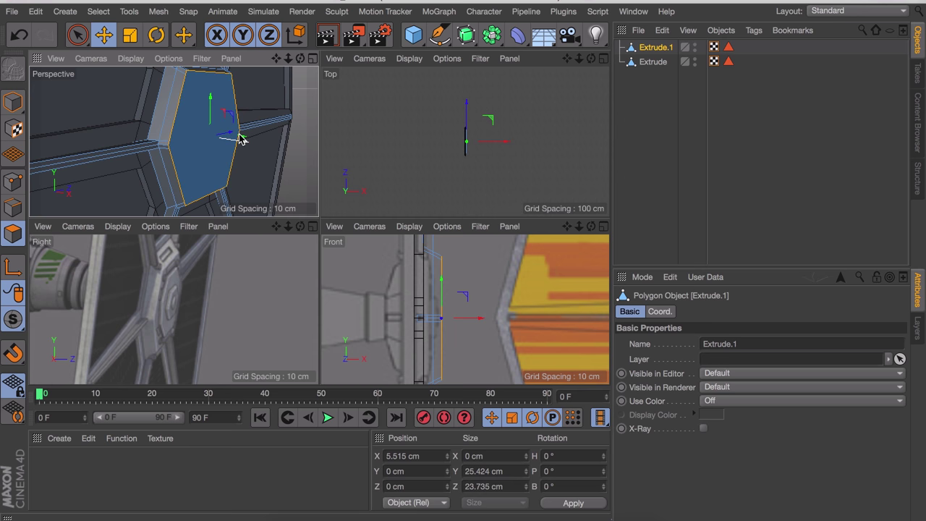
Inset the hub cap's front face by about 0.44 cm and extrude it inward to about X 2.68 cm
key(i)
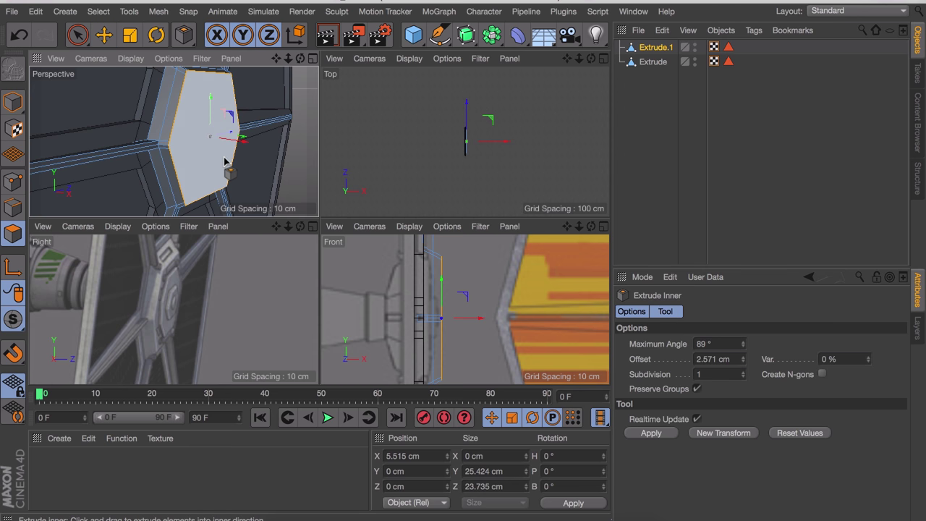
scroll(244, 139, up, 5)
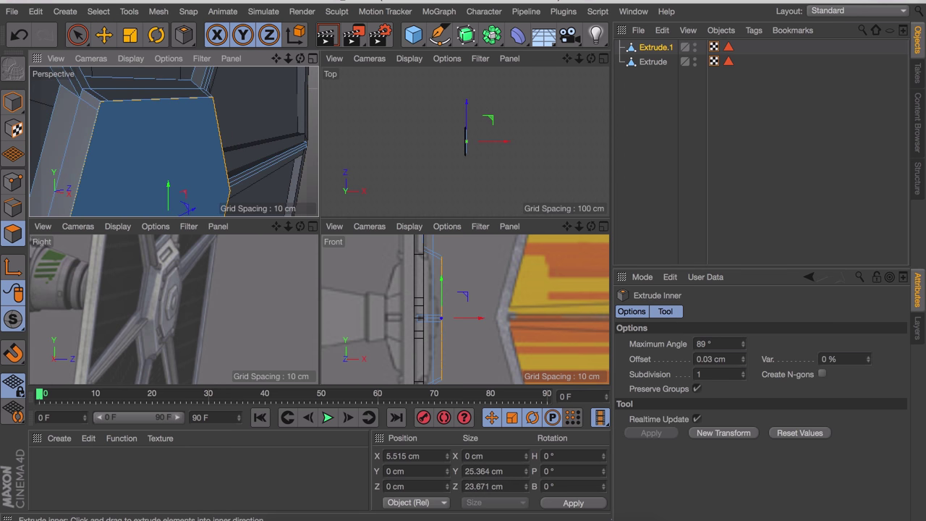
alt+drag(250, 132, 256, 106)
key(d)
drag(283, 164, 366, 163)
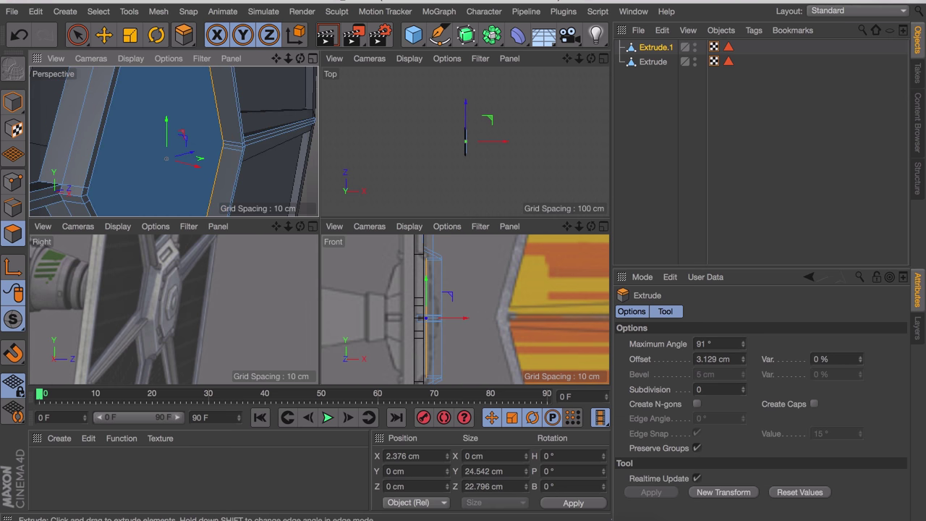
Try an inner extrude of about 4.97 cm on the recessed hub face and undo it
key(i)
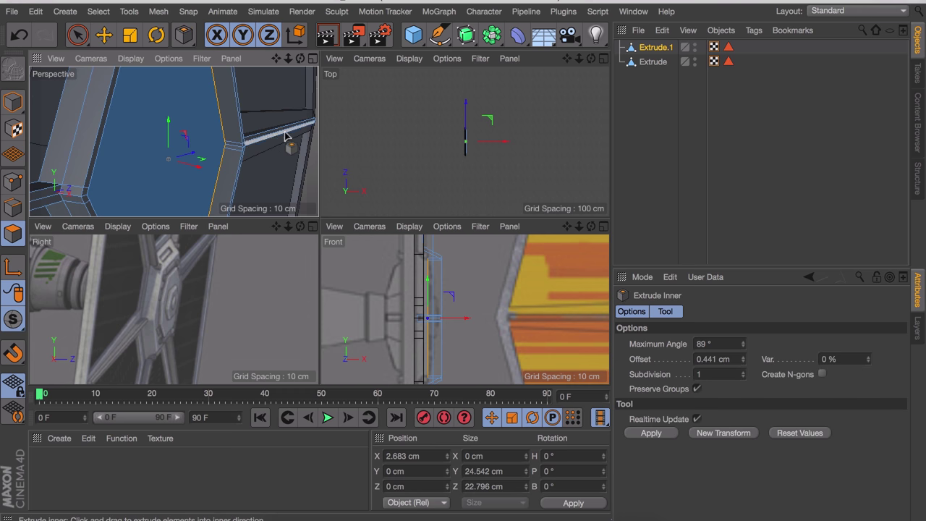
drag(157, 145, 173, 130)
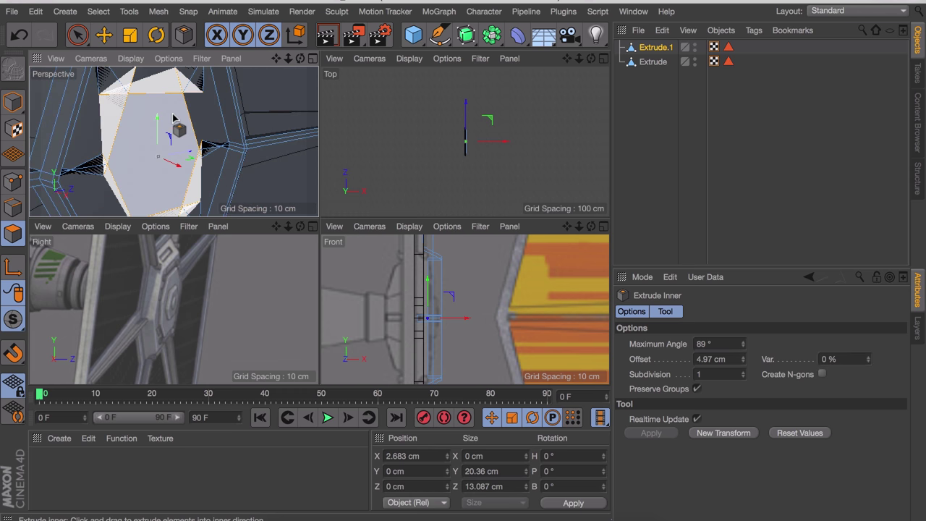
middle_click(173, 114)
scroll(365, 124, down, 5)
alt+drag(300, 185, 268, 168)
scroll(272, 86, up, 5)
alt+drag(274, 110, 265, 88)
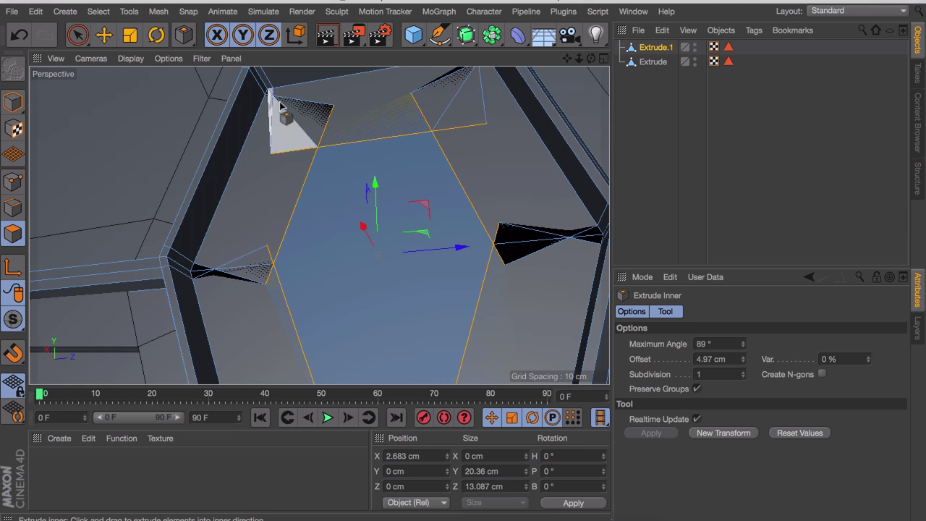
key(super+z)
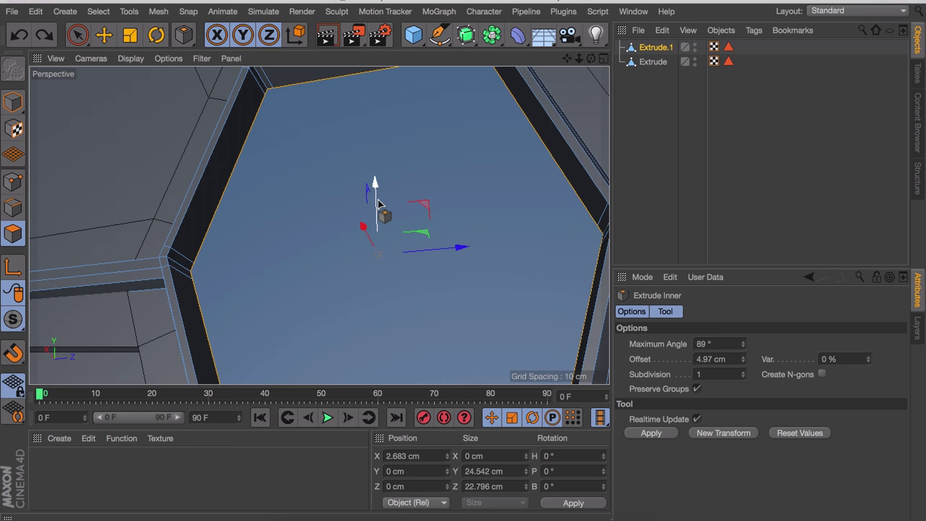
Try scaling the recessed hub face directly and undo it
key(t)
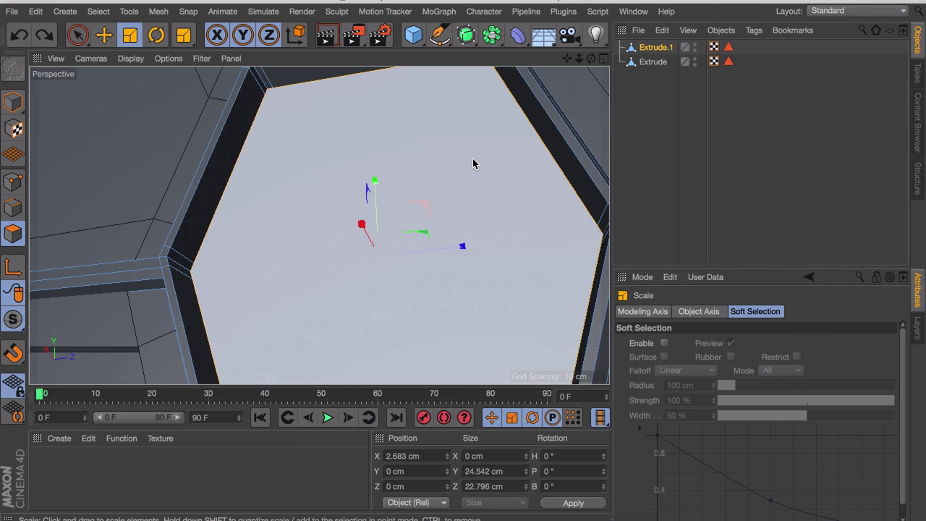
drag(520, 158, 481, 180)
alt+drag(447, 214, 516, 246)
key(super+z)
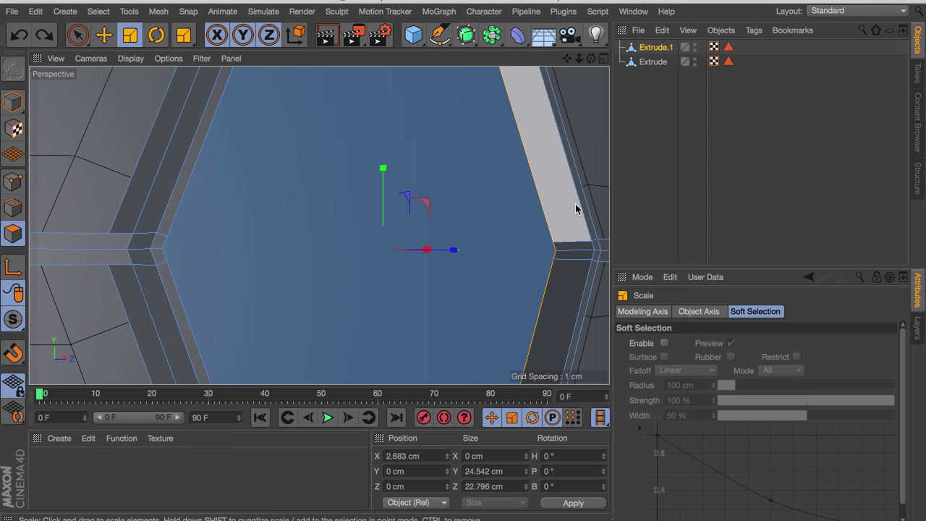
Scale a smaller inner hexagon of about 9.96 by 9.26 cm into the recessed hub face and extrude it outward to about X 5.38 cm
drag(577, 194, 284, 296)
middle_click(363, 254)
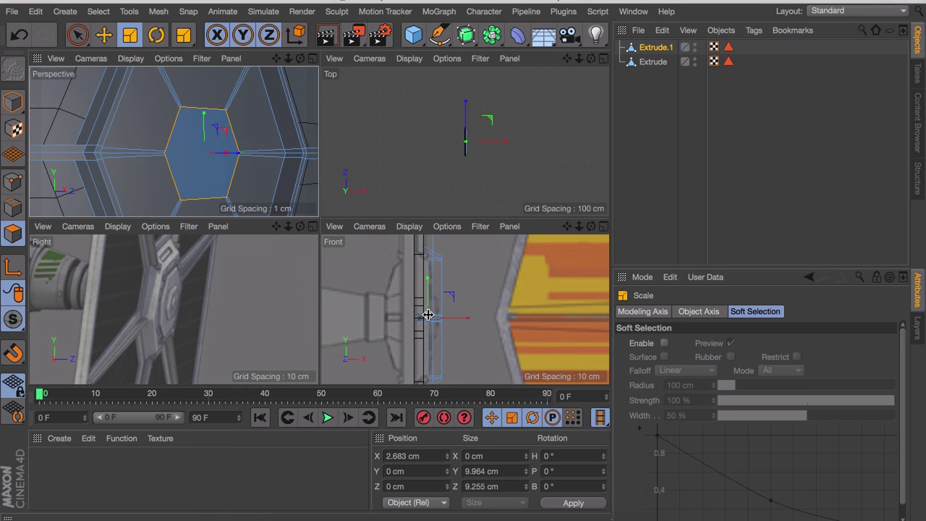
key(d)
drag(510, 311, 492, 311)
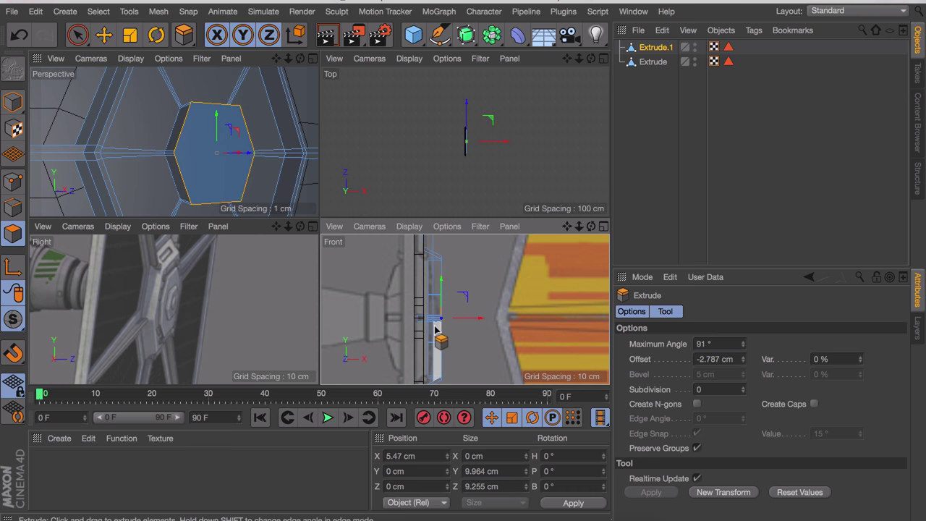
scroll(427, 327, up, 6)
key(e)
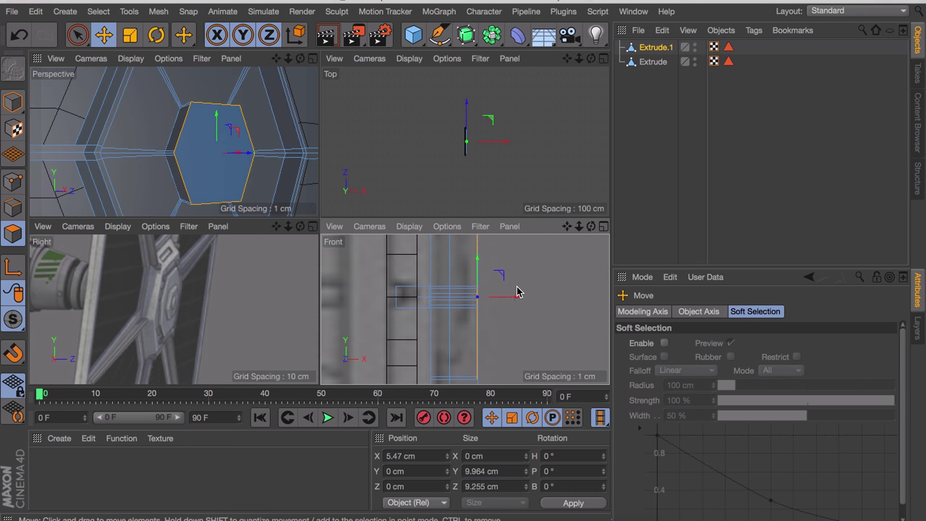
drag(517, 298, 514, 298)
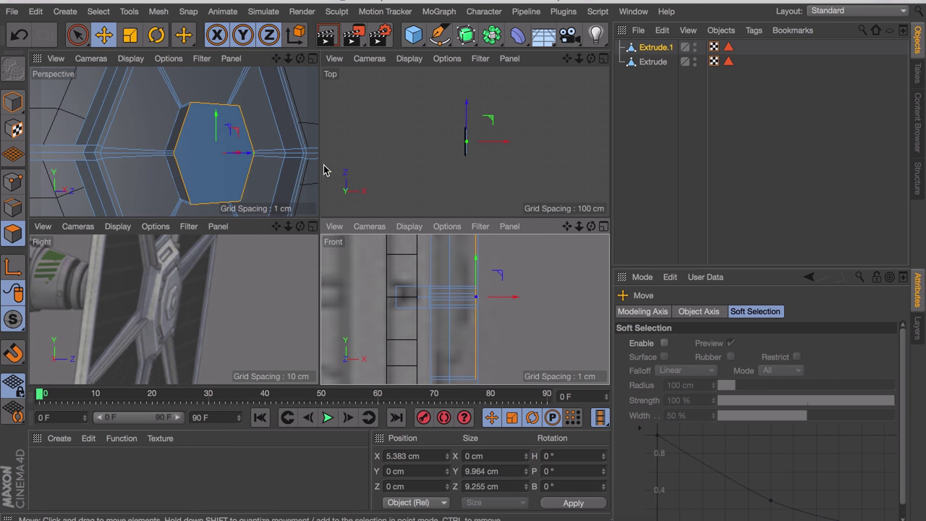
Scale the extruded hub face up to about 22.6 by 21.0 cm and extrude it outward to about X 6.04 cm
key(t)
drag(516, 296, 570, 296)
alt+drag(78, 165, 82, 166)
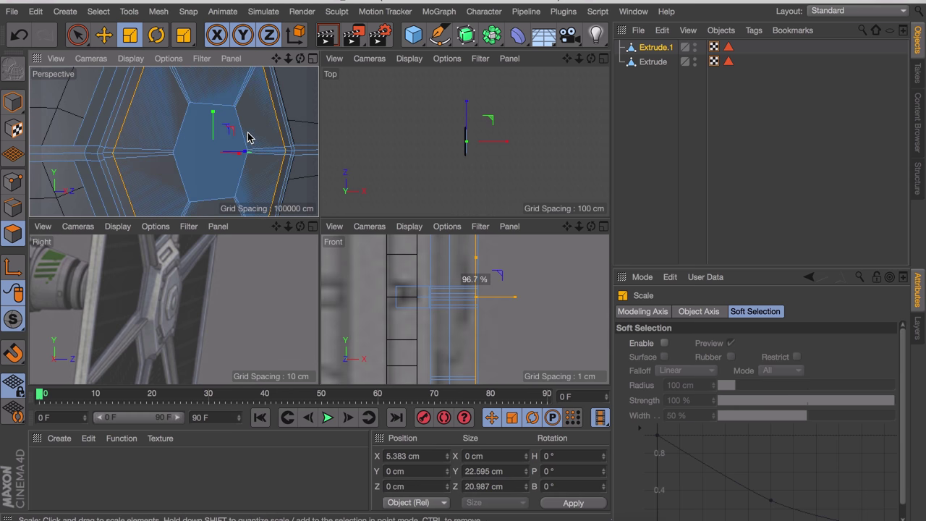
key(d)
drag(492, 279, 522, 282)
alt+drag(200, 135, 239, 187)
key(e)
alt+drag(137, 134, 233, 131)
Scale an inner hexagon of about 11.2 by 10.4 cm into the hub face, extrude it outward about 0.9 cm and fine-tune its depth
key(t)
ctrl+drag(295, 118, 130, 128)
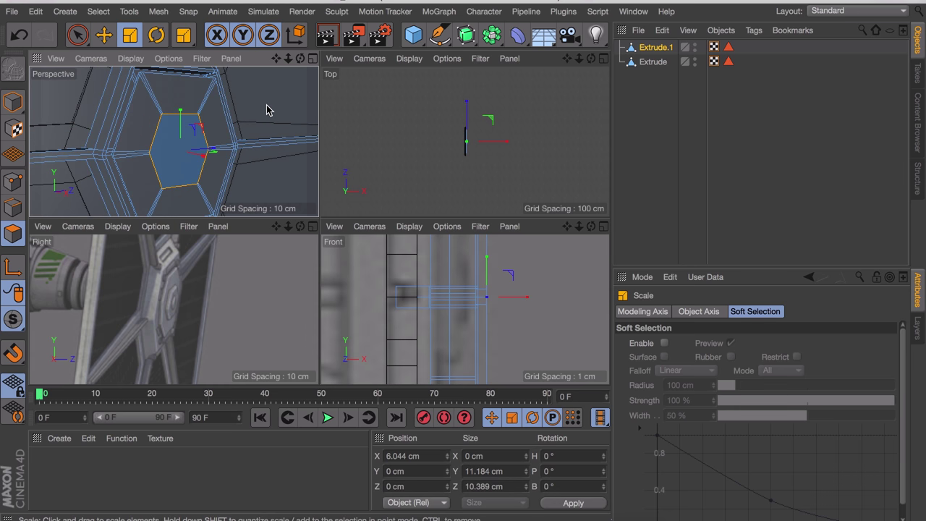
key(d)
drag(268, 130, 222, 156)
middle_click(264, 173)
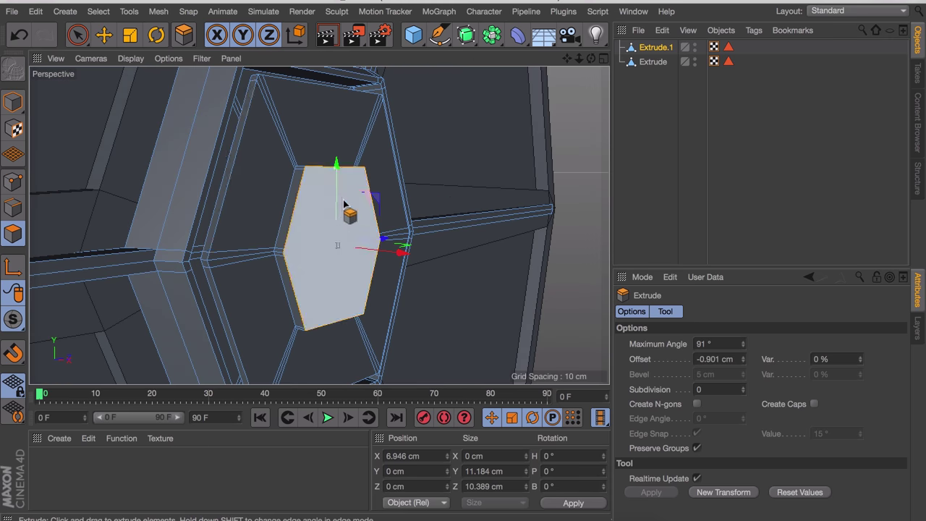
alt+drag(343, 205, 396, 242)
key(e)
drag(404, 271, 417, 233)
Add a smaller hexagon inside the raised hub hexagon, extrude it slightly outward and clear the selection
key(t)
drag(470, 207, 274, 218)
drag(342, 183, 342, 183)
alt+drag(342, 183, 441, 275)
key(d)
key(e)
click(636, 156)
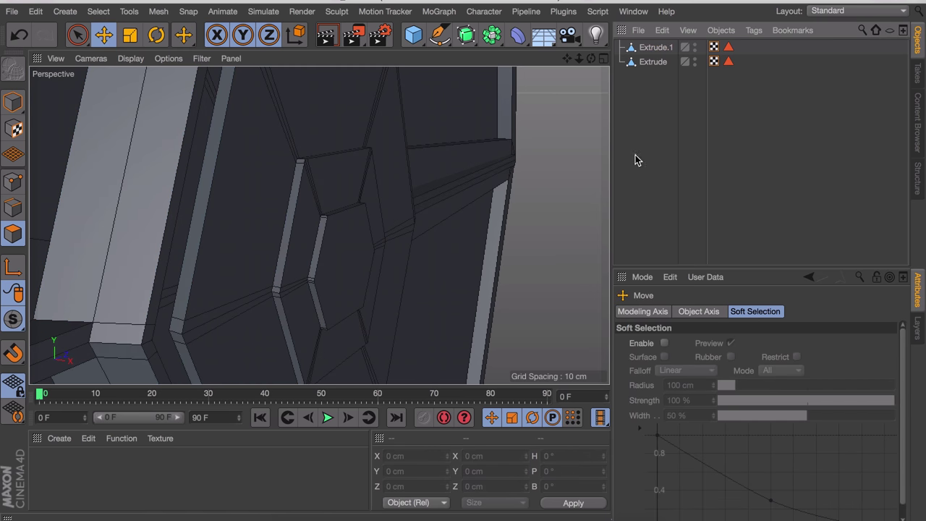
Render a preview of the whole wing and examine the stepped hub from several angles and in the other views
scroll(468, 216, down, 6)
alt+drag(467, 216, 401, 213)
scroll(412, 177, down, 4)
alt+middle_drag(412, 177, 402, 213)
scroll(402, 213, down, 3)
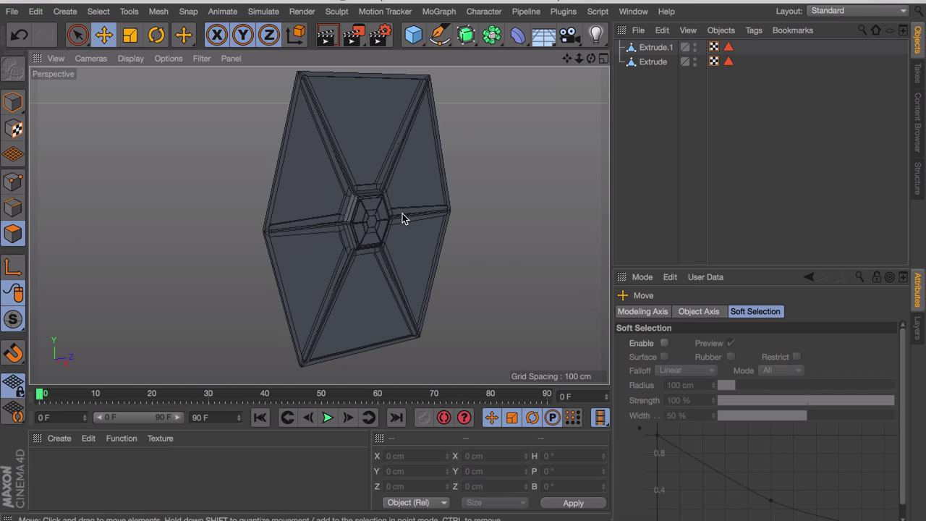
key(super+r)
click(510, 185)
alt+drag(520, 215, 467, 198)
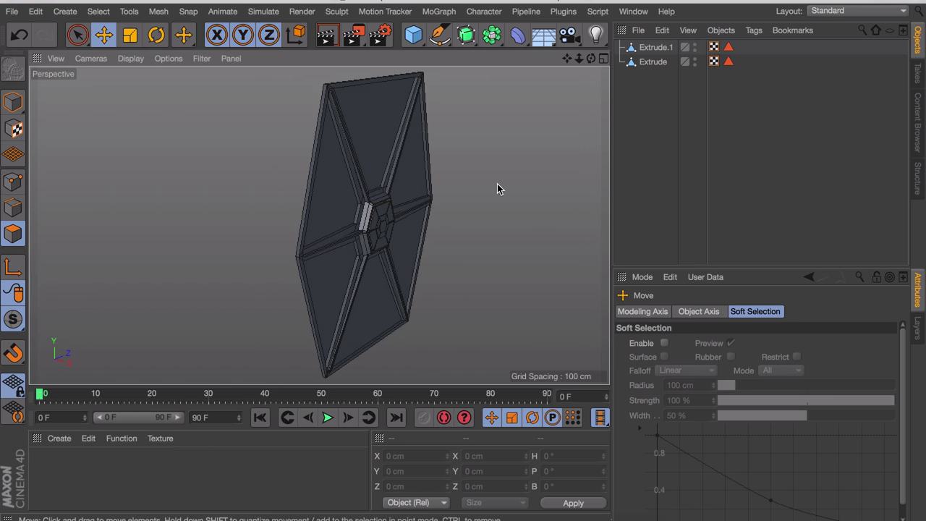
scroll(388, 198, up, 8)
alt+drag(304, 199, 243, 225)
middle_click(294, 201)
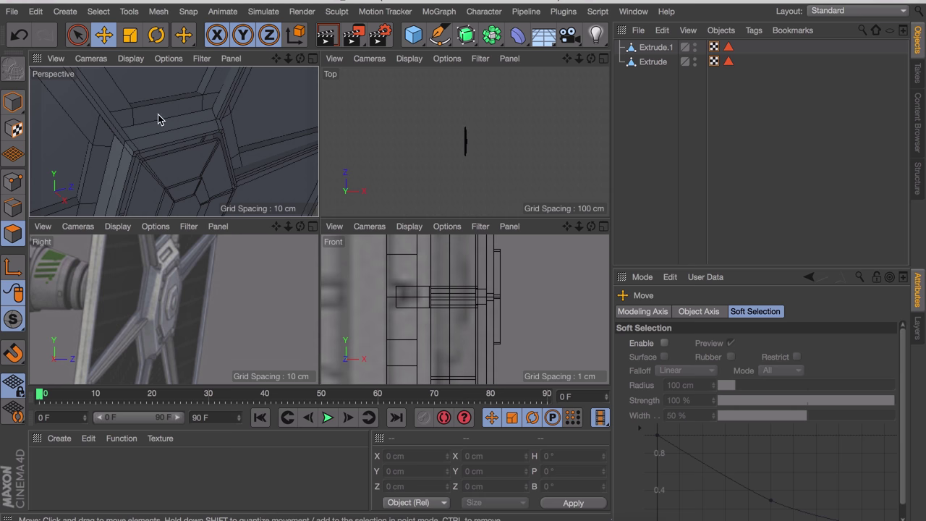
Select Extrude.1's outer rim polygons on the upper and lower sides of the hub for an inner extrude
middle_click(157, 114)
click(340, 340)
click(323, 176)
shift+click(331, 215)
alt+drag(330, 214, 292, 309)
key(i)
shift+click(291, 309)
shift+click(327, 307)
Inset the selected hub rim polygons, extrude them outward by about 0.3 cm and clear the selection
alt+drag(434, 216, 337, 295)
scroll(346, 263, up, 8)
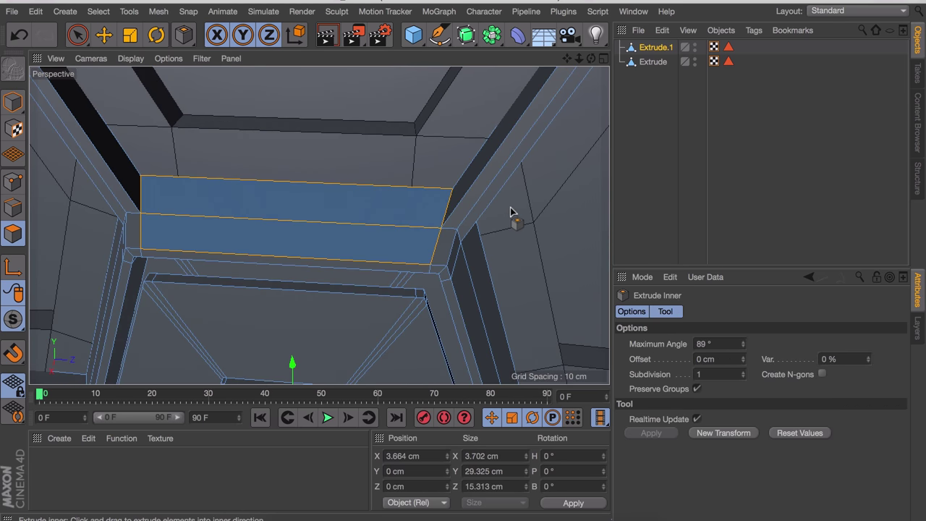
drag(508, 214, 380, 170)
key(d)
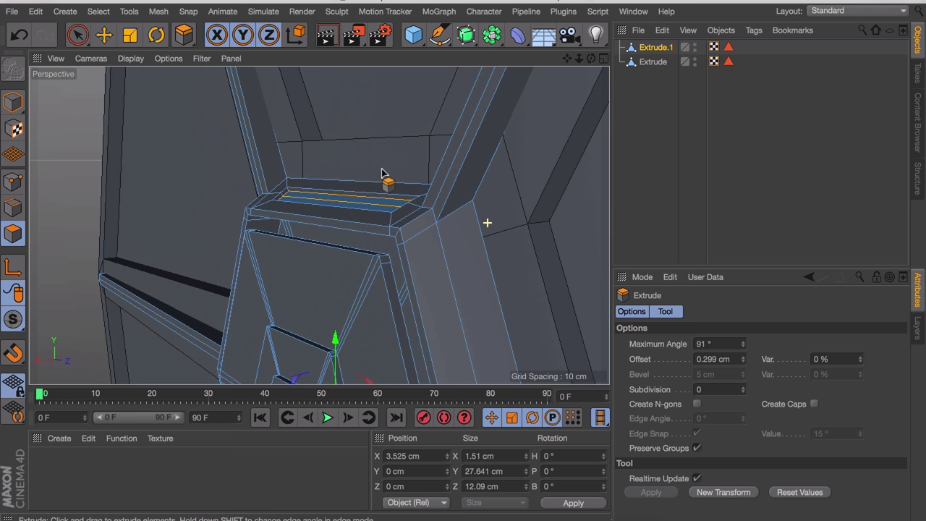
key(e)
click(765, 171)
Duplicate Extrude and Extrude.1 together, offset the copies to about X -7.92 cm and rotate them 180° in bank
alt+drag(476, 225, 554, 225)
alt+right_drag(525, 192, 470, 297)
alt+drag(549, 214, 429, 222)
alt+middle_drag(429, 224, 418, 212)
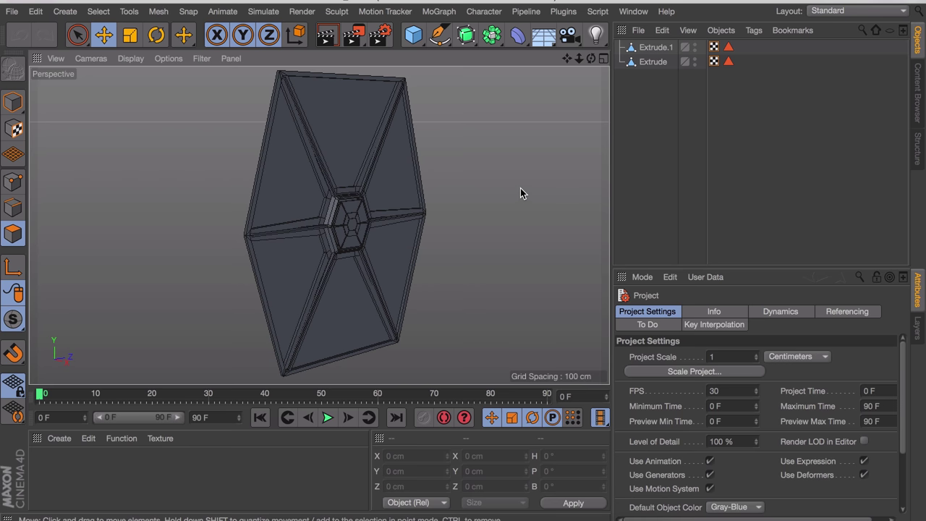
click(652, 61)
click(653, 48)
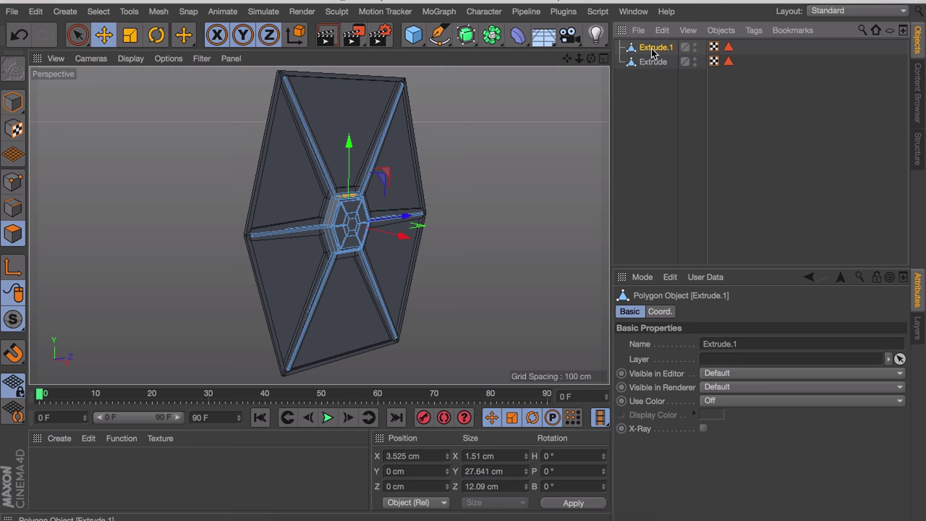
click(654, 63)
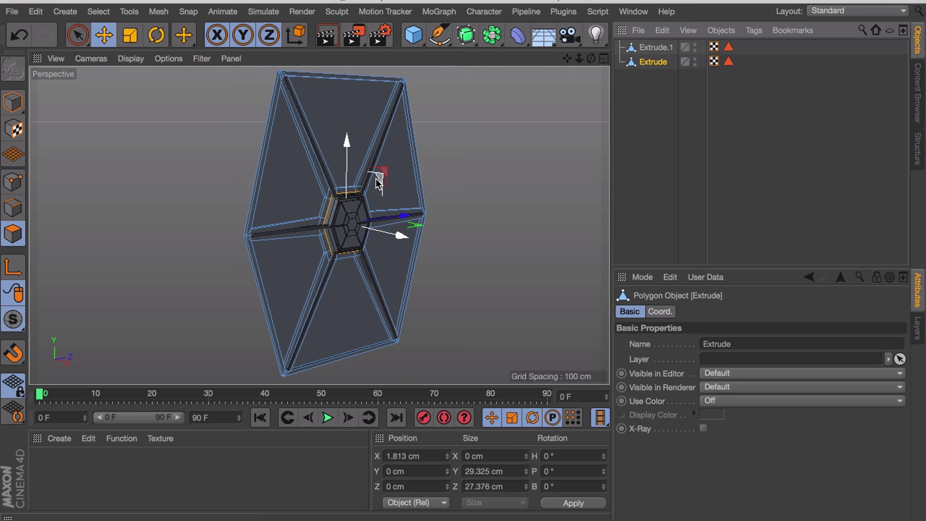
ctrl+click(653, 47)
alt+drag(325, 207, 397, 222)
key(r)
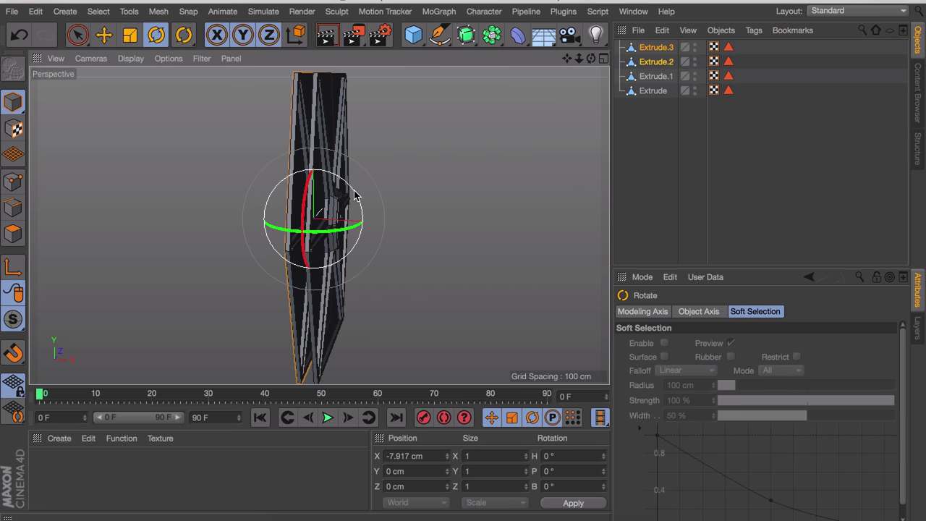
drag(354, 195, 275, 249)
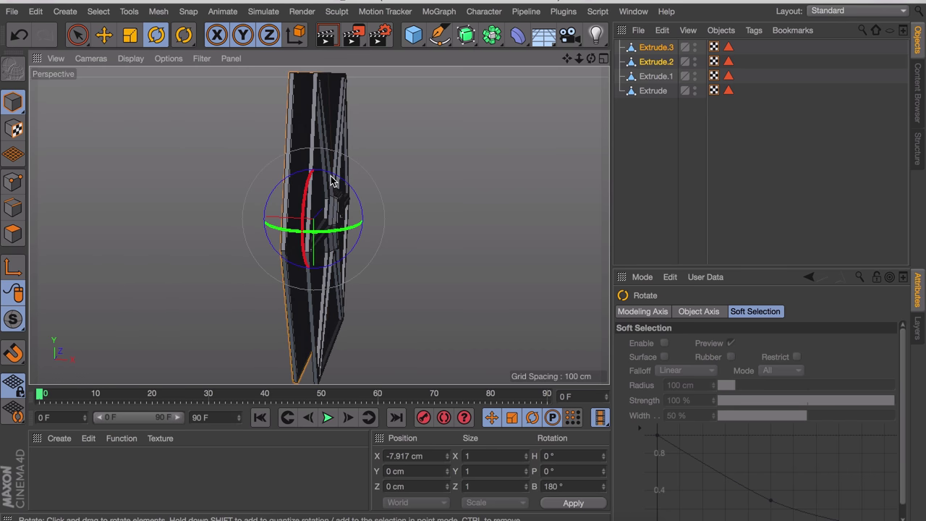
Compare the rotated copies' hub with the inner side of the wing hub in the concept art
click(490, 35)
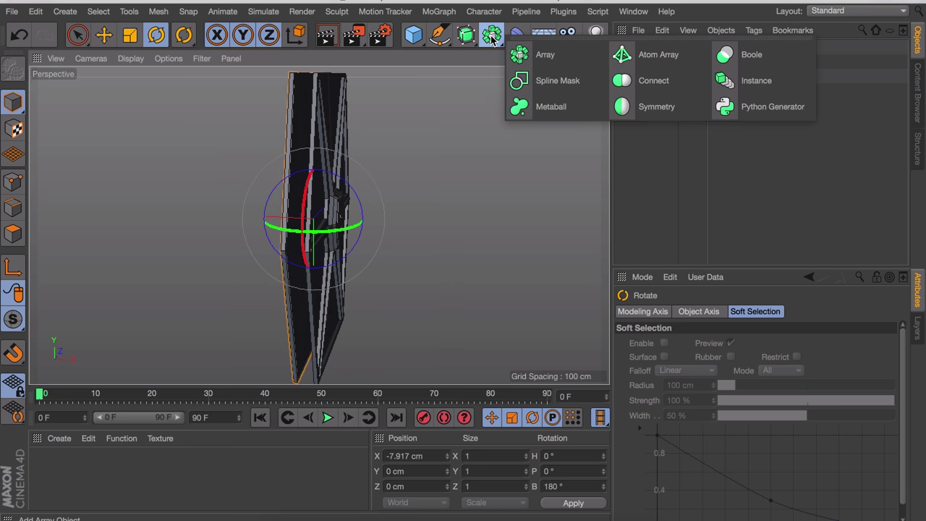
alt+drag(325, 174, 391, 177)
scroll(301, 253, up, 8)
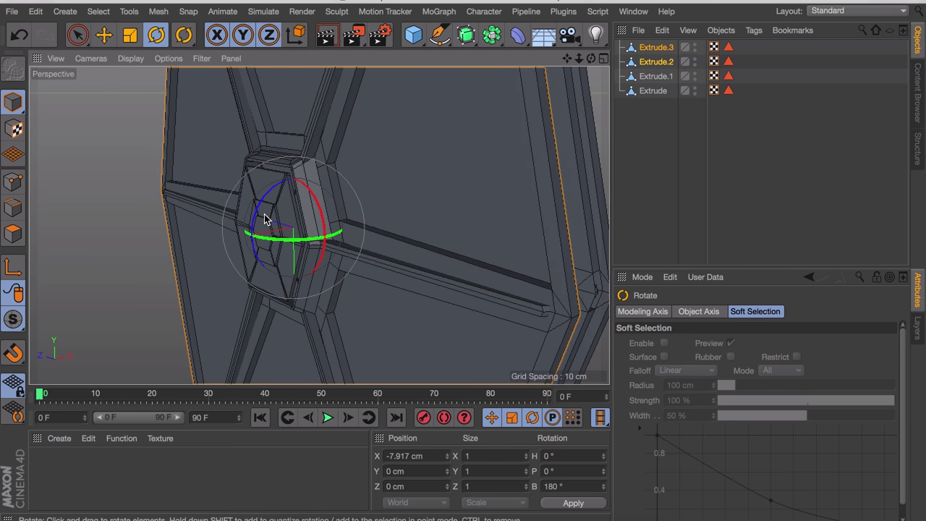
middle_click(265, 219)
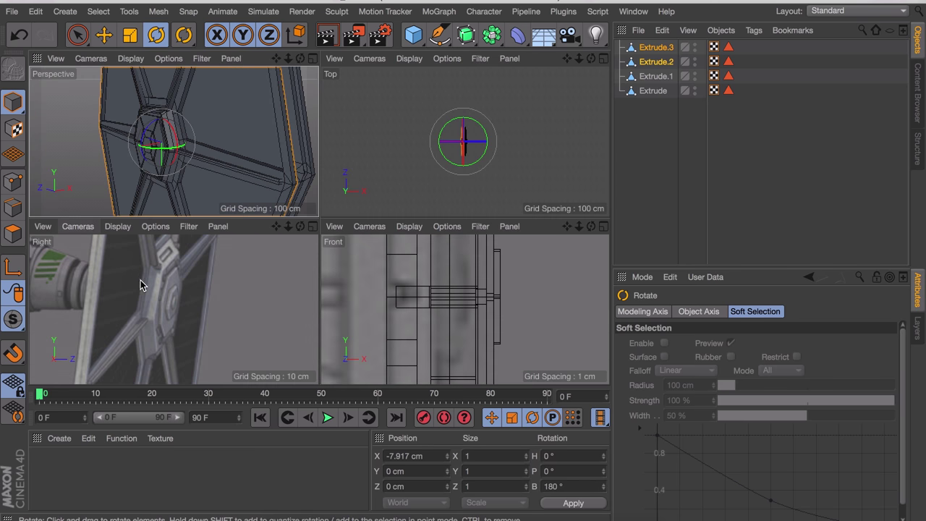
middle_click(118, 275)
alt+drag(568, 311, 221, 79)
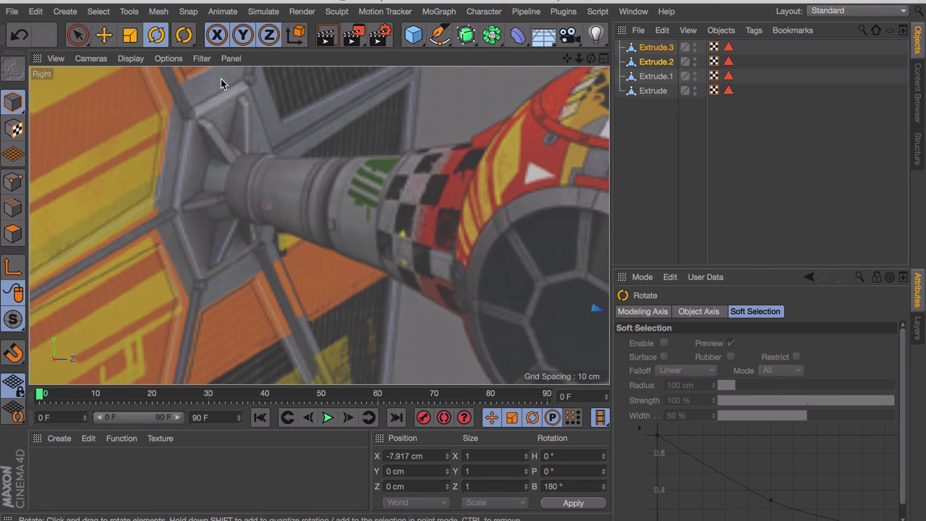
middle_click(251, 178)
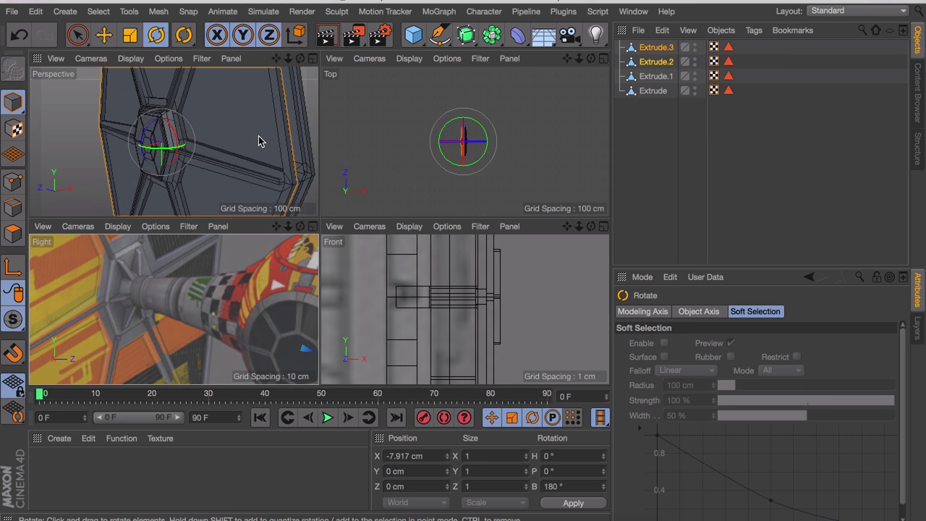
middle_click(258, 137)
Delete the rotated copies of the two wing objects
alt+drag(416, 201, 55, 220)
key(e)
key(Delete)
Fill the open back of the Extrude wing frame using Close Polygon Hole on its outer boundary
mouse_move(343, 158)
alt+mouse_down()
mouse_move(335, 170)
mouse_move(354, 154)
alt+mouse_up()
click(655, 47)
click(652, 62)
alt+right_drag(353, 139, 458, 179)
alt+drag(457, 180, 385, 195)
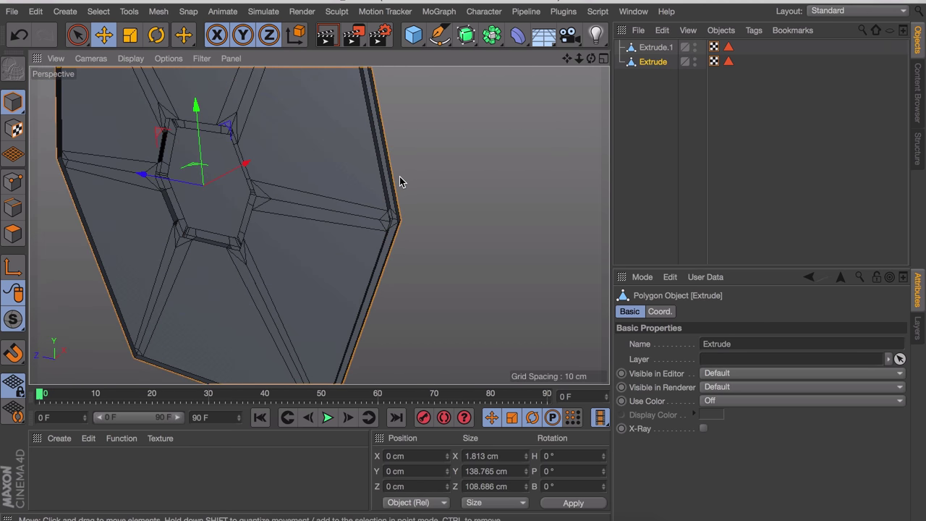
click(13, 233)
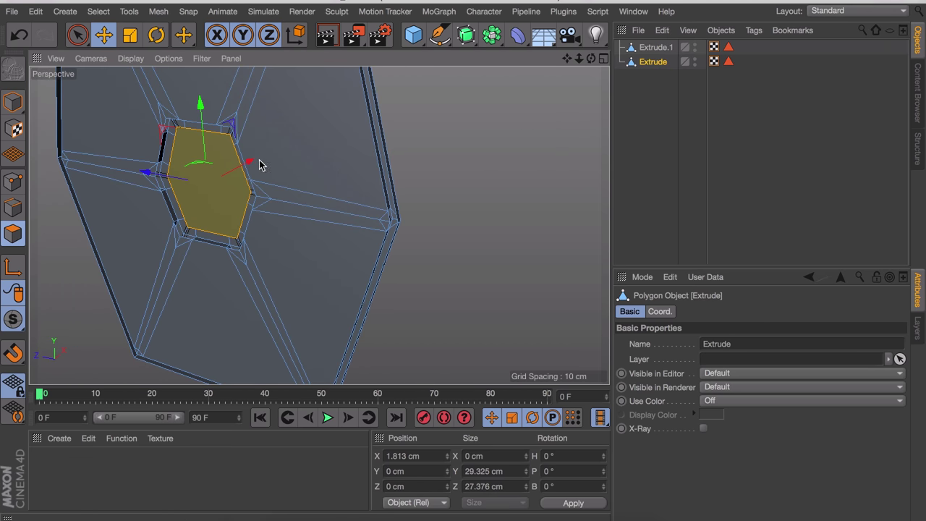
click(428, 120)
right_click(470, 128)
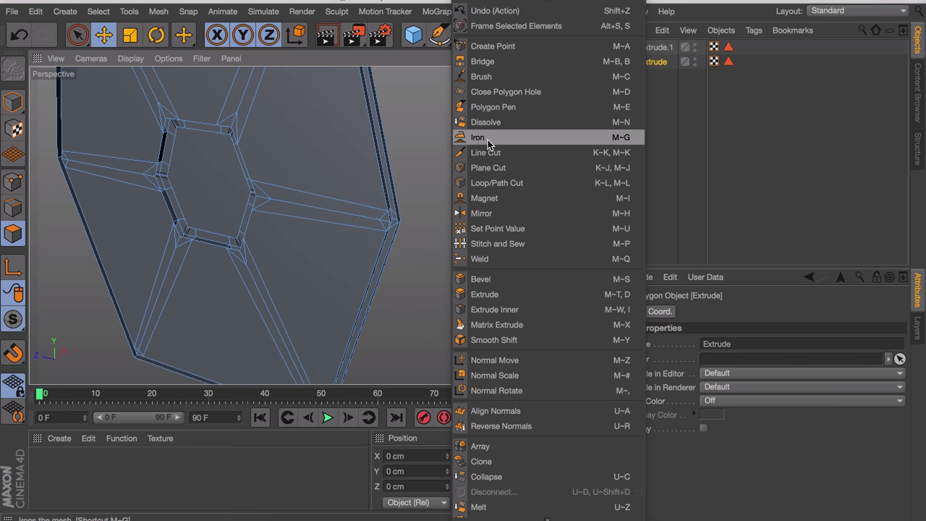
click(502, 91)
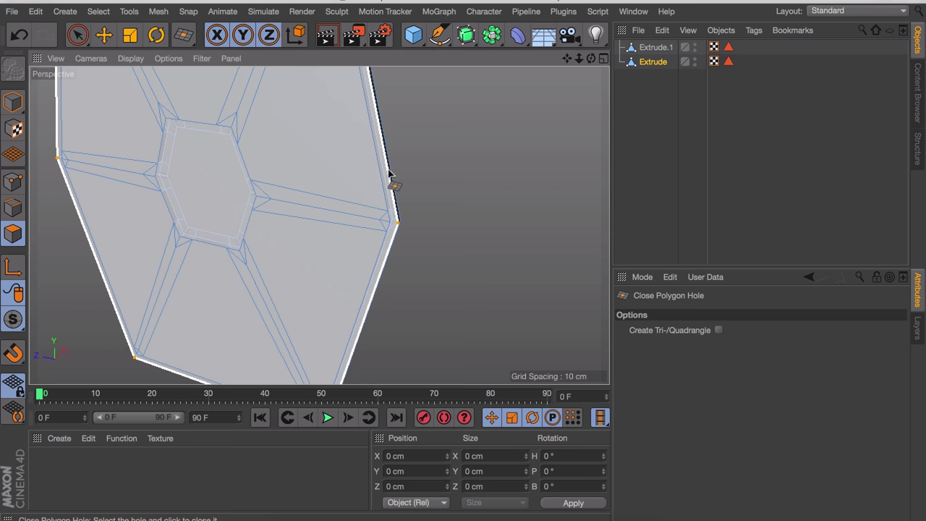
click(391, 173)
alt+drag(382, 169, 293, 134)
Duplicate Extrude and Extrude.1 together along the X axis and rotate the copies 180° to face the other side
click(10, 101)
ctrl+click(653, 47)
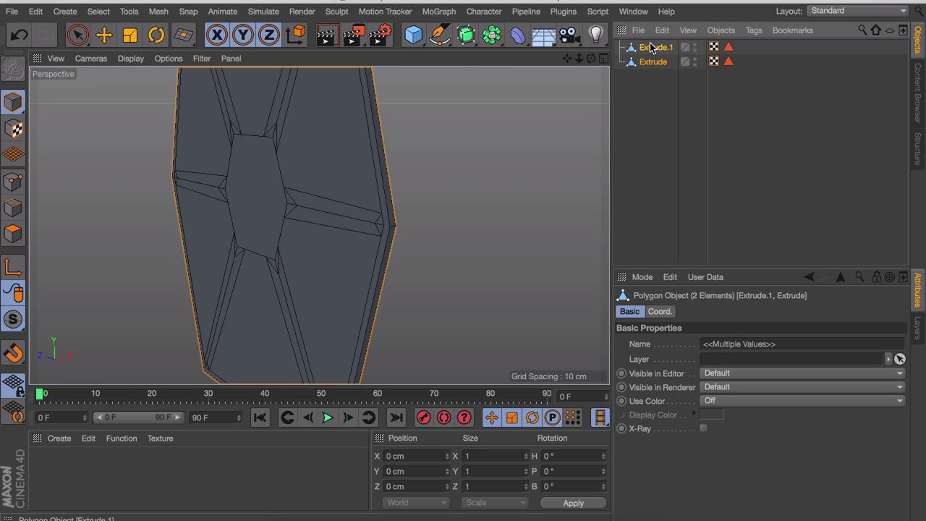
key(r)
key(e)
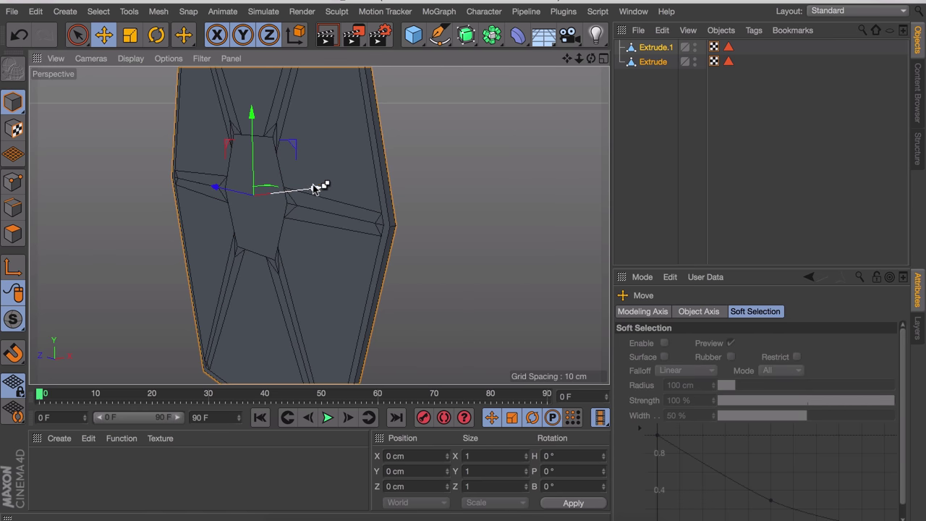
ctrl+drag(316, 188, 254, 201)
key(r)
drag(164, 166, 224, 292)
Move the rotated copies along X to about -1.07 cm so they sit closely back to back with the originals
key(e)
alt+drag(250, 237, 255, 201)
alt+drag(325, 213, 326, 174)
drag(279, 197, 265, 193)
Select all four wing objects and scale them thinner along X, bringing Extrude's thickness to about 1.49 cm
shift+click(668, 91)
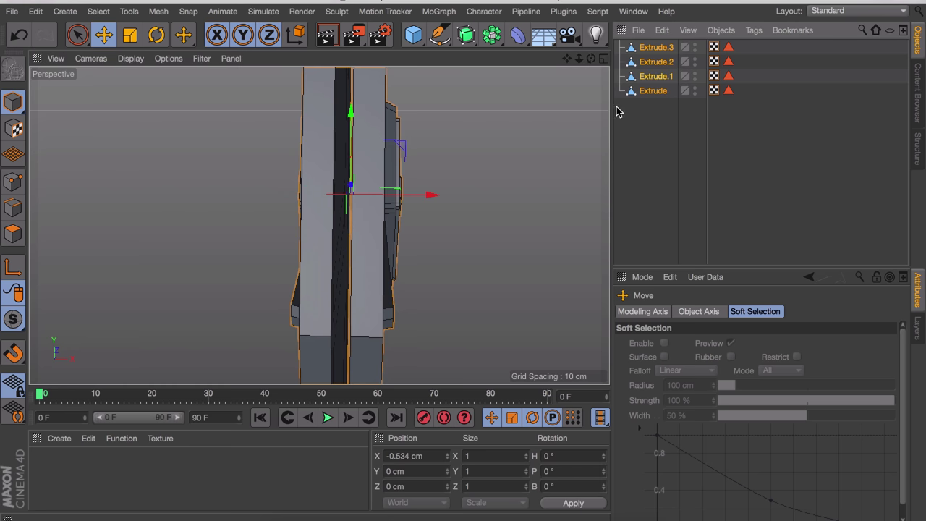
key(t)
drag(434, 195, 418, 199)
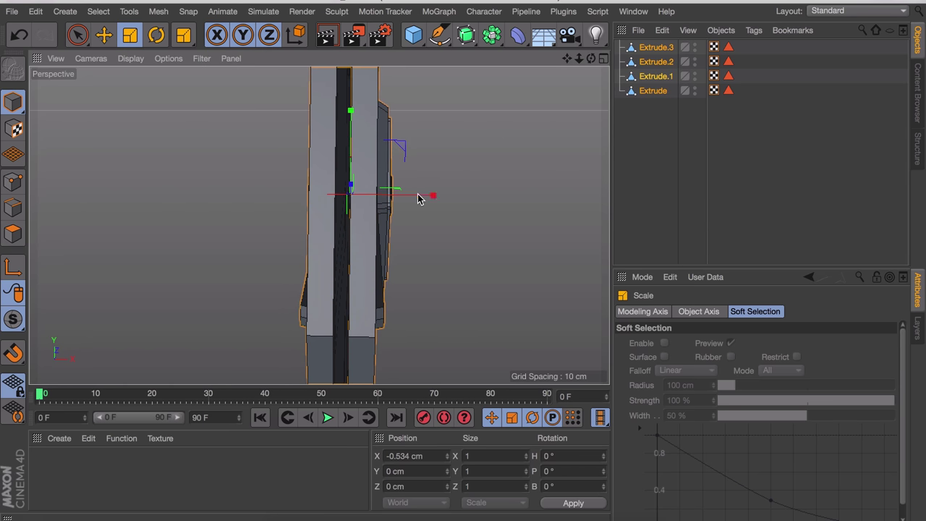
click(651, 157)
alt+drag(407, 113, 376, 195)
Duplicate the Extrude wing frame, shift the copy along X to about -1.15 cm and scale it to 90%
click(655, 77)
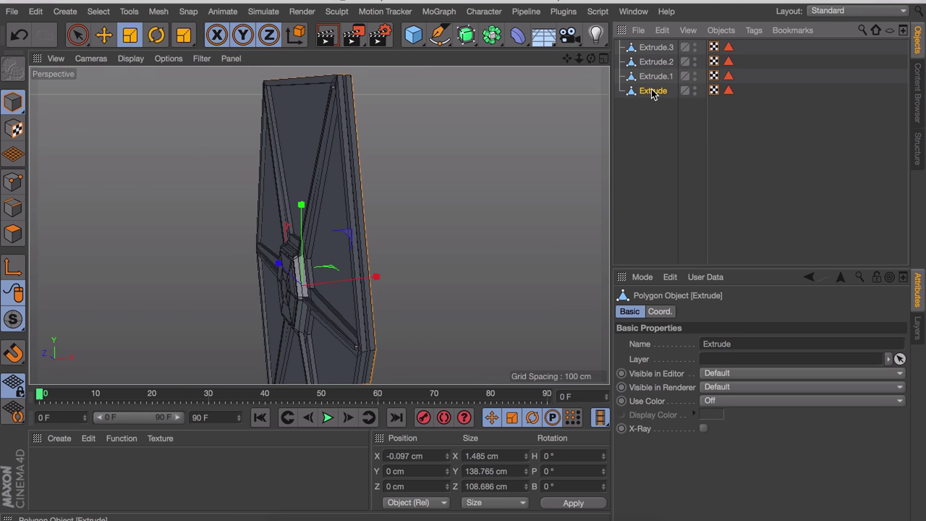
key(e)
ctrl+drag(380, 278, 373, 277)
alt+right_drag(369, 304, 378, 183)
alt+drag(379, 183, 383, 246)
key(t)
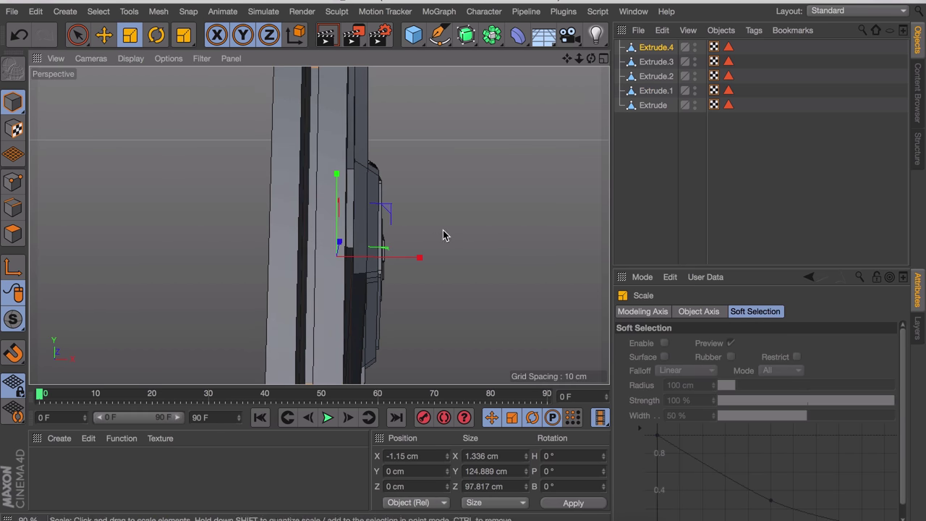
Scale the Extrude.4 filler panel up to about 137 cm high and 107.3 cm deep to close the gap between the wing halves
drag(444, 233, 467, 223)
alt+drag(467, 223, 300, 206)
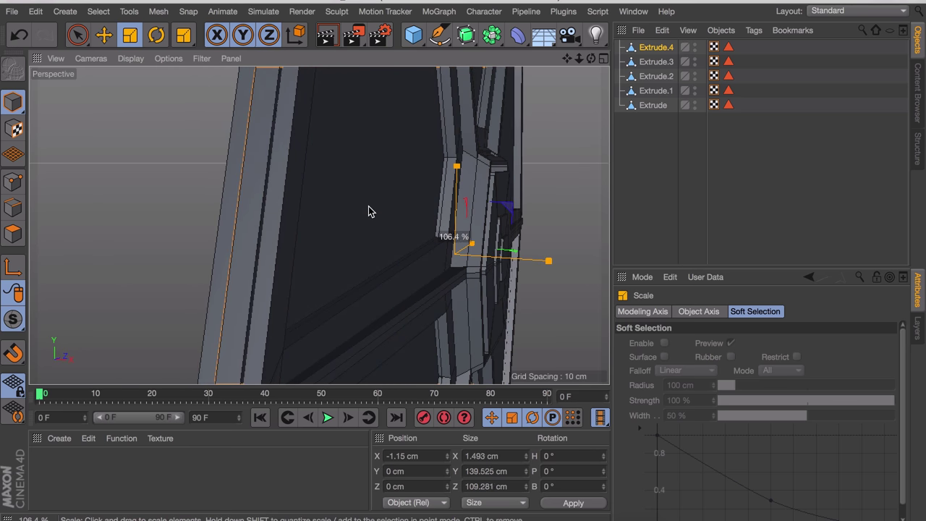
key(e)
click(679, 163)
alt+drag(463, 181, 629, 72)
Rename the Extrude.4 object as Gap filler
click(647, 48)
alt+drag(463, 145, 412, 165)
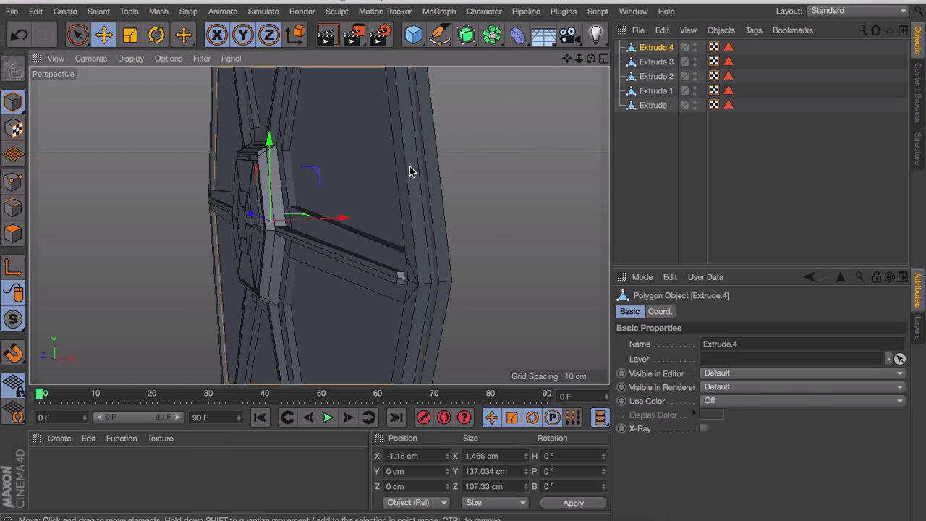
alt+right_drag(411, 164, 383, 236)
double_click(647, 46)
text(Gap filler)
key(Return)
Group Extrude.3 with Extrude.2 in one null, and Extrude.1 with Extrude in a second null
click(647, 62)
ctrl+click(654, 77)
click(653, 77)
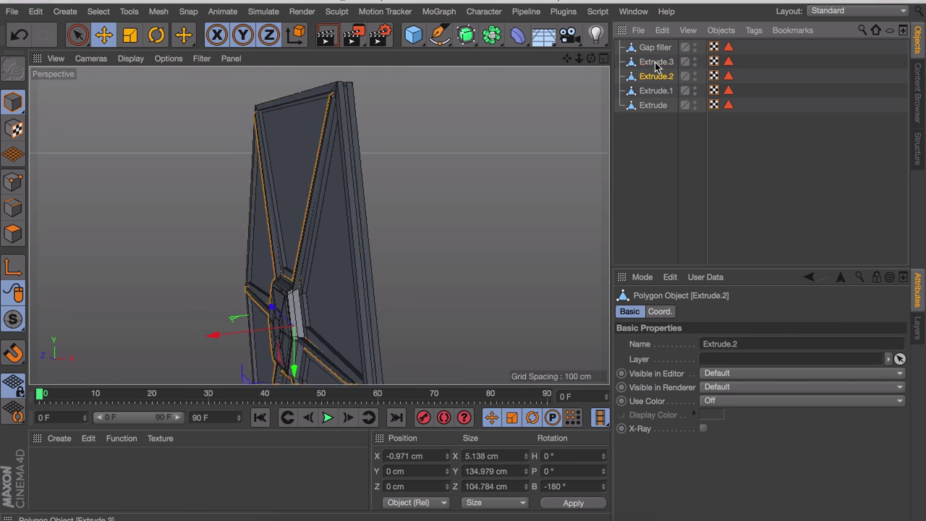
ctrl+click(658, 64)
key(alt+g)
click(654, 76)
ctrl+click(654, 91)
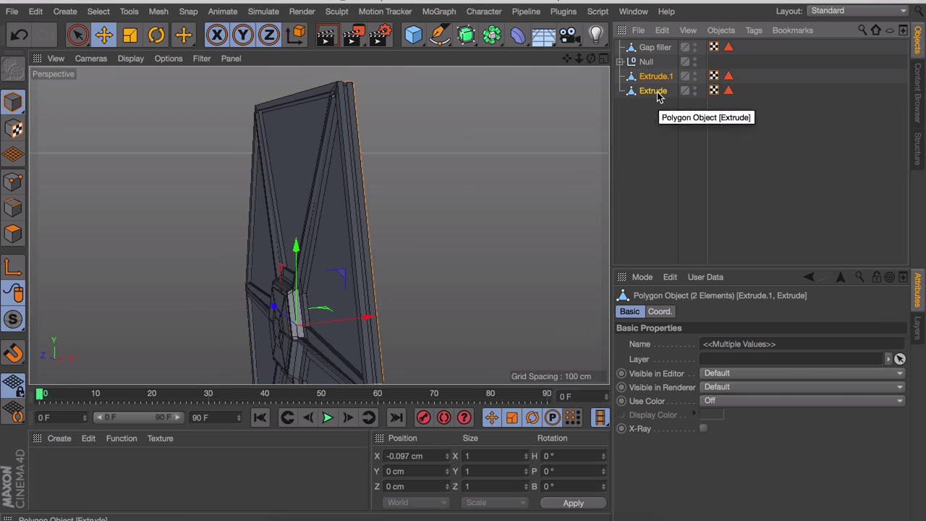
key(alt+g)
click(458, 151)
Delete the Extrude.2 hub piece from the null holding the rotated wing half
alt+drag(310, 159, 176, 167)
scroll(335, 200, down, 4)
alt+drag(281, 226, 347, 189)
click(619, 61)
click(661, 76)
click(663, 89)
scroll(374, 256, up, 8)
alt+drag(389, 217, 410, 240)
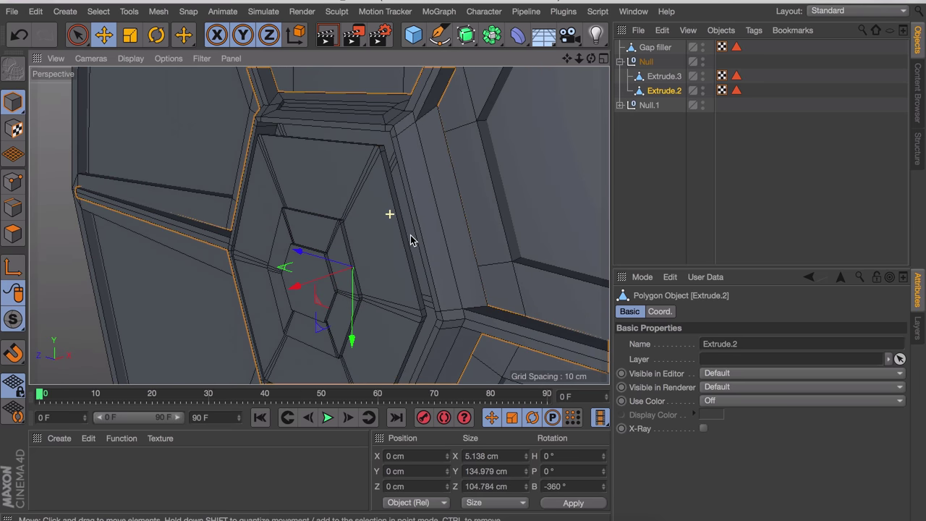
alt+drag(398, 154, 392, 229)
scroll(351, 122, up, 3)
alt+drag(363, 177, 398, 256)
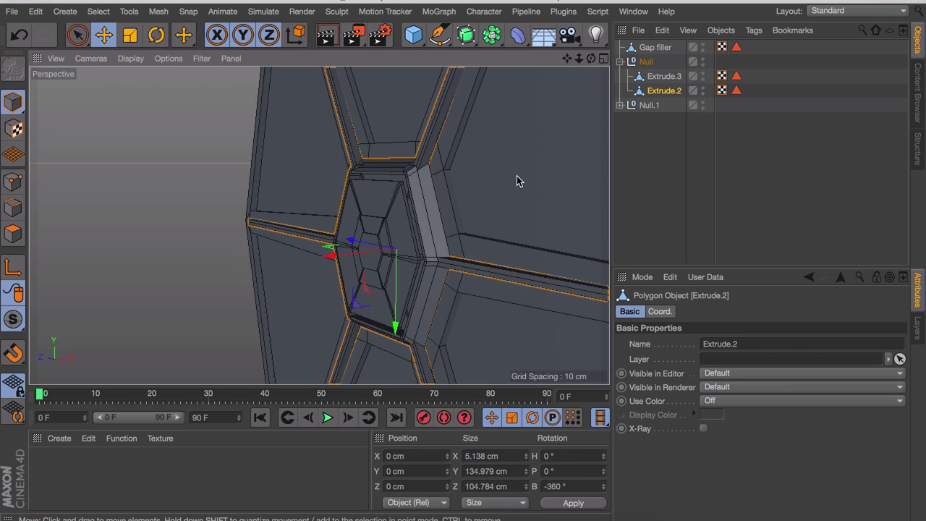
key(ctrl+d)
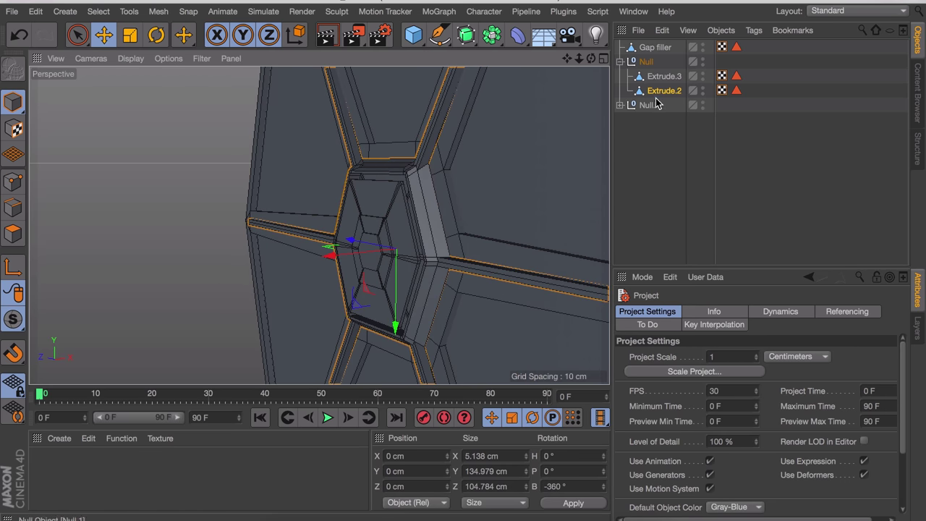
key(Delete)
Group all the wing objects under a single null and name it Wing
scroll(318, 225, down, 5)
alt+drag(319, 224, 110, 247)
scroll(297, 233, down, 4)
key(ctrl+a)
key(alt+g)
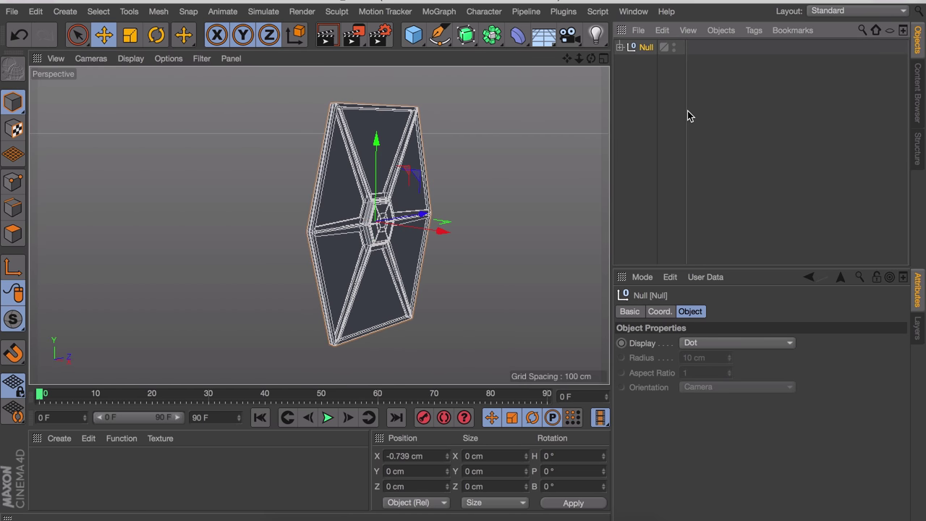
double_click(646, 47)
text(Wing)
key(Return)
click(577, 142)
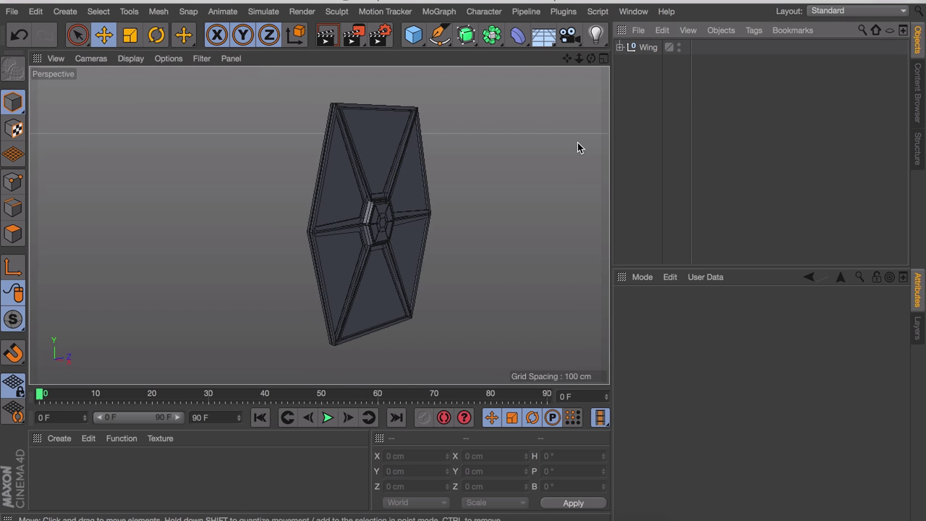
Examine the painted TIE fighter concept art in the Right view, comparing its wings and body with the model
middle_click(238, 196)
middle_click(196, 283)
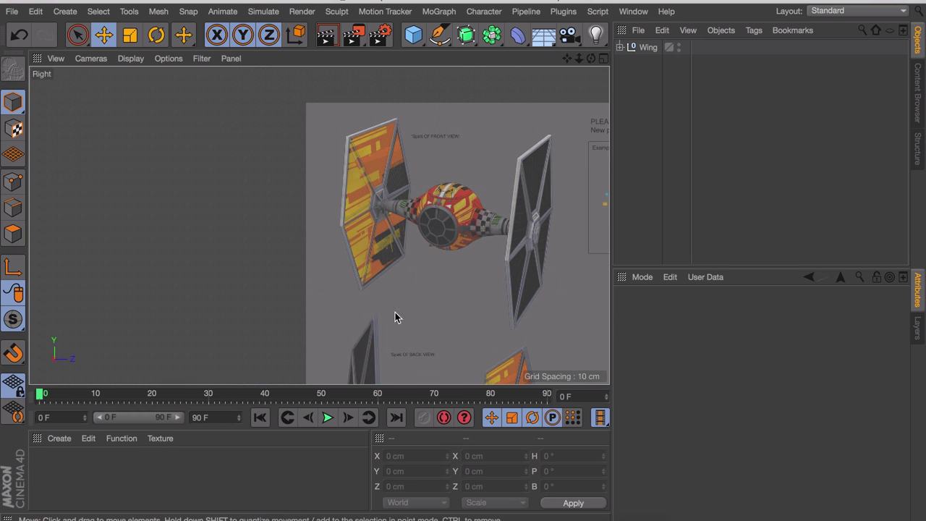
scroll(282, 199, up, 5)
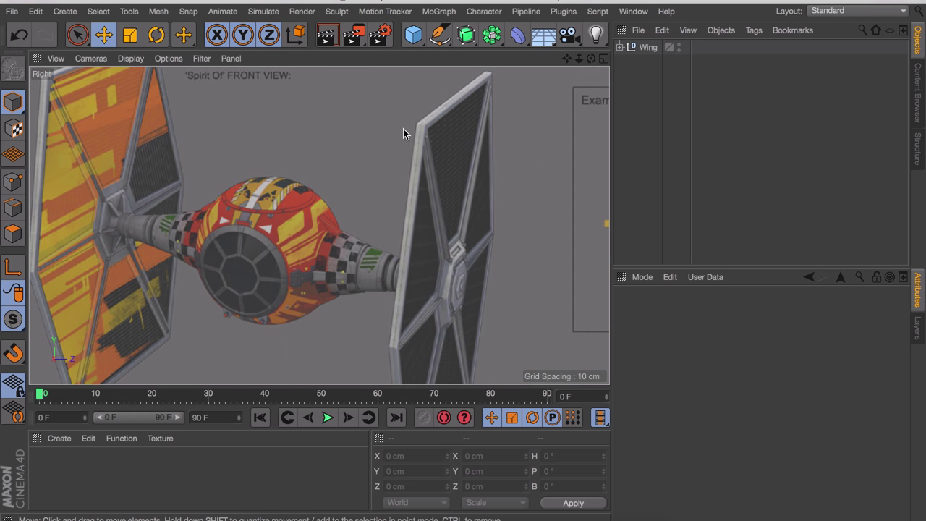
scroll(402, 128, down, 6)
alt+middle_drag(439, 204, 336, 201)
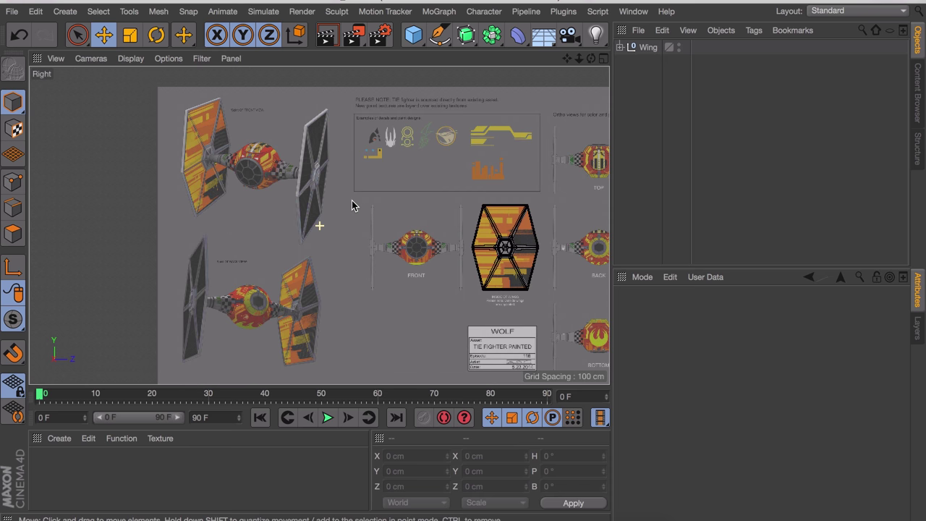
scroll(494, 203, up, 4)
alt+middle_drag(494, 203, 429, 171)
Add a sphere for the cockpit in the Front view and shrink it to a radius of about 31.7 cm
middle_click(381, 171)
middle_click(406, 233)
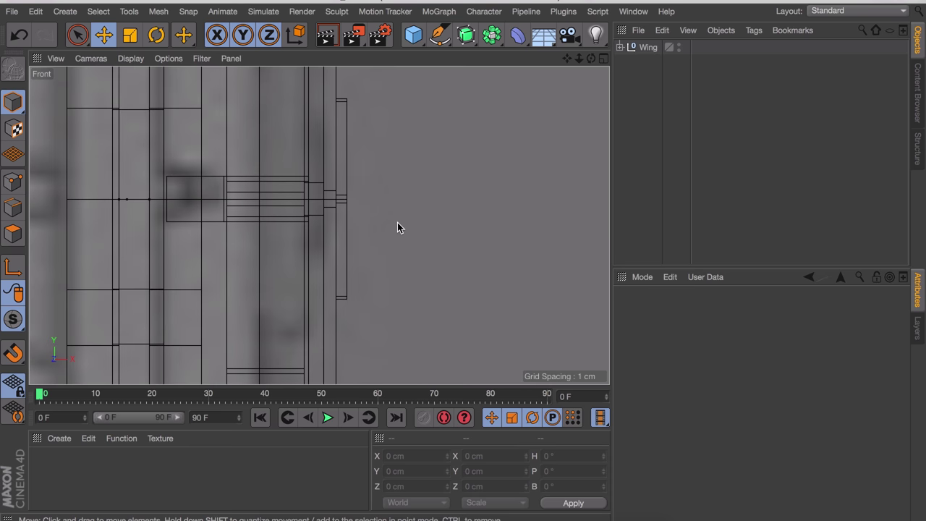
scroll(347, 226, down, 8)
scroll(294, 222, down, 6)
alt+middle_drag(278, 201, 530, 253)
scroll(449, 217, down, 2)
click(412, 34)
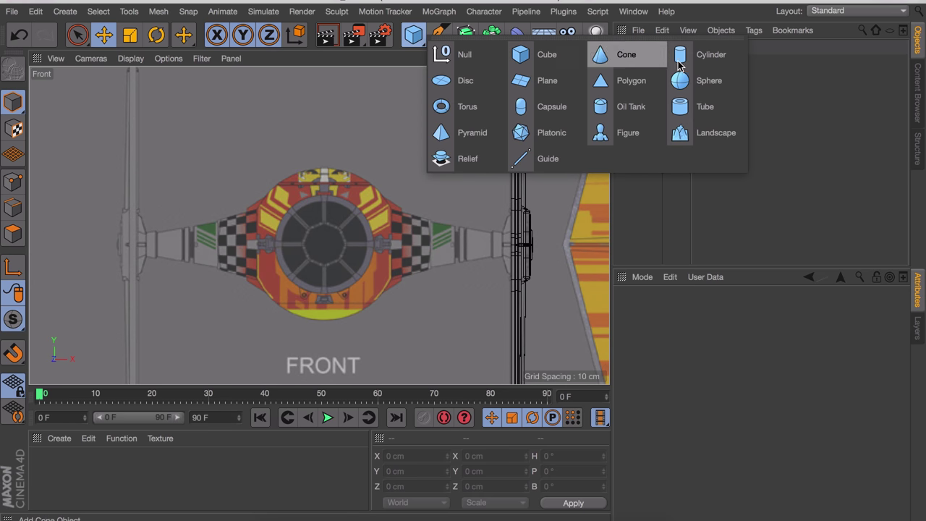
click(725, 79)
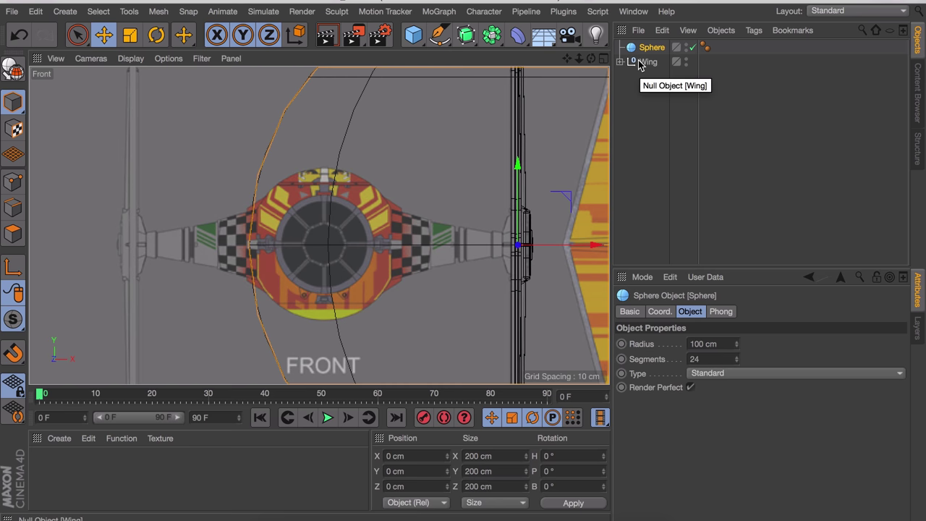
scroll(503, 162, down, 4)
drag(584, 225, 492, 227)
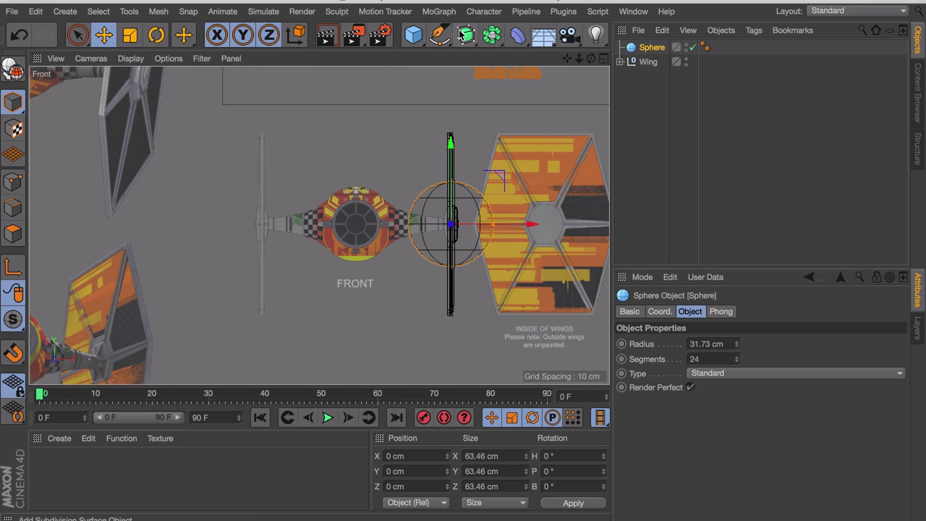
Set the Front view background's Offset X to -18 and resize the sphere to a radius of about 28.4 cm to match the cockpit
key(shift+v)
scroll(462, 260, up, 3)
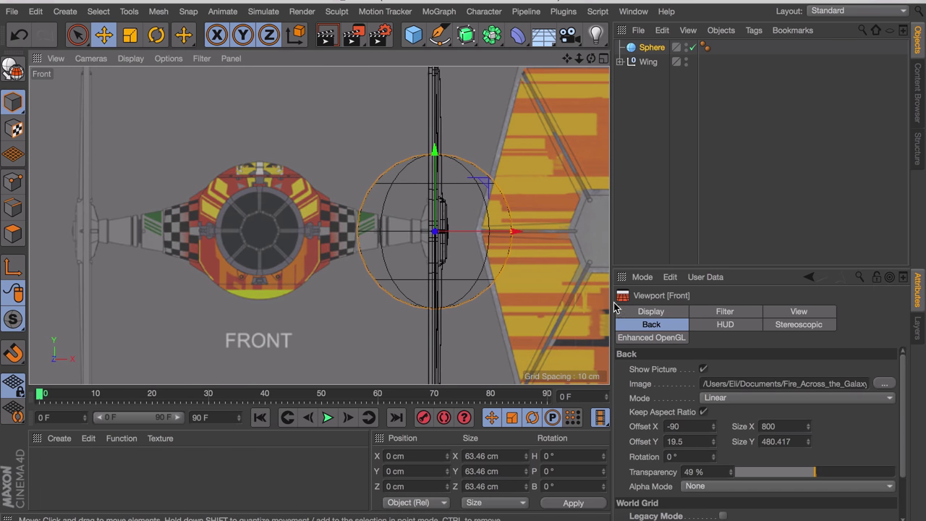
drag(713, 426, 711, 425)
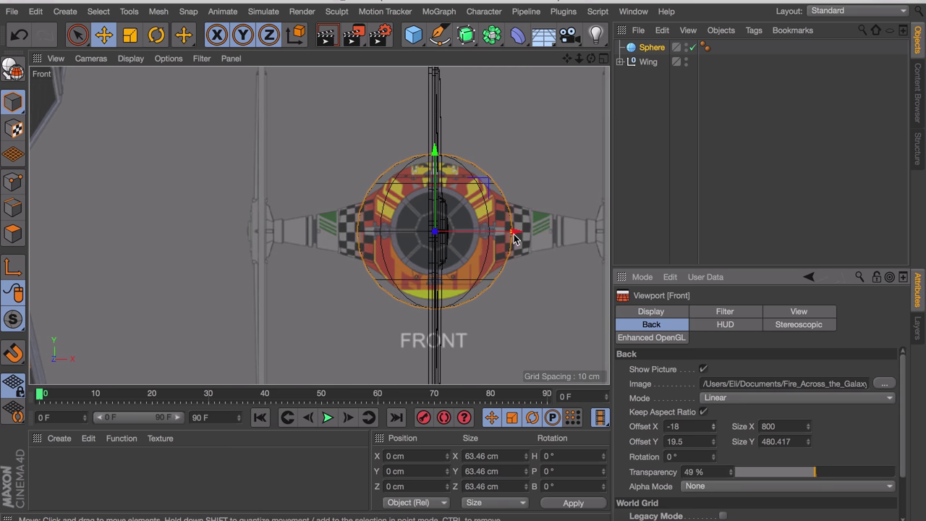
scroll(525, 248, up, 3)
mouse_move(516, 241)
mouse_down()
mouse_move(491, 241)
mouse_move(507, 241)
mouse_up()
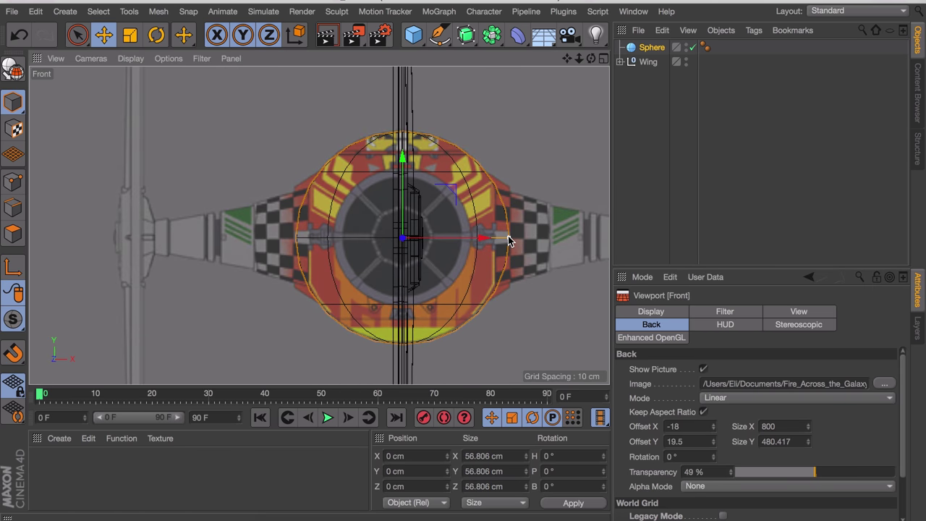
Move the Wing group along X onto the reference wing at one end of the fighter in the Front view
click(646, 61)
scroll(510, 213, down, 3)
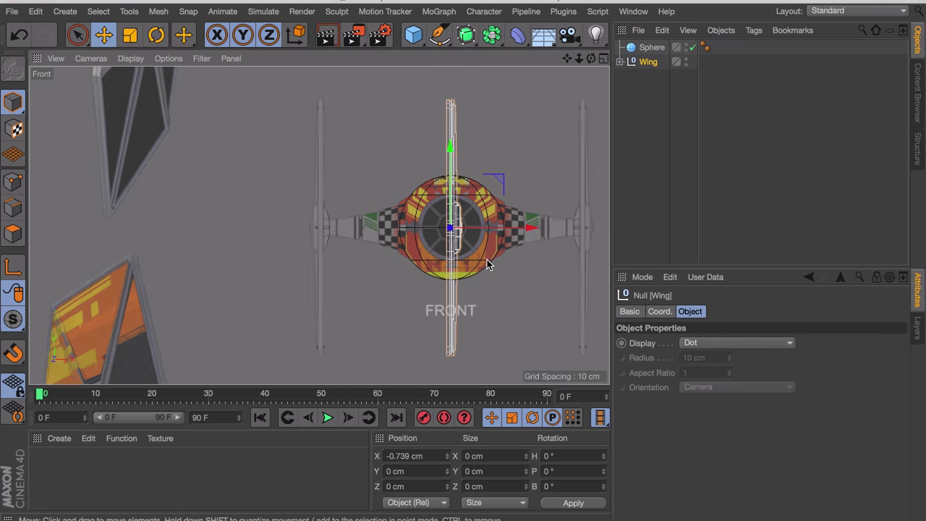
alt+middle_drag(488, 261, 365, 260)
drag(400, 225, 535, 218)
click(398, 170)
scroll(300, 223, up, 3)
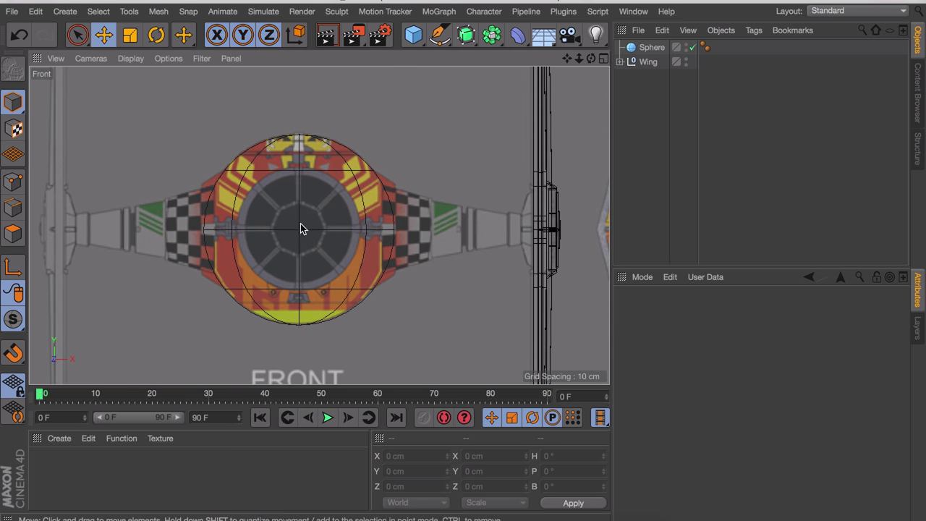
Set the cockpit sphere's segments to 30
click(300, 224)
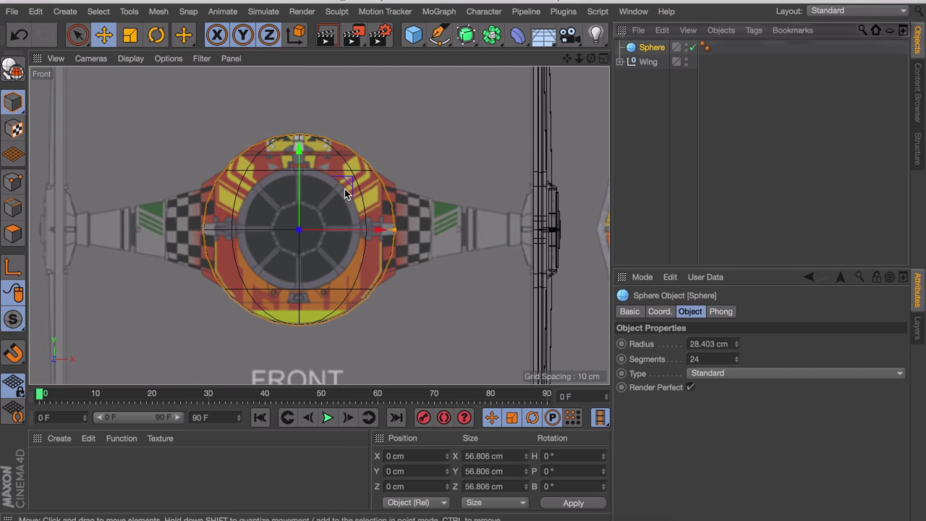
middle_click(360, 170)
alt+right_drag(214, 101, 296, 136)
alt+drag(296, 135, 293, 135)
click(737, 358)
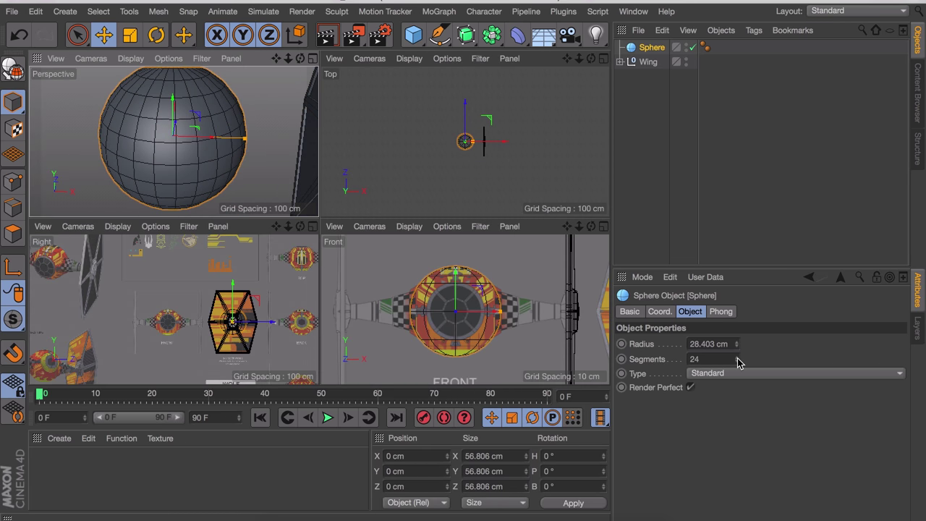
click(736, 357)
click(736, 357)
click(737, 357)
click(737, 357)
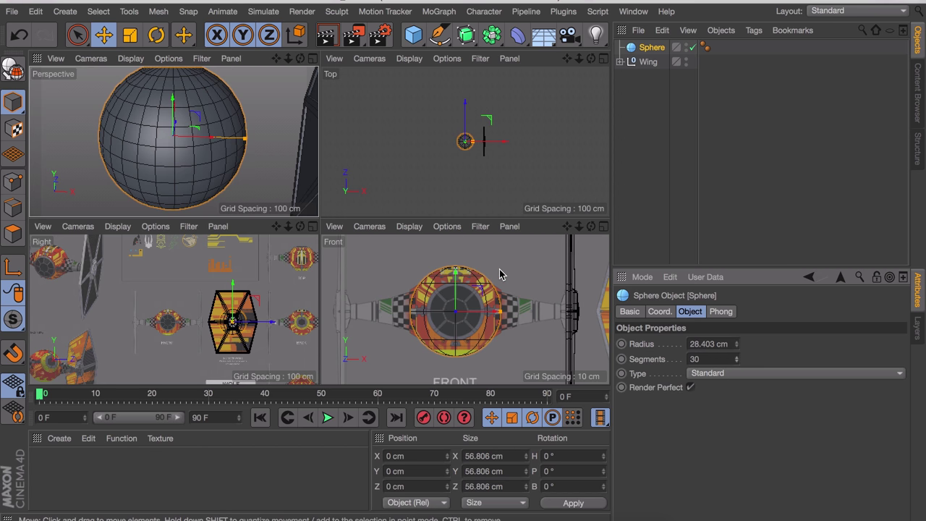
Add a cylinder and bank it 90° so that its axis runs along X
click(414, 36)
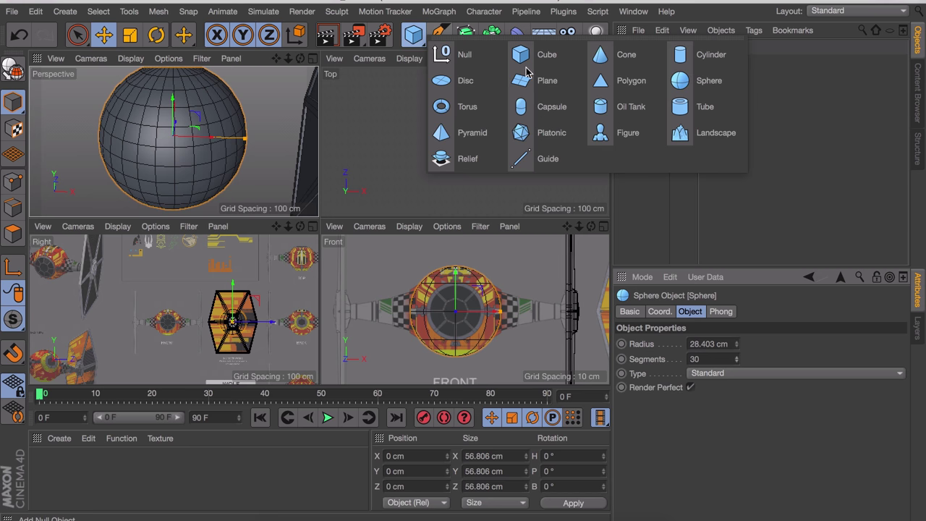
click(690, 56)
key(r)
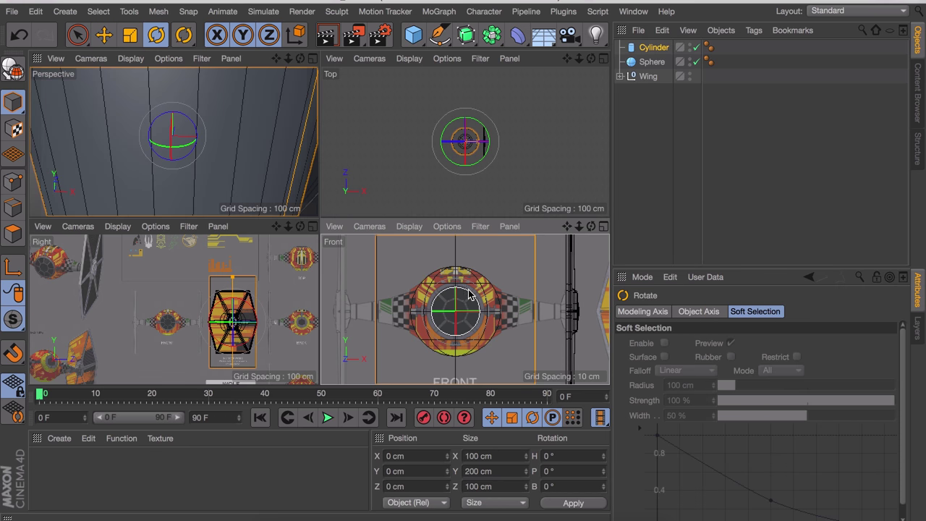
shift+drag(470, 293, 510, 352)
Resize the cylinder to about 9.4 cm diameter and 3.1 cm height, and place it at about X 64.4 cm on the arm's collar beside the wing
scroll(511, 351, down, 3)
alt+middle_drag(511, 351, 417, 306)
drag(471, 325, 463, 284)
key(e)
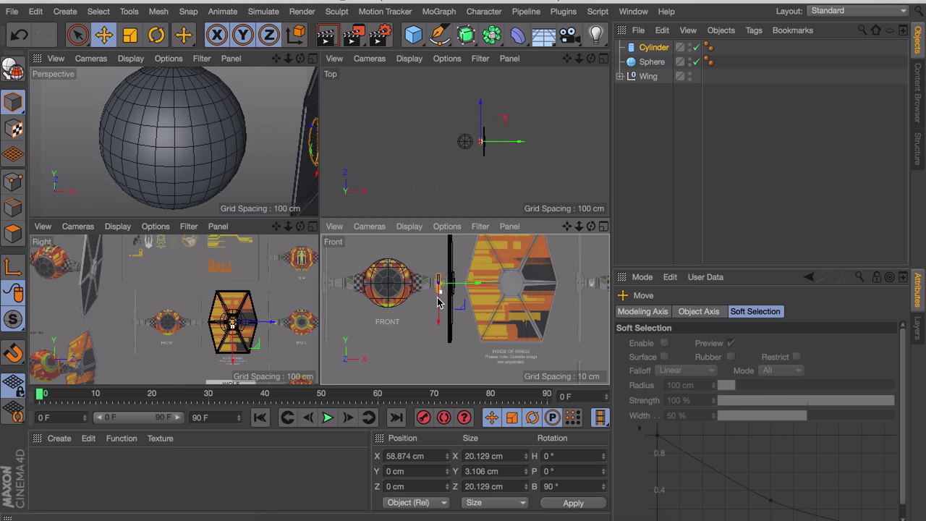
middle_click(438, 297)
alt+right_drag(231, 170, 415, 202)
alt+middle_drag(378, 207, 375, 242)
alt+right_drag(375, 242, 398, 242)
drag(350, 279, 392, 236)
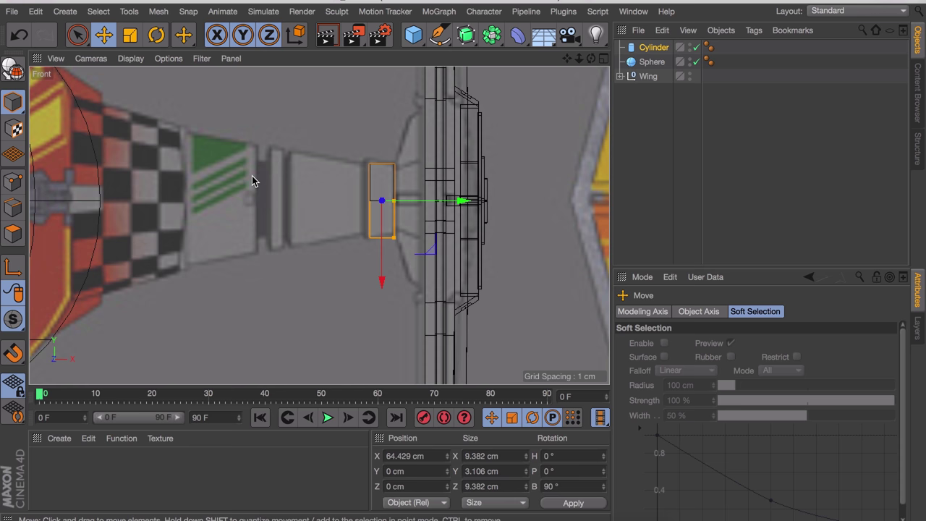
Make the cylinder editable and optimize all of its points to weld the caps to the sides
key(c)
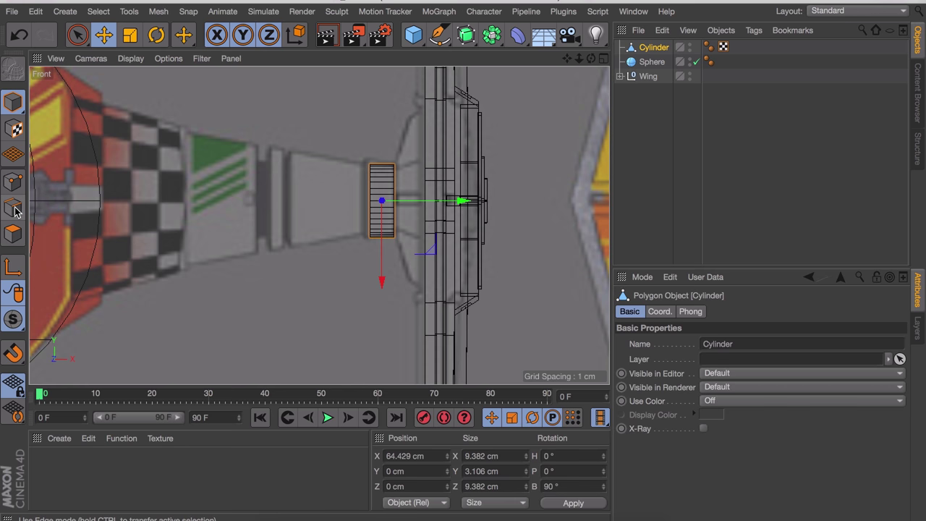
click(12, 181)
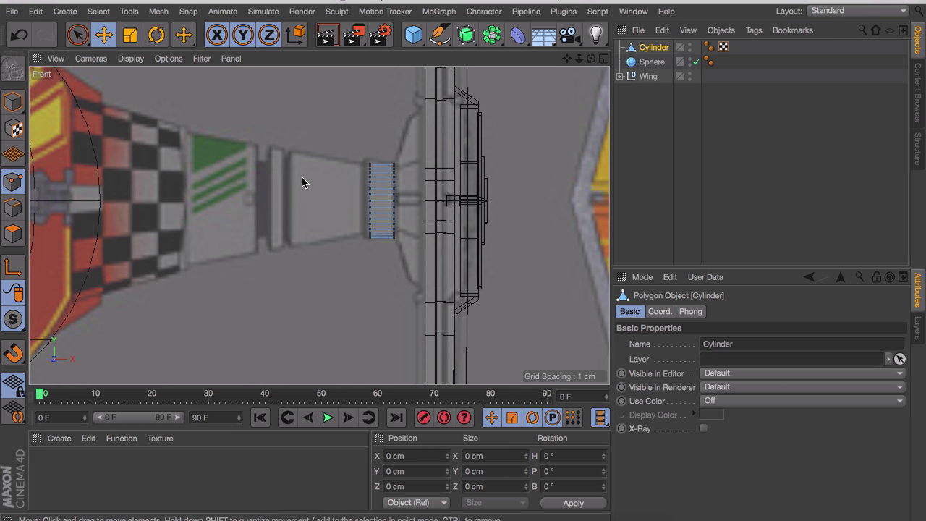
key(ctrl+a)
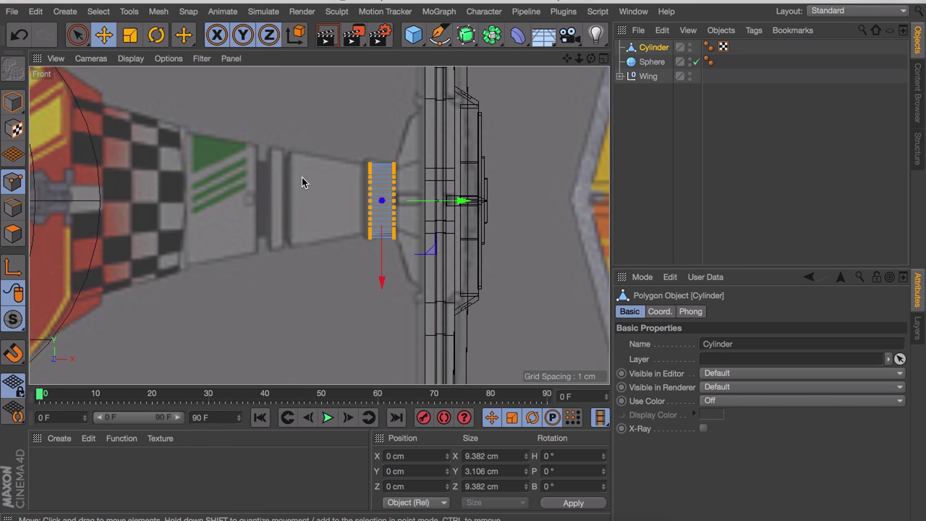
key(u)
key(o)
Select the polygons of the cylinder's cockpit-facing end cap and pull the cap out to about Y -4.06 cm
click(12, 232)
middle_click(261, 181)
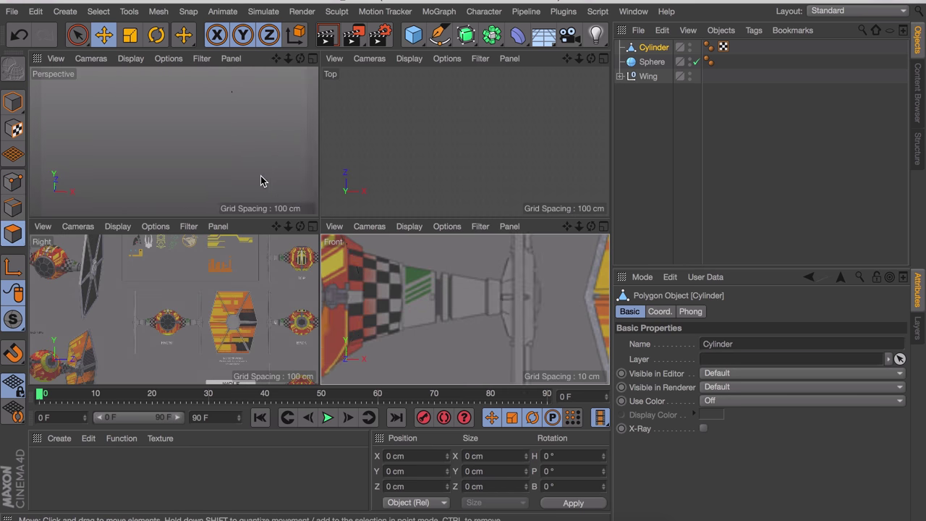
alt+drag(260, 143, 289, 143)
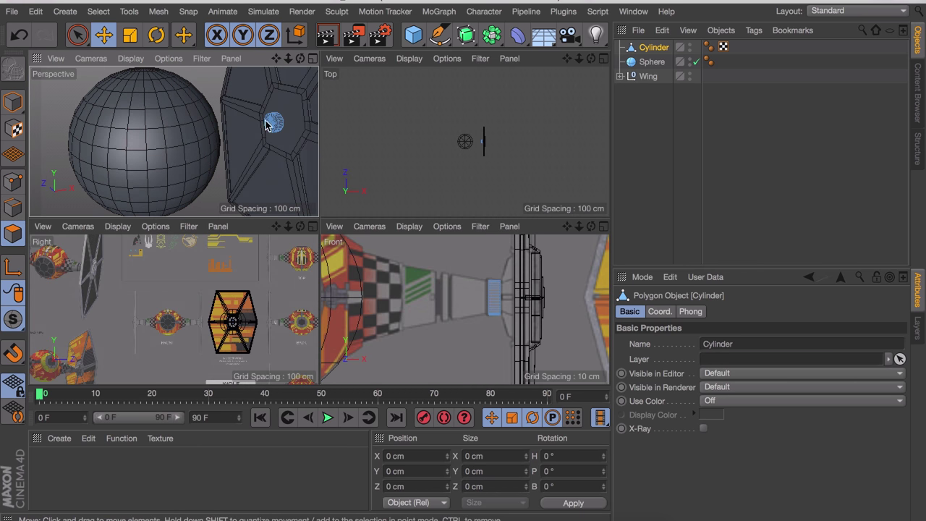
scroll(272, 116, up, 8)
scroll(198, 139, down, 5)
alt+drag(205, 131, 239, 114)
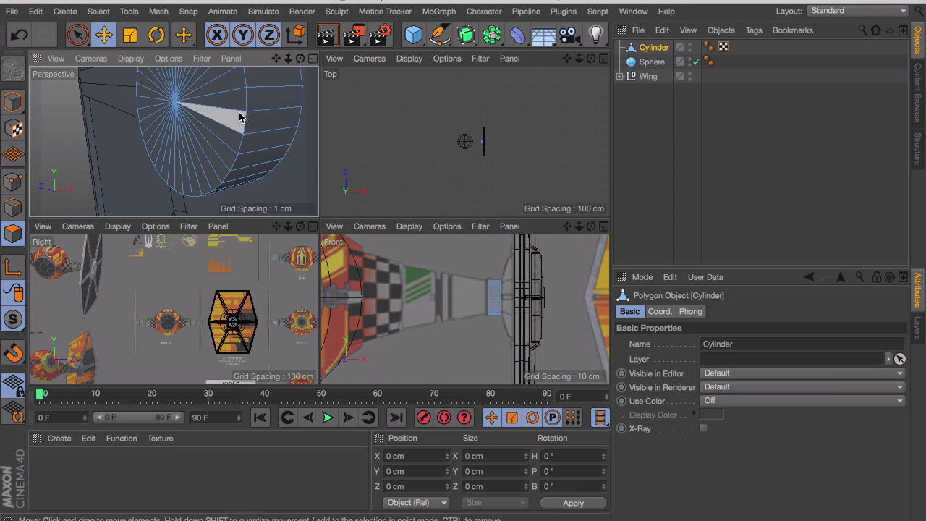
key(space)
mouse_move(191, 134)
mouse_down()
mouse_move(200, 85)
mouse_move(213, 114)
mouse_move(141, 102)
mouse_up()
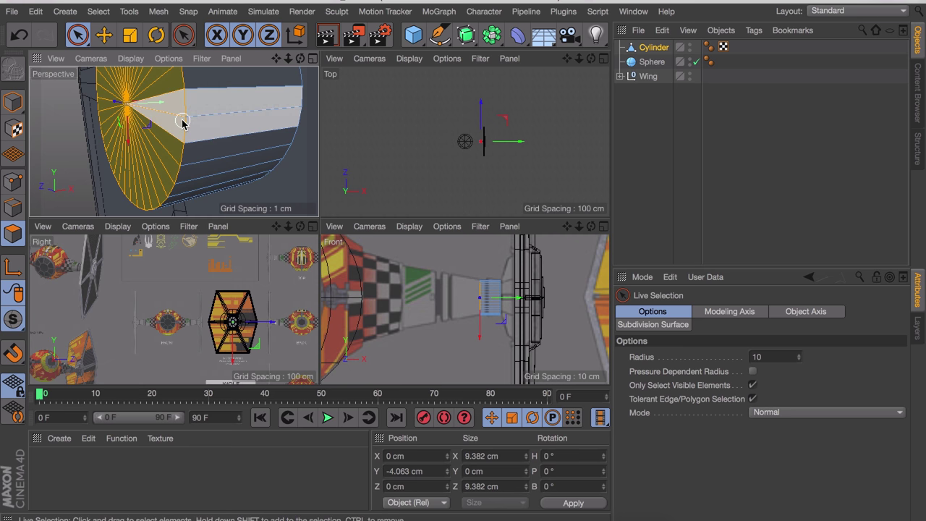
Move the cylinder's cockpit-facing cap to about Y -2.05 cm instead and scale it to about 10.3 cm across
key(super+z)
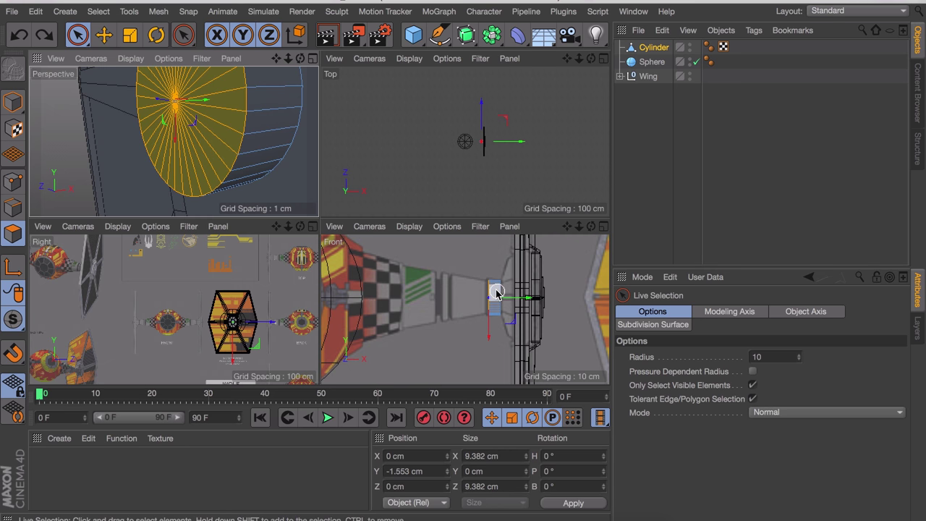
middle_click(496, 290)
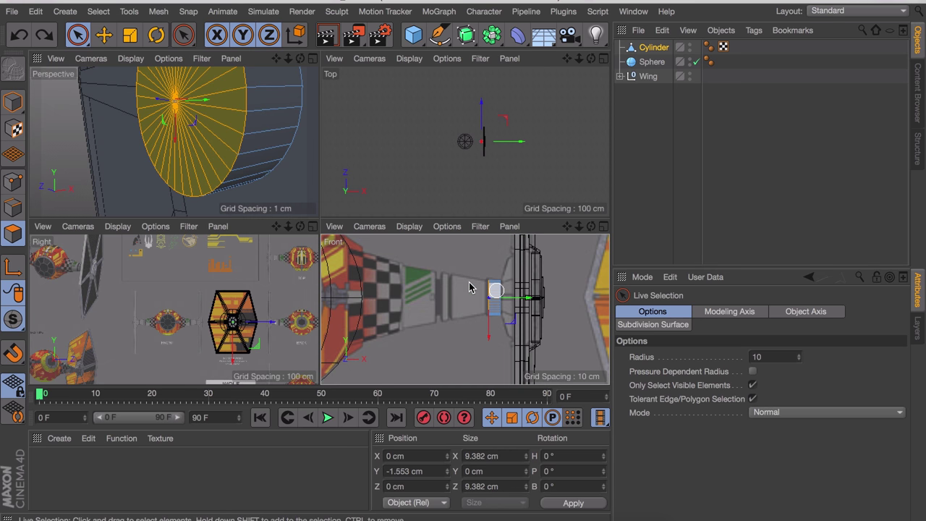
middle_click(455, 273)
scroll(321, 223, up, 3)
key(e)
drag(440, 235, 430, 237)
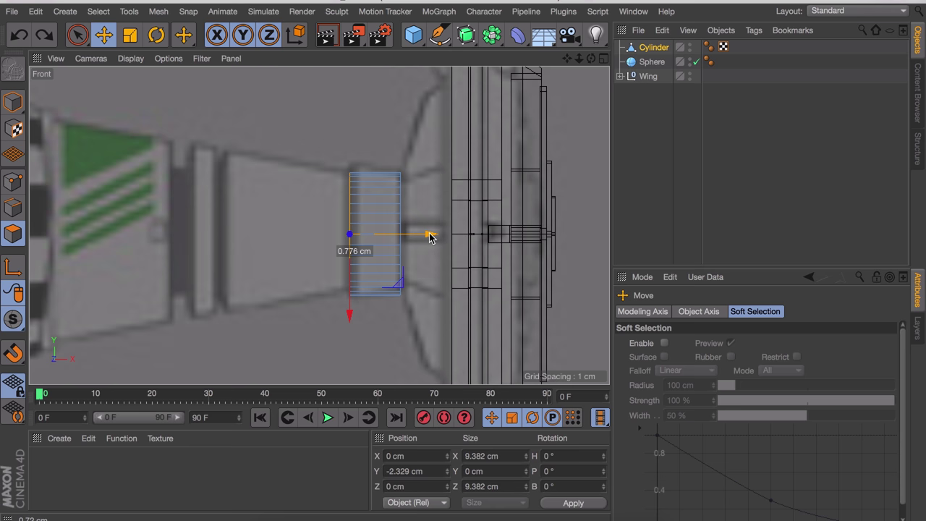
drag(429, 237, 490, 193)
key(t)
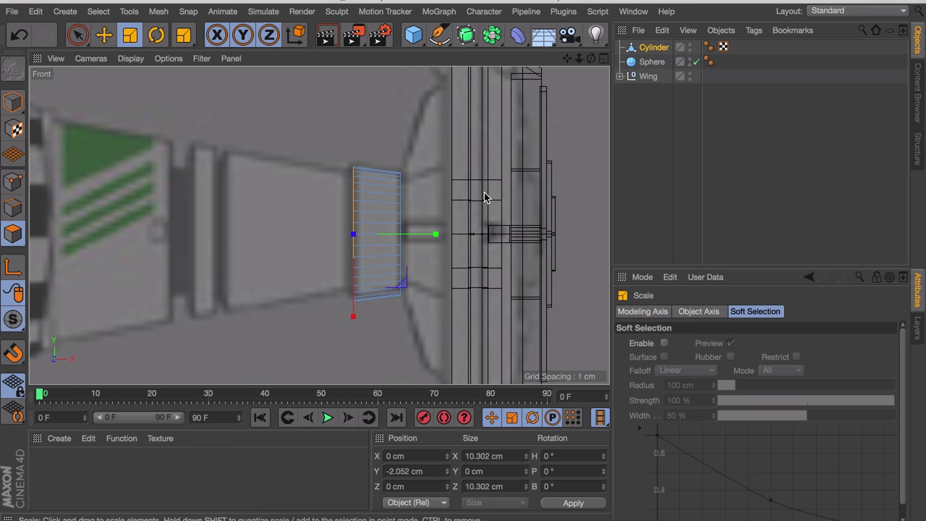
Inset the end cap about 0.37 cm and extrude it about 9.8 cm into a section flared to about 12.6 cm across
key(i)
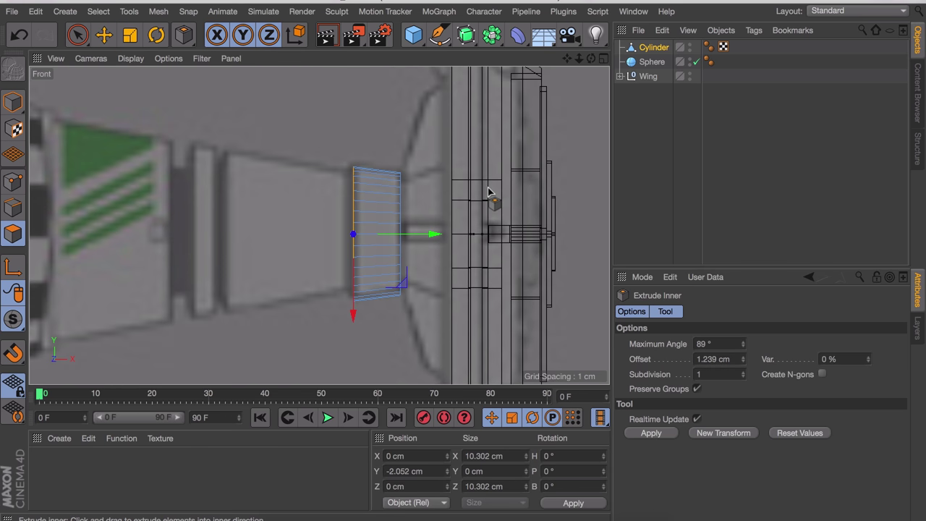
drag(489, 192, 466, 260)
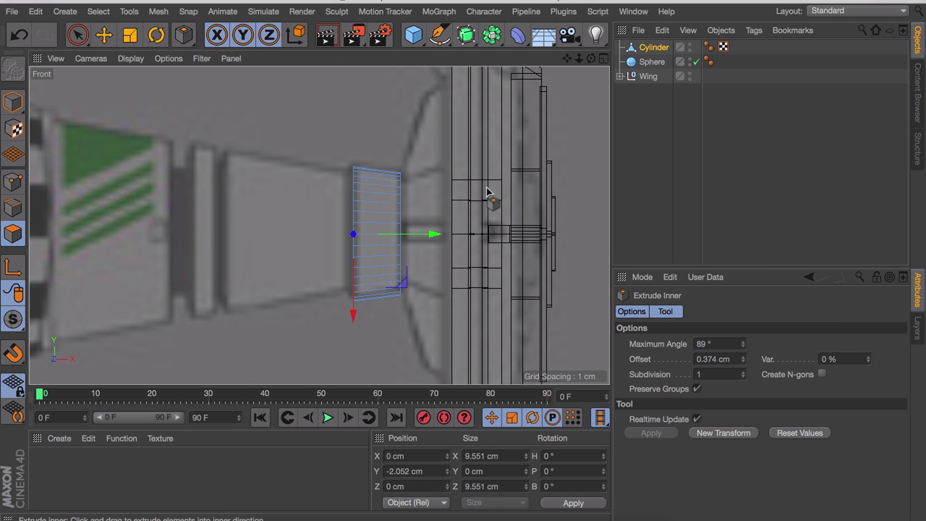
key(d)
drag(502, 197, 661, 203)
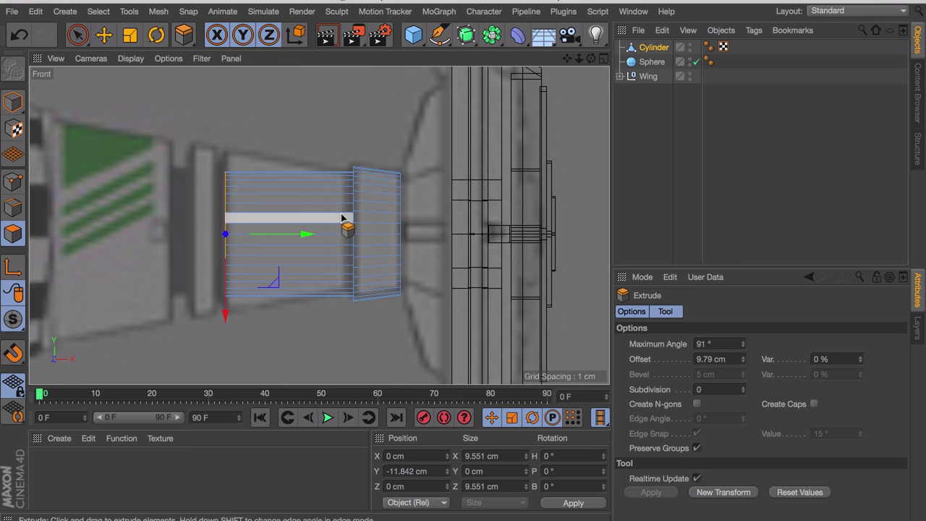
key(t)
drag(355, 216, 587, 214)
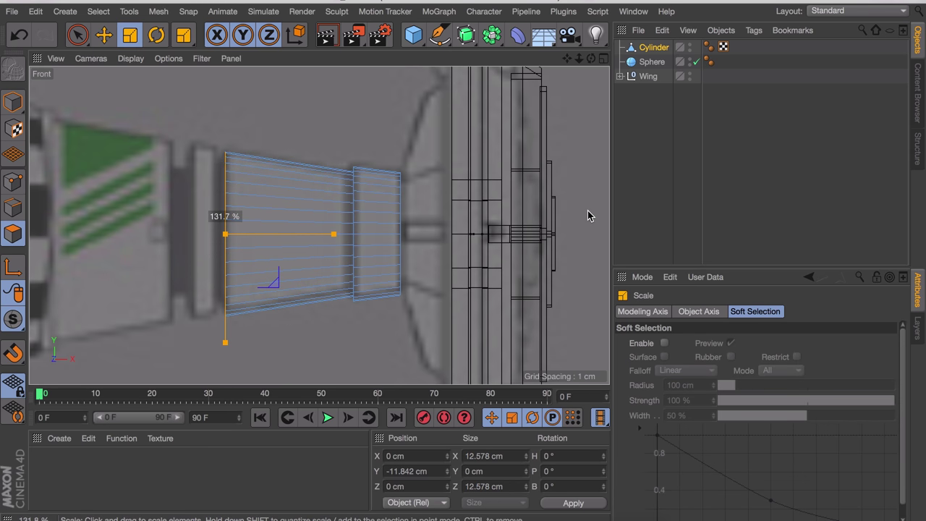
Inset the flared end cap and extrude it into a short recessed neck matching the groove in the reference
alt+right_drag(217, 207, 238, 186)
alt+middle_drag(238, 186, 318, 188)
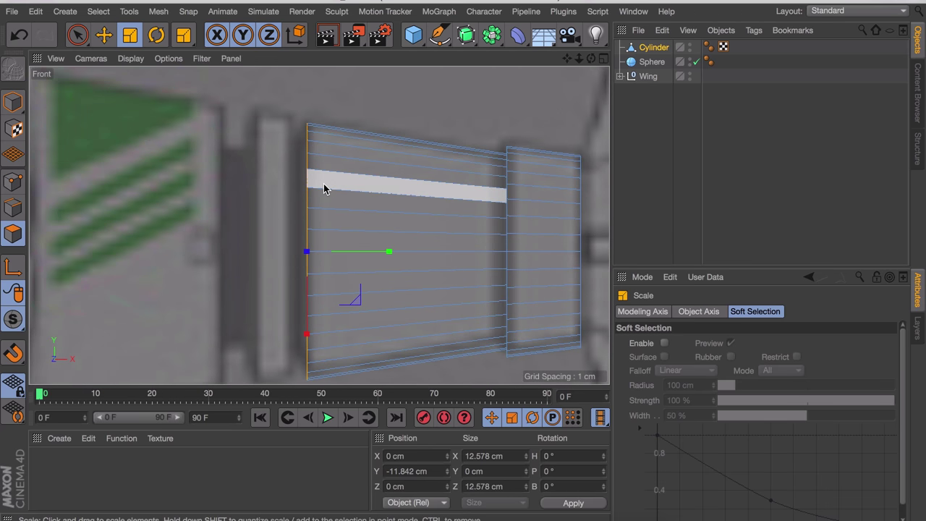
drag(364, 189, 347, 198)
key(super+z)
key(i)
key(d)
drag(318, 198, 359, 207)
Widen the neck's end cap and extrude it into the raised ring, fitting its end to the reference outline
key(i)
alt+middle_drag(347, 218, 415, 180)
key(d)
drag(415, 183, 457, 190)
key(t)
Inset the ring's end cap to about 10.2 cm across and extrude it about 1.76 cm as a second recessed neck
alt+right_drag(457, 193, 415, 195)
alt+middle_drag(415, 196, 461, 196)
key(i)
key(d)
mouse_move(461, 196)
mouse_down()
mouse_move(405, 196)
mouse_move(457, 190)
mouse_up()
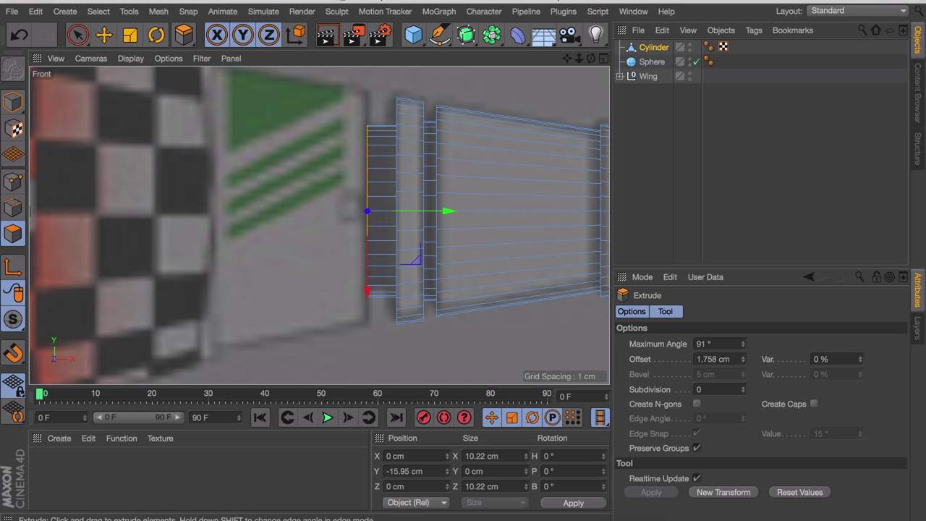
Widen the second neck's cap and extrude the green-striped section to about Y -24.8 cm, flaring its end to about 18.2 cm across
alt+right_drag(434, 181, 405, 181)
alt+middle_drag(405, 182, 399, 202)
key(i)
drag(457, 197, 533, 188)
key(d)
key(t)
drag(325, 189, 477, 185)
alt+middle_drag(402, 182, 572, 189)
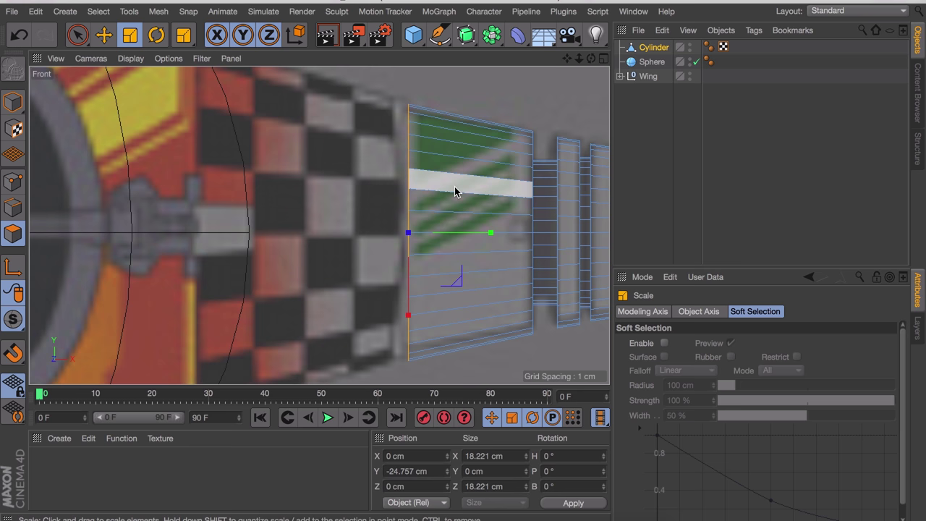
Extrude the checkered section into the cockpit sphere to about Y -40.1 cm and flare its end to about 26.2 cm across
key(i)
drag(454, 191, 449, 192)
key(d)
alt+right_drag(360, 187, 318, 187)
drag(325, 188, 444, 192)
key(t)
drag(434, 193, 608, 178)
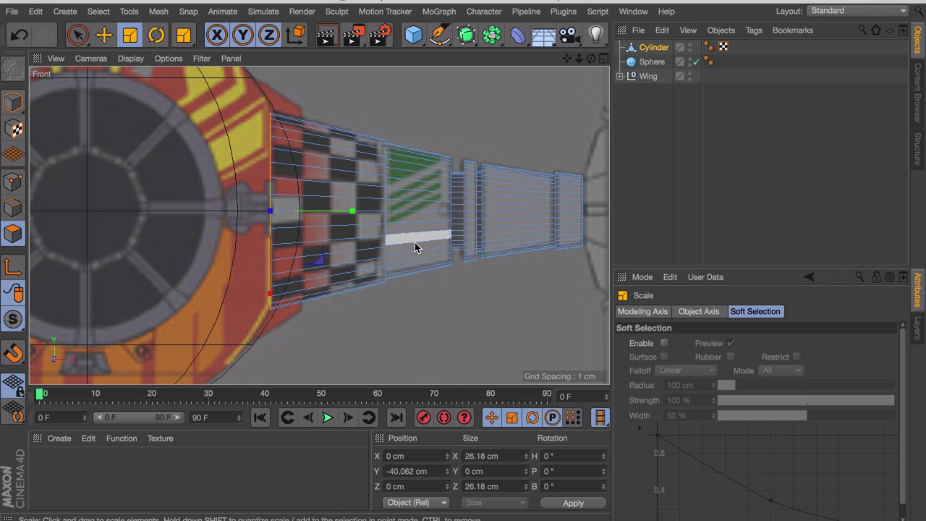
Clear the polygon selection and examine the arm in perspective against the reference art of its wing joint
key(e)
click(431, 313)
middle_click(430, 312)
middle_click(186, 198)
alt+right_drag(277, 134, 145, 227)
alt+drag(146, 227, 167, 210)
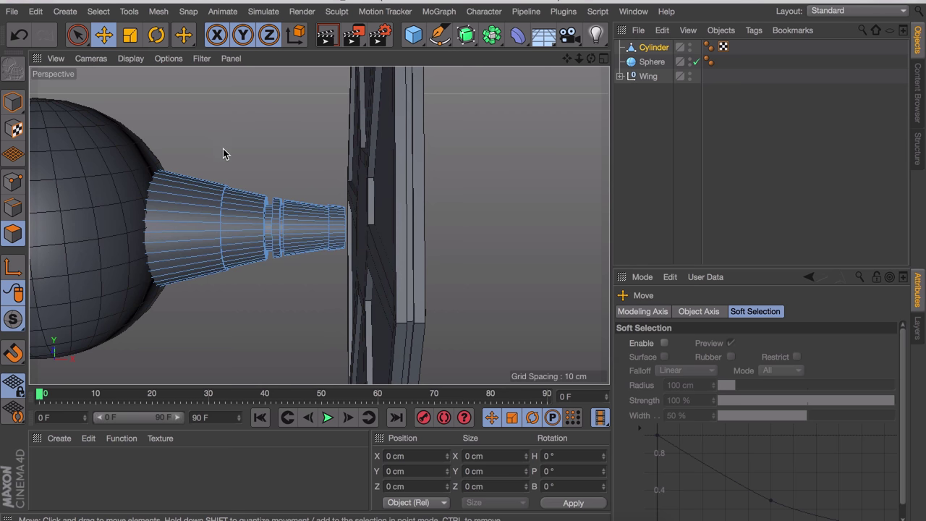
middle_click(203, 188)
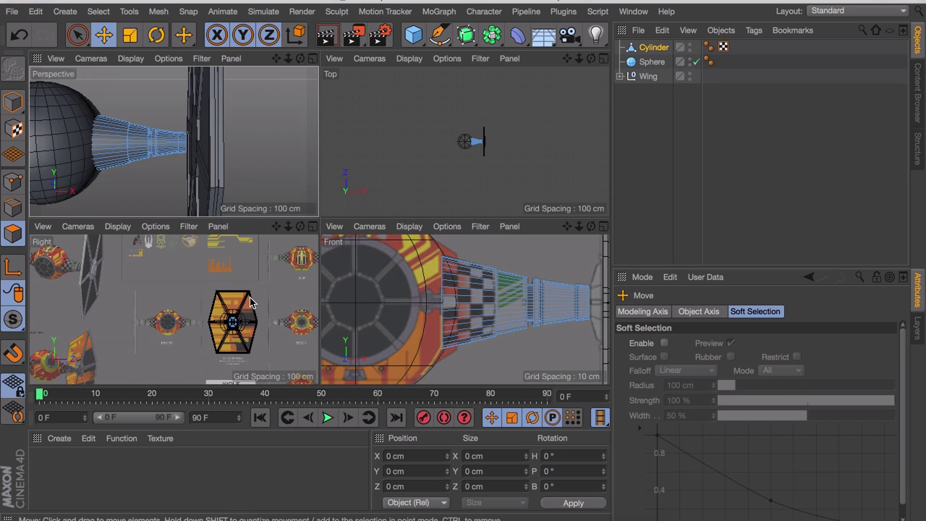
middle_click(200, 319)
scroll(364, 260, up, 5)
scroll(281, 219, down, 3)
alt+middle_drag(295, 238, 714, 378)
alt+right_drag(98, 136, 238, 136)
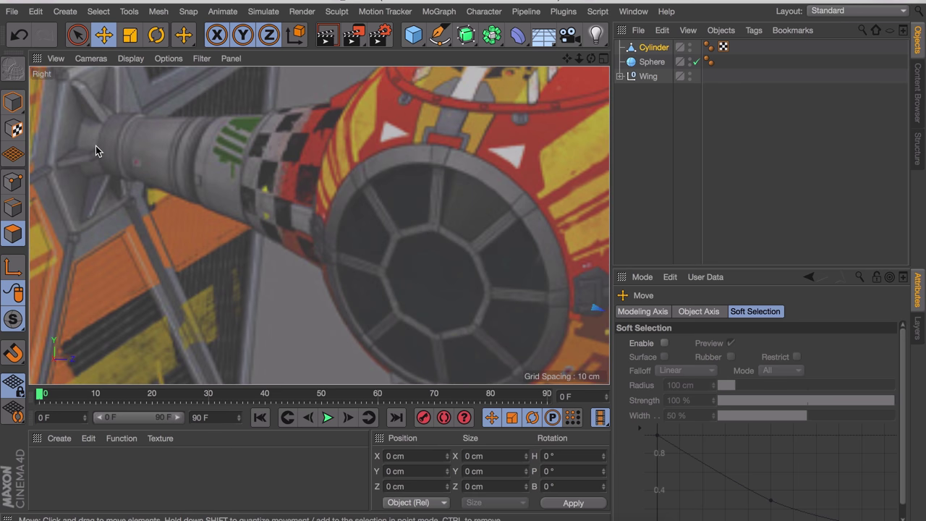
Select the arm's wing-facing end cap, extrude it to about Y 5.54 cm and scale it to about 10.3 cm across
middle_click(95, 146)
alt+right_drag(183, 143, 199, 97)
alt+drag(187, 138, 128, 135)
key(9)
drag(214, 181, 221, 149)
scroll(221, 149, up, 6)
scroll(201, 128, down, 4)
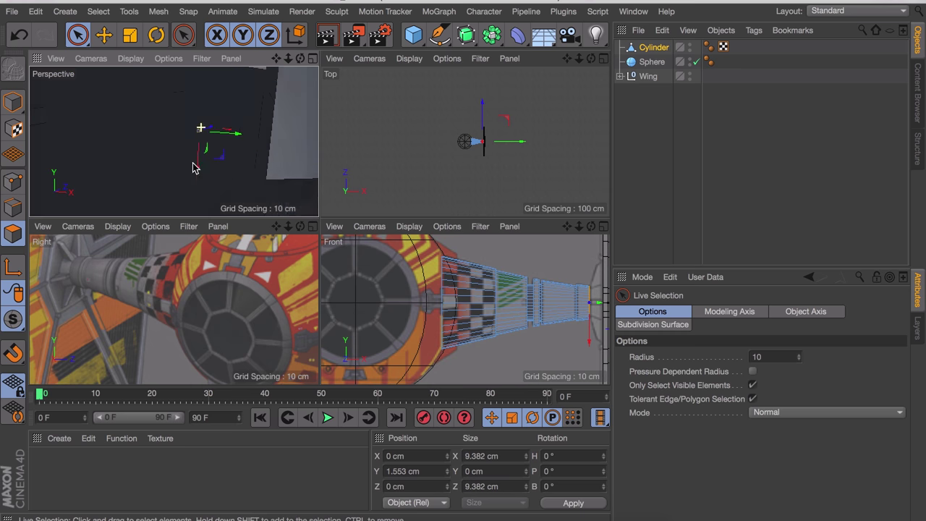
middle_click(470, 318)
scroll(330, 217, up, 8)
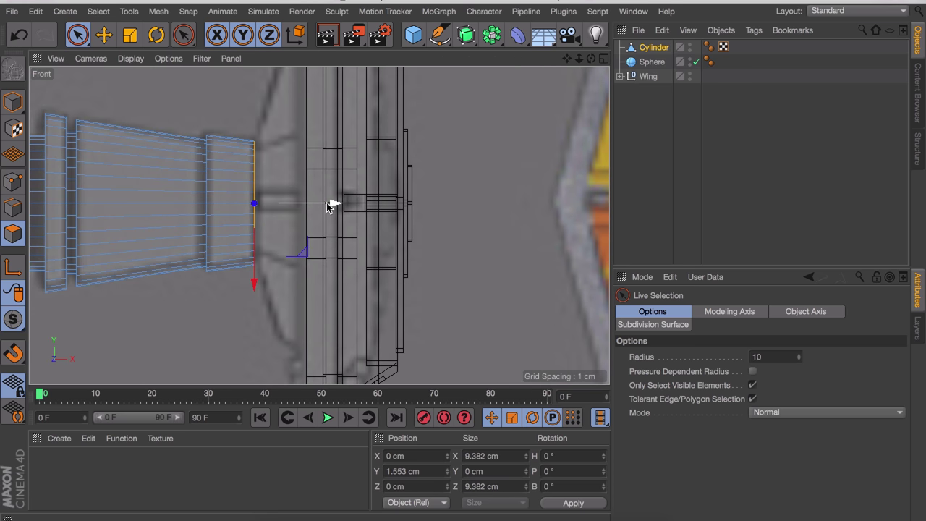
ctrl+drag(329, 206, 506, 201)
key(t)
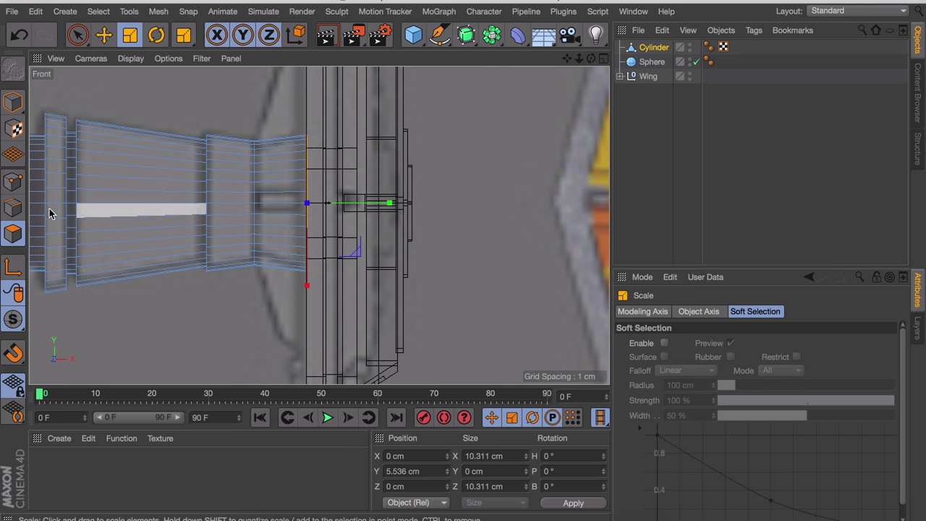
Select the edge loop at the start of the arm's wing-side extension and shift it slightly towards the wing
click(13, 208)
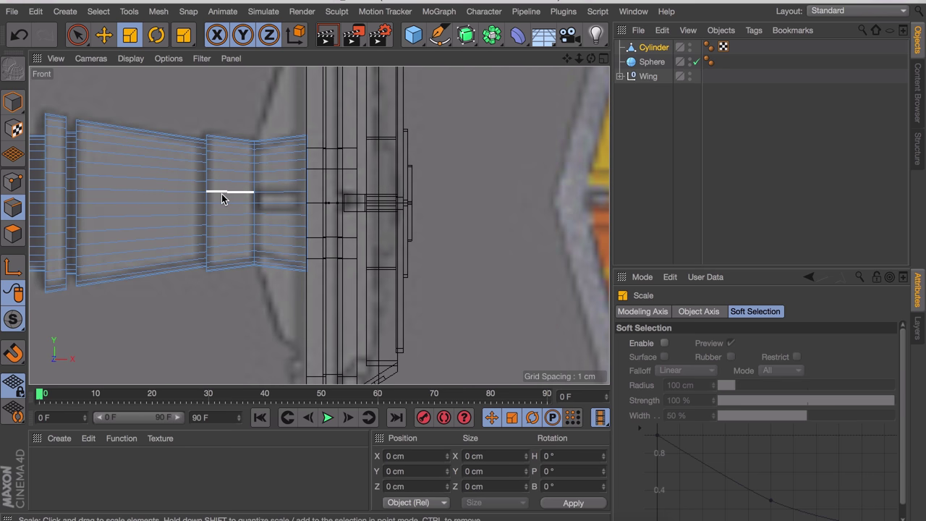
key(u)
key(l)
click(253, 177)
key(e)
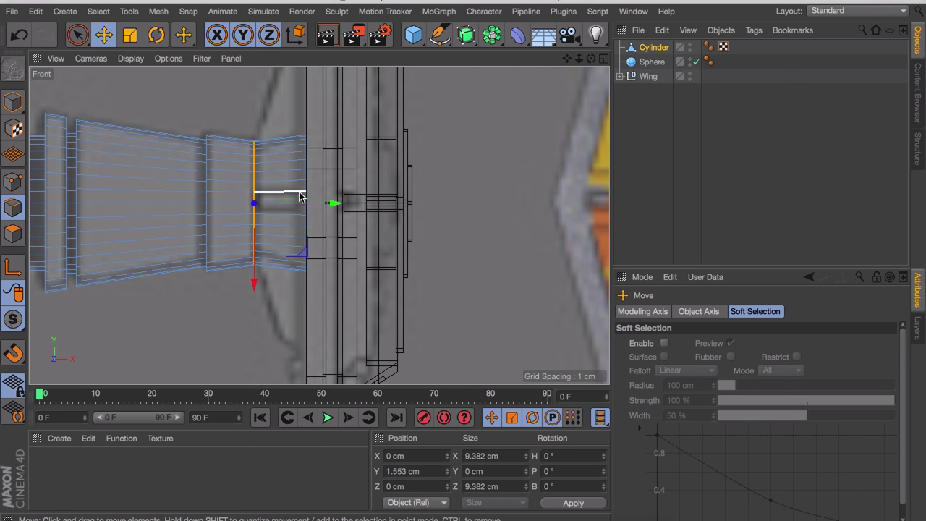
drag(324, 201, 334, 207)
Deselect the cylinder and examine the arm's joints with the wing and cockpit against the reference art
middle_click(335, 207)
middle_click(221, 153)
alt+right_drag(236, 225, 233, 193)
alt+drag(234, 192, 574, 177)
click(651, 174)
alt+right_drag(273, 178, 261, 239)
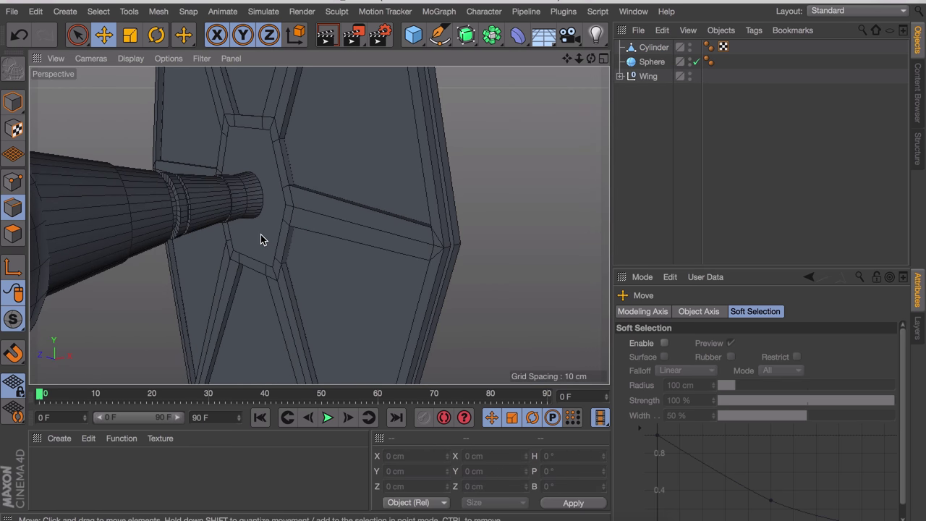
alt+drag(261, 234, 99, 199)
middle_click(99, 198)
alt+middle_drag(140, 257, 155, 257)
alt+right_drag(154, 257, 169, 277)
alt+middle_drag(282, 282, 57, 304)
alt+right_drag(260, 291, 192, 342)
alt+right_drag(429, 276, 469, 304)
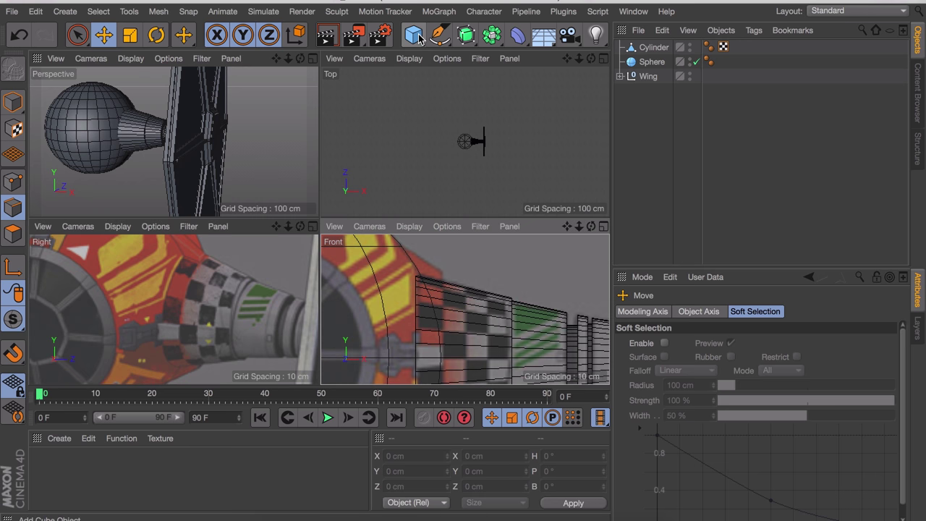
Add a cube in model mode and scale it down to about 16 cm deep
click(413, 34)
click(22, 104)
scroll(483, 148, up, 6)
key(t)
drag(574, 113, 419, 134)
key(super+z)
Place the cube over the arm's upper cockpit joint at about X 23.5, Y 10.3 cm, sized about 10.9 × 6.7 cm in X and Y
key(e)
drag(428, 334, 430, 264)
drag(474, 288, 446, 288)
click(410, 229)
click(410, 230)
drag(410, 238, 411, 266)
drag(408, 253, 408, 259)
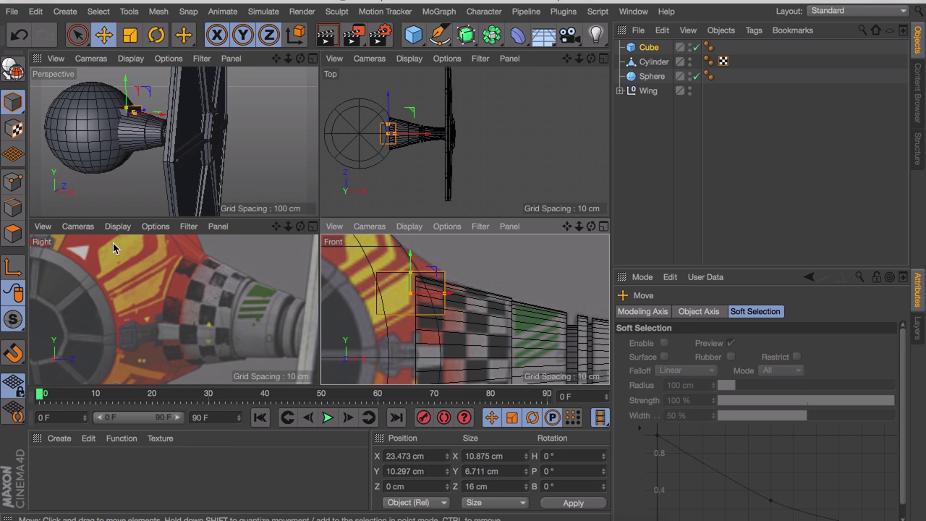
Hide the cockpit sphere in the viewports and make the cube editable
alt+double_click(689, 75)
click(13, 232)
click(13, 207)
scroll(114, 123, up, 8)
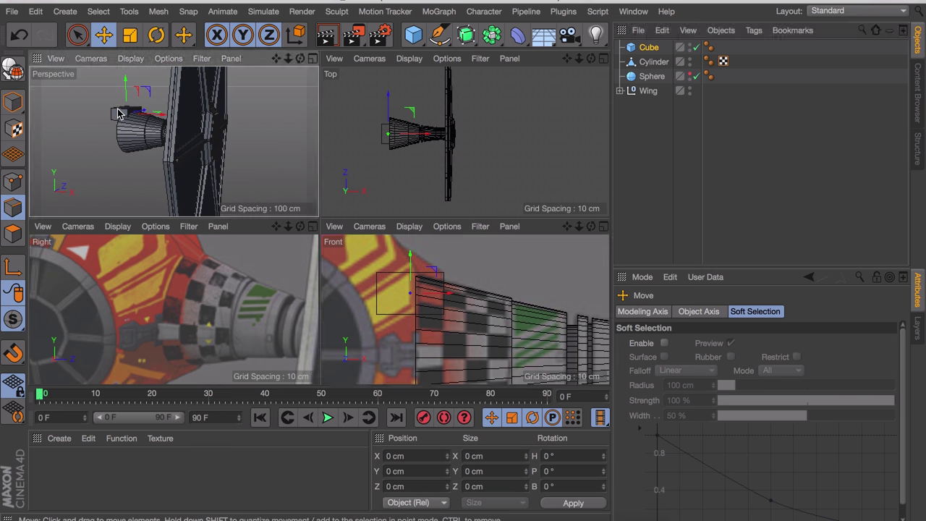
key(c)
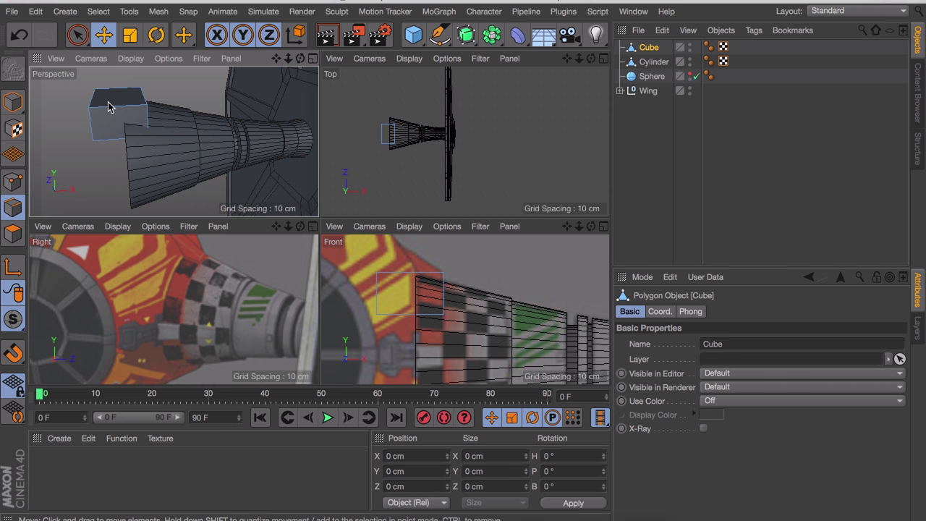
Reshape the cube's edges into a slanted fin matching the front reference, about 8.2 cm wide and 11.5 cm high
alt+drag(108, 102, 168, 128)
scroll(401, 270, up, 3)
alt+middle_drag(401, 270, 403, 304)
drag(336, 308, 357, 366)
click(13, 102)
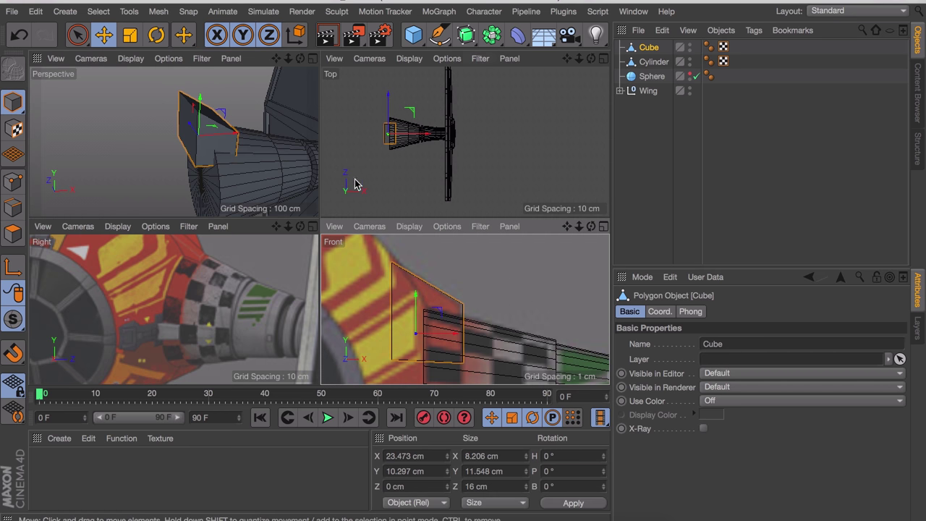
Thin the fin-shaped cube along Z to about 2.5 cm and show the cockpit sphere again
alt+right_drag(220, 155, 231, 145)
middle_click(271, 154)
alt+drag(329, 174, 334, 231)
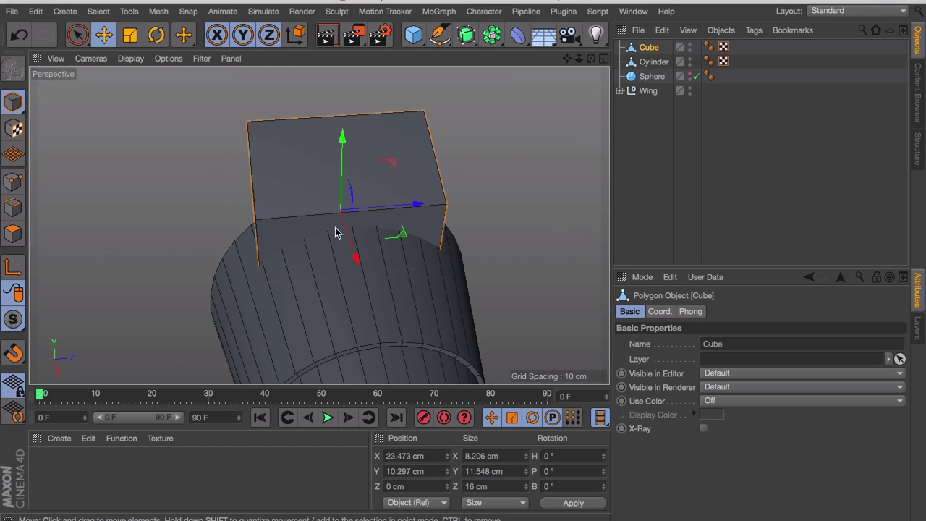
key(t)
drag(411, 214, 399, 250)
click(691, 77)
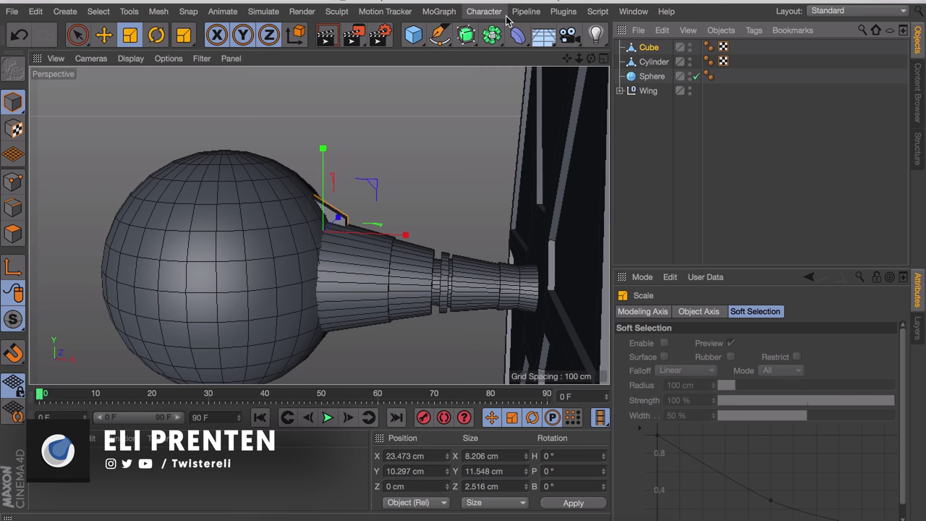
Add a MoGraph Cloner and make the fin-shaped cube its child
click(449, 13)
click(467, 173)
click(492, 35)
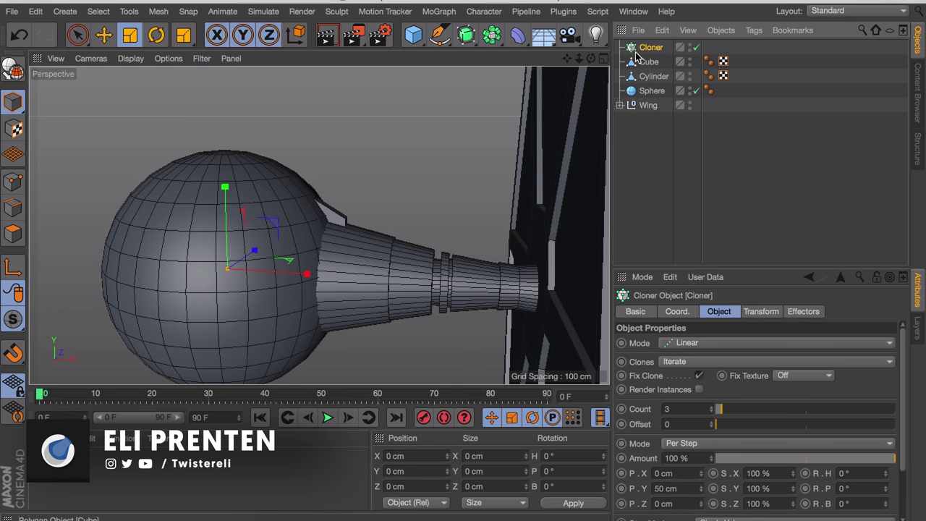
drag(653, 48, 651, 50)
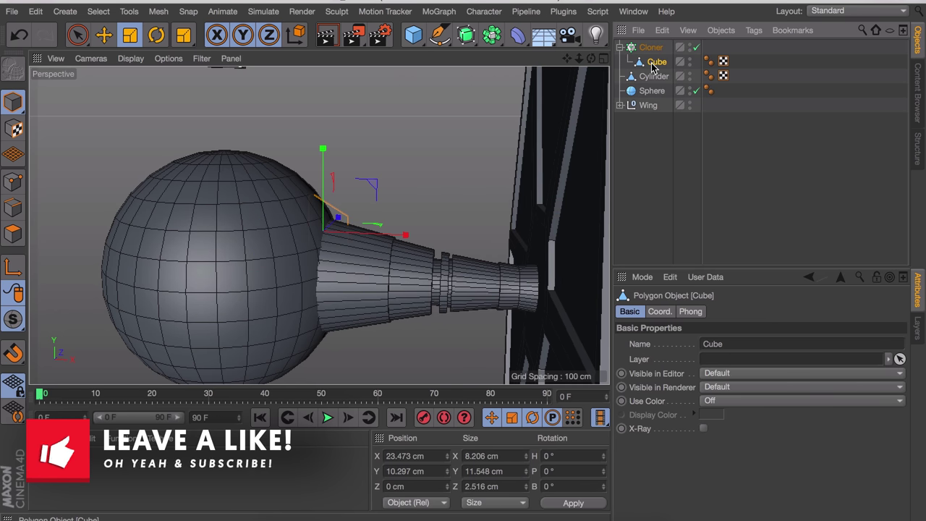
Set the Cloner to Radial mode with its plane set to ZY
click(651, 48)
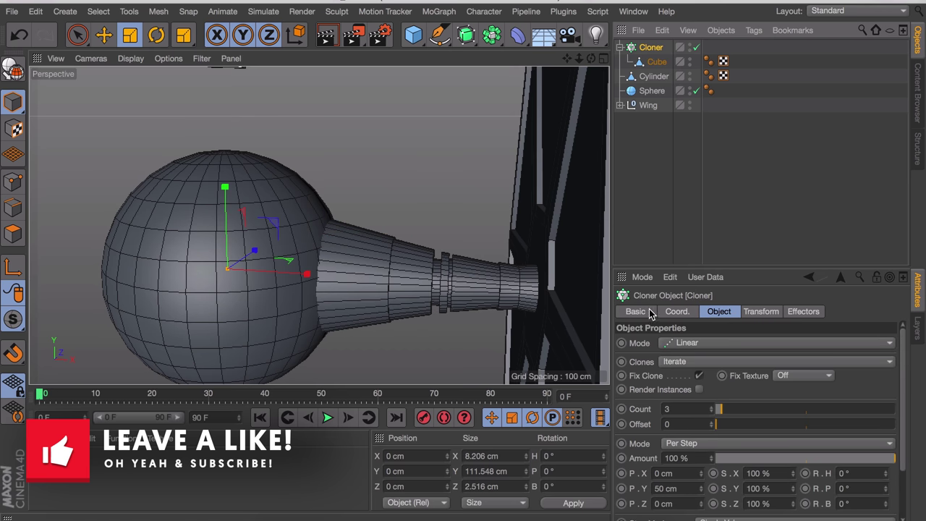
click(691, 343)
click(690, 386)
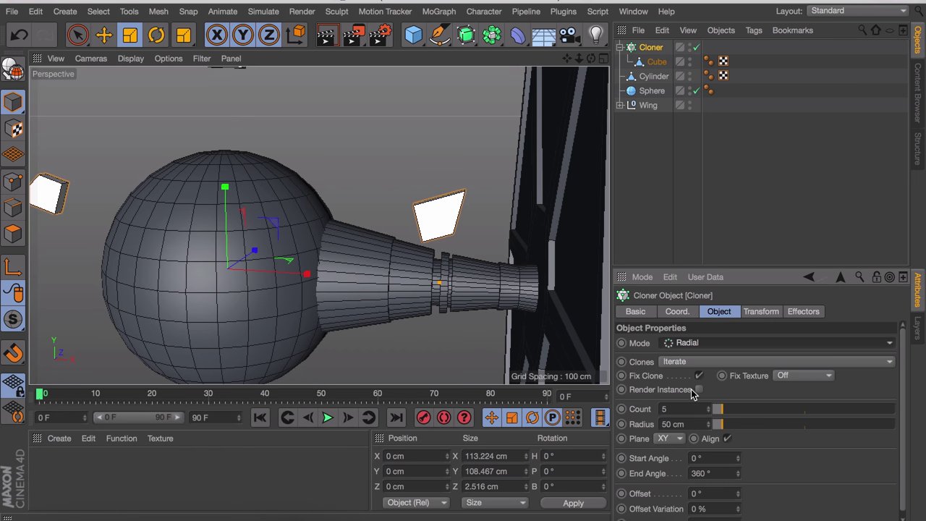
click(671, 437)
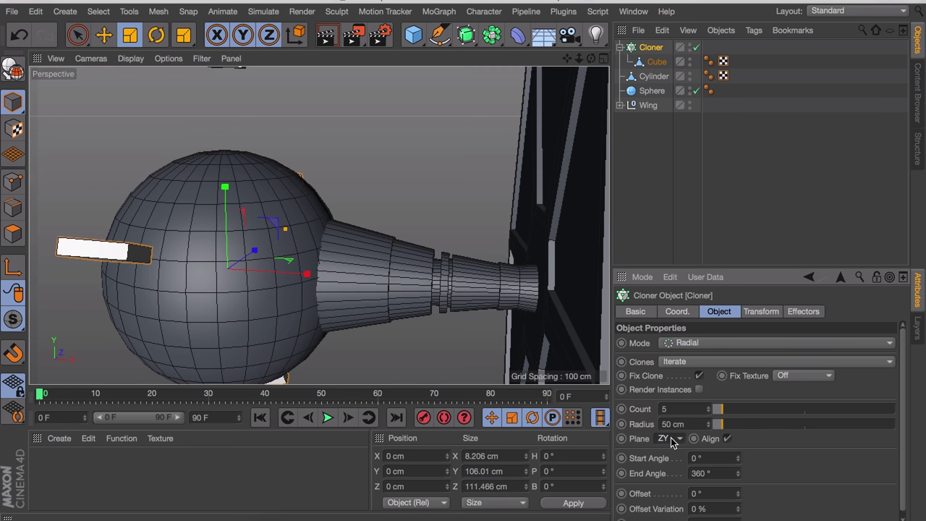
click(670, 438)
click(671, 438)
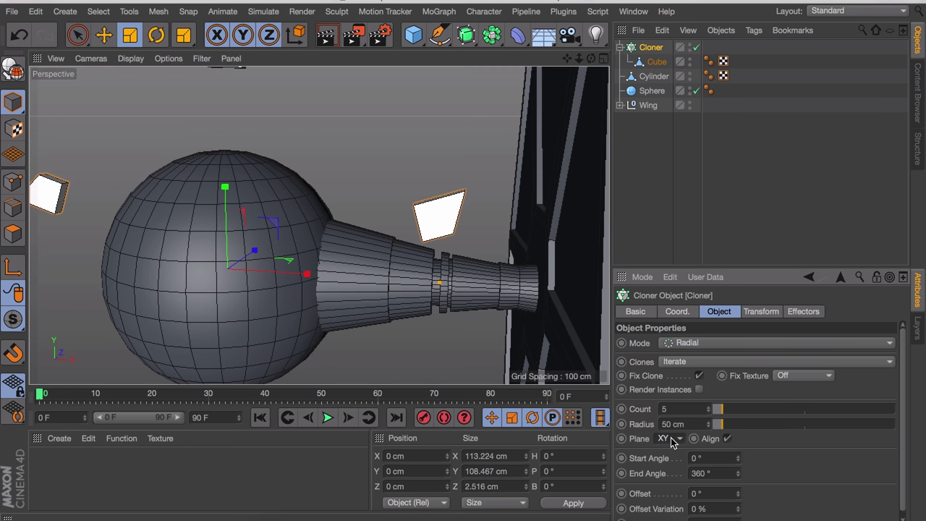
scroll(670, 437, down, 1)
Adjust the Cloner's count and move it along X to about 26 cm, around the arm's cockpit joint
alt+drag(370, 230, 512, 275)
click(707, 411)
alt+drag(424, 265, 402, 256)
key(e)
drag(388, 224, 483, 229)
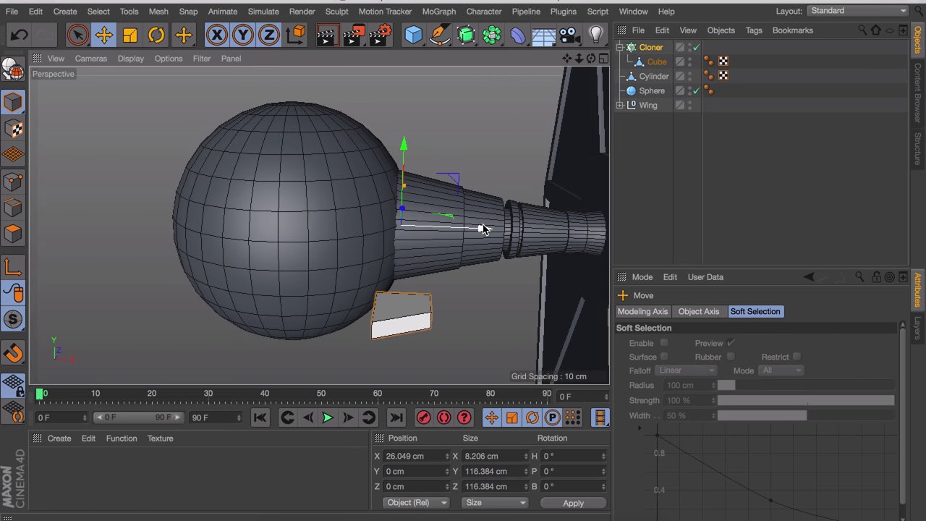
key(r)
drag(402, 205, 420, 83)
key(super+z)
Set the fin Cloner's radius to 10 cm and move it along X to about 23.2 cm, against the cockpit sphere
alt+drag(448, 227, 426, 246)
alt+right_drag(427, 246, 416, 270)
key(e)
click(650, 47)
mouse_move(708, 424)
mouse_down()
mouse_move(708, 452)
mouse_move(708, 427)
mouse_up()
middle_click(459, 246)
middle_click(461, 247)
scroll(345, 249, down, 5)
drag(405, 297, 391, 298)
click(707, 422)
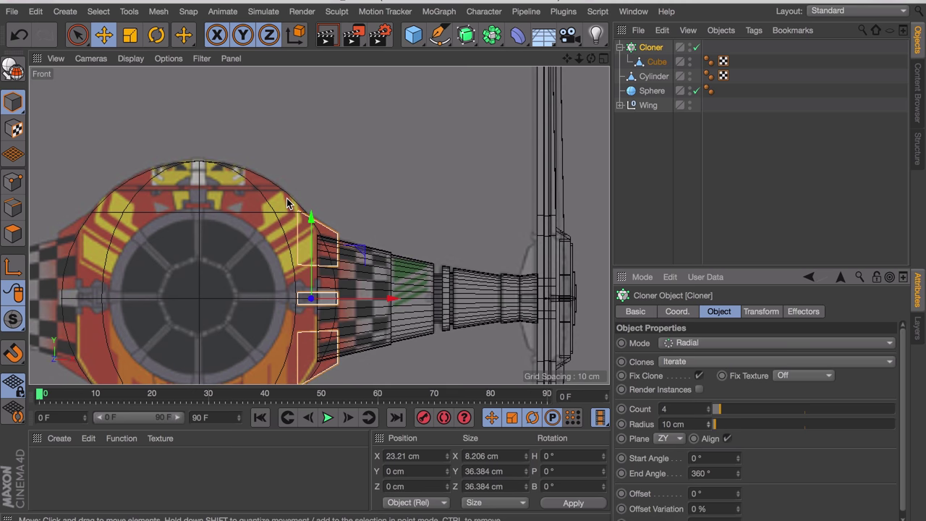
Place a duplicate of the fin Cloner at the arm's wing end, at X about 68.6 cm with a heading of -180°
middle_click(288, 203)
alt+middle_drag(190, 310, 175, 311)
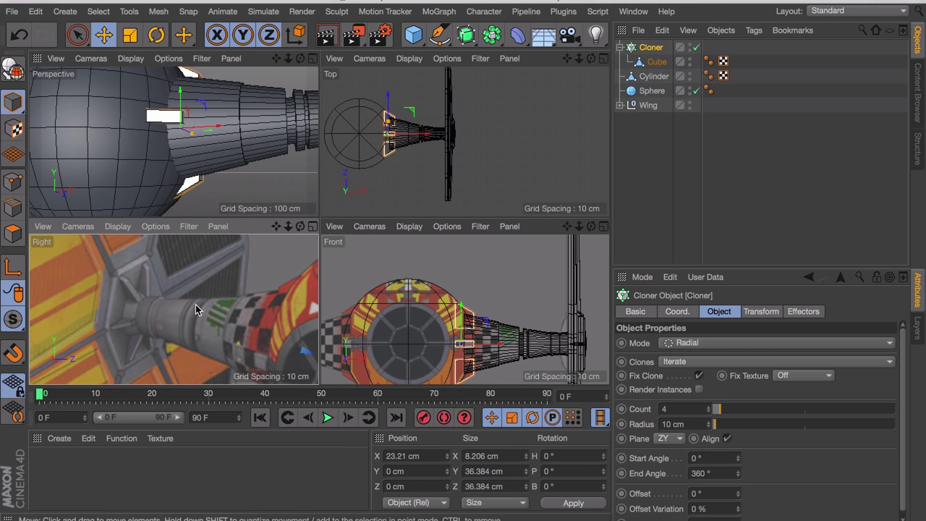
ctrl+drag(423, 133, 398, 168)
key(r)
middle_click(267, 129)
alt+drag(318, 145, 307, 221)
key(e)
drag(171, 221, 280, 207)
Reduce the duplicated Cloner's radius to 5 cm so its fins sit close around the arm's wing end
click(653, 47)
click(707, 428)
click(708, 427)
click(708, 428)
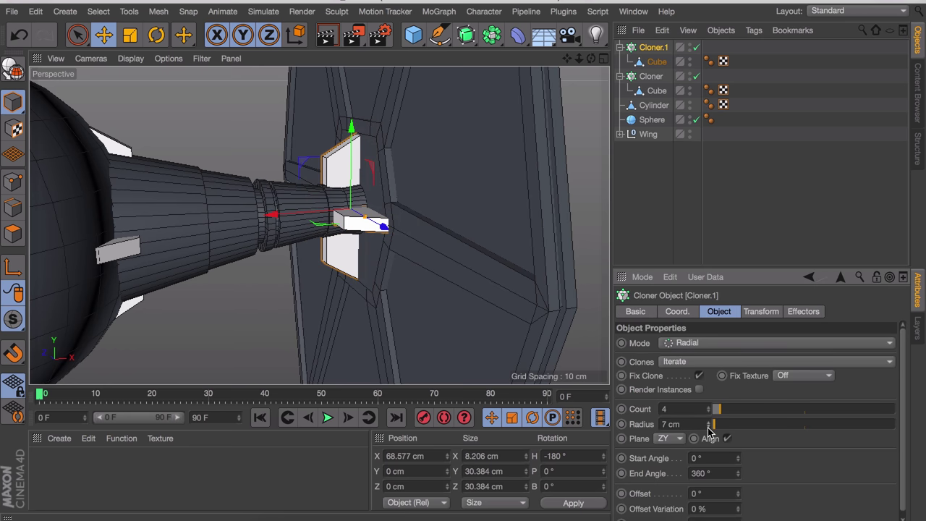
click(708, 428)
click(708, 428)
middle_click(470, 279)
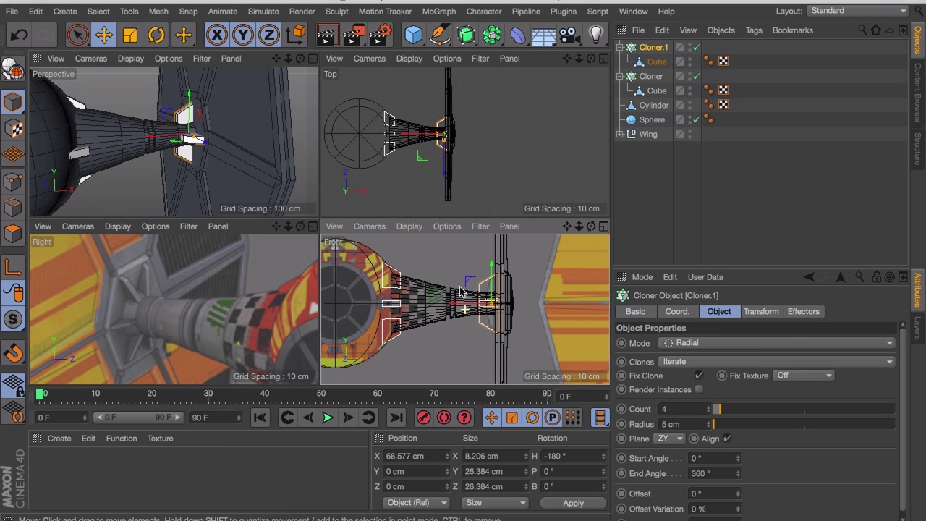
Hide the arm Cylinder and move edges of the duplicated Cloner's fin cube to narrow it to about 5.3 cm along X
scroll(491, 266, up, 2)
click(657, 61)
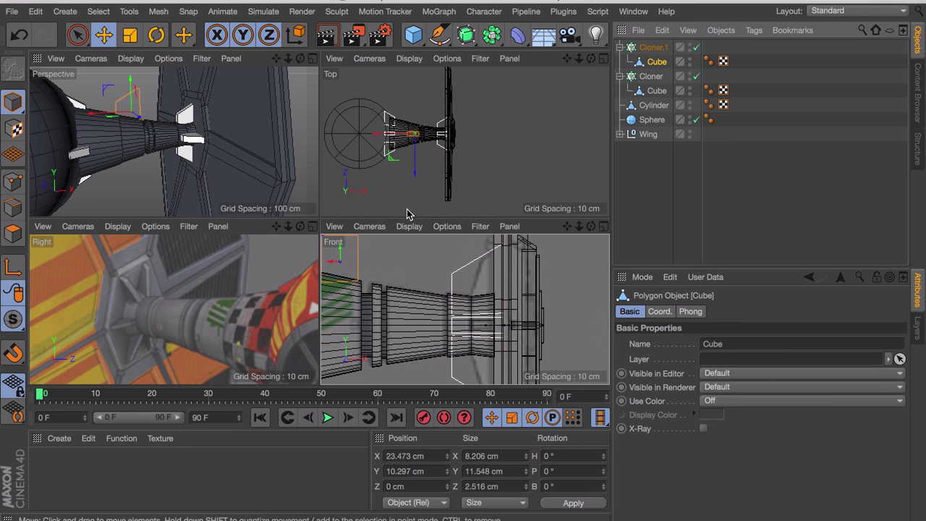
click(13, 207)
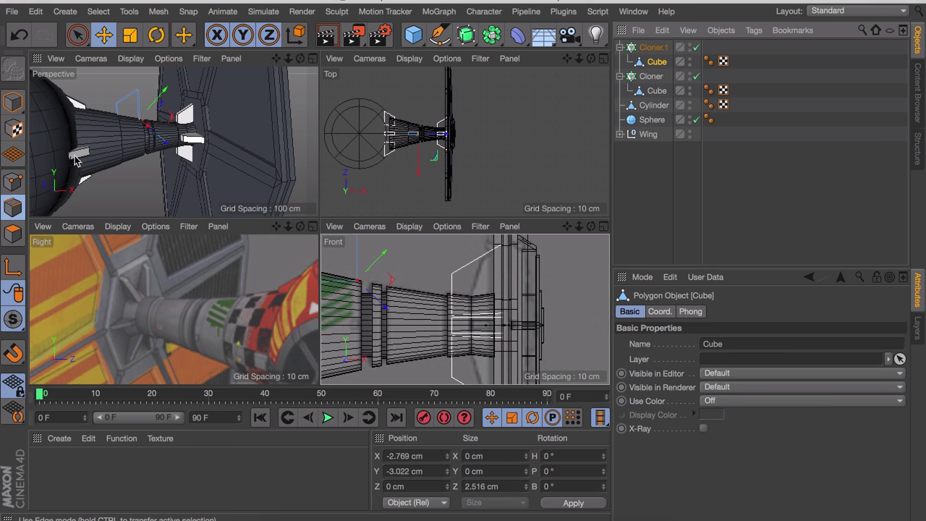
click(125, 112)
click(116, 91)
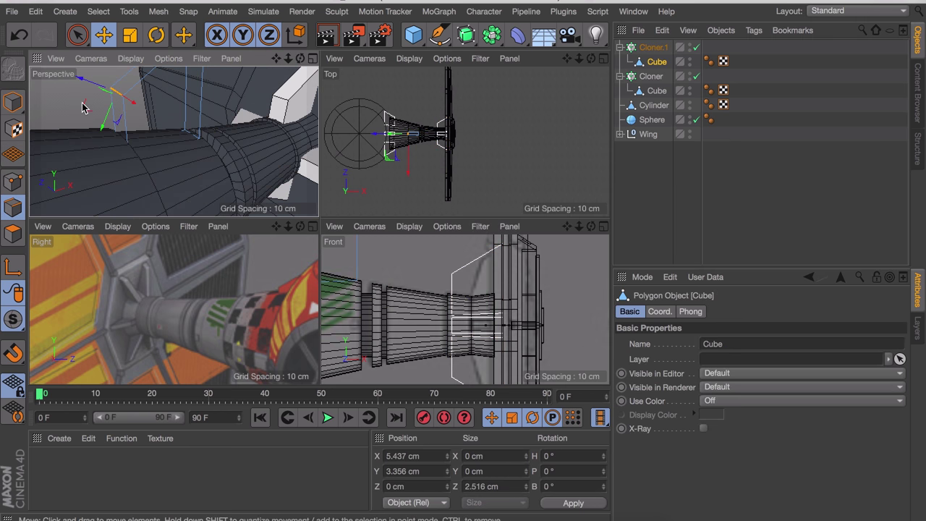
drag(84, 105, 91, 79)
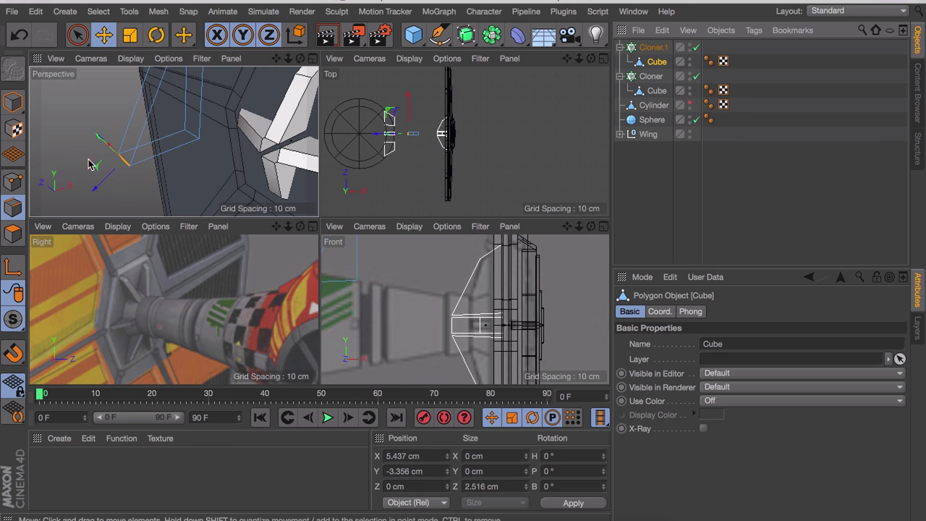
alt+drag(122, 176, 127, 139)
mouse_move(268, 143)
alt+mouse_down()
mouse_move(173, 136)
mouse_move(217, 184)
mouse_move(257, 153)
alt+mouse_up()
Thin the duplicated Cloner's fin cube along Z to about 1.1 cm
click(13, 102)
key(t)
scroll(257, 157, down, 1)
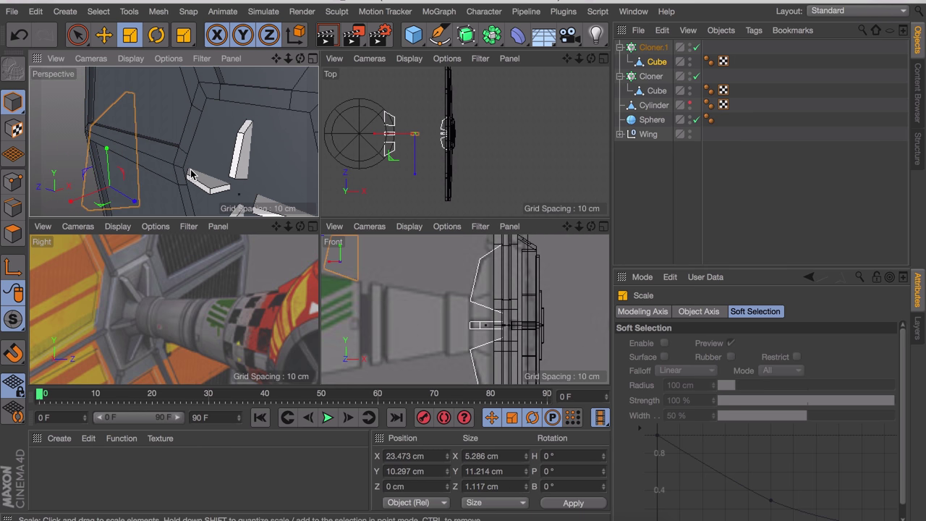
Extrude the hexagonal centre face of the wing's Extrude.3 object about 1.5 cm toward the arm
click(283, 140)
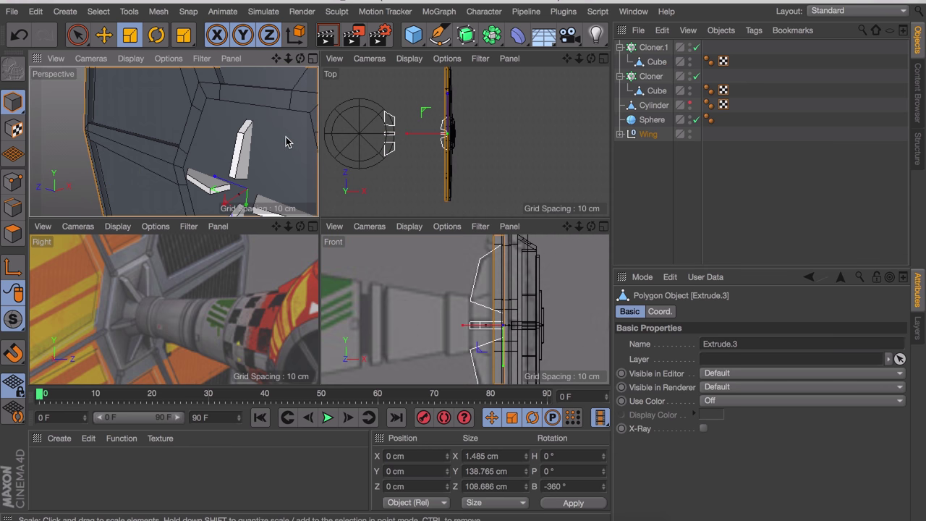
alt+middle_drag(240, 139, 189, 117)
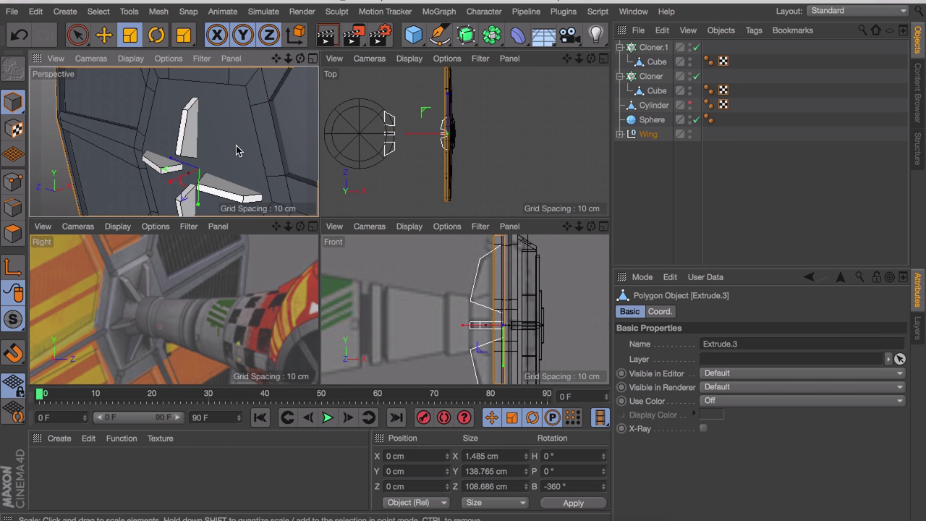
click(619, 143)
click(619, 134)
click(652, 161)
click(663, 177)
click(663, 192)
click(660, 149)
click(654, 162)
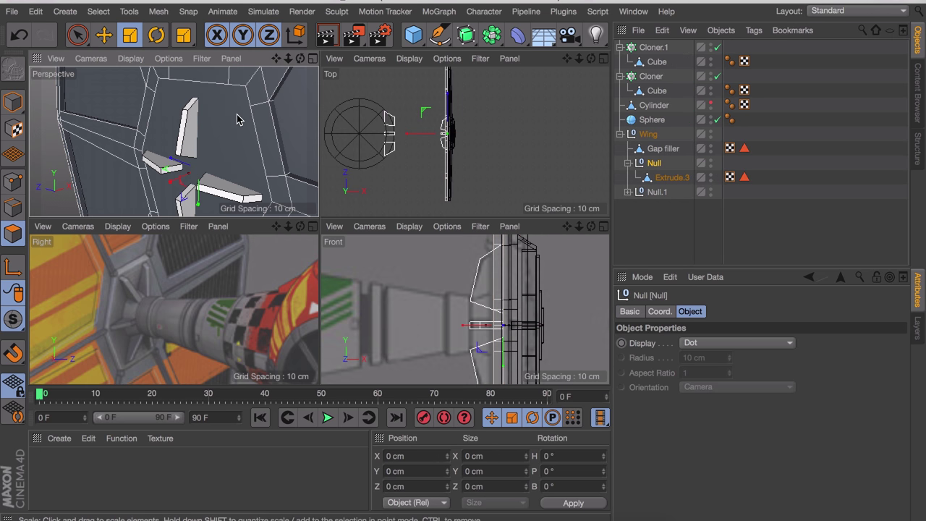
click(234, 138)
key(d)
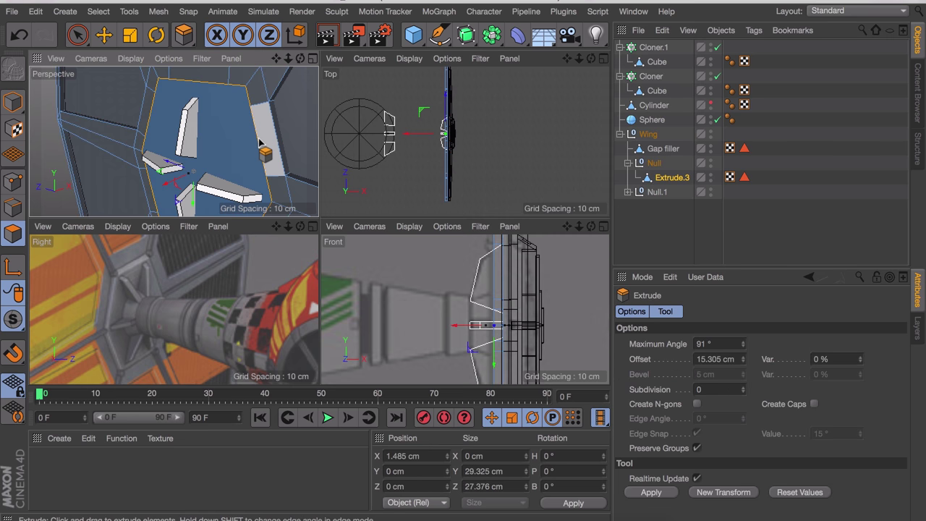
mouse_move(266, 137)
mouse_down()
mouse_move(277, 132)
mouse_move(254, 139)
mouse_up()
Shrink the extruded hub face to about 27.8 by 26 cm, shift it to X about 2.75 cm, and show the arm Cylinder again
key(t)
key(e)
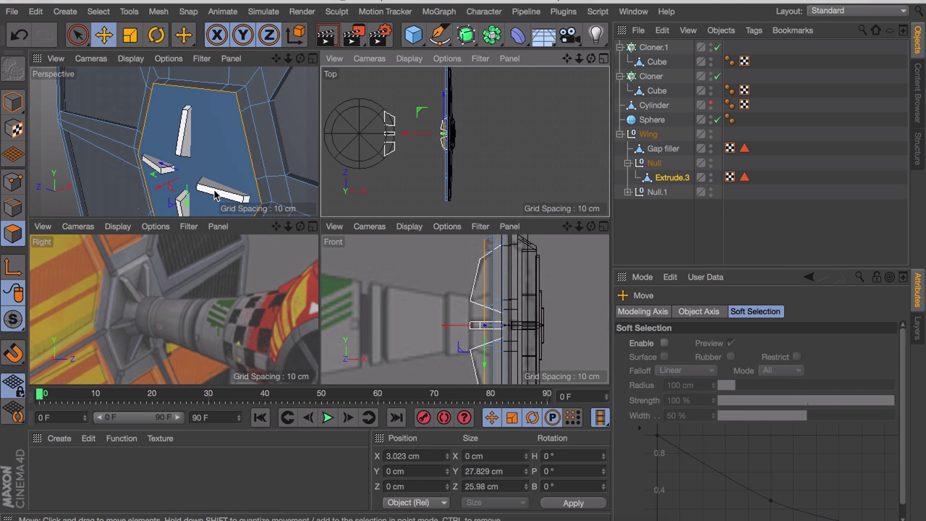
drag(171, 180, 222, 172)
click(710, 103)
key(Return)
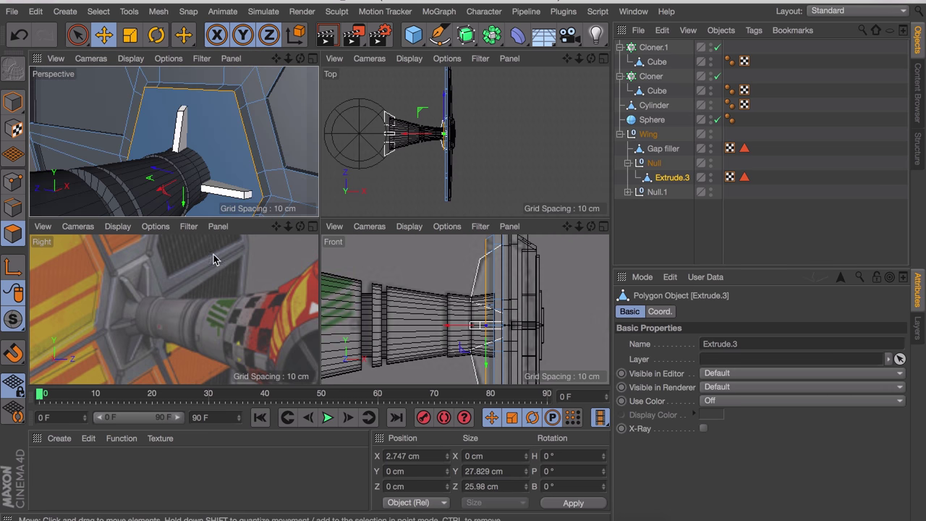
Set the wing-side Cloner's count to 6 and rotate its fin ring so the diagonal fins point at the hub's corners
click(647, 48)
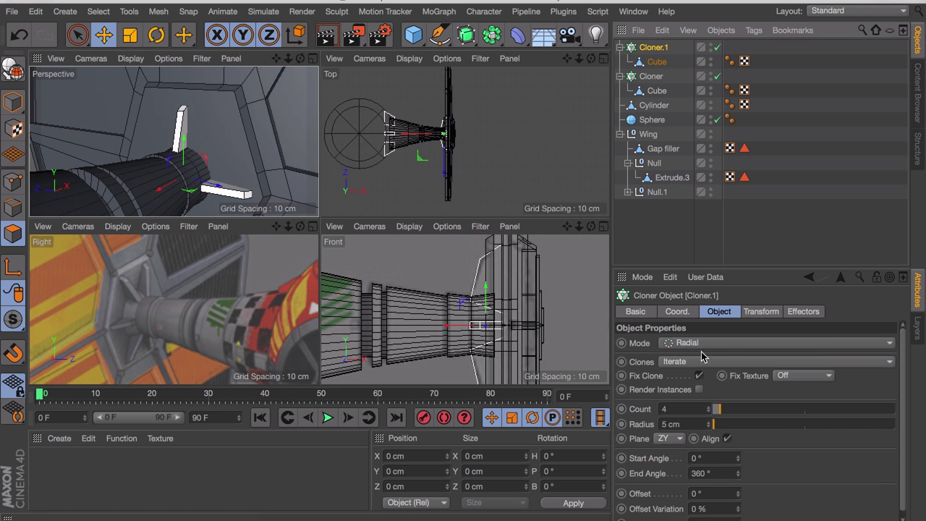
click(709, 406)
click(708, 406)
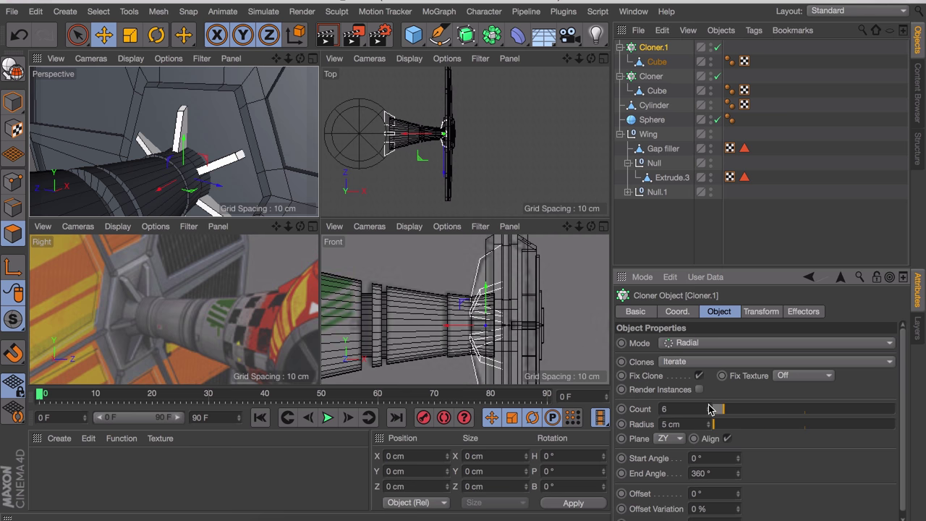
mouse_move(220, 177)
alt+mouse_down()
mouse_move(226, 136)
mouse_move(302, 180)
mouse_move(222, 174)
alt+mouse_up()
key(r)
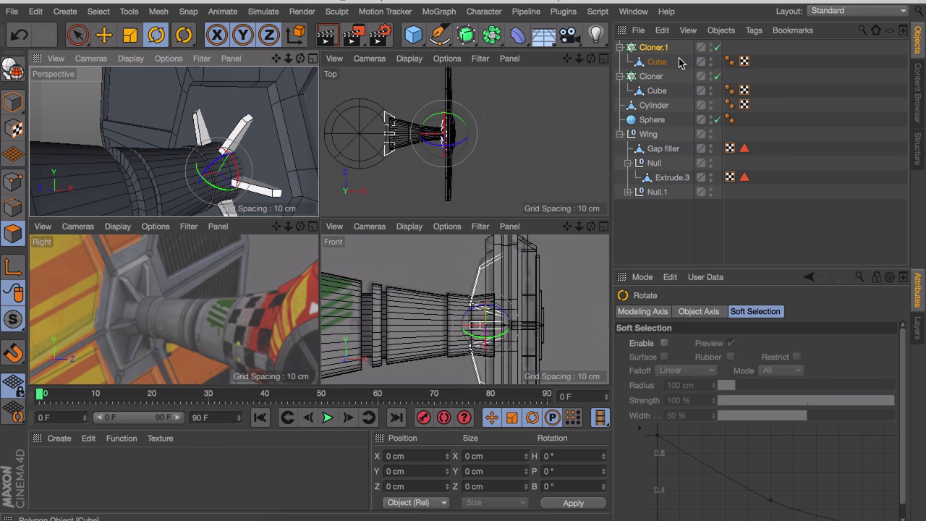
Make the wing-side Cloner editable and select its upper fin, Cube 5
key(c)
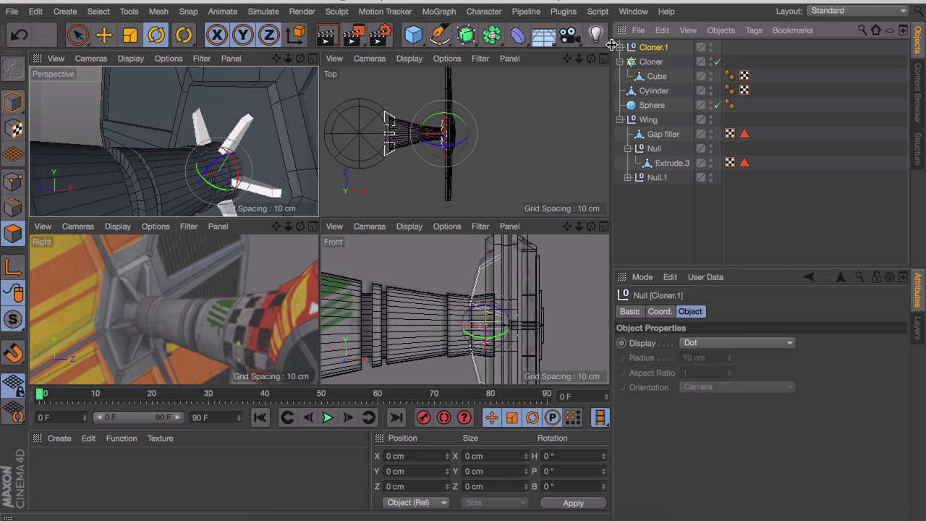
click(660, 76)
click(14, 102)
click(229, 136)
shift+click(204, 133)
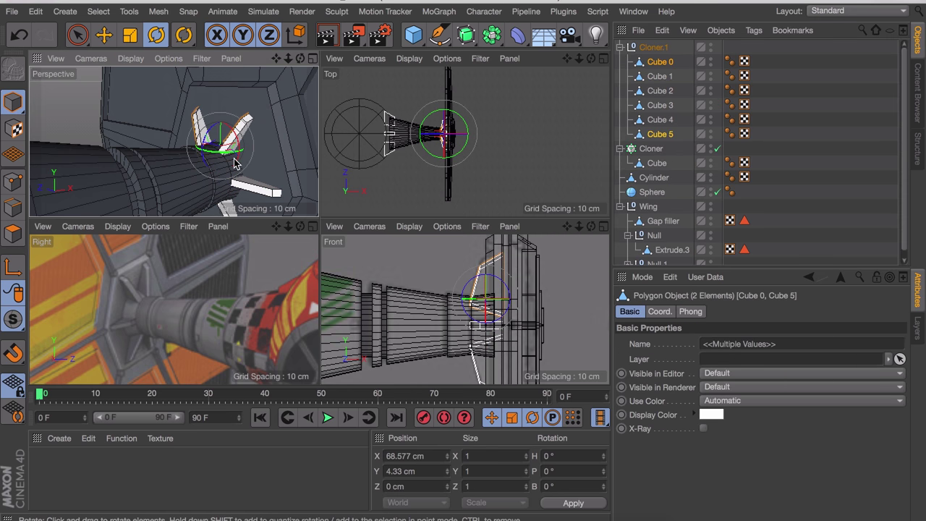
click(666, 134)
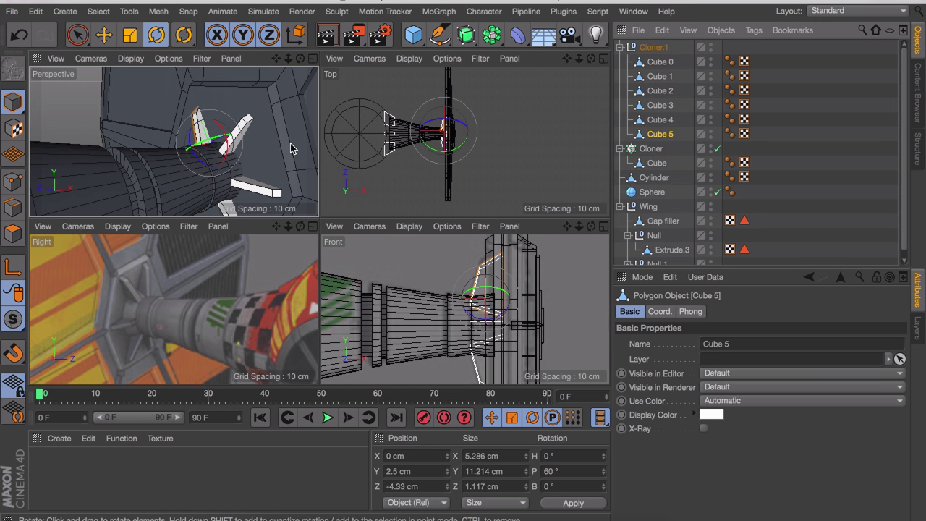
Select the outer end points of Cube 5 and move them outward along the fin toward the hub's upper corner
middle_click(293, 260)
scroll(358, 231, down, 8)
alt+middle_drag(359, 231, 318, 224)
key(o)
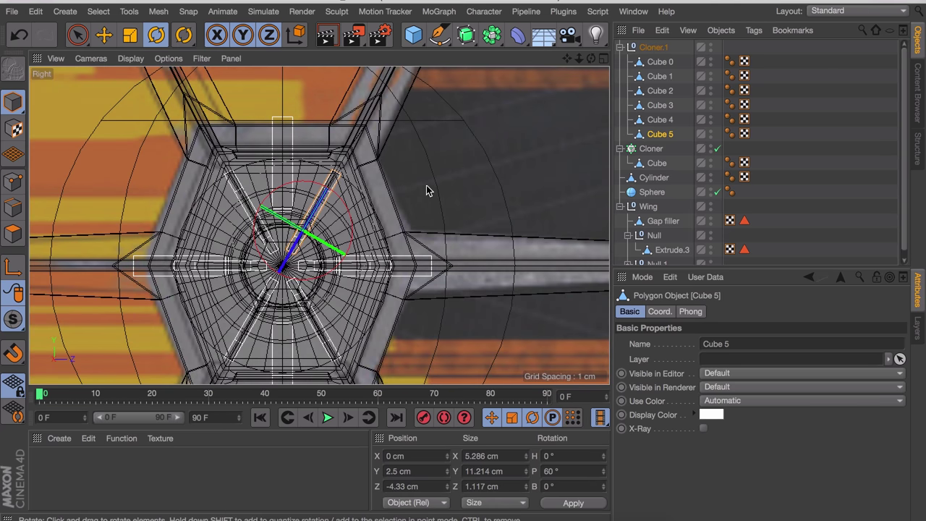
scroll(434, 195, up, 3)
click(13, 180)
click(78, 34)
click(166, 78)
key(e)
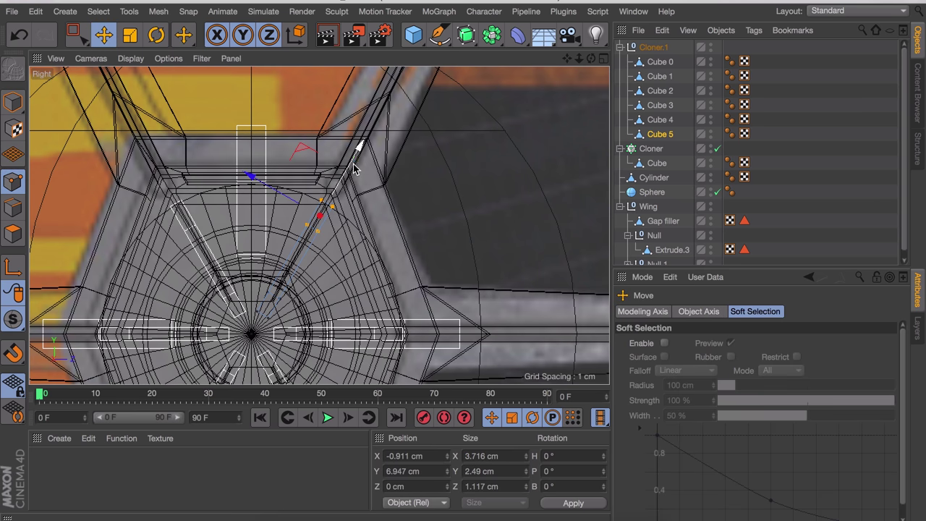
middle_click(355, 166)
middle_click(186, 149)
alt+drag(254, 130, 394, 144)
alt+middle_drag(394, 145, 366, 193)
drag(354, 148, 323, 92)
Extend the outer ends of the other diagonal fins, Cube 0, Cube 2 and Cube 3, toward the hub's corners
click(660, 62)
key(space)
scroll(478, 143, down, 3)
scroll(479, 142, down, 3)
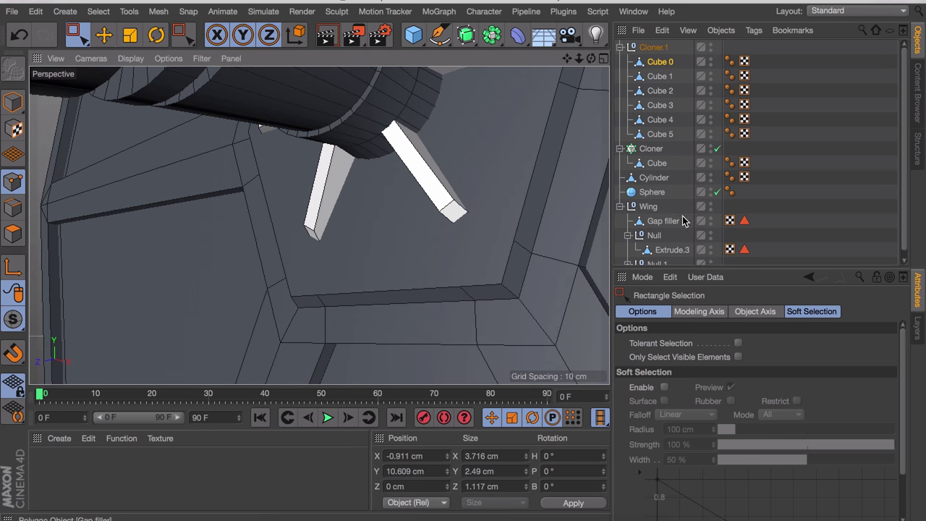
click(660, 90)
drag(487, 238, 439, 202)
key(space)
drag(542, 277, 562, 323)
click(659, 106)
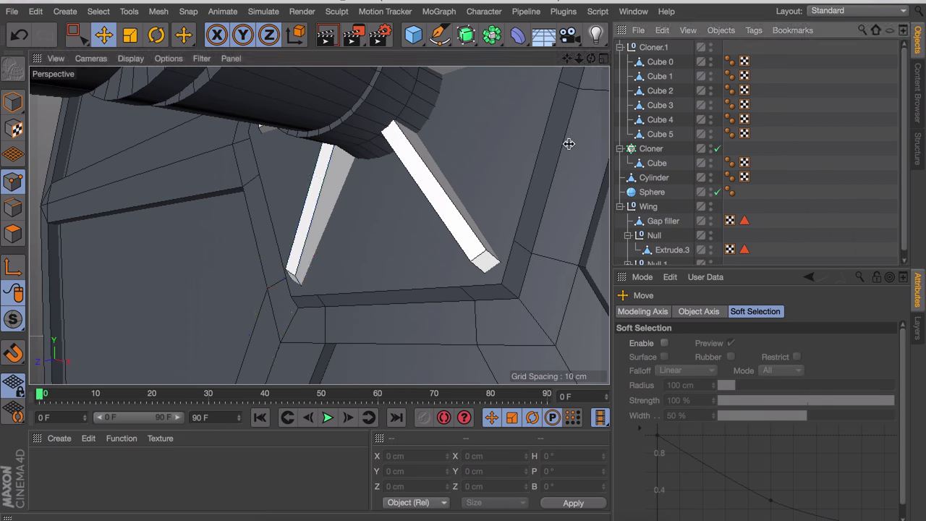
scroll(568, 143, down, 5)
alt+drag(569, 143, 452, 185)
Group the arm Cylinder and both fin cloners under one null and open the null's name for editing
click(619, 47)
click(620, 61)
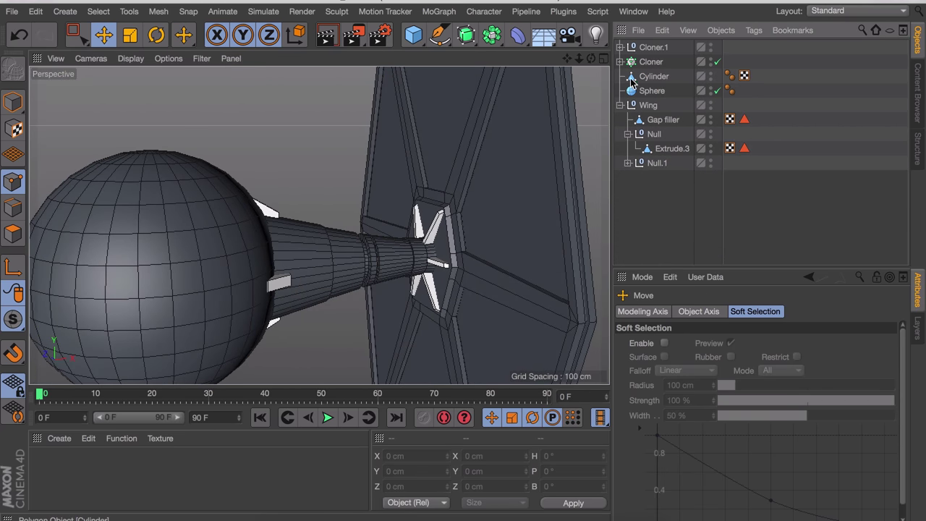
click(642, 75)
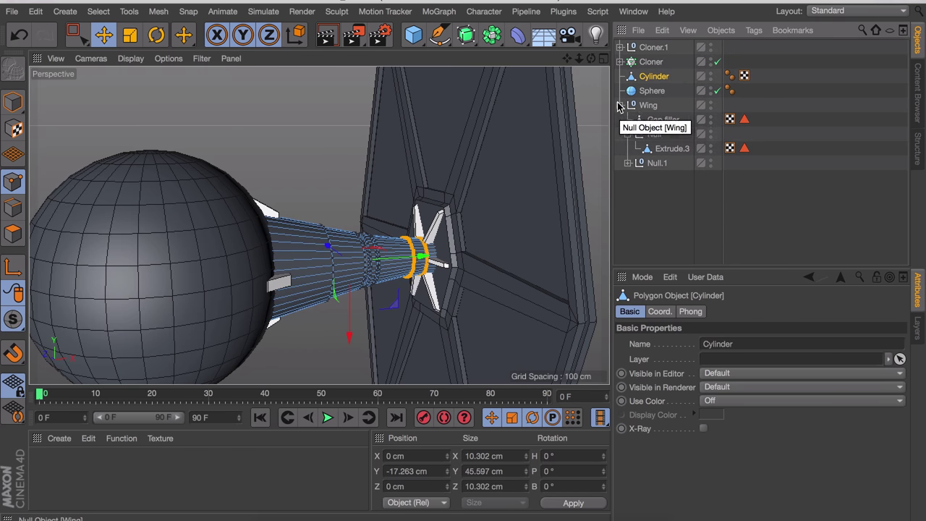
click(619, 105)
shift+click(652, 47)
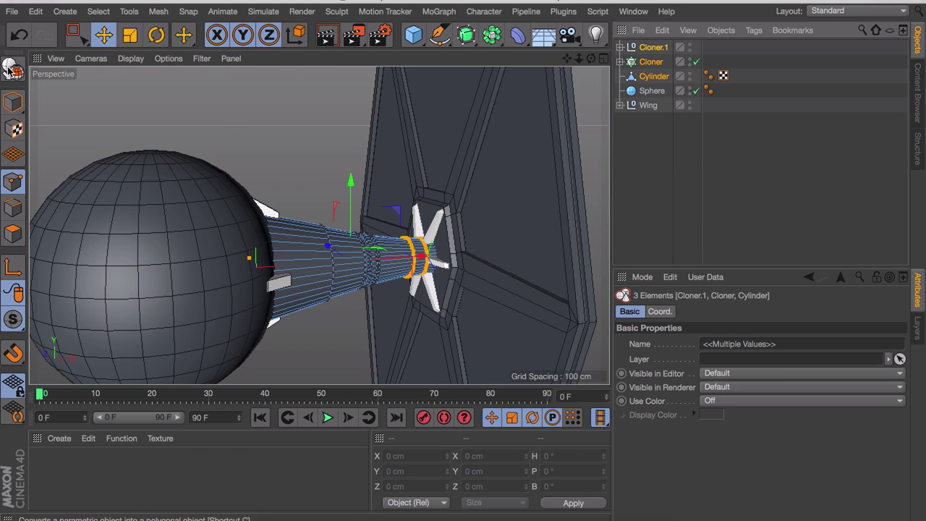
click(13, 102)
key(alt+g)
double_click(650, 48)
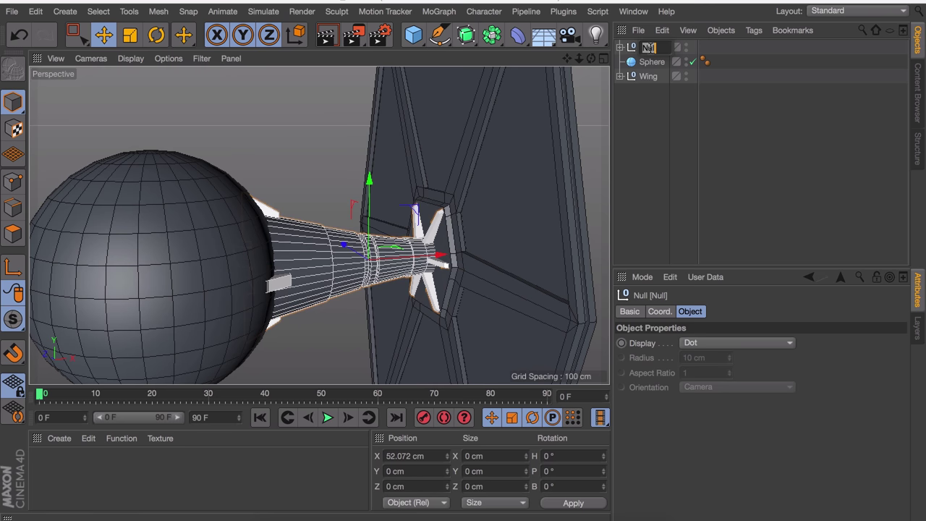
Rename the null that groups the connecting arm's parts as Connection
key(Return)
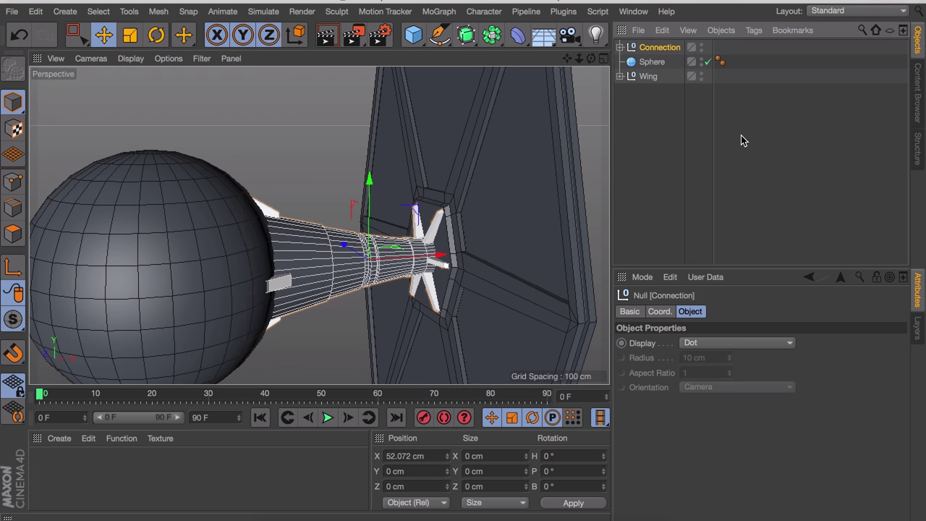
click(741, 136)
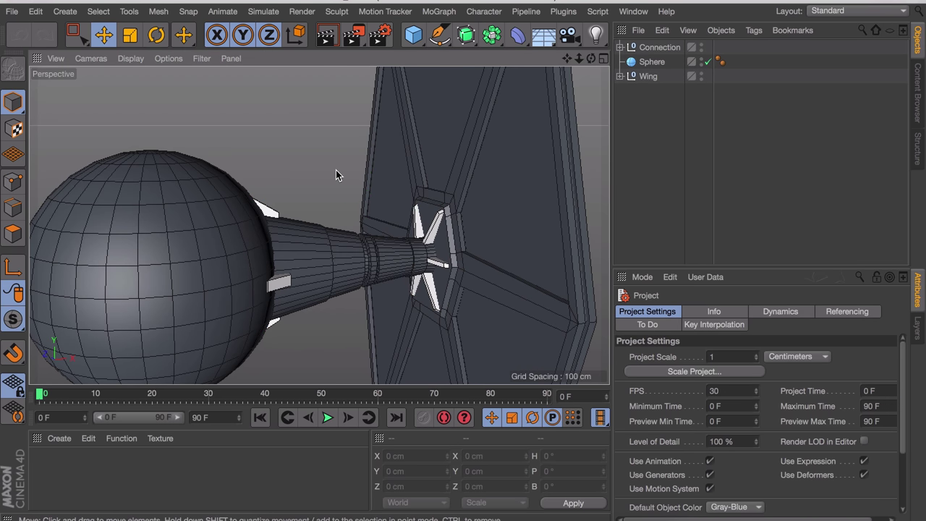
Rotate the cockpit sphere to a pitch of 90° so its pole faces the front
alt+middle_drag(149, 254, 314, 173)
alt+drag(313, 173, 300, 180)
middle_click(279, 215)
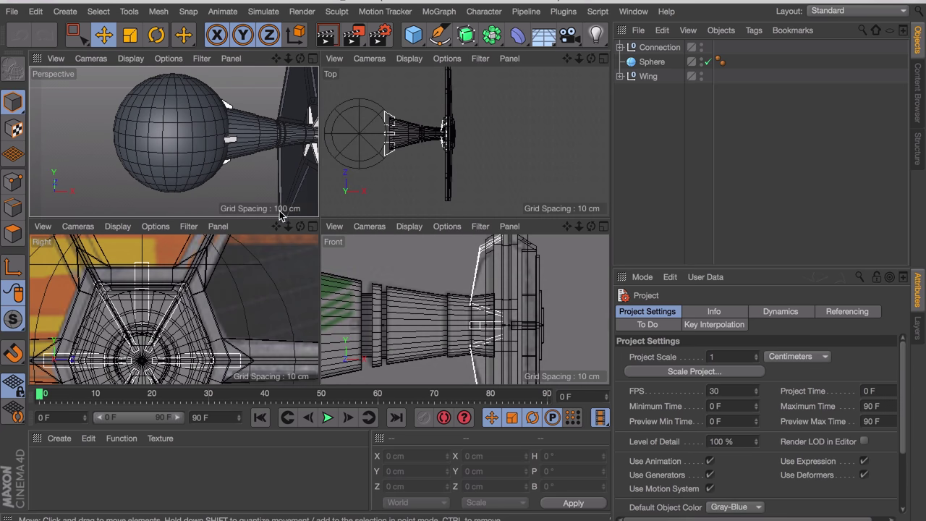
middle_click(428, 283)
scroll(347, 194, down, 4)
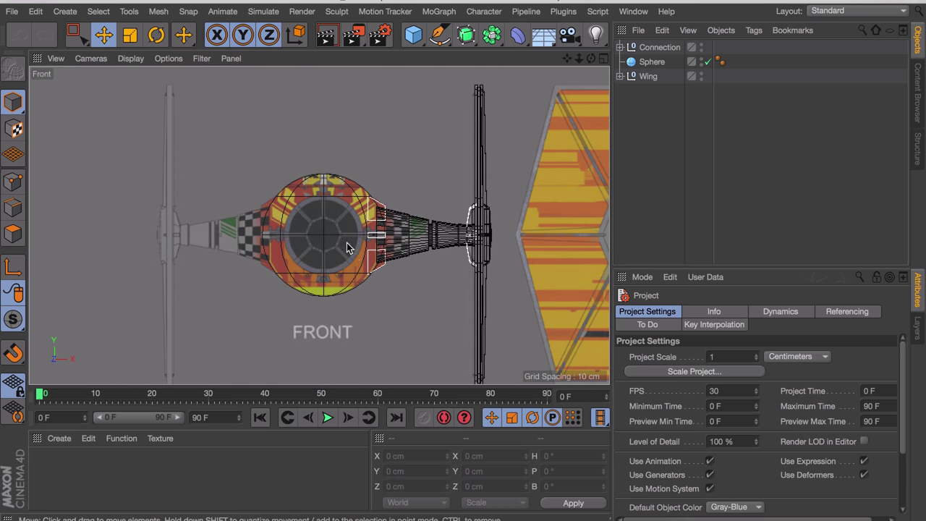
alt+middle_drag(347, 189, 366, 210)
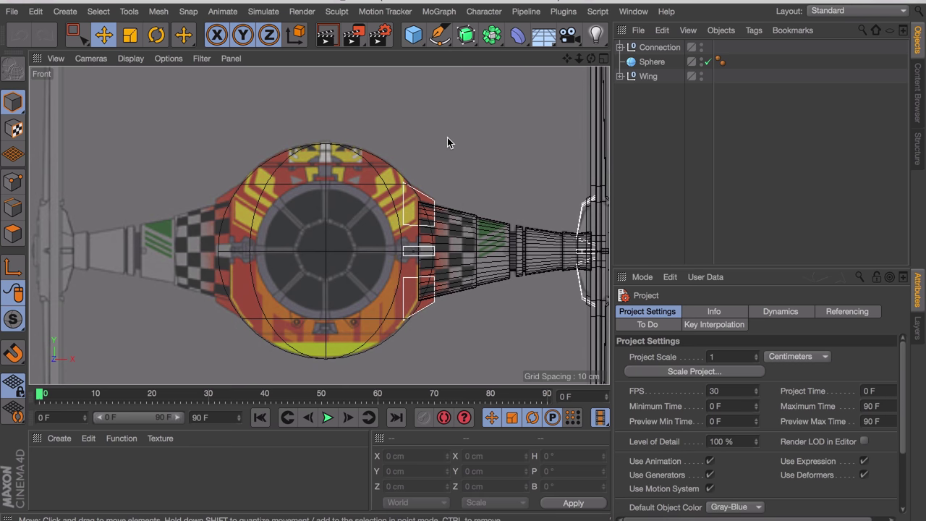
middle_click(323, 250)
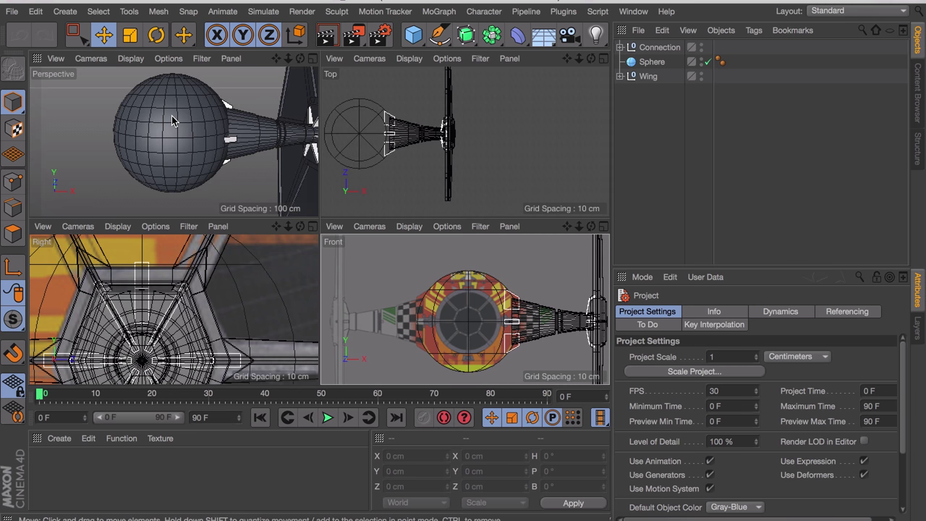
click(171, 116)
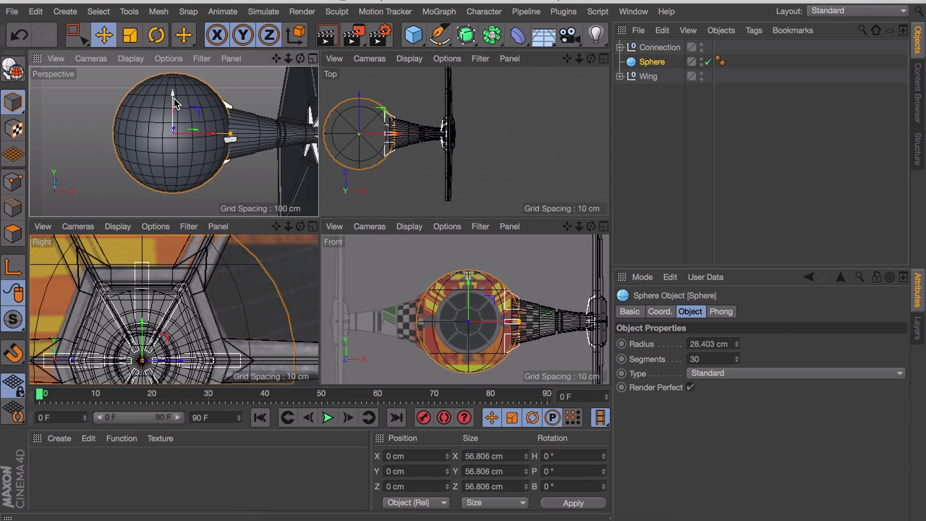
key(r)
alt+drag(171, 118, 97, 128)
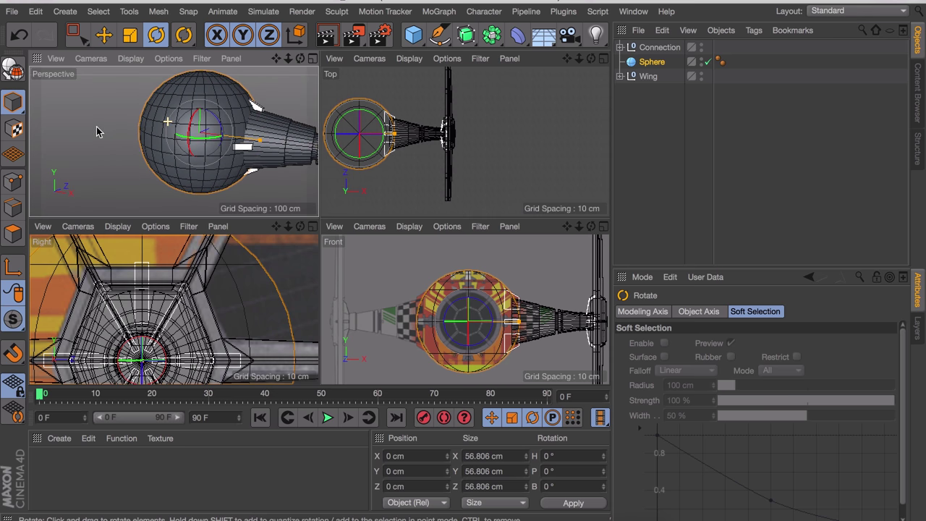
drag(192, 128, 191, 165)
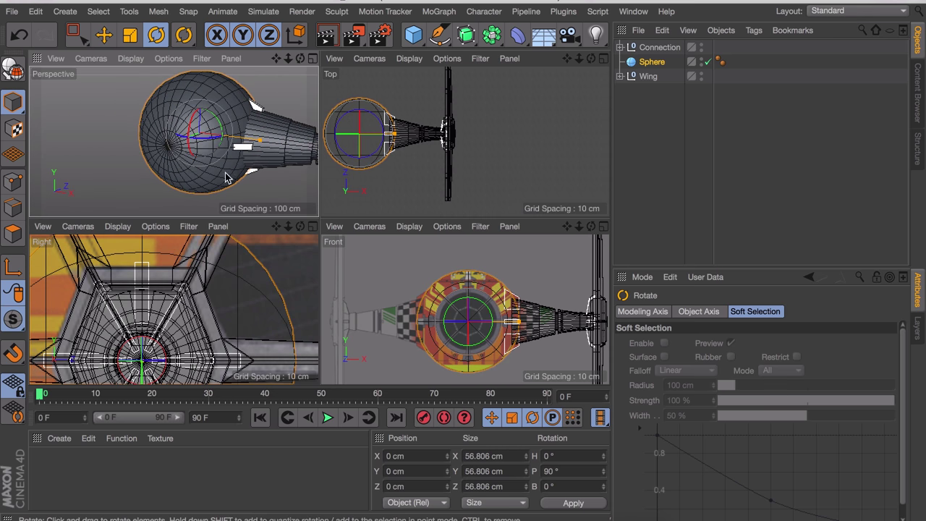
Duplicate the cockpit sphere and disable the copy
scroll(493, 322, up, 3)
alt+middle_drag(496, 286, 476, 286)
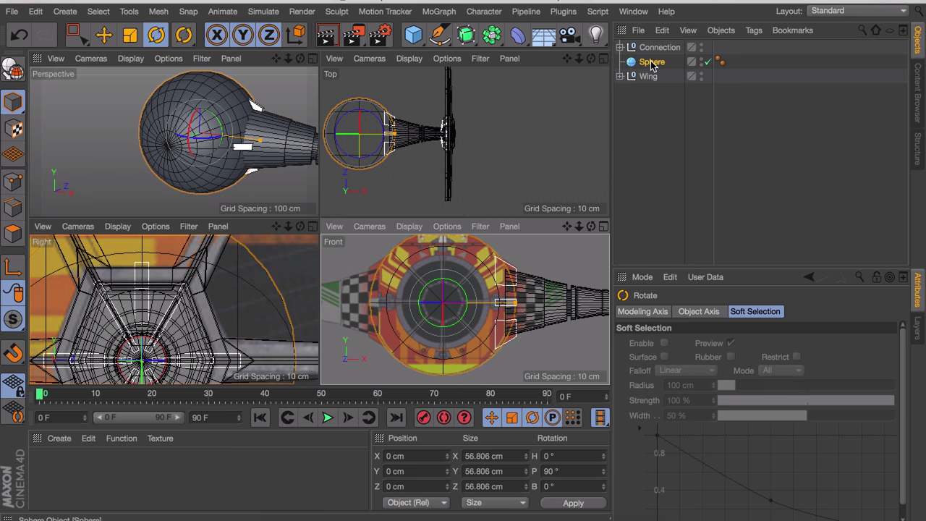
ctrl+drag(651, 62, 651, 69)
click(707, 76)
Convert the original cockpit sphere into an editable polygon object
click(192, 135)
key(F4)
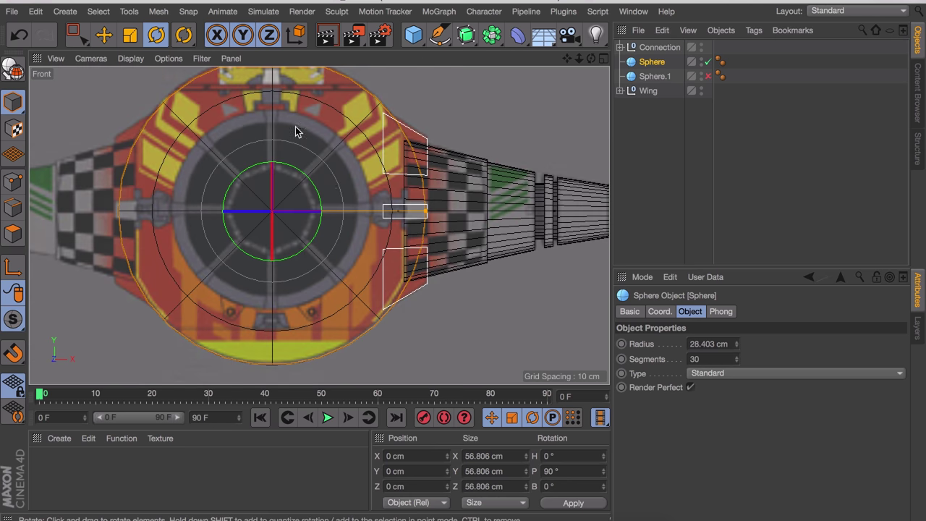
scroll(398, 174, up, 3)
key(c)
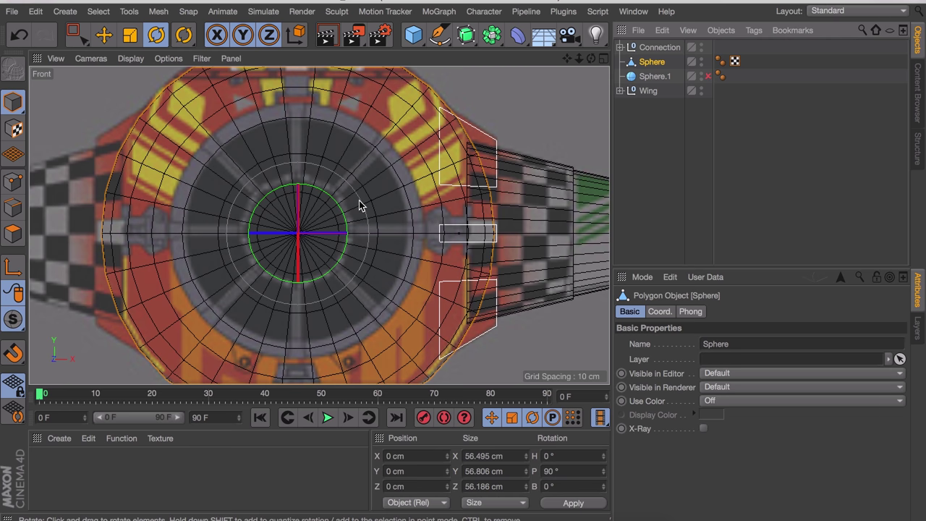
Loop-select all polygon rings inside the round front window of the sphere and extrude them inward, then clear the selection
click(7, 236)
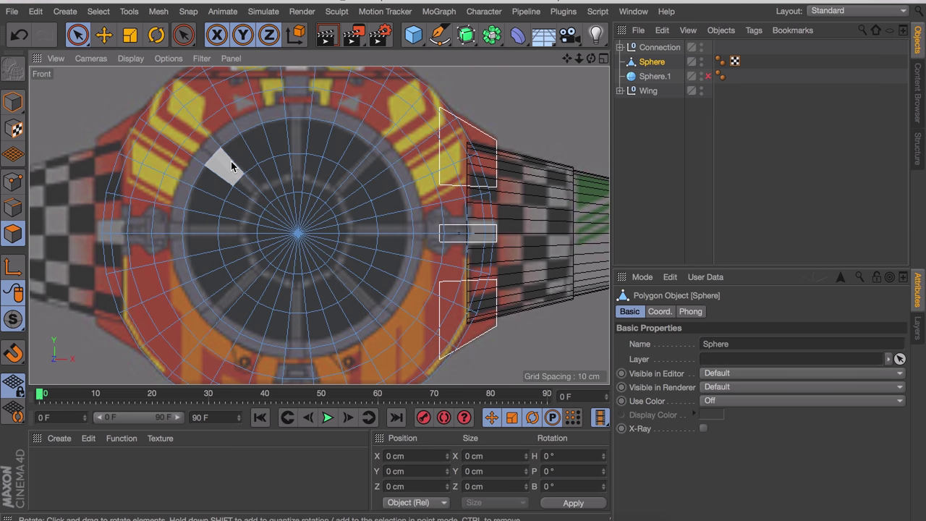
key(9)
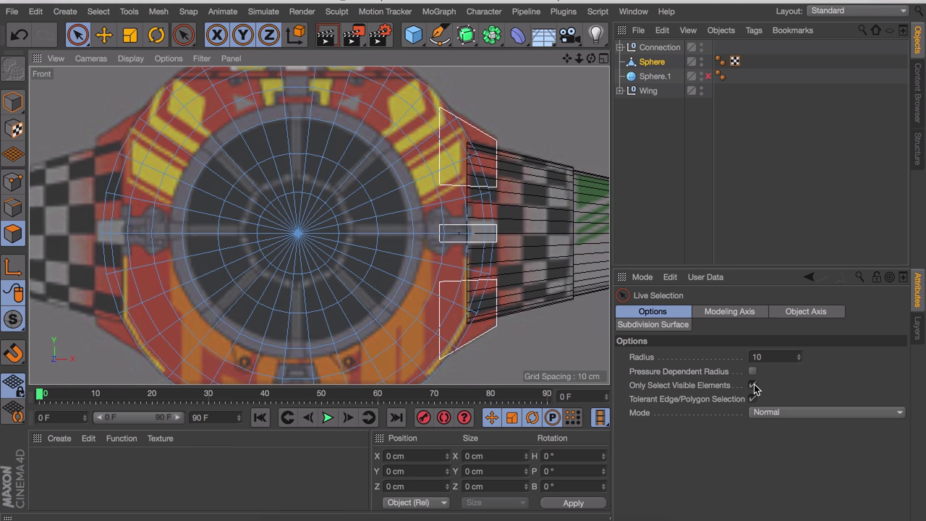
key(u)
key(l)
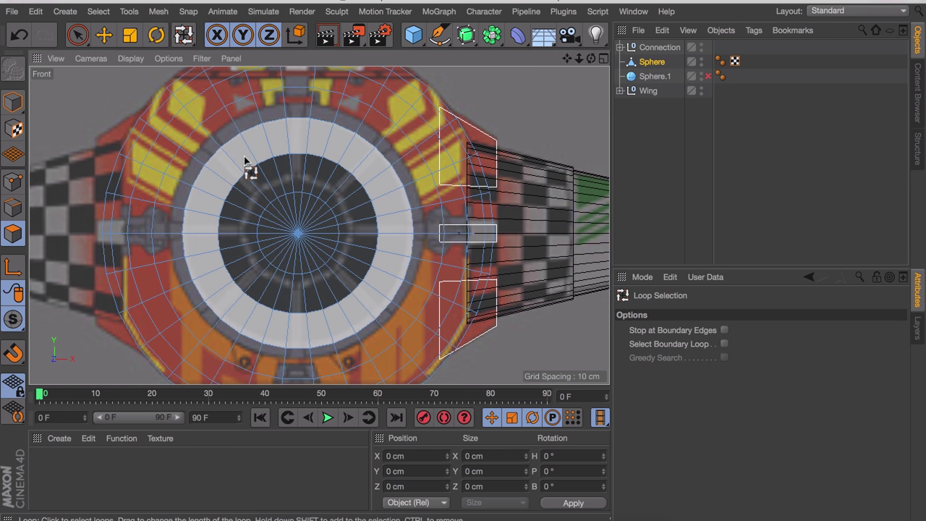
click(245, 159)
shift+click(269, 197)
shift+click(298, 254)
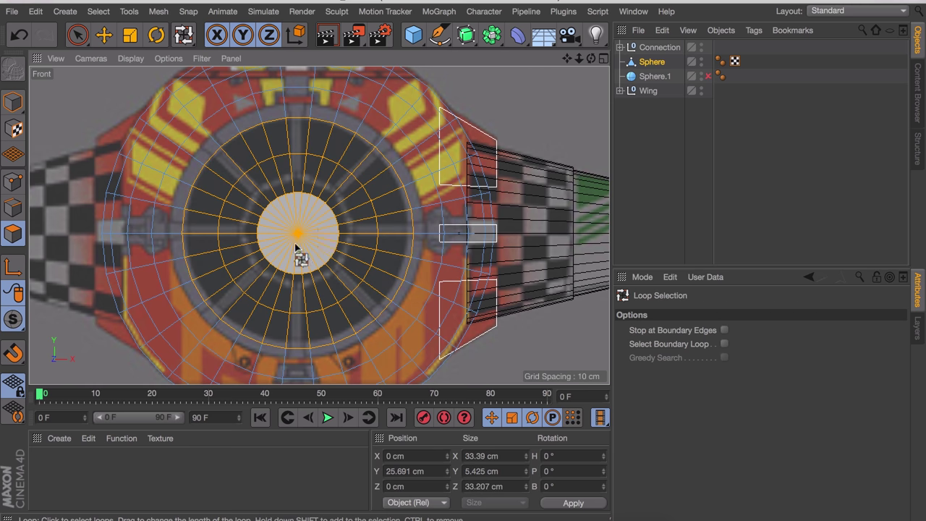
key(d)
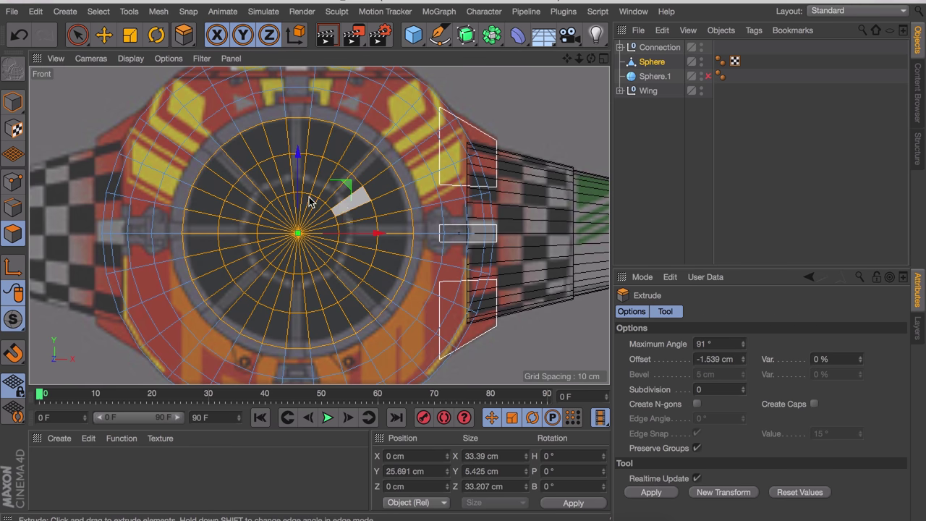
middle_click(341, 205)
middle_click(238, 152)
alt+drag(316, 178, 284, 182)
key(e)
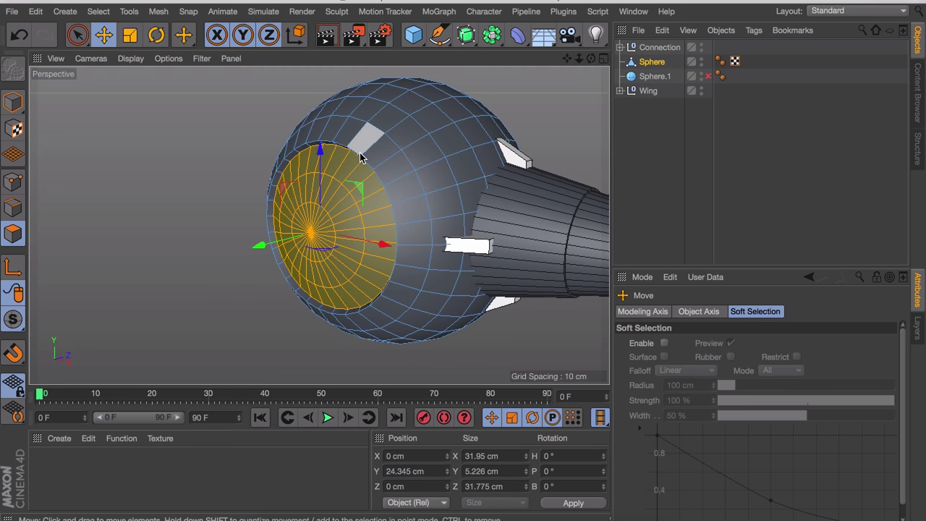
key(ctrl+shift+a)
alt+drag(422, 127, 507, 143)
middle_click(508, 143)
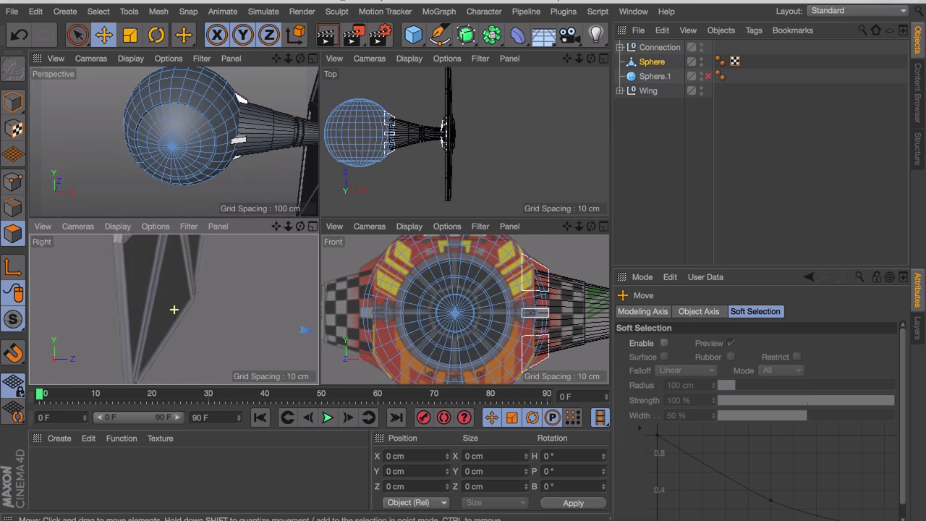
scroll(211, 282, up, 2)
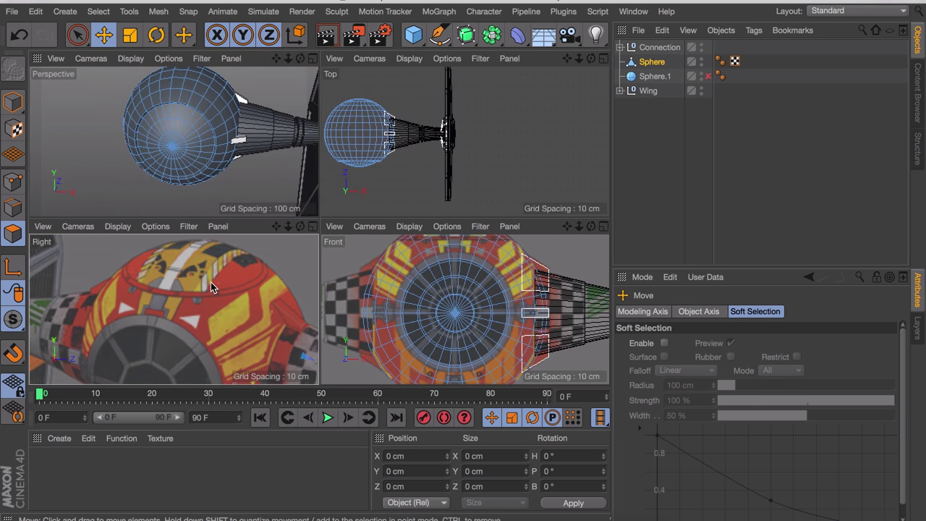
middle_click(210, 282)
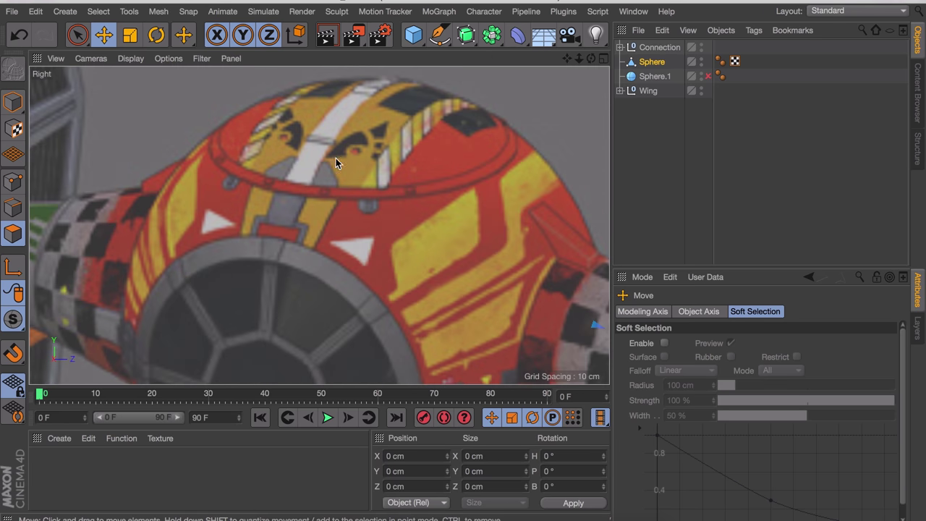
middle_click(236, 157)
alt+drag(191, 114, 213, 186)
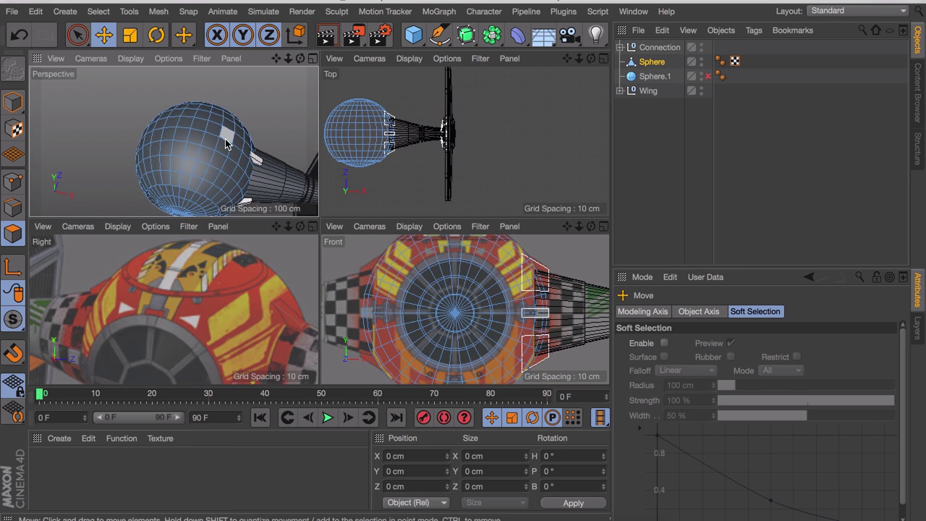
key(k)
key(l)
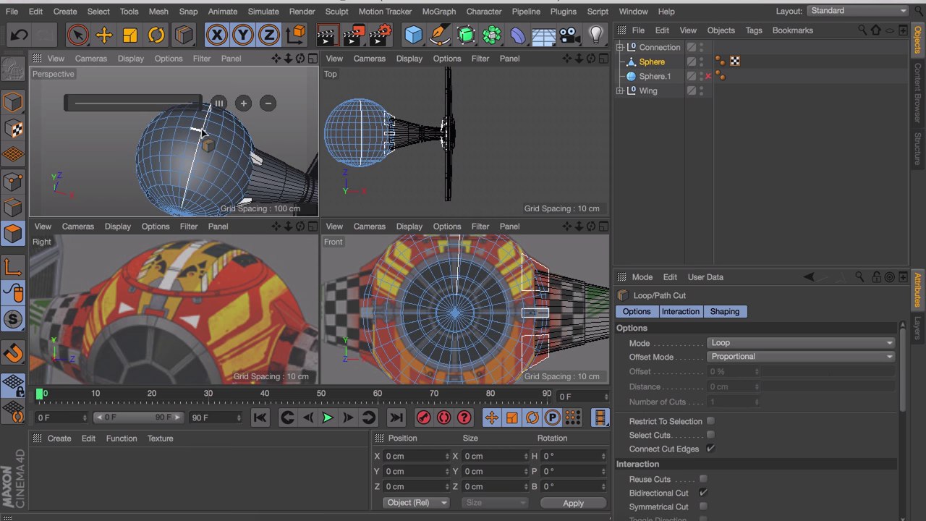
key(e)
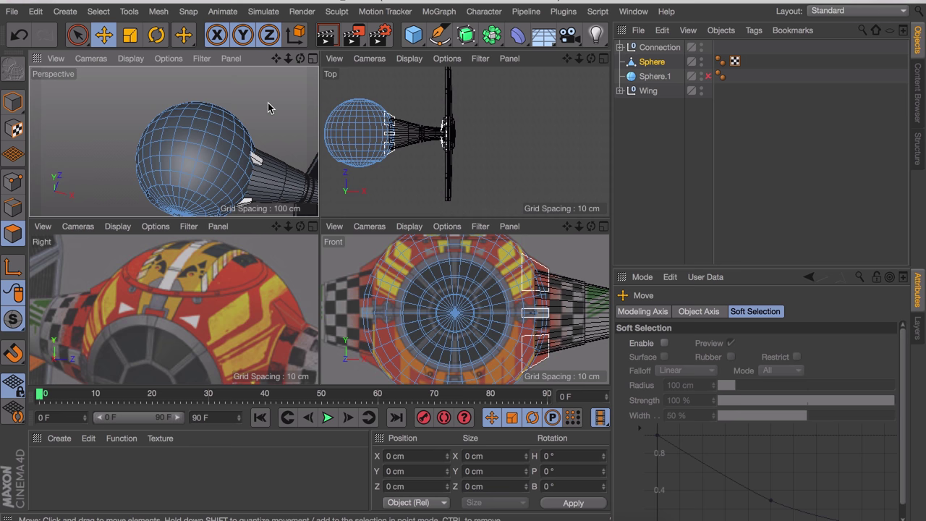
Enable the duplicate sphere and shrink its radius to about 25.77 cm
click(708, 77)
click(642, 78)
alt+middle_drag(203, 179, 202, 158)
alt+drag(212, 138, 155, 144)
key(Return)
drag(258, 190, 252, 188)
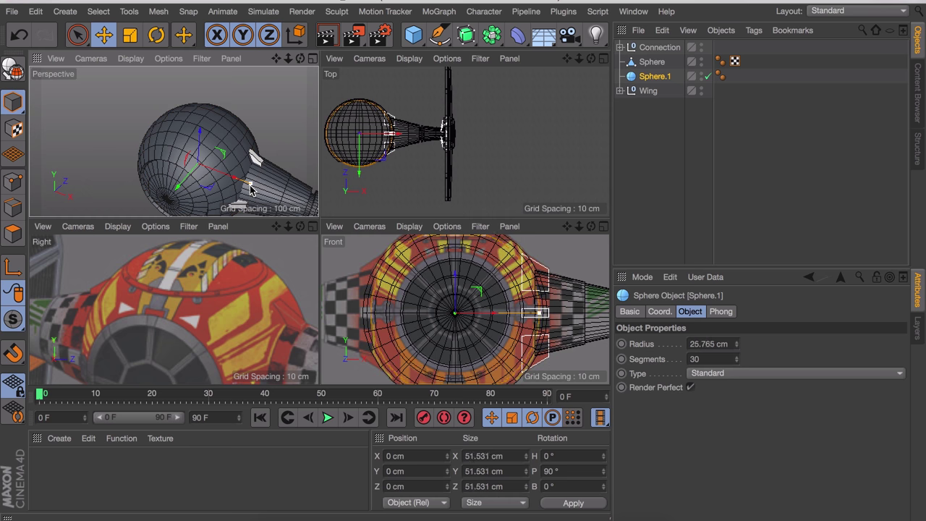
Hide the original sphere in the viewport and rotate the duplicate sphere back to a pitch of 0°
middle_click(183, 176)
alt+middle_drag(282, 329, 252, 256)
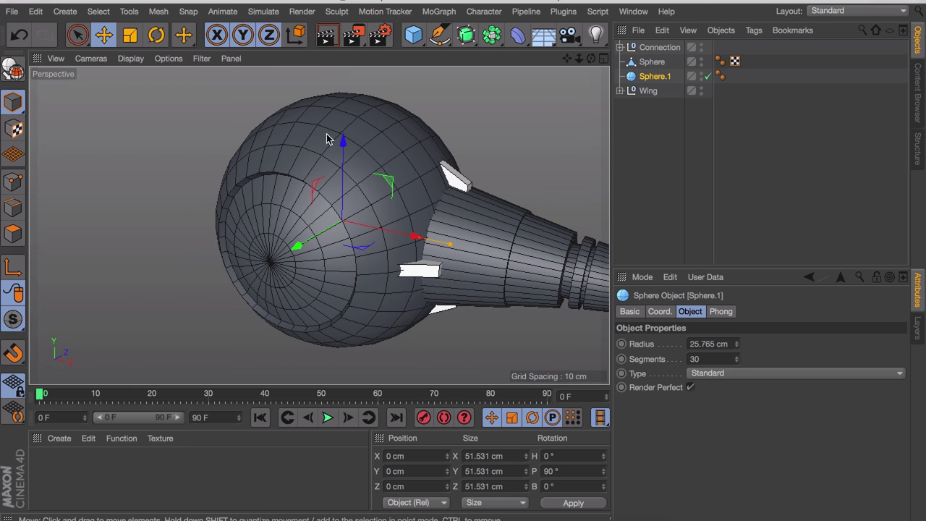
double_click(700, 61)
click(701, 62)
double_click(701, 65)
click(654, 76)
alt+middle_drag(370, 156, 368, 188)
key(r)
drag(315, 238, 378, 246)
alt+middle_drag(345, 166, 335, 224)
Set the top view's background picture offset to X -311.5 and Y -122
middle_click(334, 218)
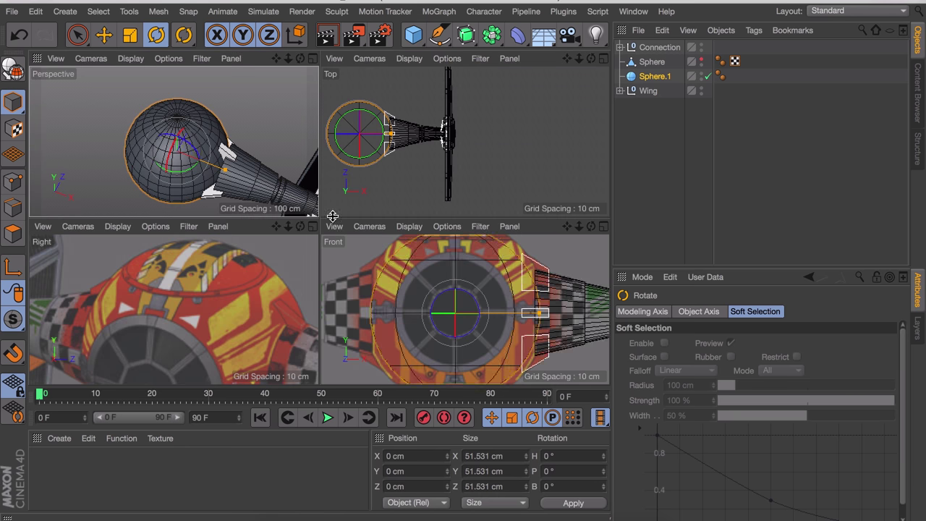
click(446, 59)
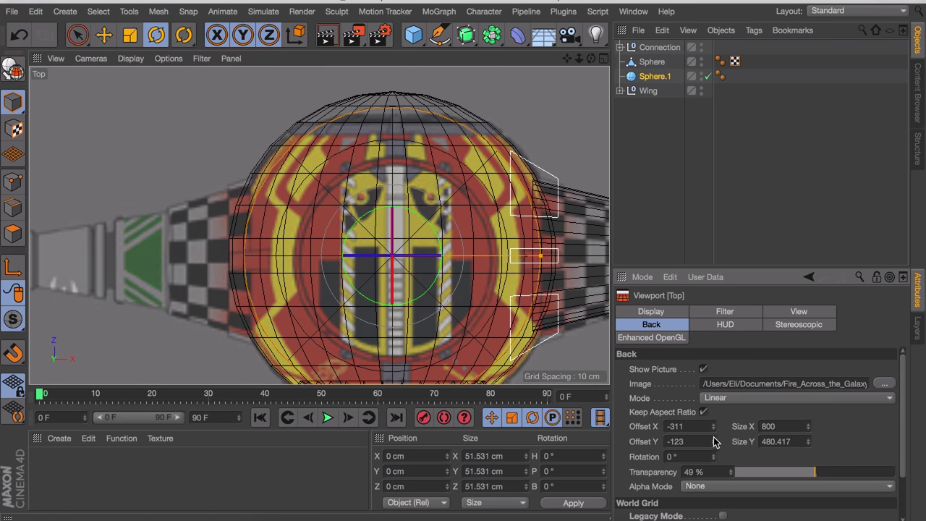
click(713, 424)
click(700, 426)
text(.5)
key(Return)
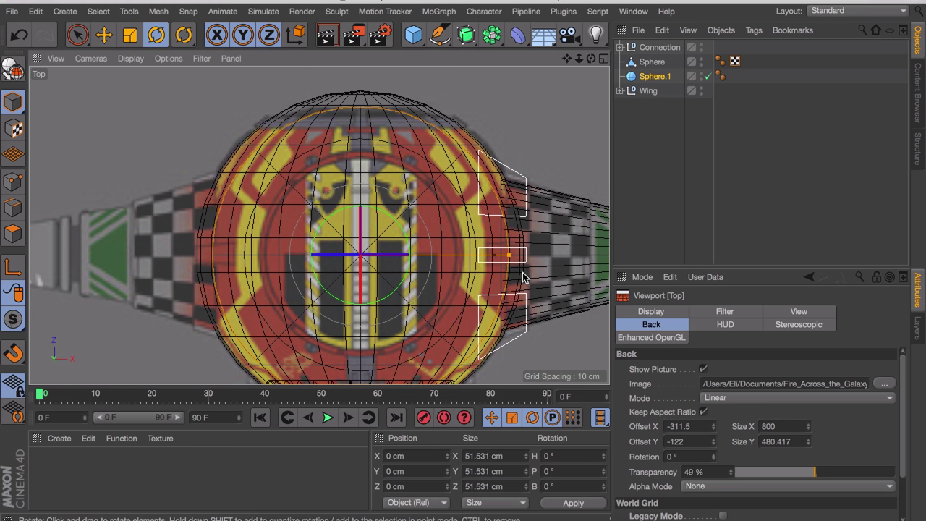
Convert the duplicate sphere into an editable polygon object and hide the original sphere in the viewport
click(653, 62)
click(654, 76)
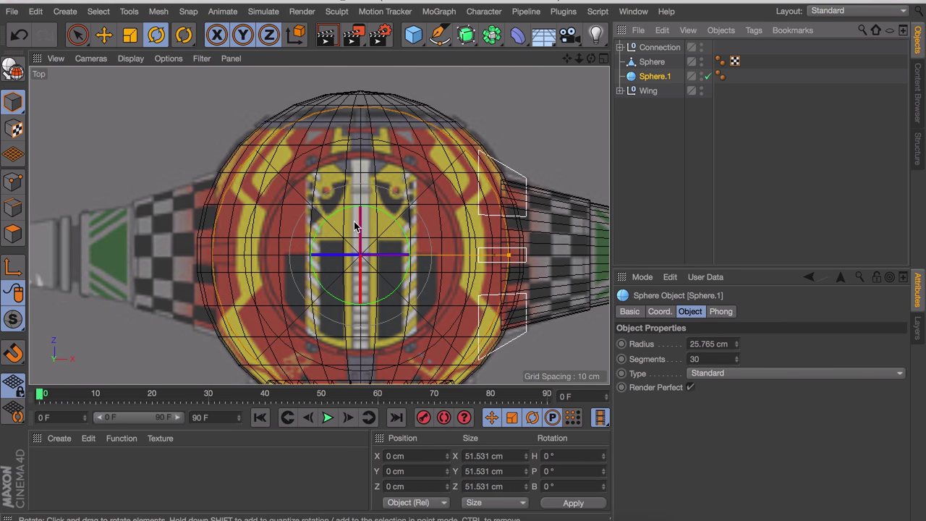
key(c)
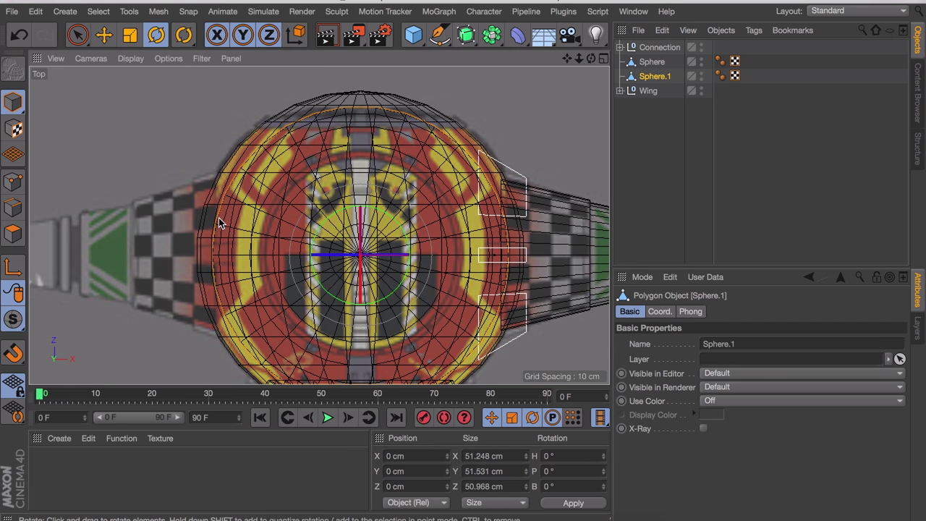
double_click(700, 59)
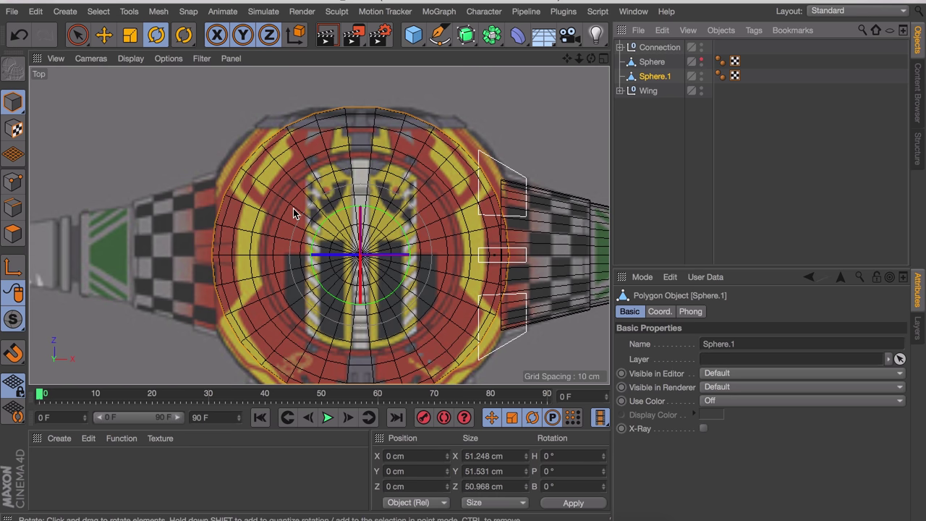
key(k)
key(l)
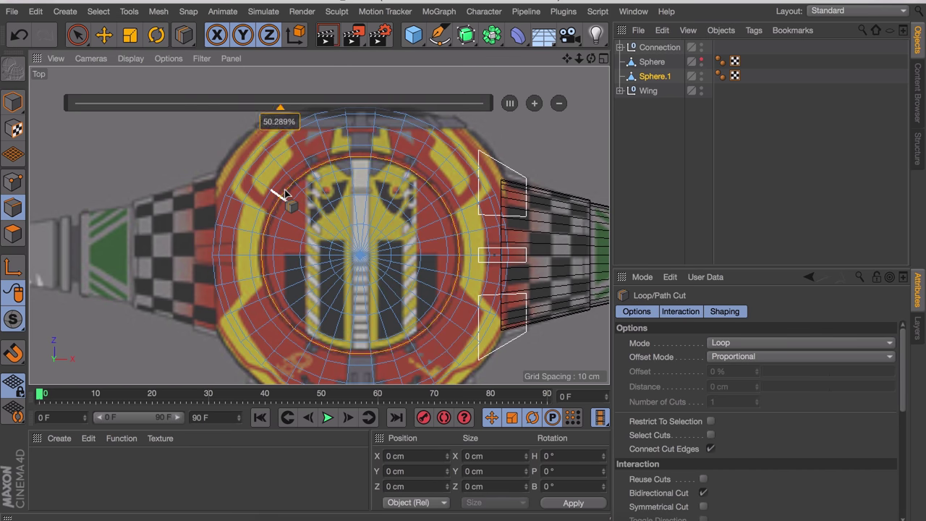
key(u)
key(l)
key(e)
Loop-select the duplicate sphere's polygon rings covering the top hatch, show the original sphere, and extrude the hatch polygons outward
click(12, 231)
key(u)
key(l)
drag(317, 182, 427, 265)
click(701, 59)
middle_click(309, 181)
middle_click(272, 151)
key(d)
alt+drag(343, 272, 350, 172)
alt+right_drag(350, 172, 380, 282)
key(super+z)
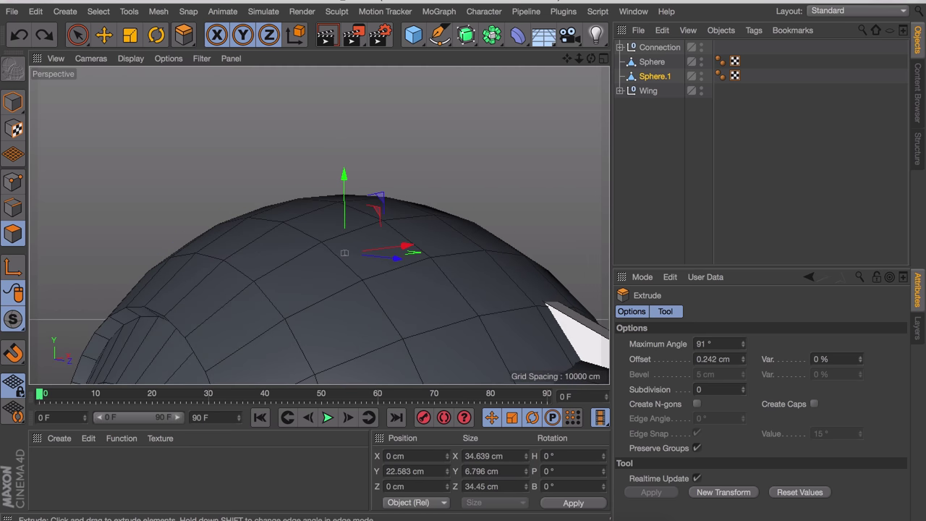
key(ctrl+y)
key(e)
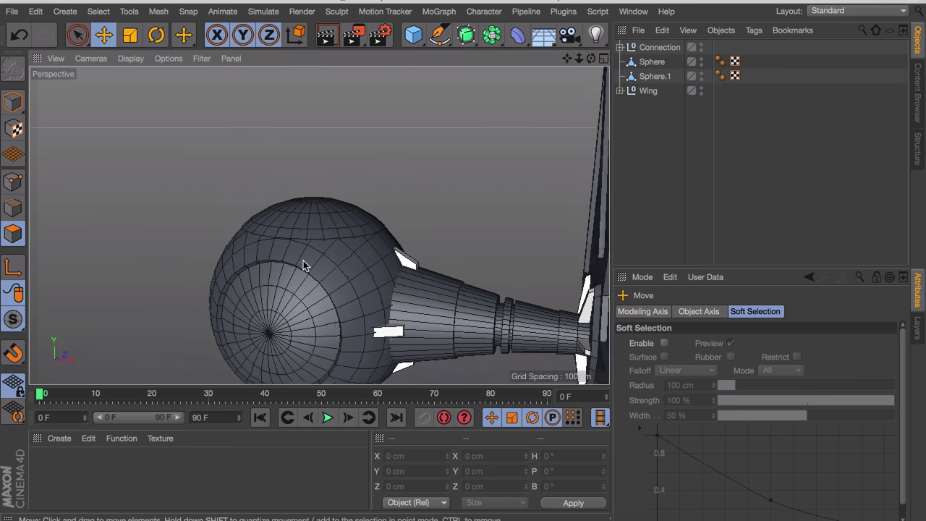
Inspect the cockpit from the front and rear, and compare it with the top and front reference pictures
alt+drag(303, 261, 374, 171)
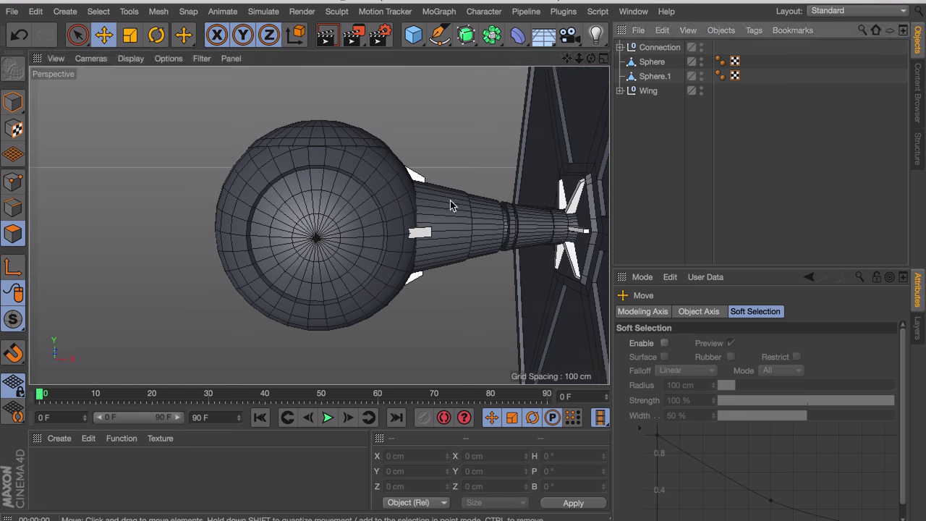
alt+drag(505, 197, 307, 186)
alt+drag(318, 225, 217, 234)
middle_click(217, 234)
scroll(173, 310, down, 5)
alt+middle_drag(174, 309, 107, 257)
alt+middle_drag(215, 313, 223, 343)
alt+right_drag(223, 343, 261, 337)
alt+middle_drag(262, 337, 232, 373)
alt+right_drag(232, 373, 253, 390)
Rotate the original sphere so its rear pole lines up with the yellow tail section in the top reference picture
click(198, 141)
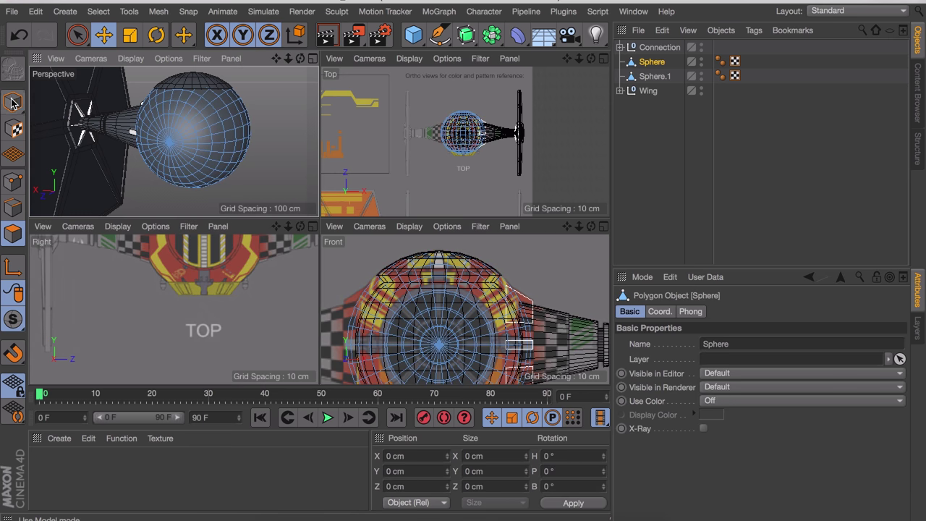
click(13, 103)
scroll(469, 138, up, 5)
key(r)
drag(474, 115, 399, 152)
scroll(475, 182, up, 4)
key(super+z)
drag(459, 113, 462, 183)
key(Return)
Loop-select the two polygon rings surrounding the original sphere's rear pole
alt+drag(202, 135, 188, 114)
key(u)
key(l)
click(191, 116)
shift+click(201, 123)
key(d)
key(e)
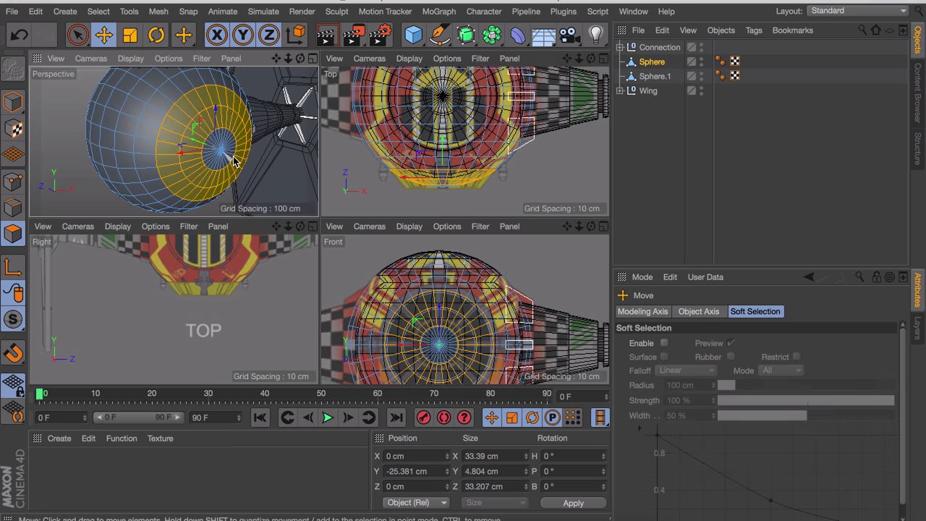
Pull the edge loop around the rear pole outward to the tail's end and scale it to about 93%
click(13, 208)
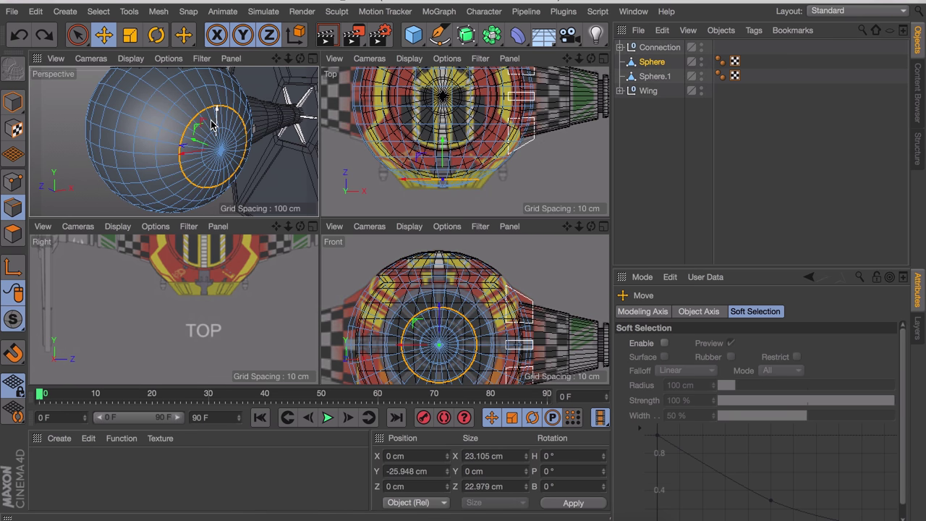
mouse_move(195, 142)
mouse_down()
mouse_move(207, 142)
mouse_move(190, 152)
mouse_up()
key(t)
drag(206, 116, 191, 112)
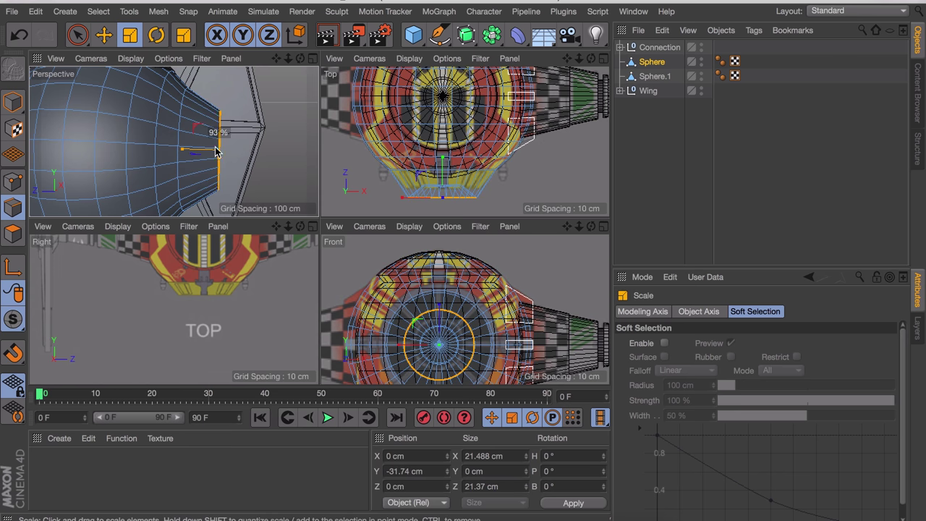
Loop-select the polygon ring on the end of the tail and inset it with Extrude Inner
alt+drag(202, 149, 133, 149)
alt+drag(219, 125, 124, 147)
scroll(238, 116, up, 2)
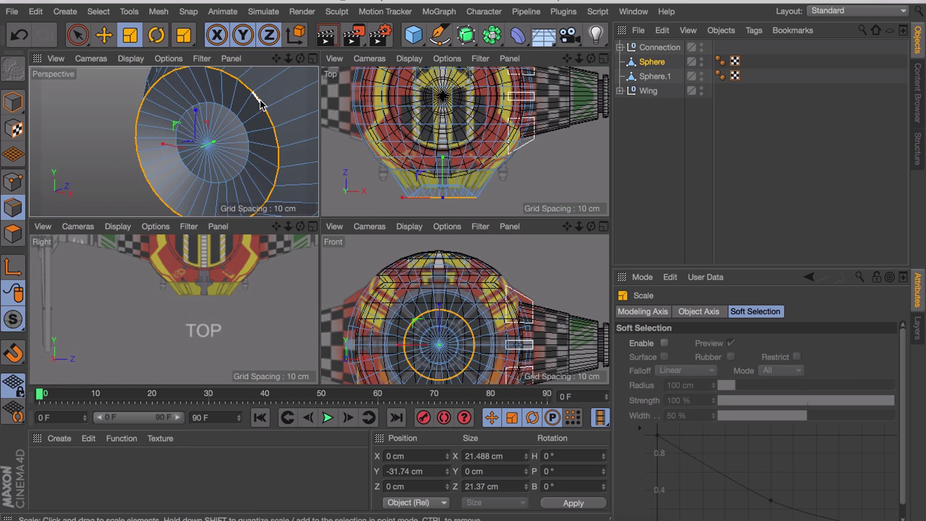
key(i)
key(Return)
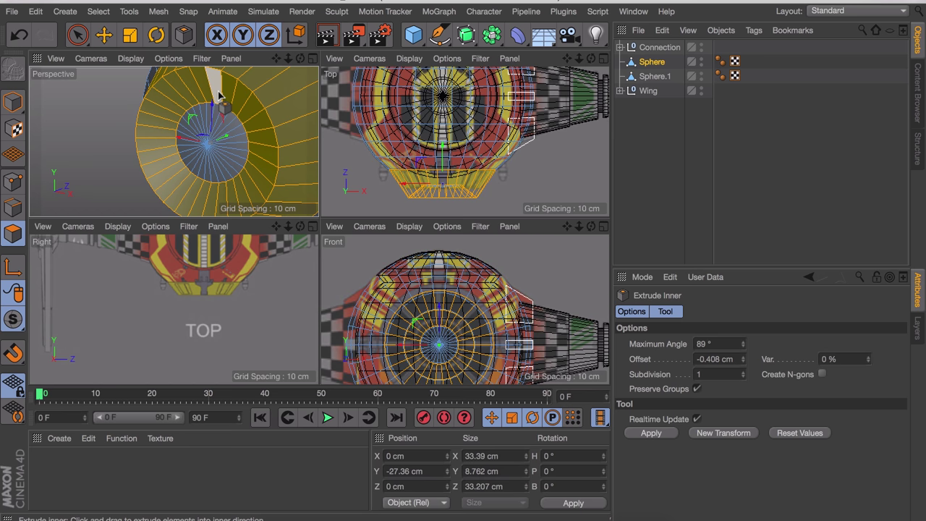
key(u)
key(l)
click(231, 99)
key(i)
drag(231, 99, 290, 123)
Extrude the inset tail ring and deselect all polygons
key(d)
key(e)
drag(204, 147, 43, 97)
key(super+shift+a)
Rotate the original sphere back so its tail faces the rear, and deselect the object
alt+right_drag(276, 114, 190, 138)
alt+drag(190, 137, 477, 134)
click(655, 75)
click(12, 101)
click(223, 145)
key(r)
middle_click(316, 154)
key(super+shift+a)
alt+drag(216, 197, 215, 178)
alt+middle_drag(215, 179, 285, 227)
mouse_move(285, 227)
alt+mouse_down()
mouse_move(269, 217)
mouse_move(276, 241)
alt+mouse_up()
middle_click(276, 241)
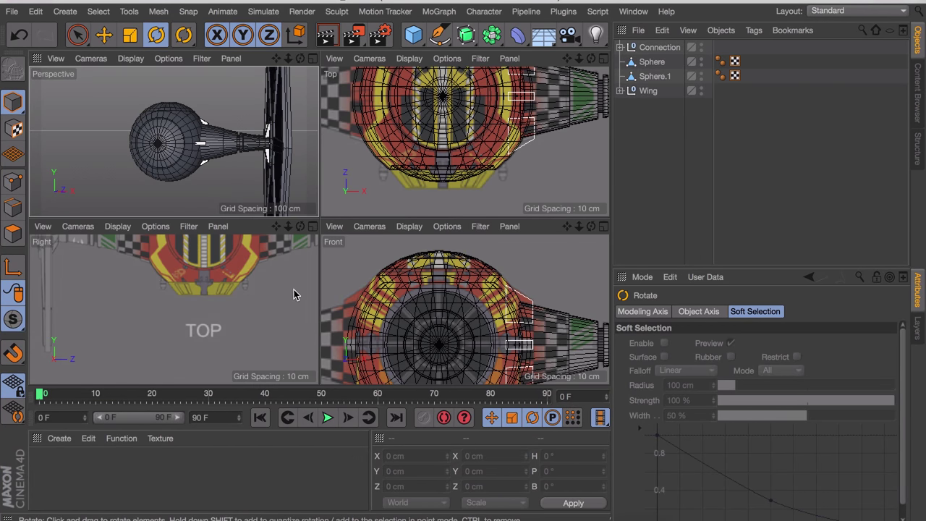
alt+middle_drag(424, 327, 350, 289)
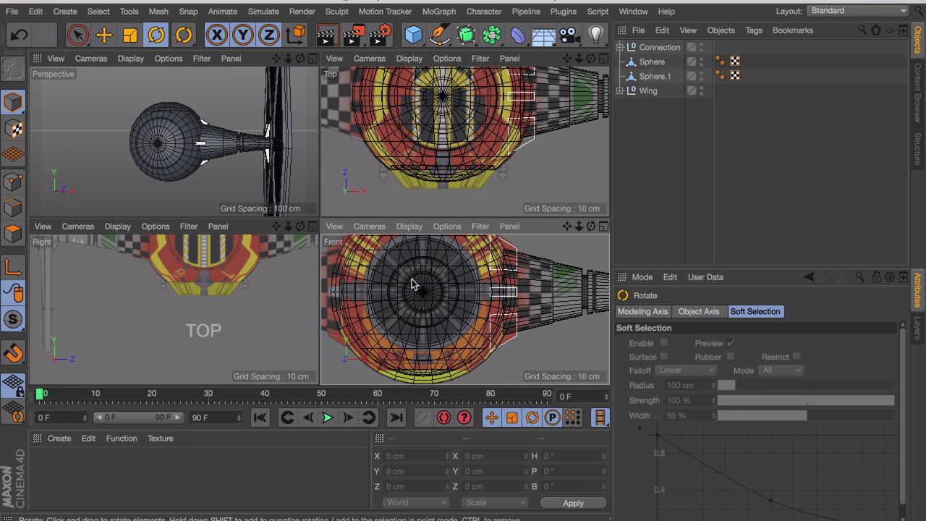
Add a Tube object and rotate it to a pitch of 90° so it faces the cockpit's front
click(413, 35)
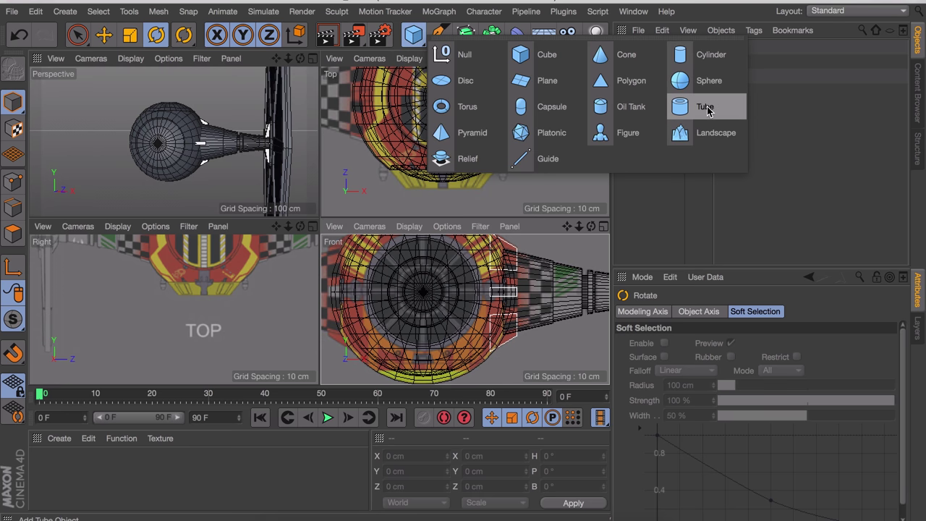
click(705, 107)
scroll(486, 290, down, 8)
key(r)
shift+drag(489, 308, 568, 308)
key(super+z)
scroll(193, 169, down, 6)
drag(194, 169, 3, 214)
Scale the tube to about 7.9 cm outer and 7.1 cm inner radius around the window's centre, at Z -21.488 cm
key(t)
key(e)
scroll(478, 308, up, 10)
scroll(174, 169, up, 6)
alt+drag(217, 161, 174, 181)
drag(155, 172, 130, 185)
scroll(489, 304, up, 4)
drag(491, 302, 474, 302)
drag(156, 196, 145, 188)
Set the tube's rotation segments to 8 so it matches the octagonal window frame in the front reference
middle_click(478, 275)
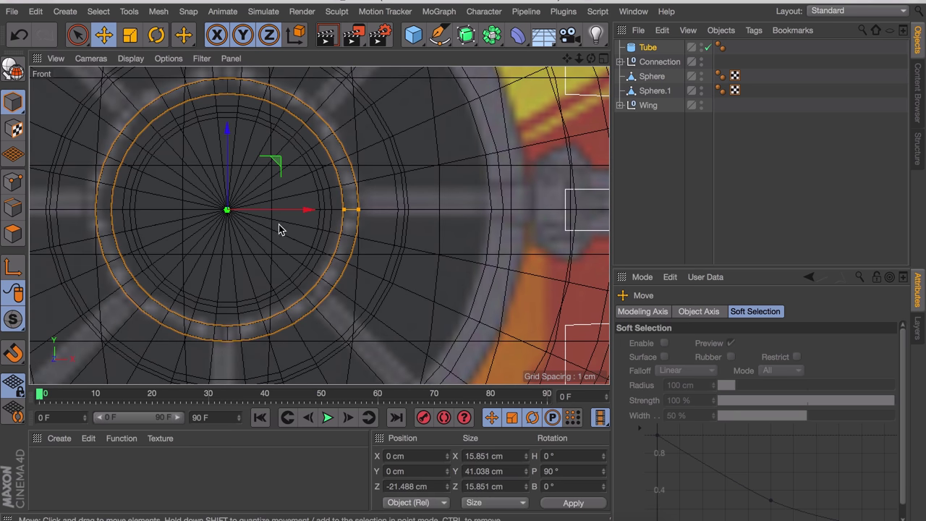
alt+middle_drag(278, 229, 354, 269)
scroll(353, 273, down, 2)
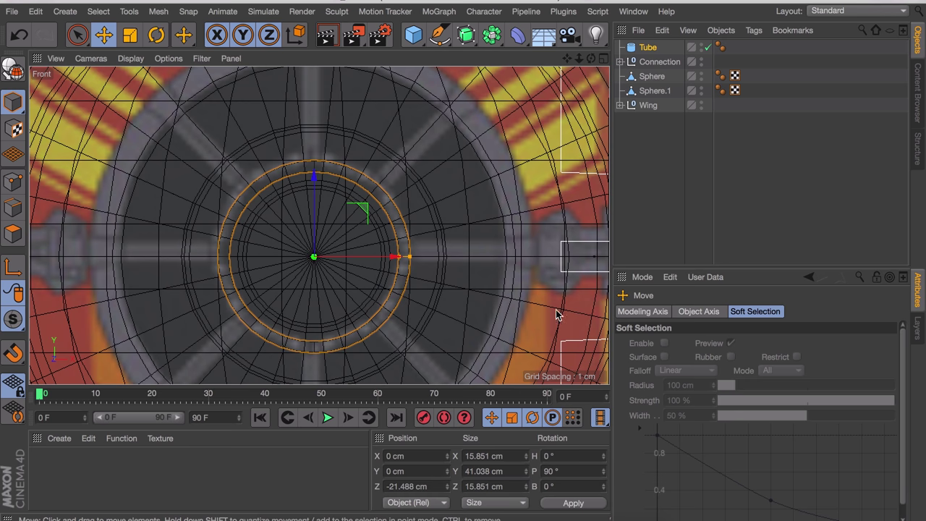
click(635, 51)
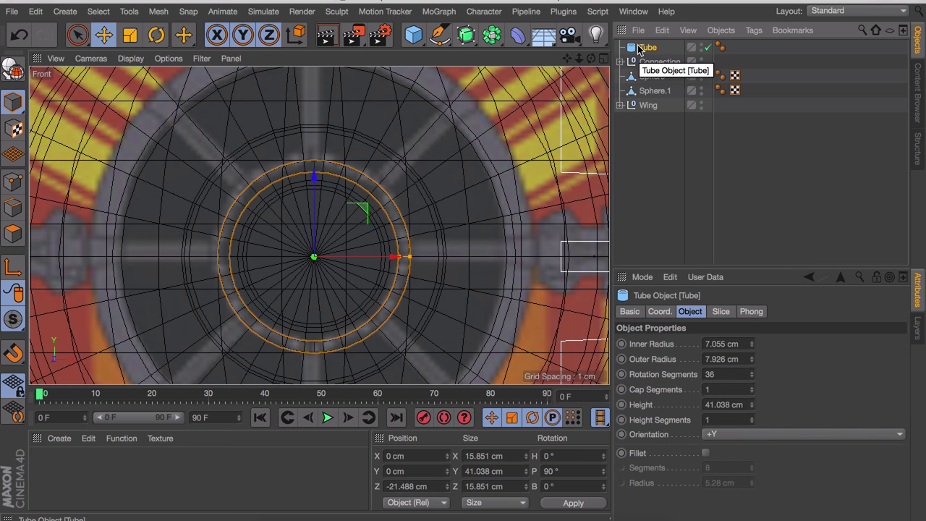
drag(752, 371, 752, 390)
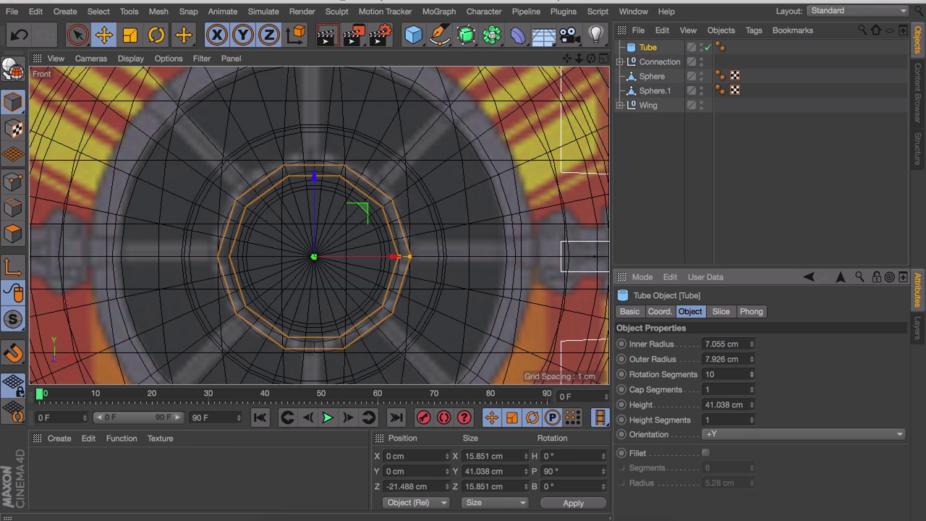
click(752, 372)
click(751, 372)
click(751, 377)
click(750, 378)
click(751, 378)
click(751, 378)
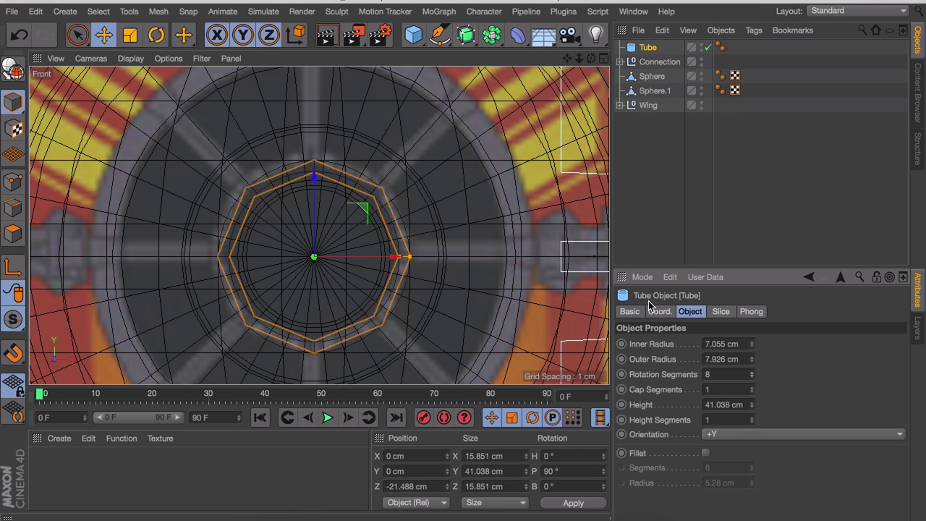
Shorten the tube to a height of about 2 cm and seat it against the cockpit's front window
middle_click(423, 168)
scroll(209, 149, up, 3)
middle_click(217, 148)
alt+drag(256, 142, 318, 166)
drag(286, 329, 427, 251)
drag(334, 236, 210, 287)
drag(289, 326, 312, 319)
drag(209, 287, 334, 236)
alt+drag(382, 262, 434, 217)
drag(424, 219, 418, 219)
alt+drag(344, 221, 278, 274)
drag(351, 283, 367, 280)
drag(285, 276, 312, 273)
Convert the tube into an editable polygon object and select the eight corner edges on its outer side
key(c)
alt+drag(405, 221, 455, 223)
alt+right_drag(367, 217, 424, 120)
click(12, 208)
alt+drag(295, 208, 347, 202)
shift+click(233, 255)
alt+drag(234, 254, 297, 217)
shift+click(295, 235)
shift+click(340, 310)
shift+click(413, 350)
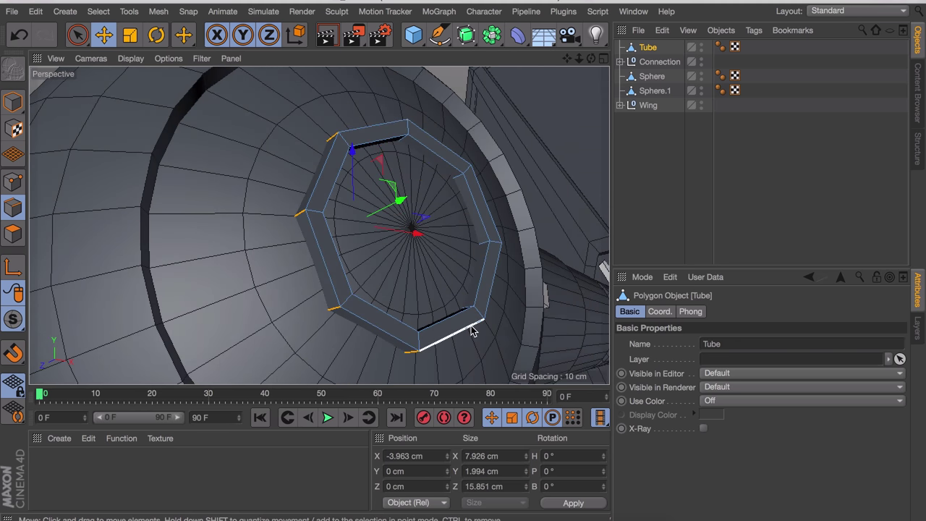
alt+drag(473, 331, 412, 322)
shift+click(494, 316)
shift+click(508, 233)
double_click(701, 73)
click(701, 73)
alt+drag(470, 170, 531, 162)
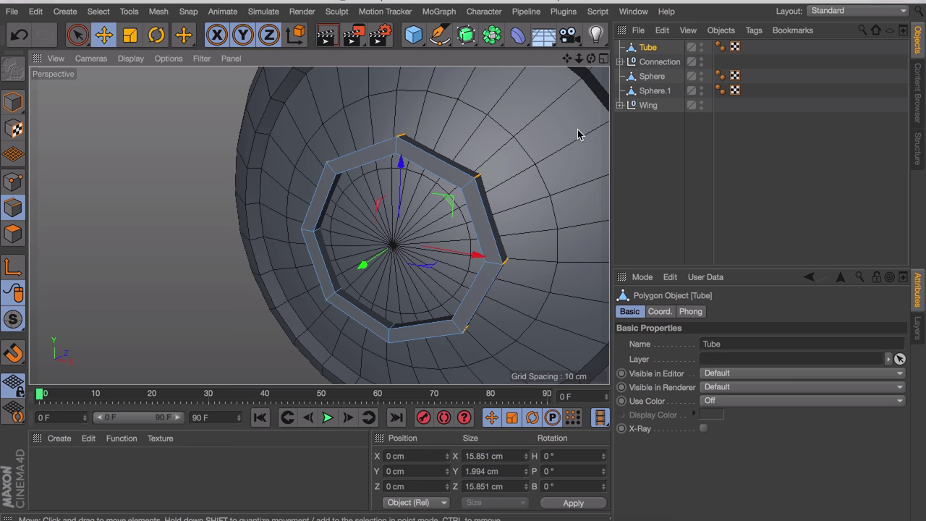
Start a Bevel on the tube's outer corner edges and set the bevel mode to Chamfer
key(m)
key(s)
alt+drag(468, 143, 505, 197)
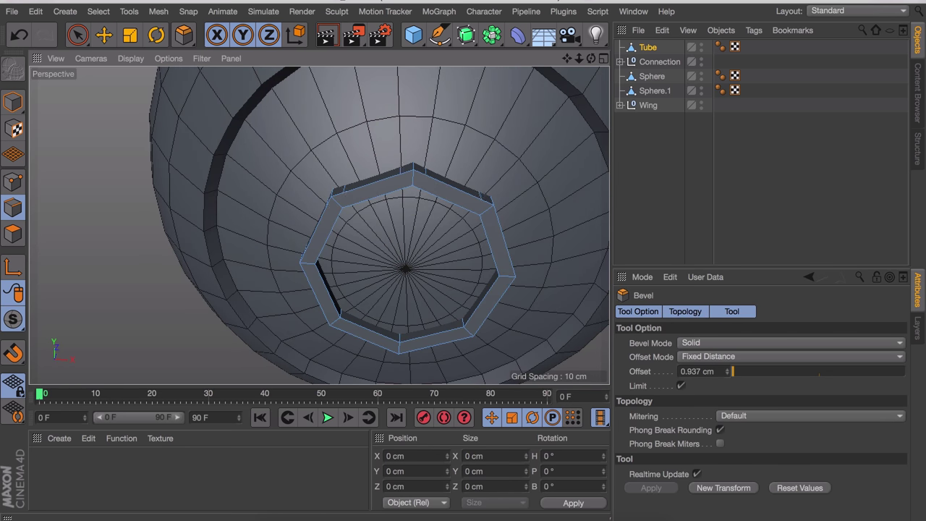
click(708, 342)
click(705, 357)
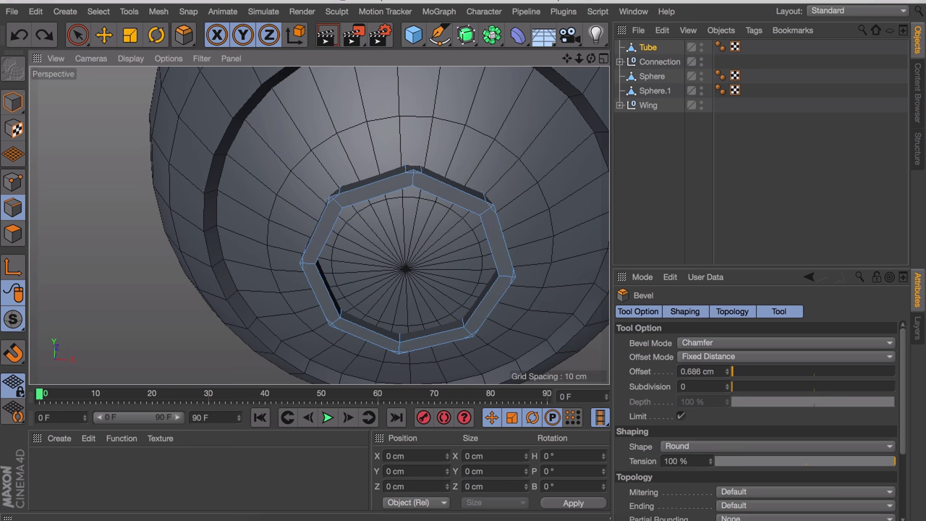
Undo the corner bevel, optimize all of the tube's points, and return to edge editing
scroll(422, 182, up, 4)
mouse_move(438, 148)
alt+mouse_down()
mouse_move(488, 89)
mouse_move(523, 131)
mouse_move(434, 132)
alt+mouse_up()
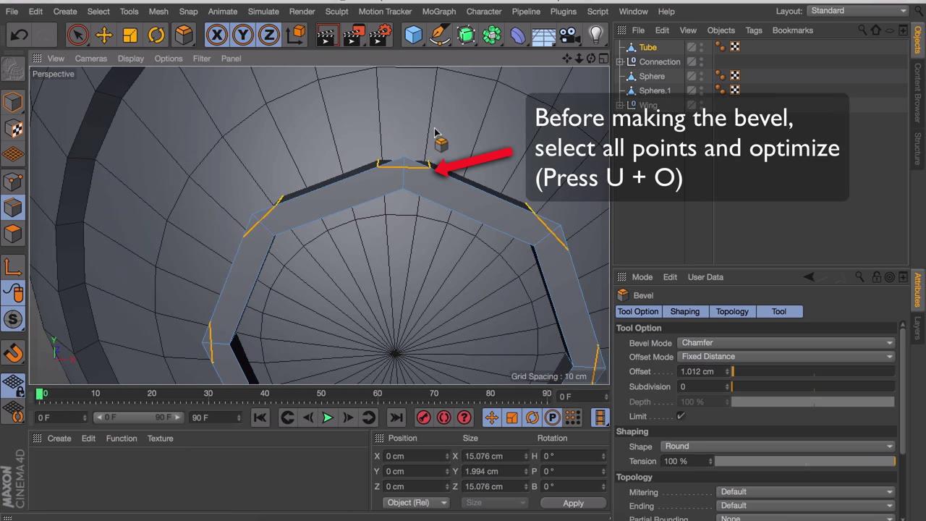
click(12, 181)
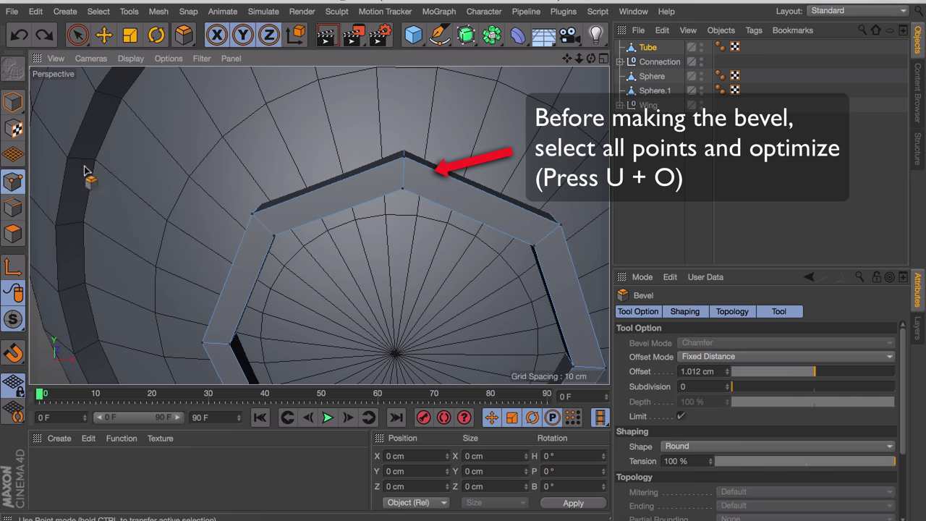
click(22, 206)
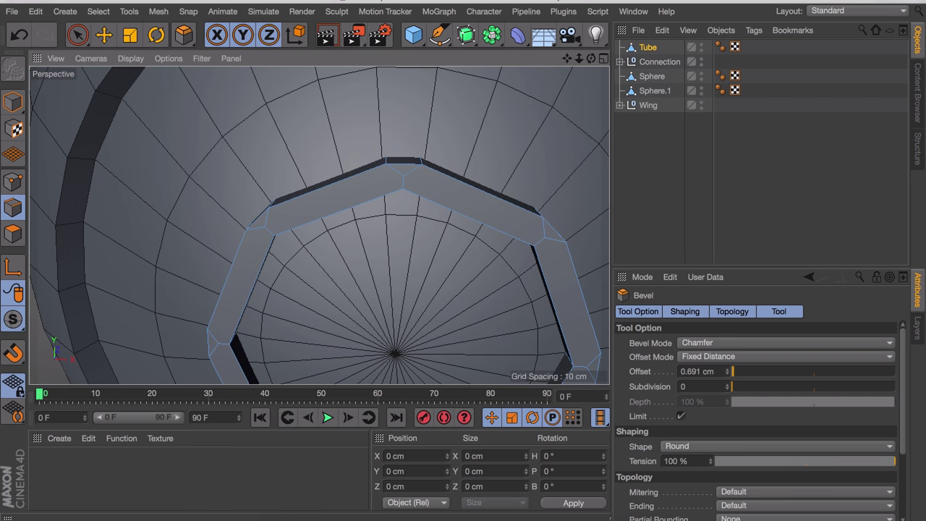
Chamfer the tube's eight outer corner edges by about 1.04 cm, matching the spoke width in the front reference
drag(436, 138, 435, 138)
key(super+z)
middle_click(426, 133)
middle_click(347, 230)
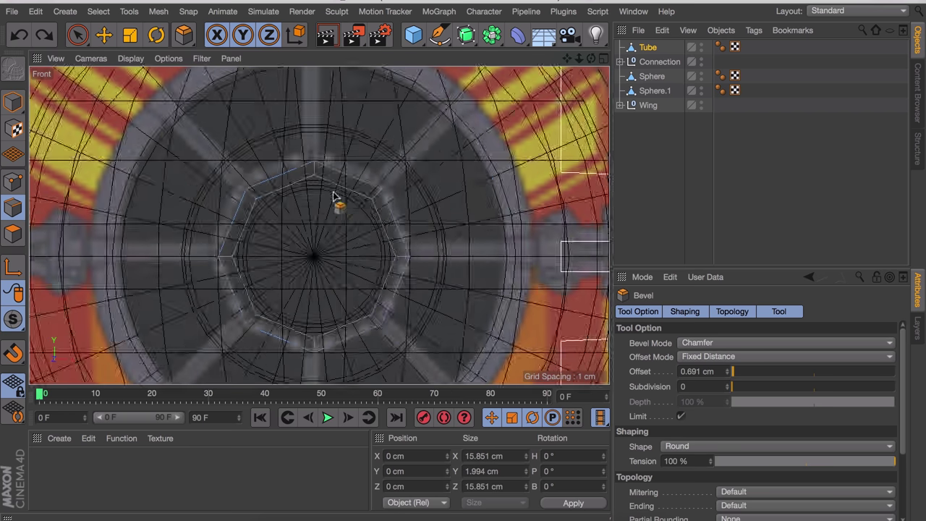
alt+middle_drag(303, 190, 321, 225)
alt+right_drag(321, 225, 472, 232)
alt+middle_drag(471, 231, 432, 179)
alt+right_drag(432, 179, 509, 270)
alt+middle_drag(510, 270, 464, 188)
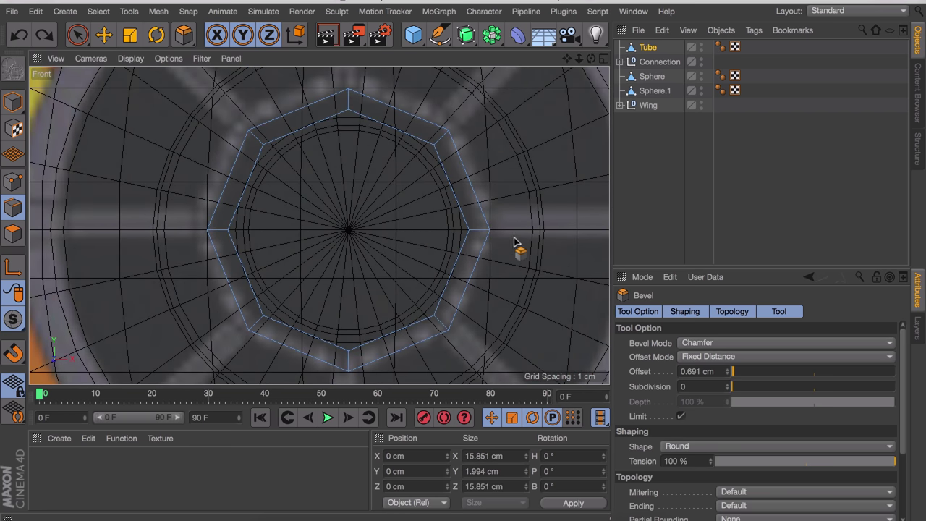
drag(464, 188, 486, 188)
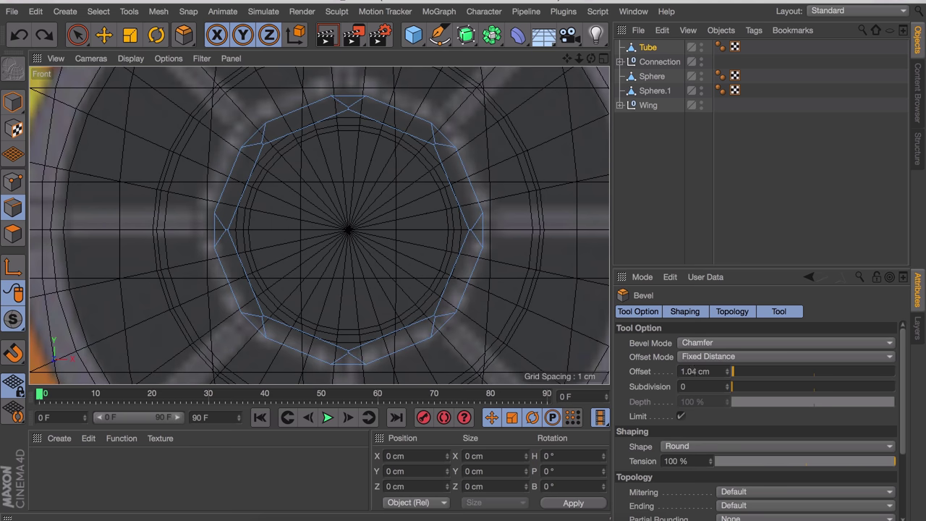
Select the small chamfered polygons on the outer corners of the window ring
middle_click(347, 229)
middle_click(304, 167)
key(Return)
key(e)
alt+drag(319, 225, 434, 223)
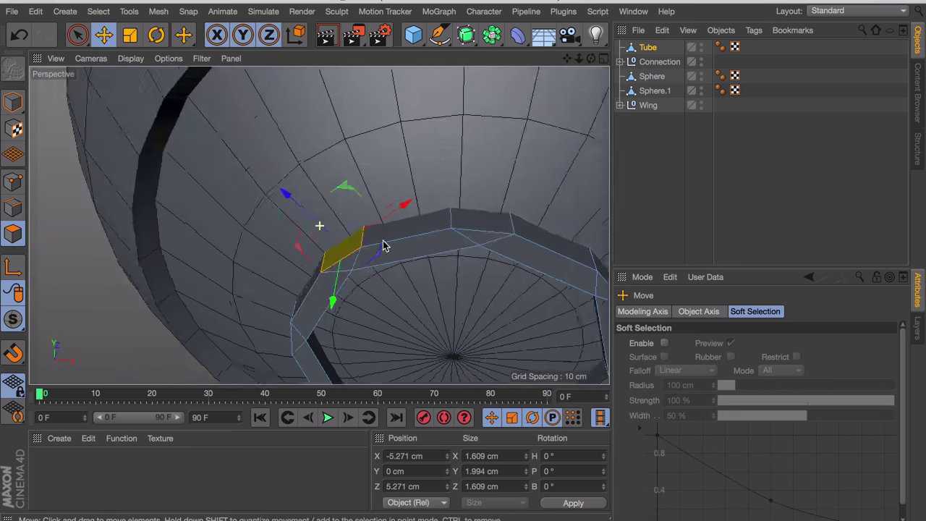
alt+right_drag(434, 224, 448, 116)
click(448, 116)
shift+click(496, 149)
shift+click(365, 212)
alt+drag(366, 212, 392, 192)
alt+right_drag(401, 207, 401, 171)
alt+drag(401, 171, 370, 149)
Extrude the selected corner polygons outward in two segments to form the window spokes, the outer one about 6 cm long
key(d)
drag(409, 177, 477, 177)
drag(434, 210, 564, 217)
key(super+z)
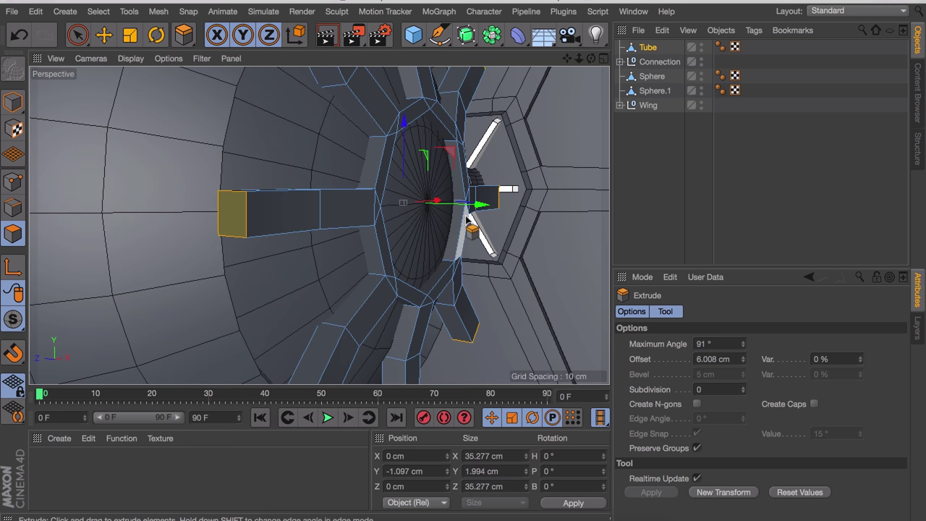
Move the outer ends of the spokes back against the window surface, to about Y -5.3 cm
drag(481, 207, 361, 176)
scroll(369, 213, down, 4)
scroll(448, 191, up, 4)
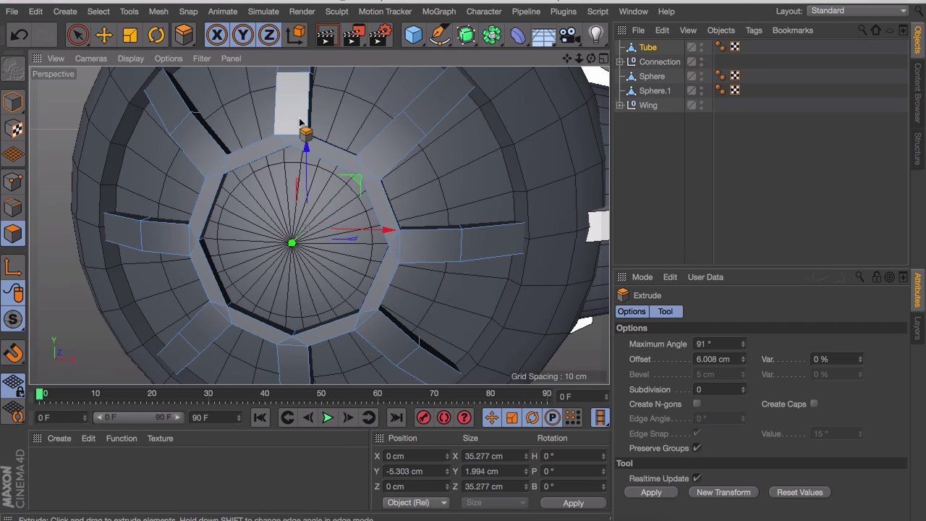
Loop-select the front polygons of the octagonal window ring and extrude them
alt+drag(355, 212, 302, 212)
alt+right_drag(319, 193, 337, 146)
key(u)
key(l)
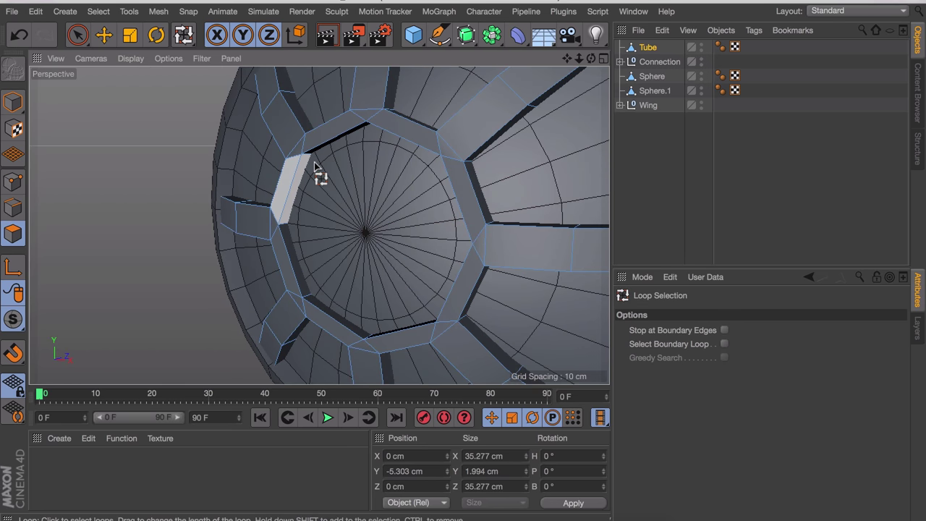
click(314, 155)
key(d)
drag(378, 223, 519, 212)
key(e)
Clear the selection and delete the Tube's Phong tag to give the window frame flat shading
click(687, 166)
scroll(512, 202, down, 5)
click(720, 46)
key(Delete)
Render the perspective view to examine the window frame's shading and the faceting along the hatch edge
key(super+r)
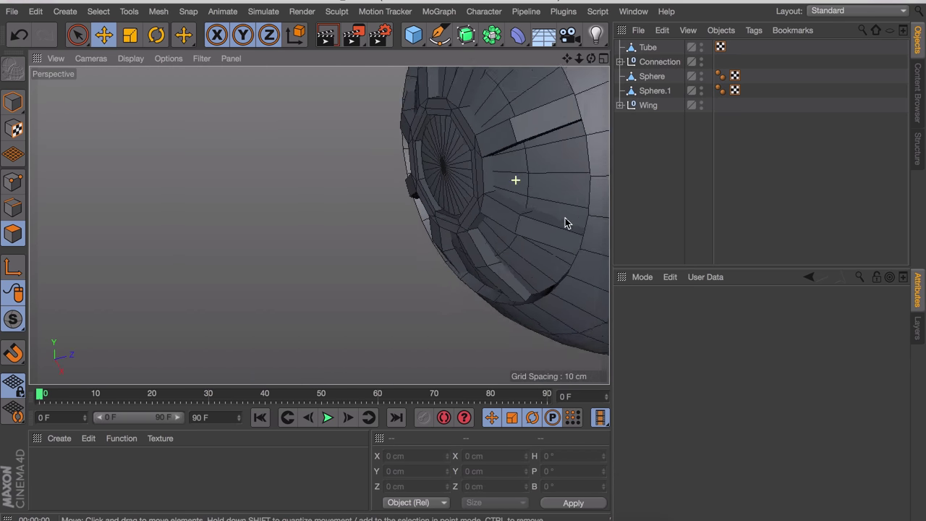
scroll(519, 212, down, 5)
alt+middle_drag(550, 183, 352, 176)
key(Return)
alt+drag(339, 133, 359, 163)
alt+middle_drag(336, 161, 381, 198)
scroll(380, 161, up, 3)
alt+drag(381, 163, 338, 143)
key(ctrl+r)
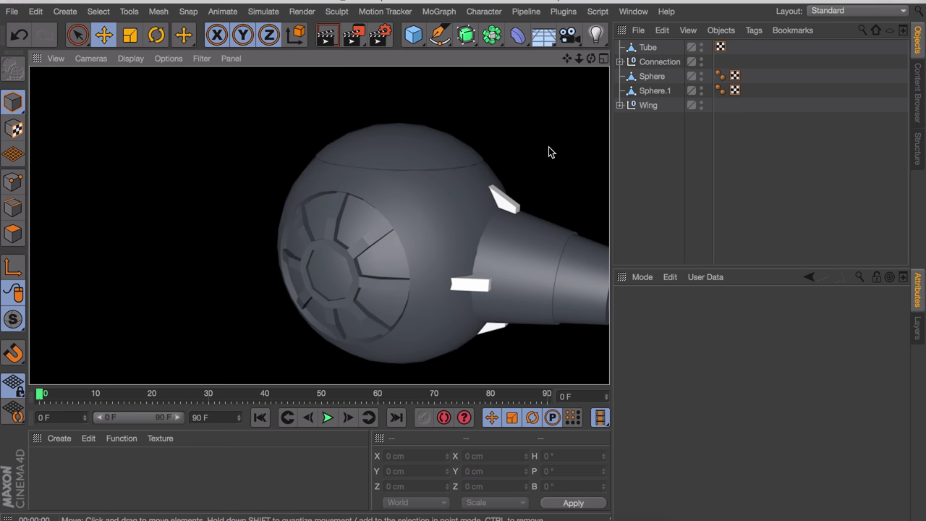
scroll(442, 164, up, 6)
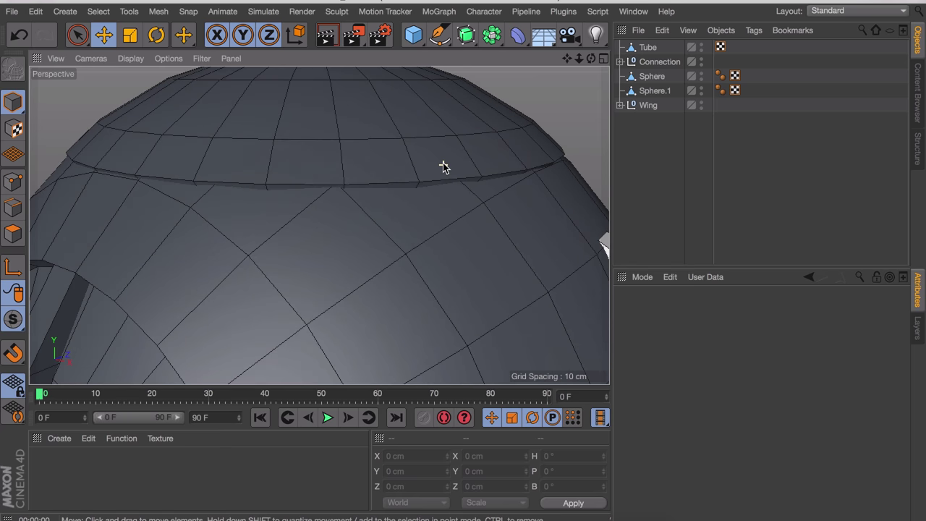
click(328, 36)
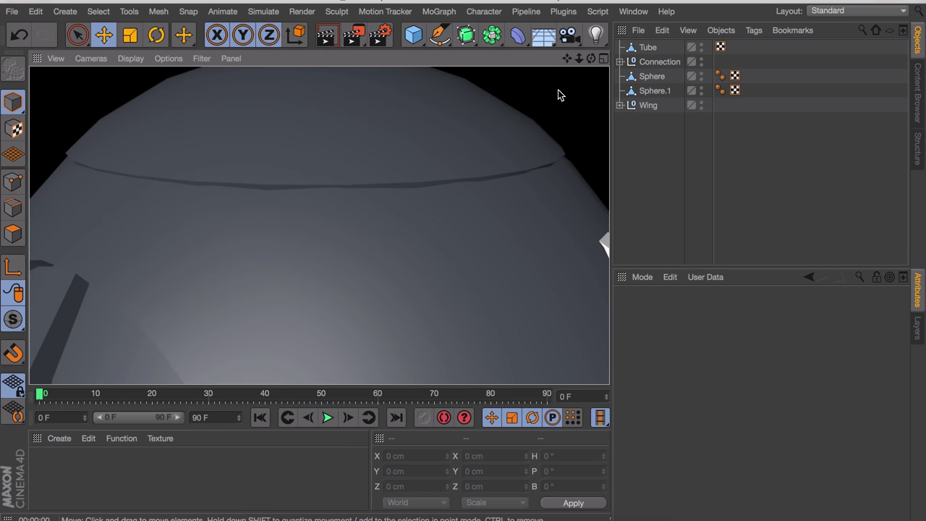
scroll(556, 153, down, 8)
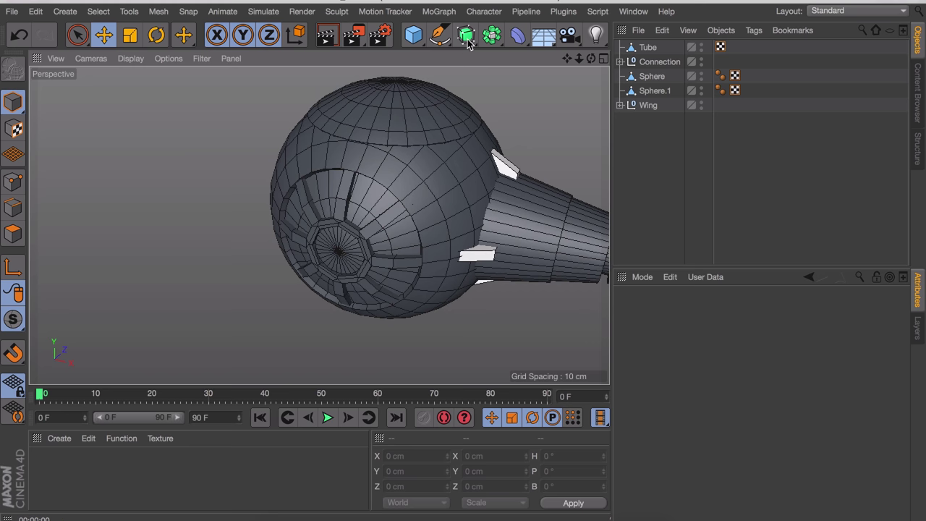
Group Sphere and Sphere.1, place the group under a new Subdivision Surface, and render the smoothed cockpit
click(467, 35)
click(652, 92)
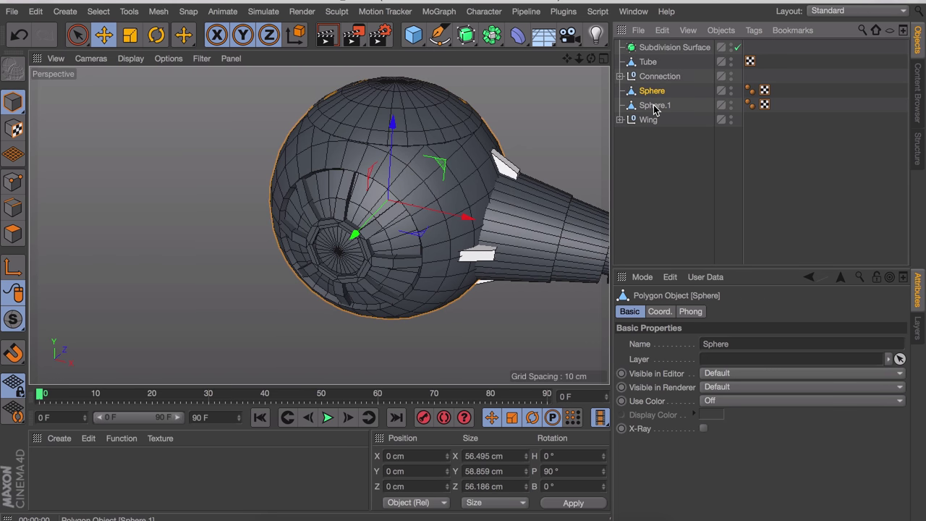
shift+click(655, 107)
key(alt+g)
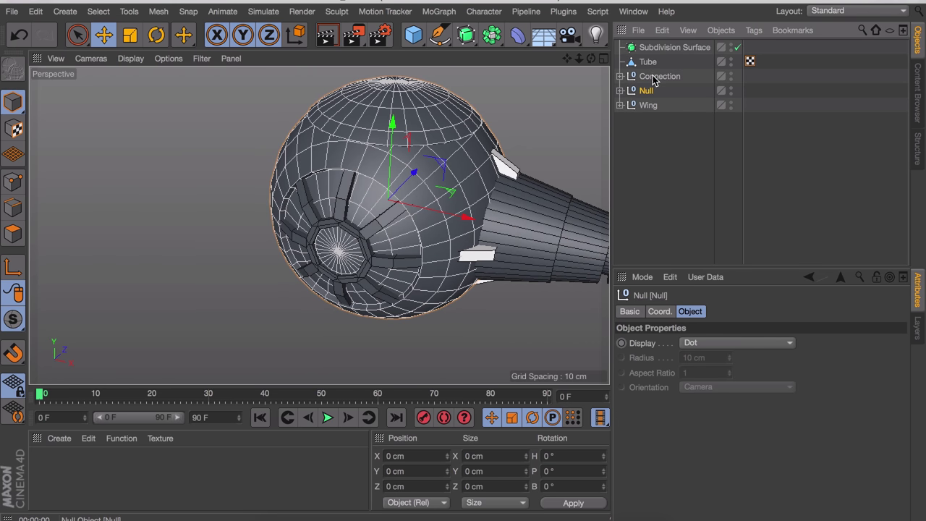
drag(660, 49, 661, 50)
click(669, 180)
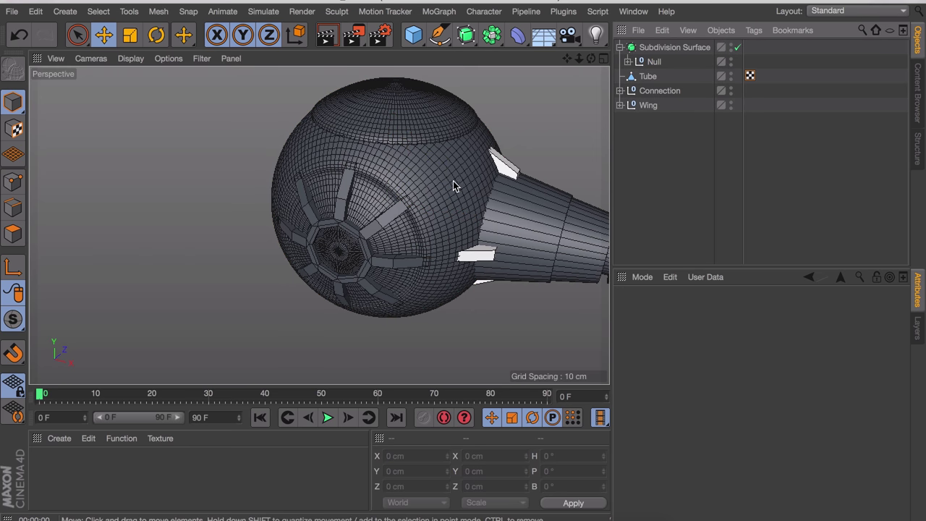
key(ctrl+r)
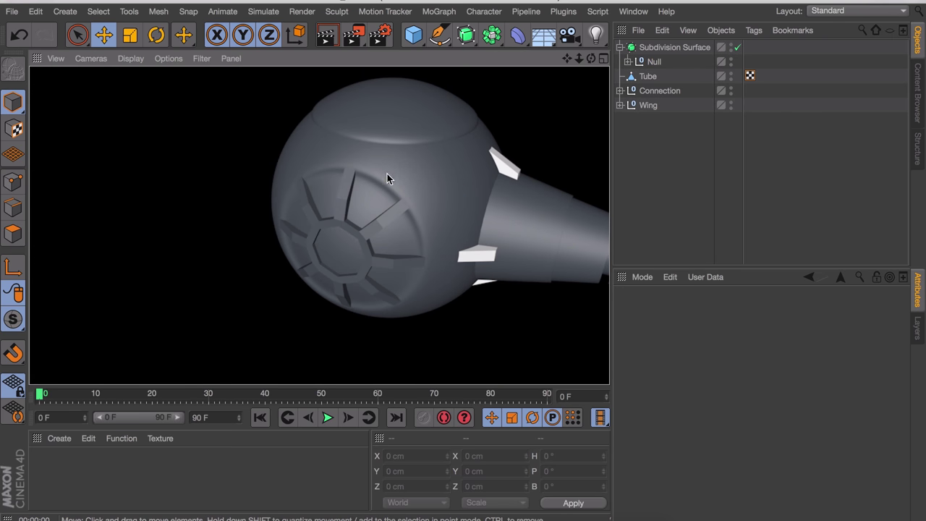
click(620, 47)
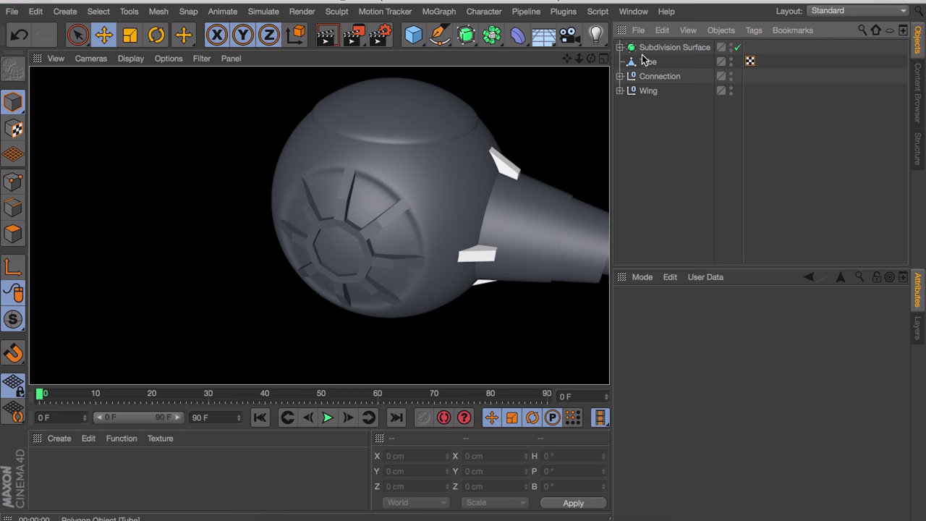
Cut a supporting edge loop into Sphere.1 close to the hatch's lower rim, at about 2.15% offset
click(619, 47)
click(627, 62)
click(669, 90)
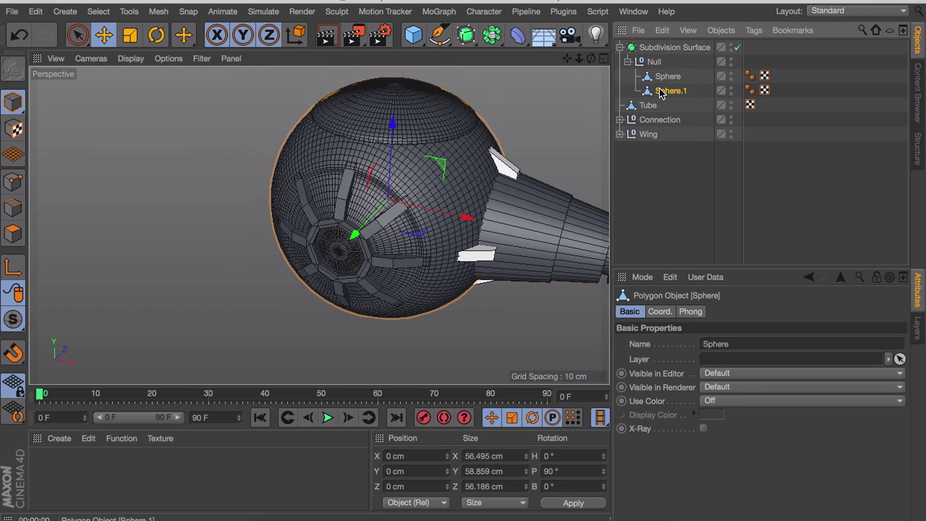
click(13, 208)
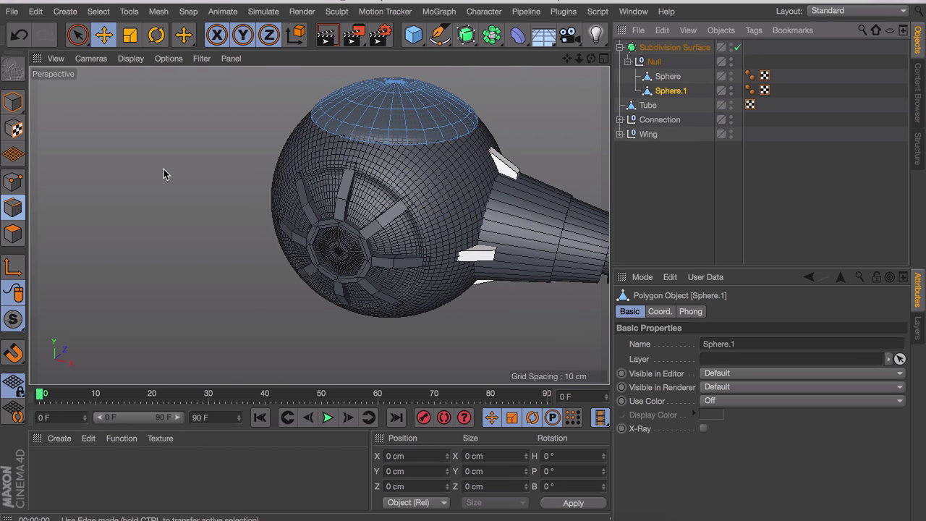
alt+right_drag(427, 125, 454, 84)
alt+drag(434, 132, 351, 94)
key(k)
key(l)
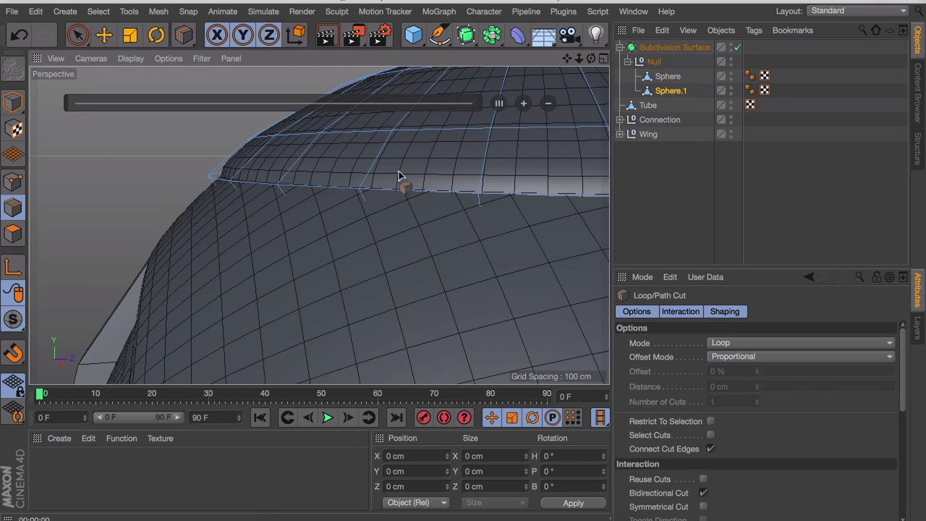
scroll(362, 188, up, 3)
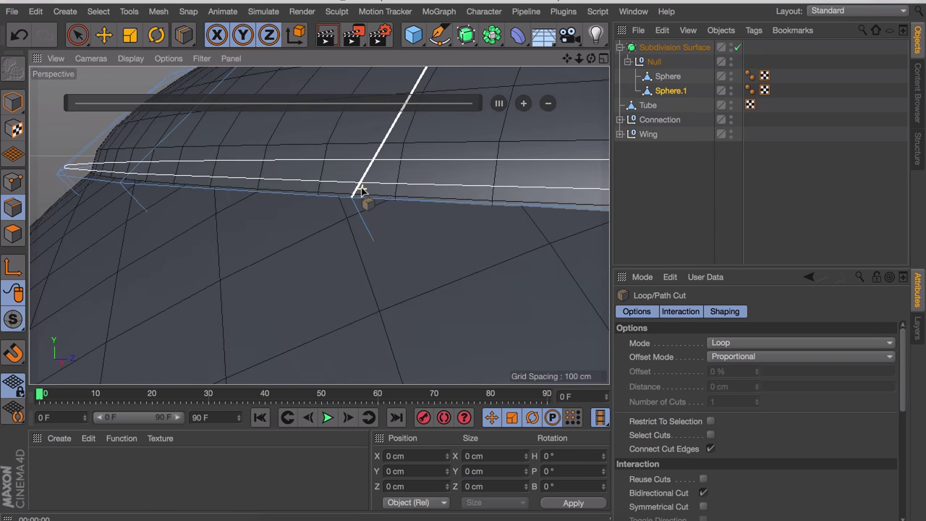
click(357, 201)
alt+drag(427, 192, 395, 183)
scroll(418, 155, down, 3)
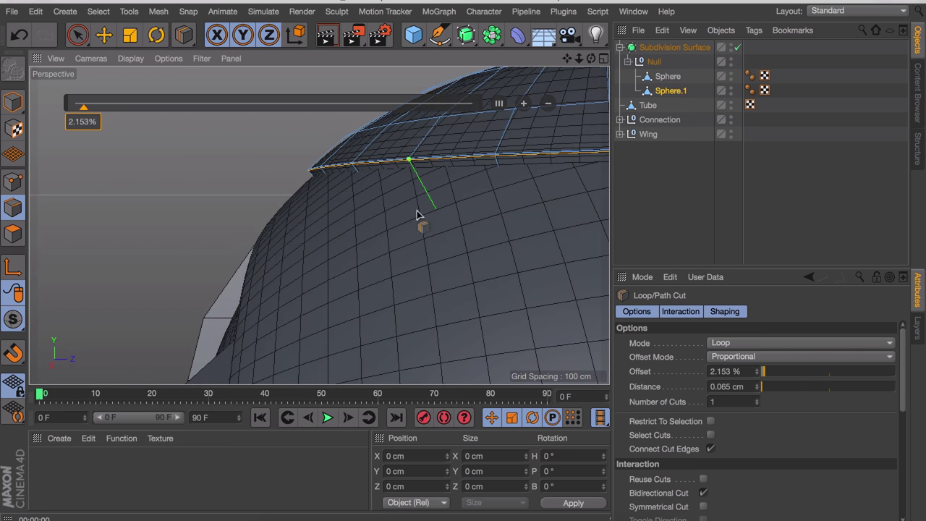
alt+drag(418, 214, 389, 202)
alt+middle_drag(289, 340, 454, 233)
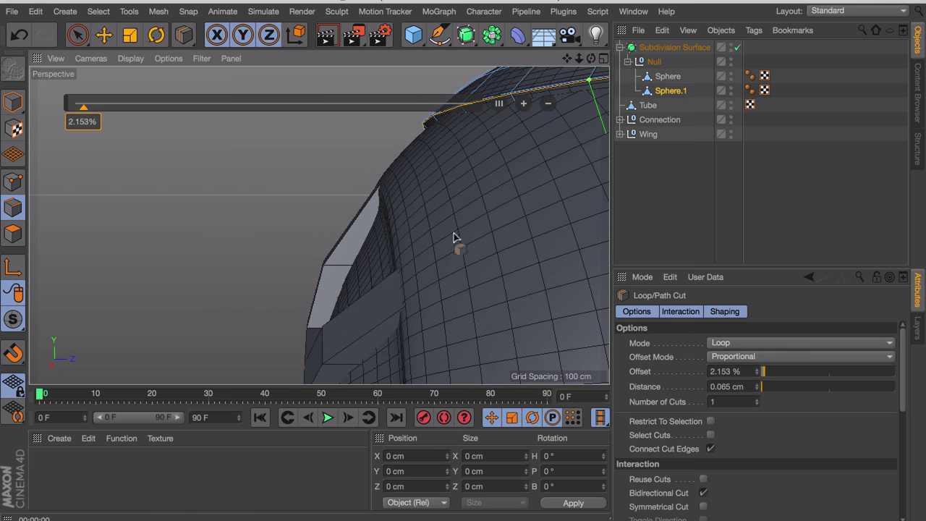
alt+drag(455, 233, 441, 253)
Cut supporting edge loops into Sphere along the front window recess's outer rim and inner edge, with smoothing off for the inner cut
click(666, 77)
alt+right_drag(434, 191, 465, 187)
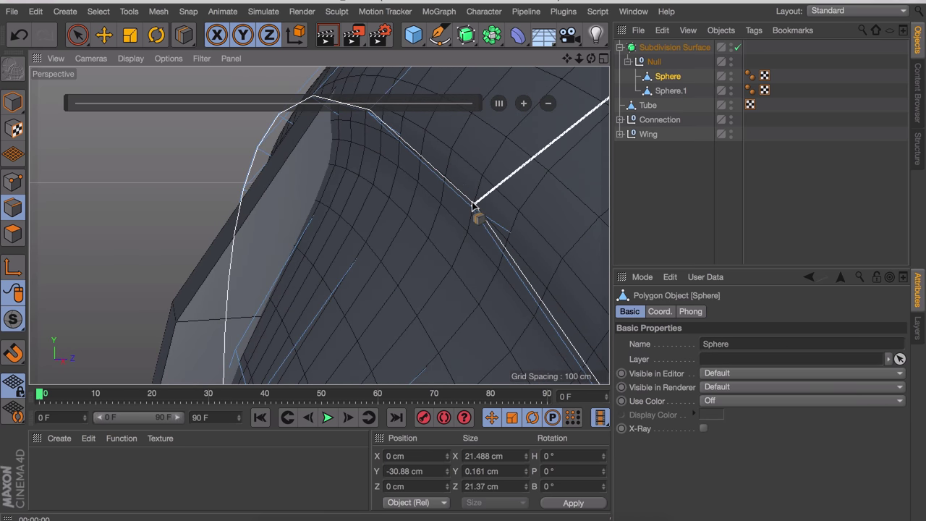
click(472, 205)
alt+drag(472, 205, 482, 275)
click(473, 213)
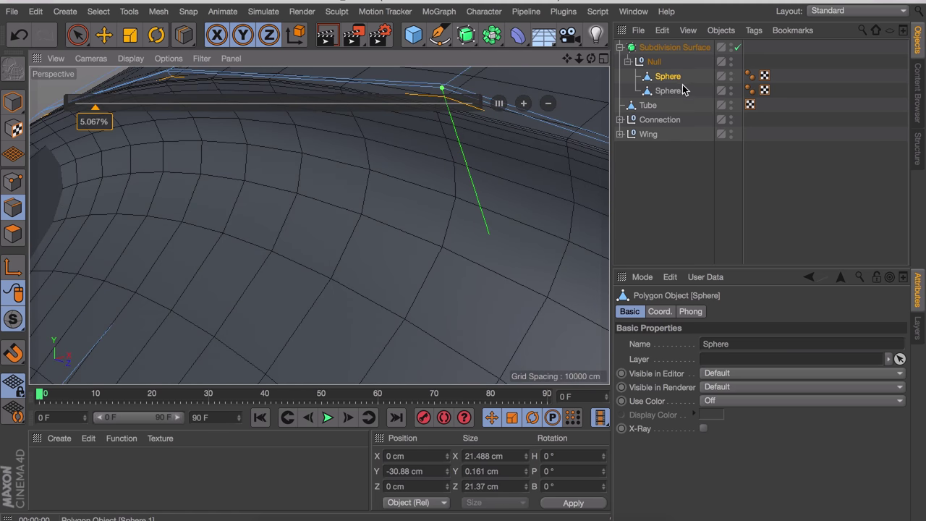
click(738, 47)
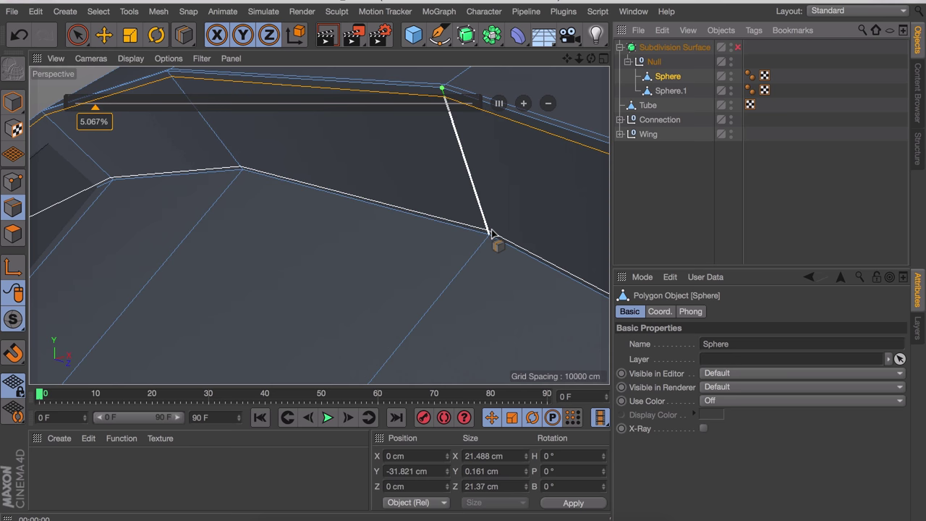
click(488, 237)
click(738, 47)
alt+drag(574, 141, 478, 181)
click(687, 173)
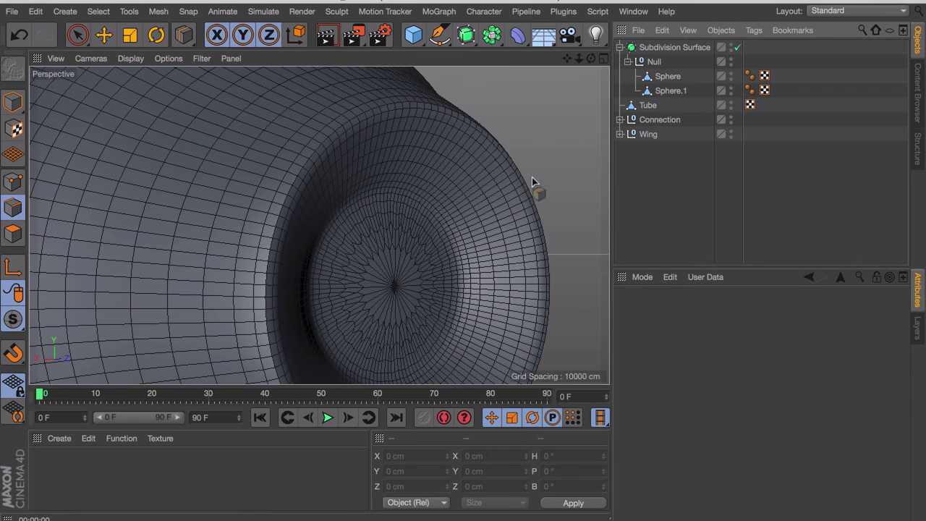
Cut supporting edge loops into Sphere around the rear recess to sharpen its inner edge
click(670, 90)
click(667, 76)
scroll(436, 204, up, 5)
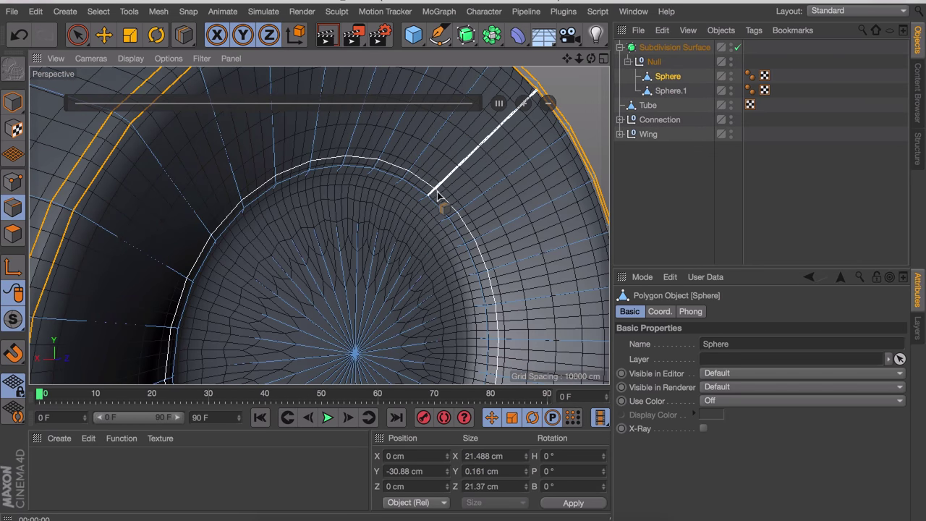
click(436, 193)
click(442, 220)
alt+right_drag(470, 209, 304, 239)
alt+drag(380, 198, 524, 196)
click(667, 160)
Return to model mode and render the smoothed cockpit to examine its sharpened edges from several sides
alt+right_drag(403, 149, 383, 224)
alt+drag(359, 213, 518, 243)
key(e)
alt+drag(595, 213, 551, 221)
alt+right_drag(332, 179, 405, 208)
key(ctrl+r)
click(725, 163)
alt+drag(319, 223, 463, 225)
click(13, 102)
alt+right_drag(460, 205, 457, 227)
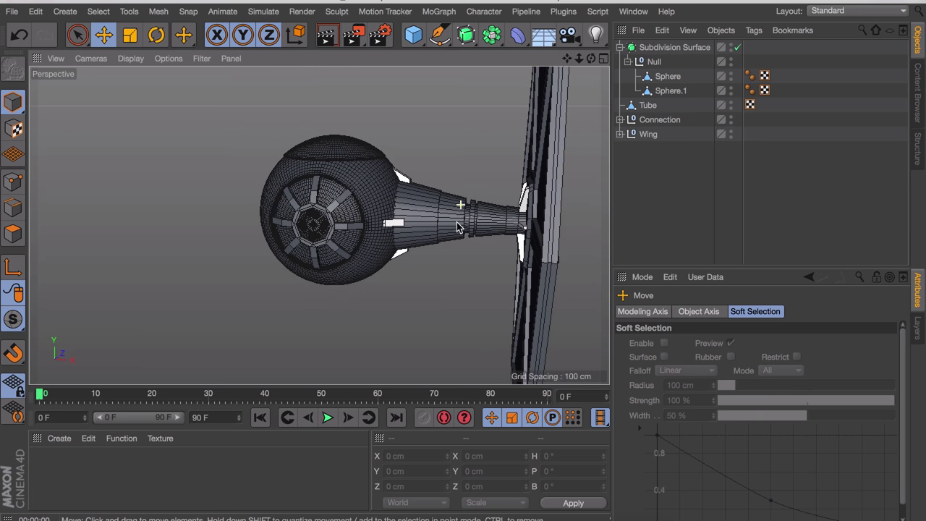
alt+drag(457, 227, 486, 261)
Group the Subdivision Surface and the Tube and name the group "Center"
click(649, 106)
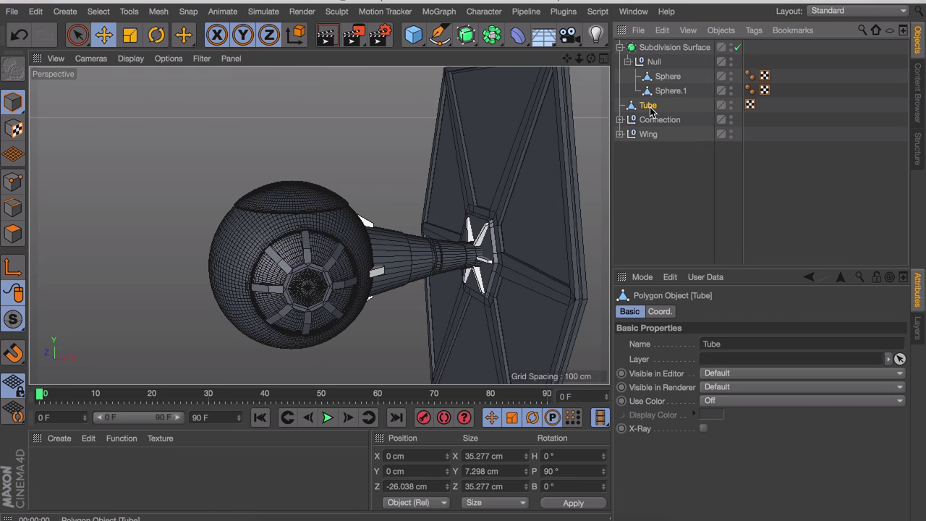
click(619, 47)
shift+click(651, 49)
shift+click(653, 48)
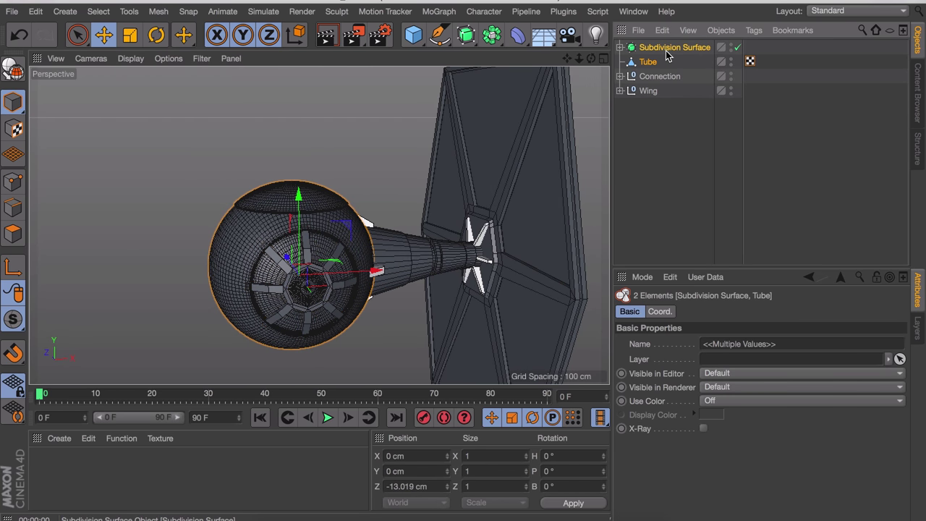
key(alt+g)
double_click(648, 48)
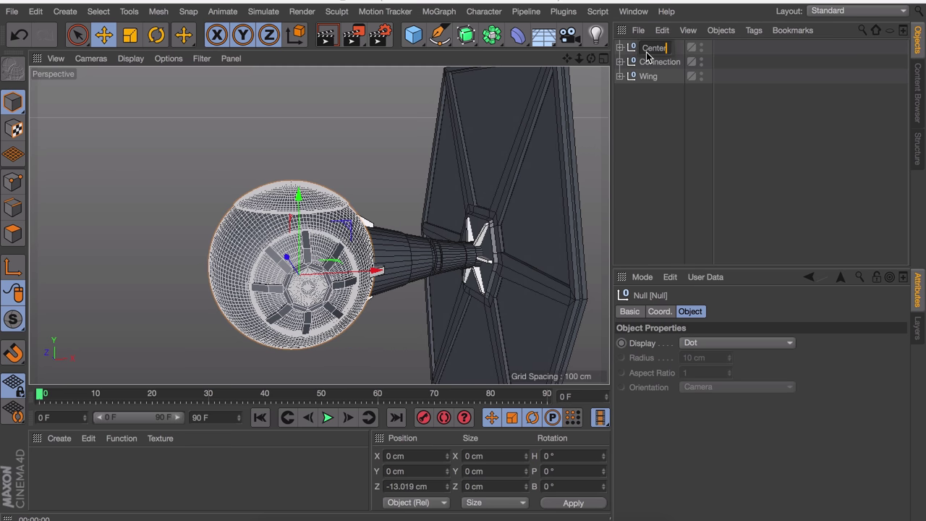
text(Center)
key(Return)
Group the Connection and Wing objects and name the group "Wing & arm"
click(658, 62)
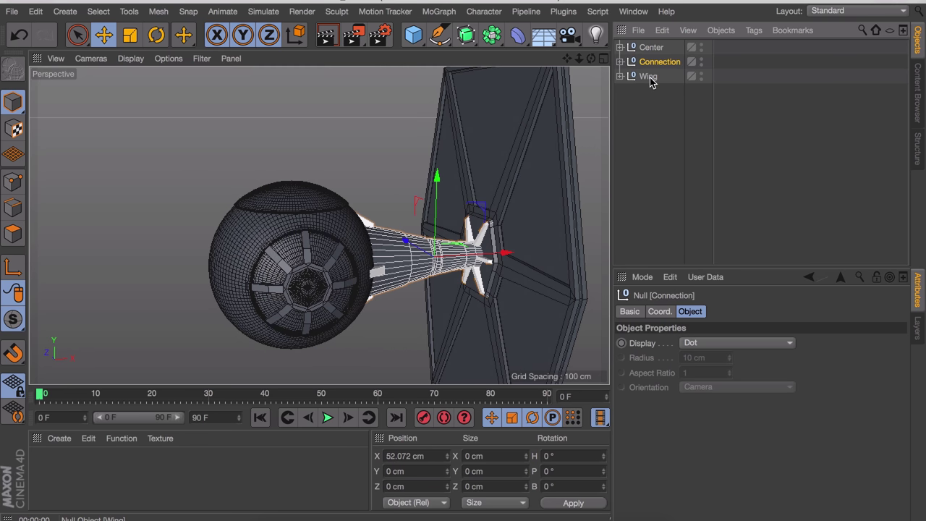
shift+click(648, 76)
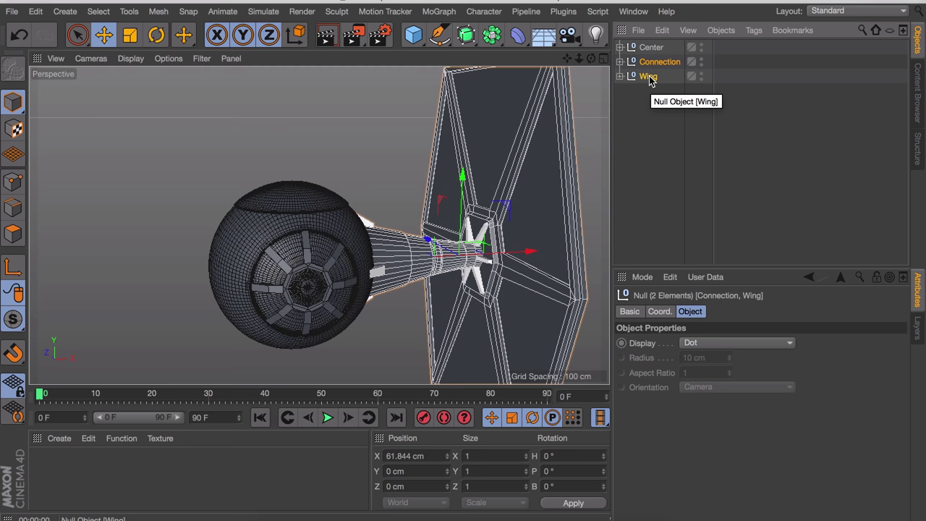
key(alt+g)
double_click(648, 63)
text(Wing & arm)
key(Return)
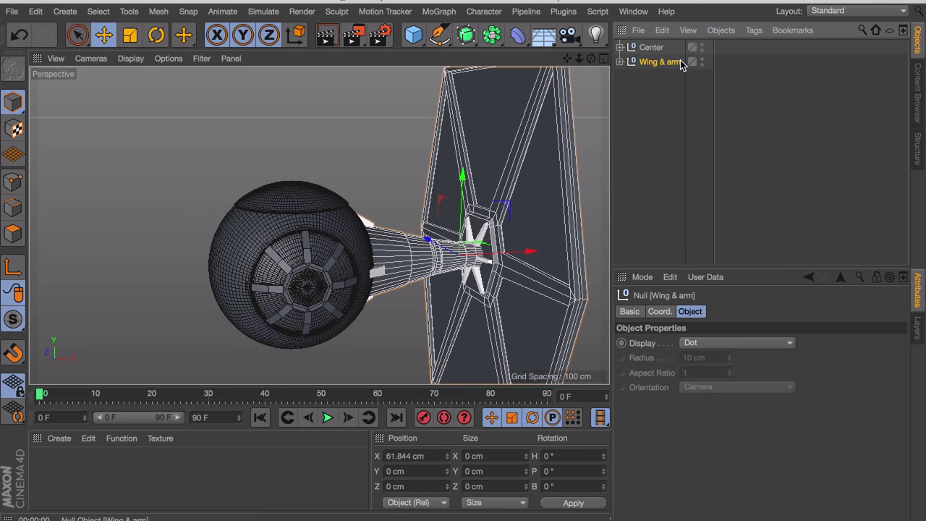
Add a Symmetry object and place the "Wing & arm" group under it to mirror the wing
click(490, 42)
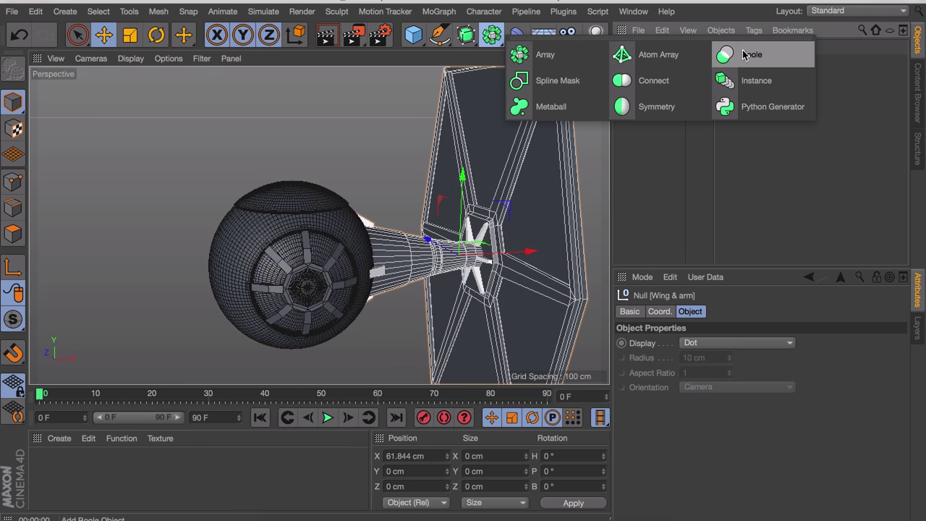
click(636, 106)
drag(654, 76, 651, 48)
click(749, 151)
mouse_move(325, 236)
alt+mouse_down()
mouse_move(227, 236)
mouse_move(299, 252)
mouse_move(234, 238)
mouse_move(322, 221)
alt+mouse_up()
scroll(264, 253, down, 4)
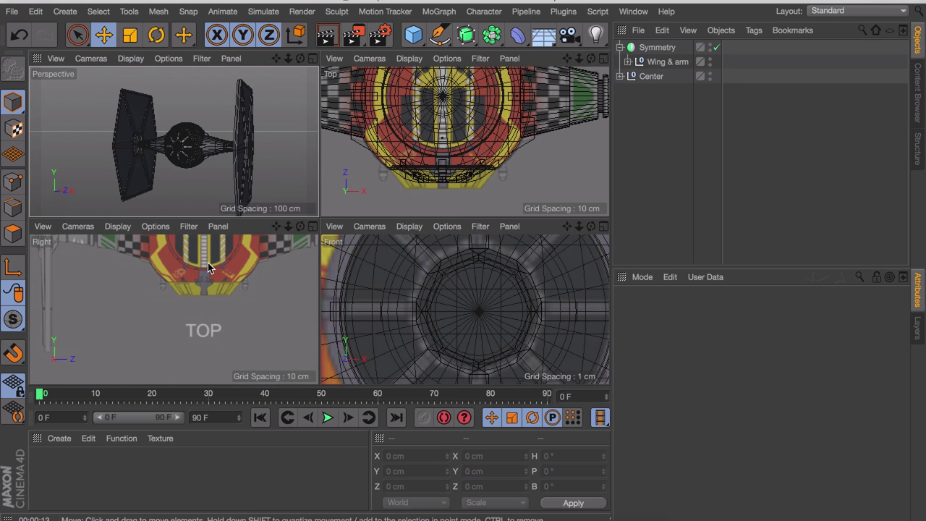
Examine the cockpit's front and rear details on the reference sheet in the Right view
middle_click(207, 263)
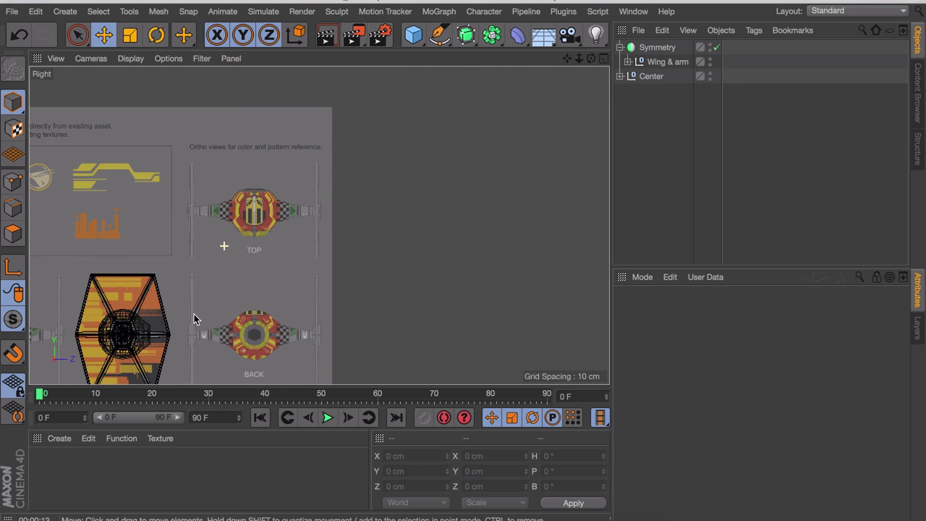
scroll(271, 196, up, 5)
scroll(272, 195, up, 5)
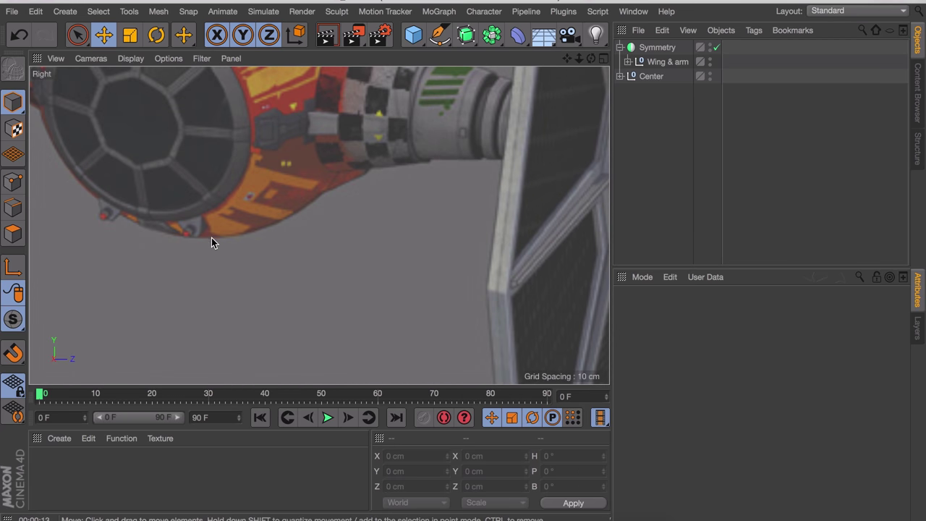
alt+middle_drag(202, 256, 426, 235)
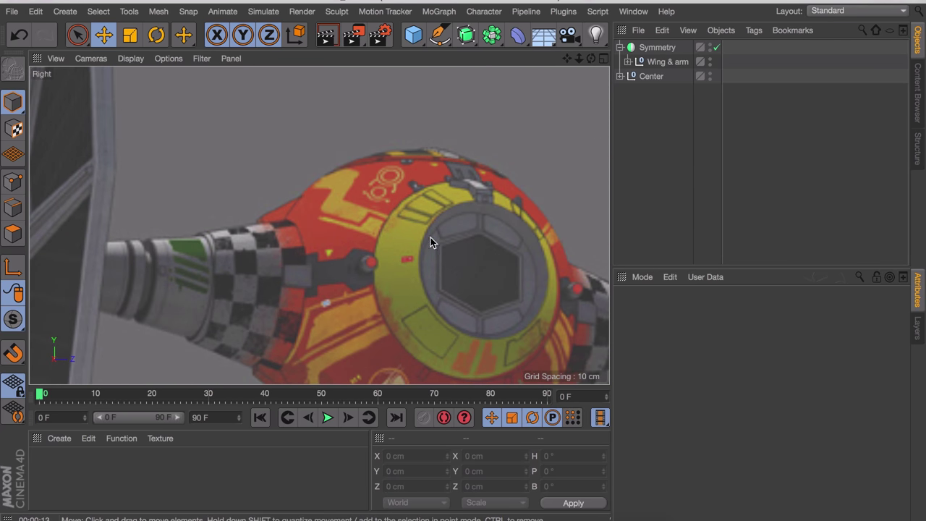
scroll(361, 197, down, 8)
scroll(361, 202, down, 3)
middle_click(438, 247)
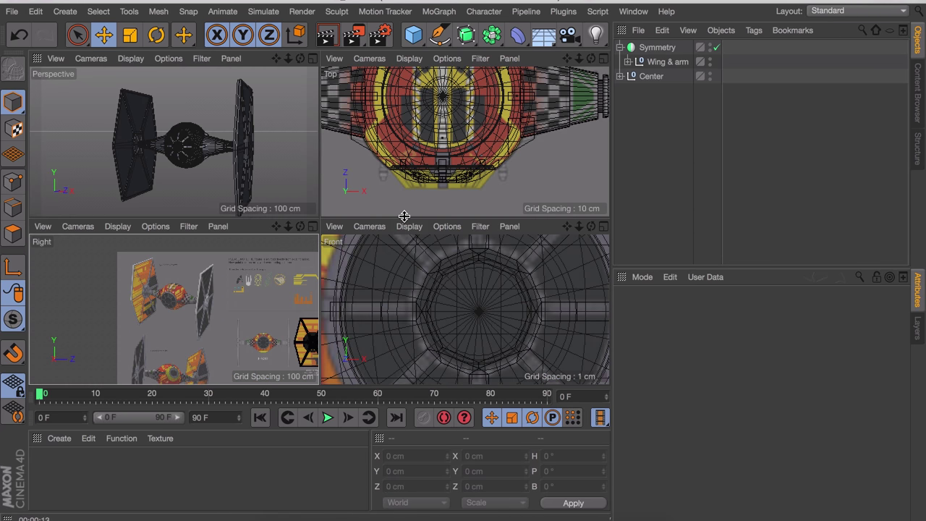
Add a capsule about 1.94 cm wide and 13.9 cm long, pitched 90°, and place it at the cockpit's lower front
middle_click(232, 144)
drag(413, 34, 554, 105)
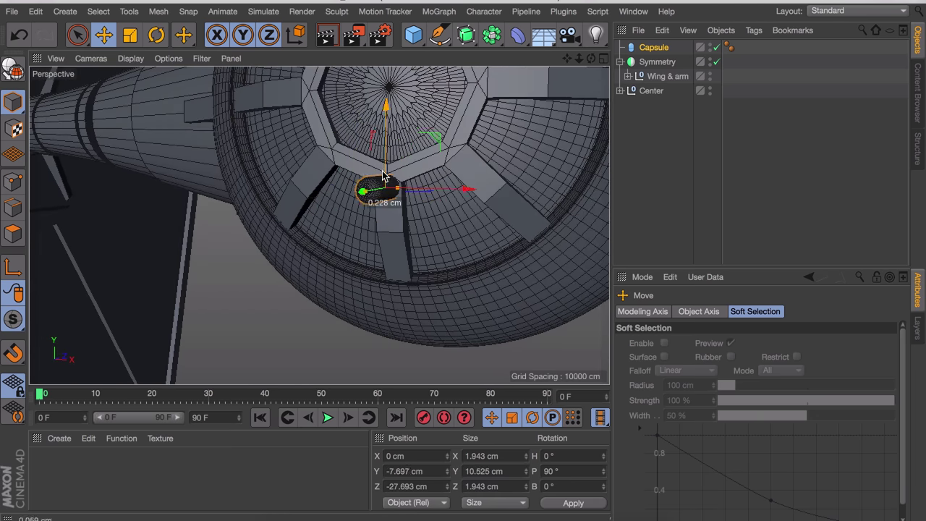
drag(379, 188, 404, 311)
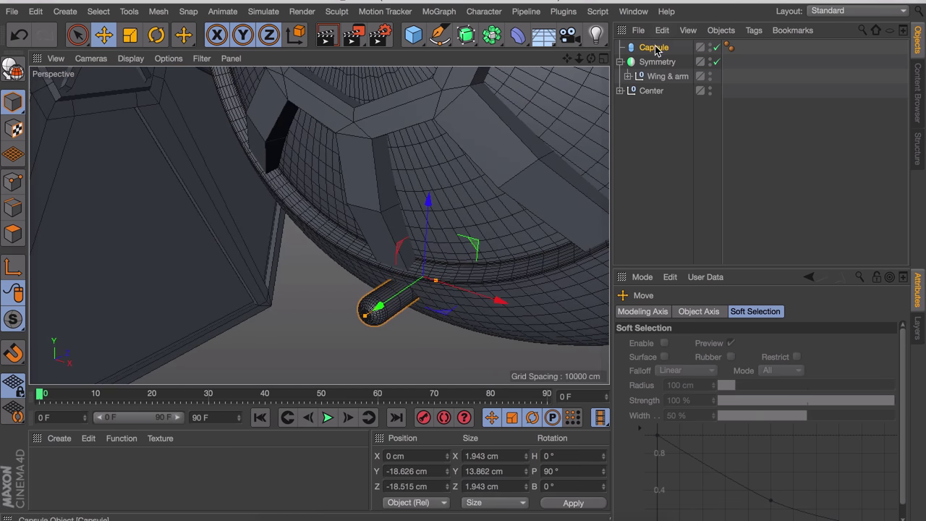
Nest the capsule under the Symmetry object and group it with "Wing & arm" so both are mirrored
drag(655, 50, 659, 71)
shift+click(661, 77)
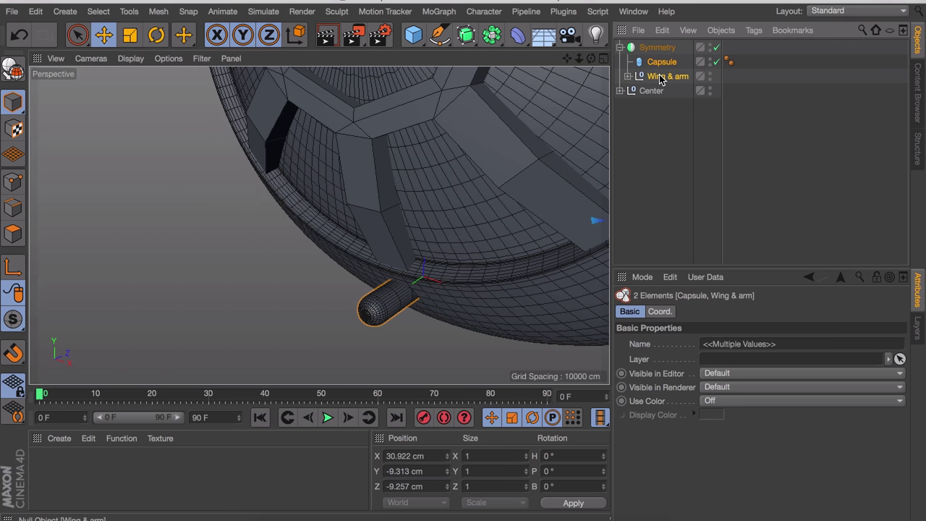
key(alt+g)
click(627, 61)
Convert the capsule to an editable polygon object for polygon-level editing
click(669, 76)
alt+drag(433, 305, 458, 255)
drag(381, 316, 412, 305)
mouse_move(413, 305)
alt+right_down()
mouse_move(359, 367)
mouse_move(417, 298)
alt+right_up()
alt+drag(405, 305, 368, 305)
scroll(367, 304, up, 3)
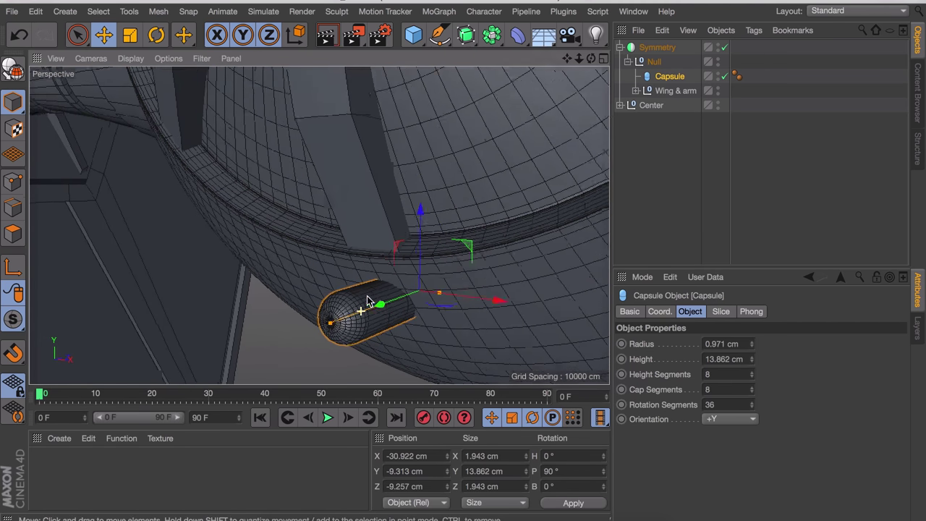
click(21, 233)
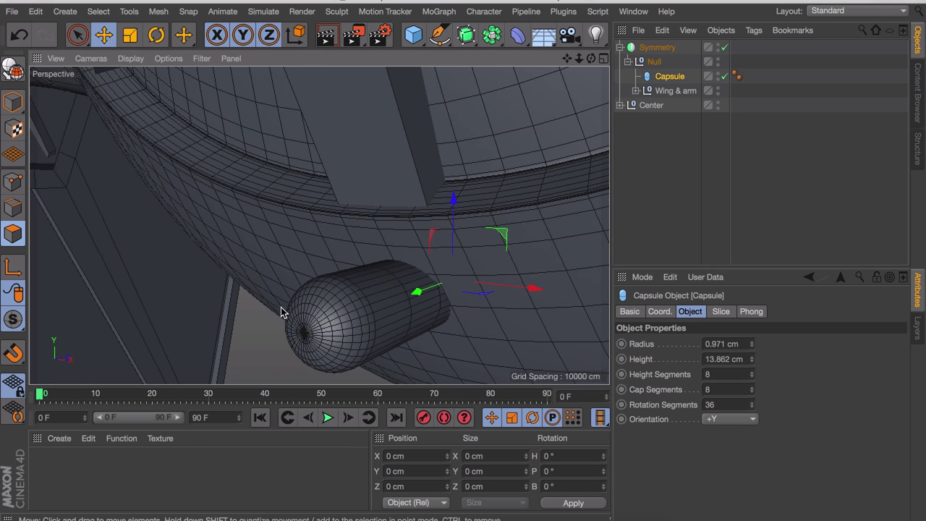
key(c)
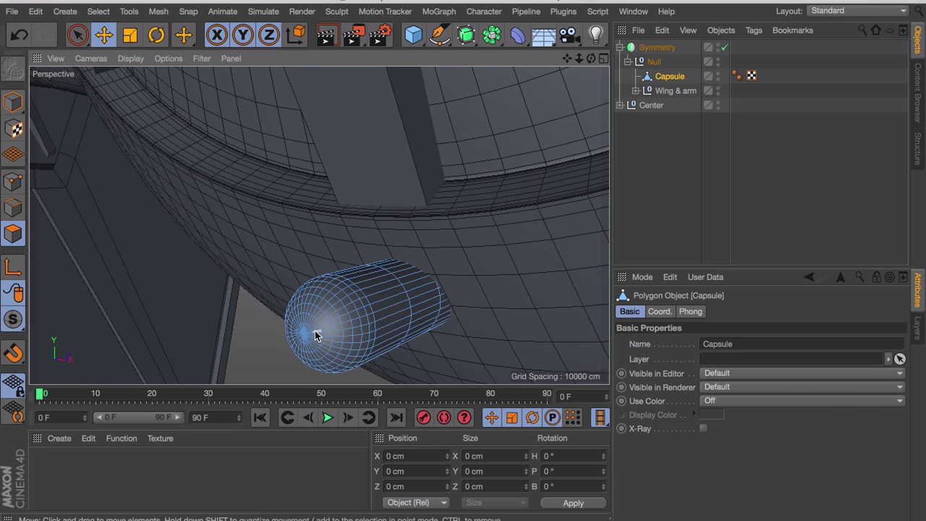
Select the innermost polygon loops at the capsule's nose and extrude them inward to hollow out the tip
key(u)
key(l)
click(314, 335)
shift+click(308, 333)
shift+click(334, 326)
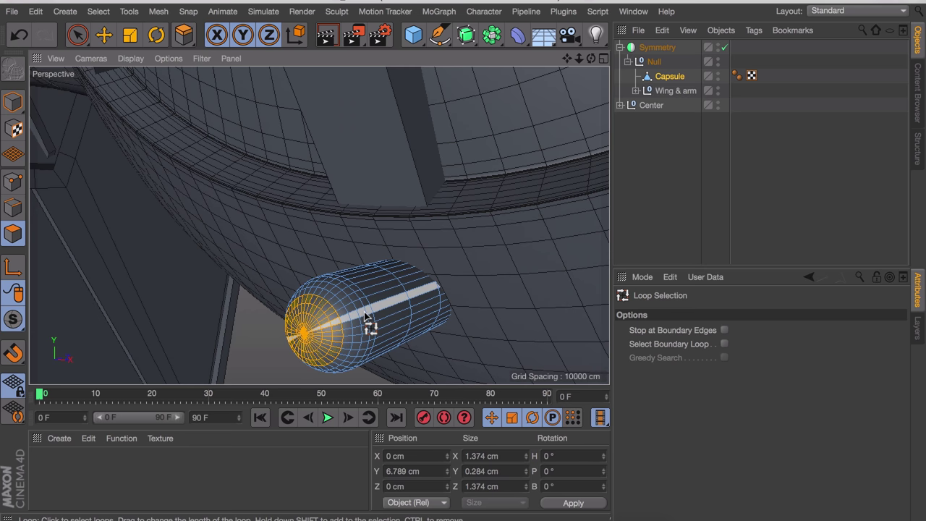
key(d)
scroll(366, 316, up, 5)
drag(402, 241, 377, 242)
Move the whole capsule off the centre line along the cockpit's lower front to about X -22.8, Y -8.3, Z -7.3 cm
click(651, 195)
alt+drag(490, 236, 554, 239)
alt+right_drag(554, 238, 400, 291)
alt+drag(400, 291, 470, 267)
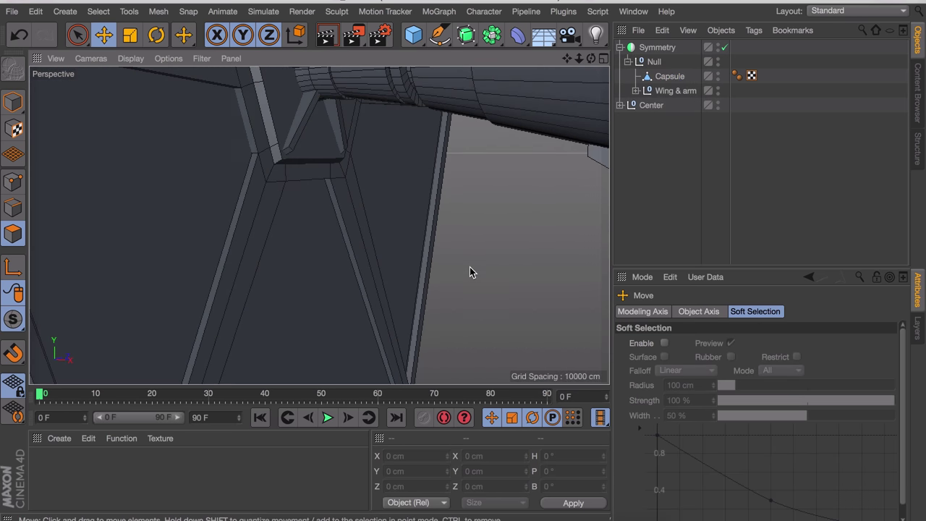
click(654, 75)
key(o)
alt+right_drag(386, 217, 325, 267)
click(13, 101)
alt+drag(250, 188, 444, 226)
drag(467, 189, 440, 217)
click(657, 79)
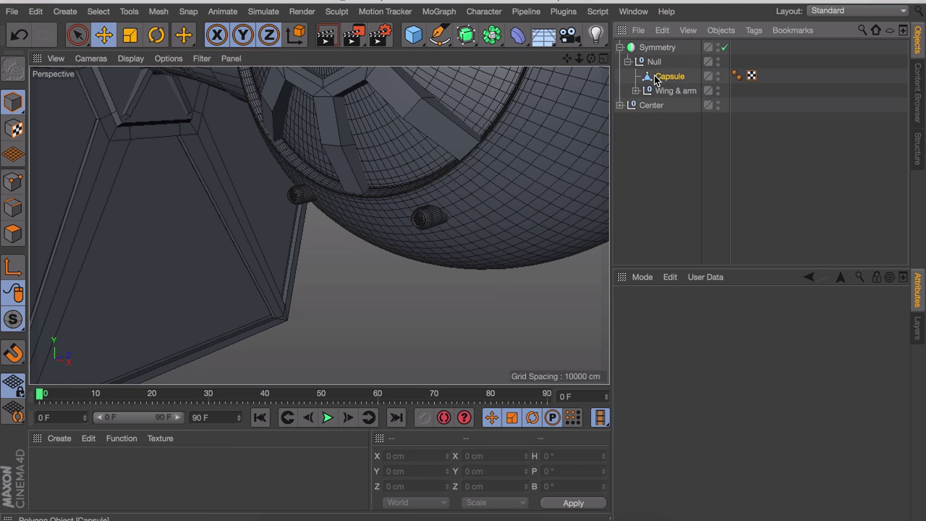
drag(522, 218, 535, 219)
Select the edge loop around the capsule where it meets the cockpit and scale it to flare the barrel's base
click(651, 181)
scroll(442, 163, down, 3)
alt+drag(442, 163, 367, 165)
click(487, 191)
click(667, 90)
click(674, 78)
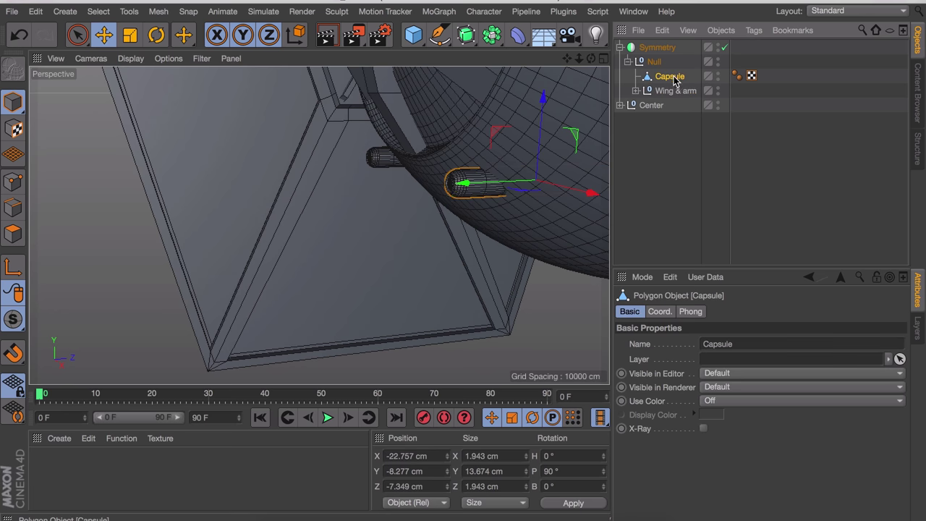
click(13, 208)
scroll(495, 184, up, 3)
key(u)
key(l)
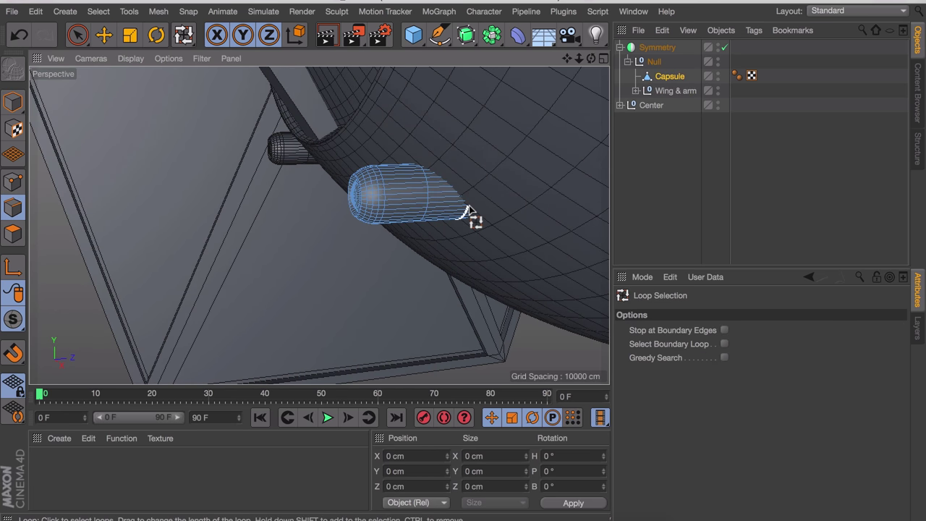
key(e)
key(t)
drag(468, 232, 723, 199)
Slide the selected edge loop along the capsule and scale it to about 2.84 cm across
key(e)
drag(408, 195, 426, 194)
alt+drag(433, 225, 522, 248)
key(t)
key(e)
drag(401, 179, 407, 180)
click(663, 175)
alt+drag(466, 178, 498, 197)
scroll(465, 180, down, 5)
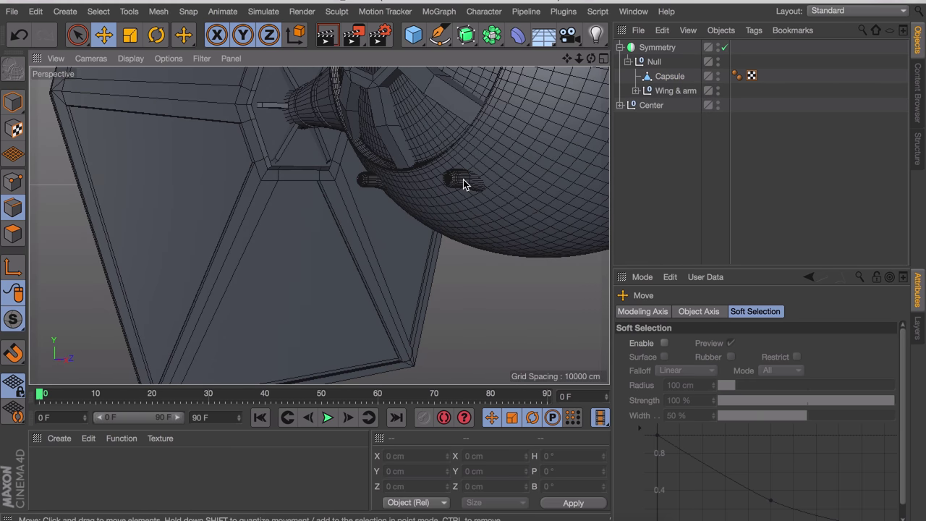
Duplicate the finished capsule within the mirrored group and move the copy back to the cockpit's rear
alt+middle_drag(465, 181, 466, 252)
click(653, 76)
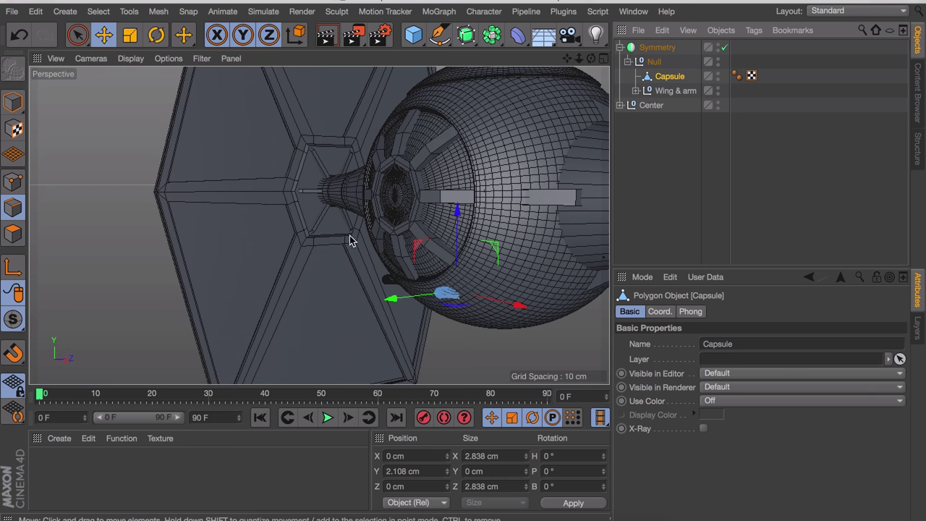
click(13, 102)
ctrl+drag(663, 77, 664, 69)
drag(466, 217, 466, 123)
drag(402, 204, 523, 199)
scroll(549, 193, up, 5)
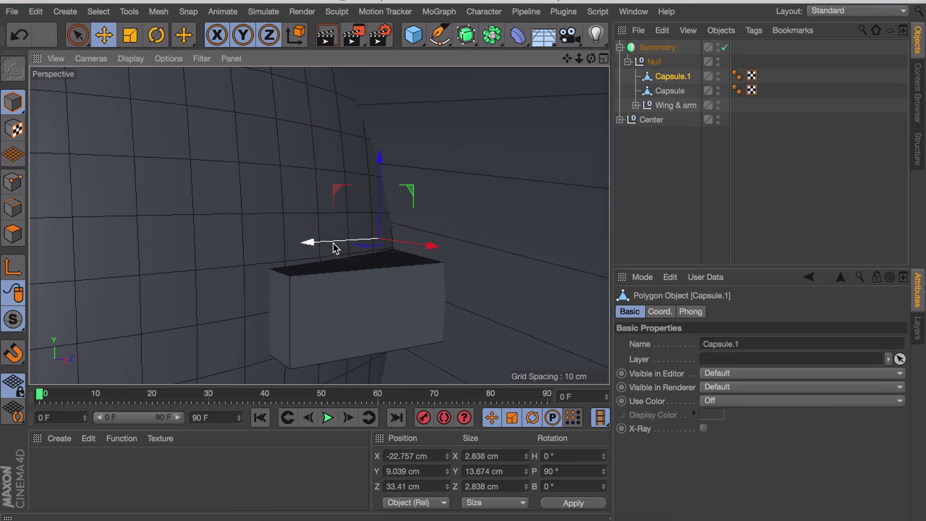
drag(335, 243, 302, 246)
scroll(301, 250, down, 5)
Rotate the capsule copy to B 180° and position it on the cockpit's back beside the round rear opening
key(r)
shift+drag(261, 213, 217, 235)
key(e)
drag(310, 239, 364, 235)
alt+drag(238, 239, 303, 235)
drag(297, 232, 269, 225)
alt+drag(311, 242, 212, 248)
scroll(212, 248, down, 5)
scroll(213, 248, up, 5)
drag(300, 207, 284, 207)
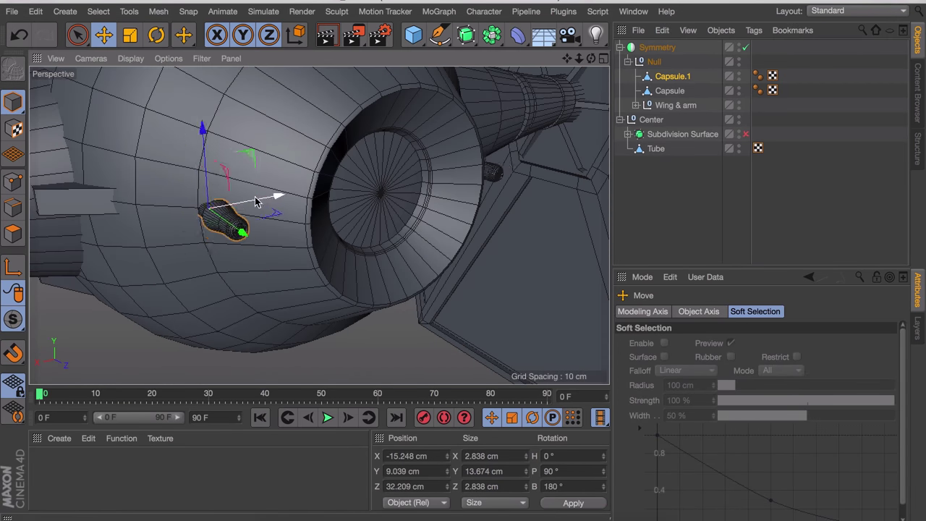
drag(258, 203, 174, 221)
scroll(159, 224, up, 3)
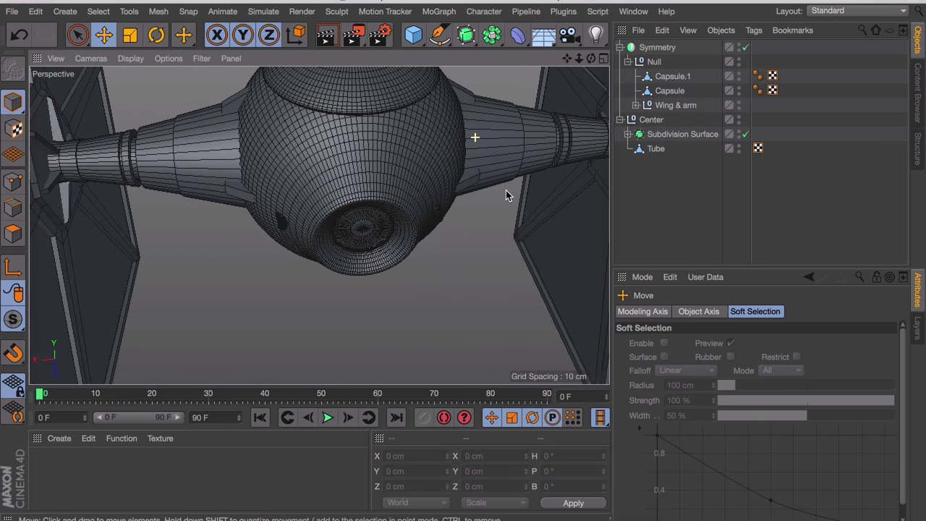
Render a preview of the whole ship in the viewport, and switch the viewport display to Gouraud Shading
alt+drag(505, 191, 419, 157)
alt+right_drag(420, 157, 370, 224)
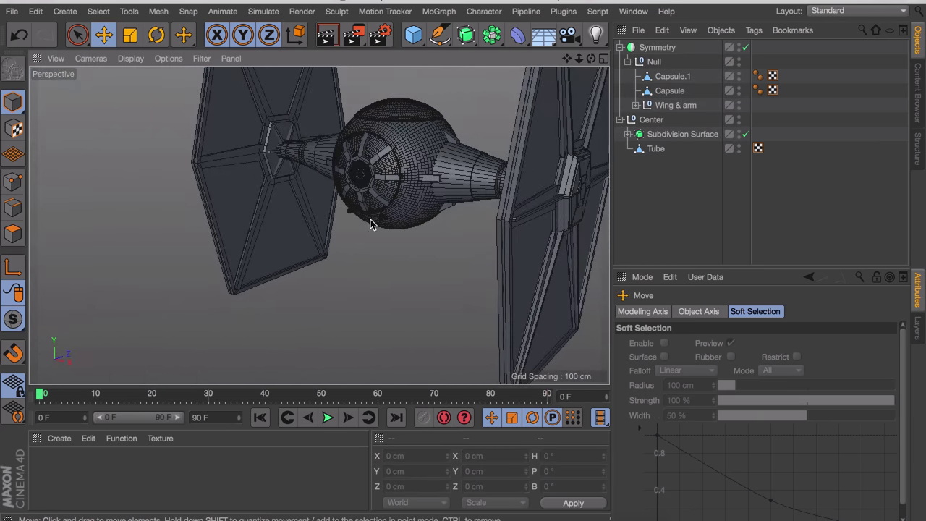
alt+right_drag(410, 178, 386, 194)
alt+middle_drag(385, 194, 345, 227)
alt+drag(343, 225, 373, 206)
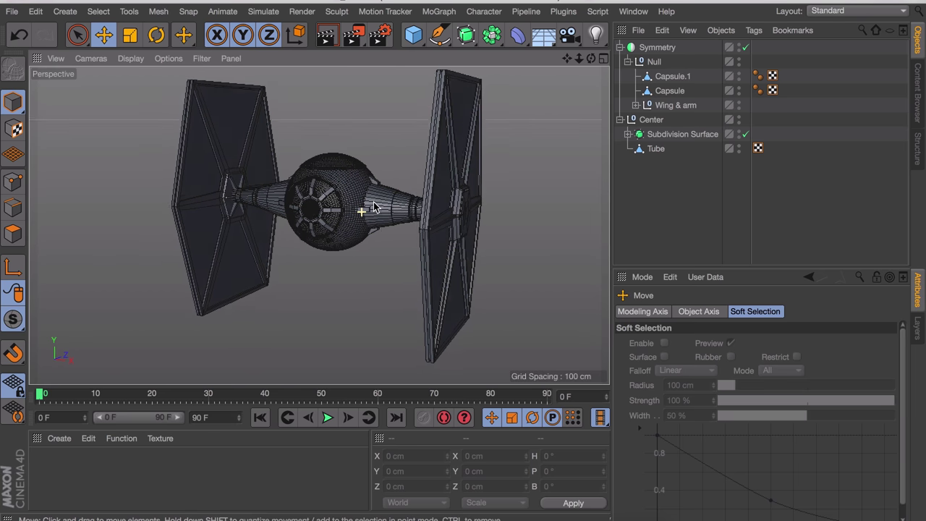
key(ctrl+r)
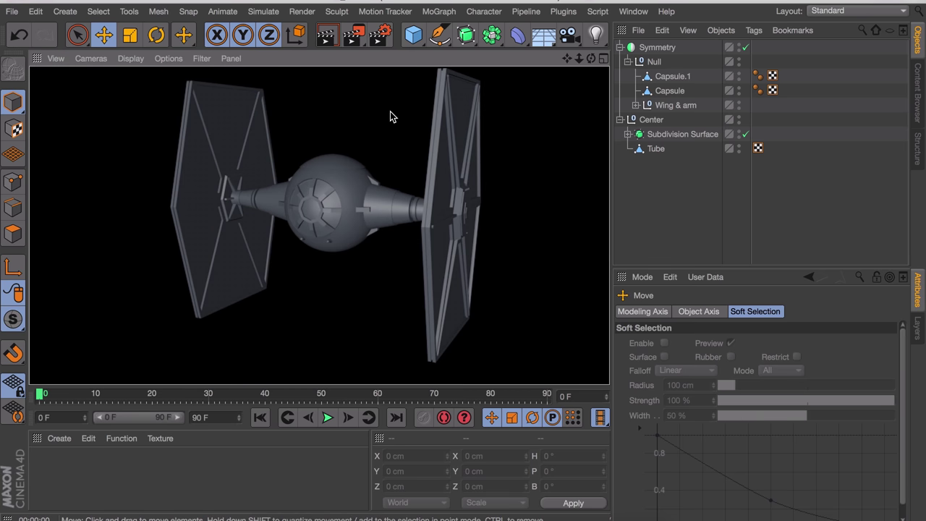
click(389, 111)
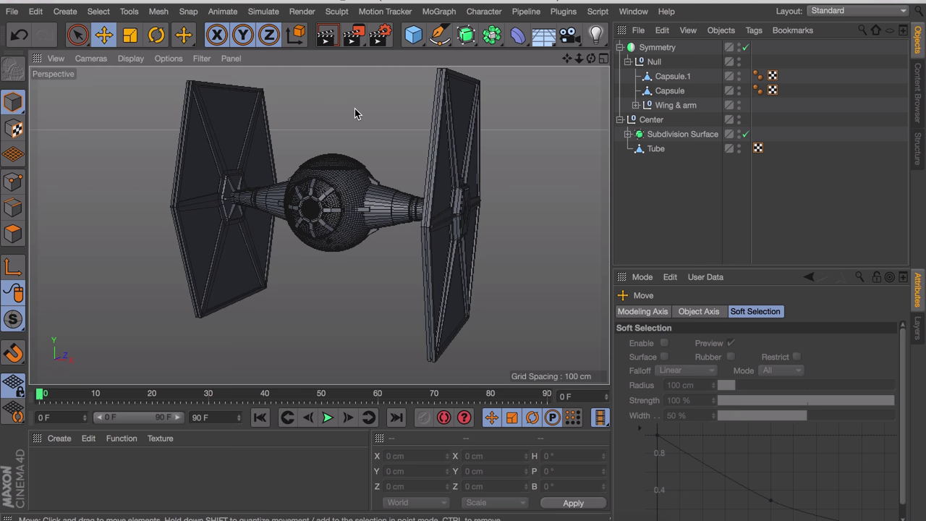
click(131, 57)
click(145, 79)
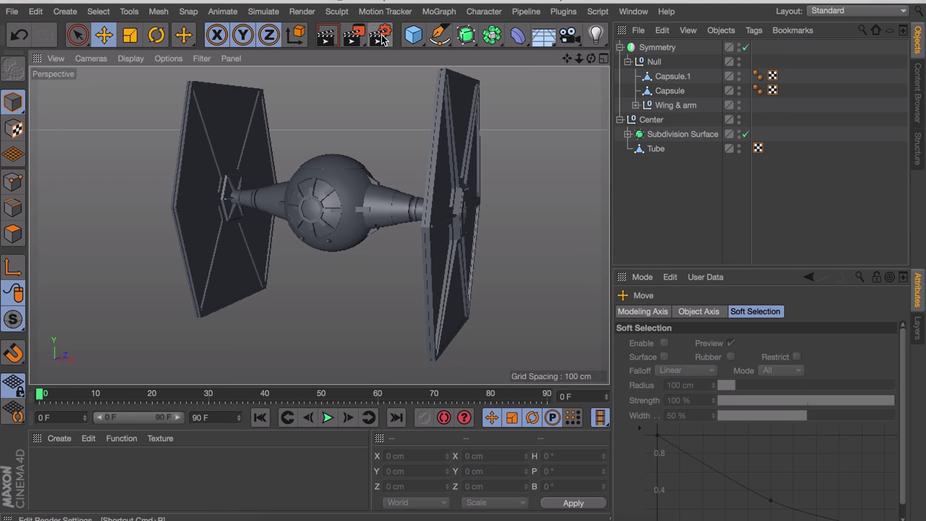
Add the Ambient Occlusion effect to the render settings and render the view again
click(381, 34)
click(33, 254)
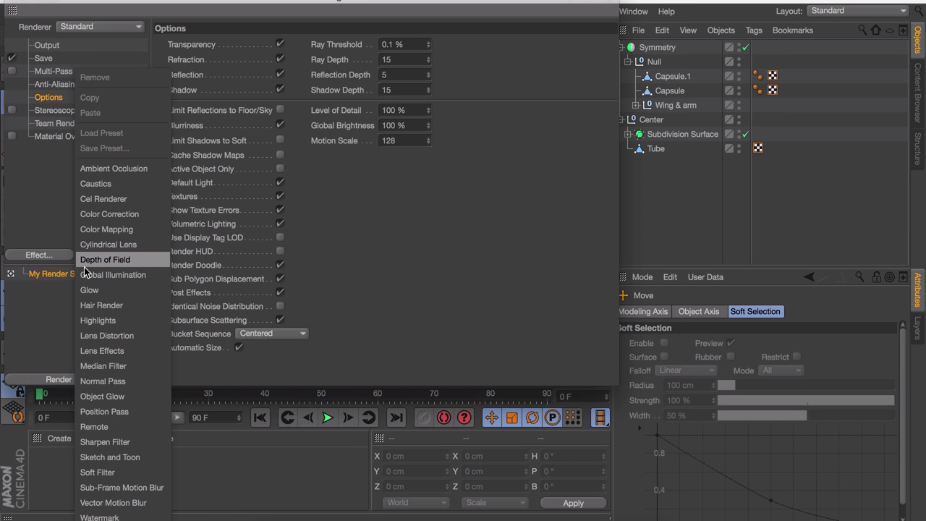
click(109, 171)
click(15, 4)
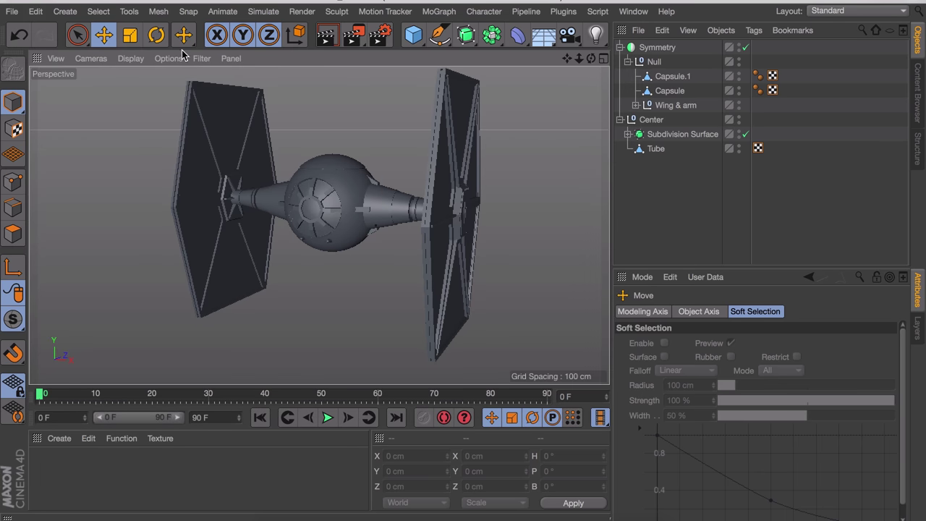
click(327, 35)
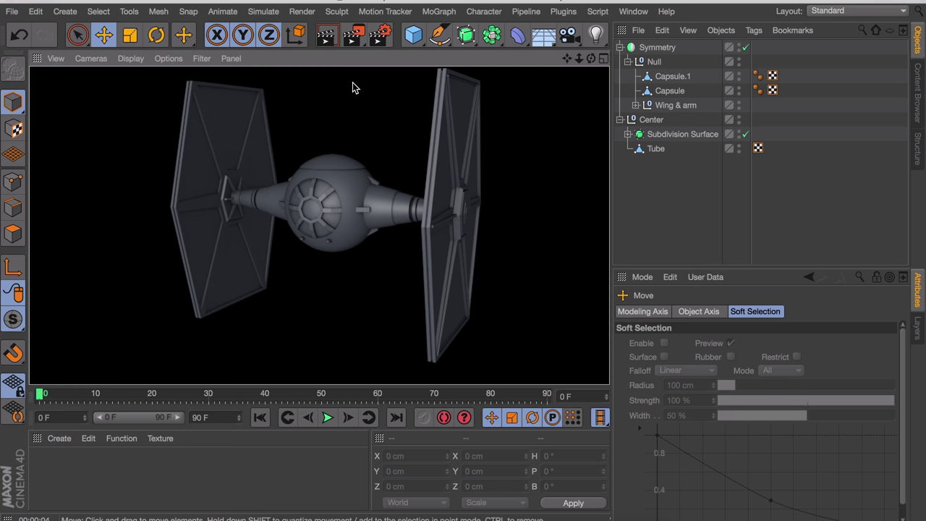
Add an infinite light and rotate it to about H 136°, P 46° and B -169° so it shines from behind the ship
click(597, 36)
click(723, 105)
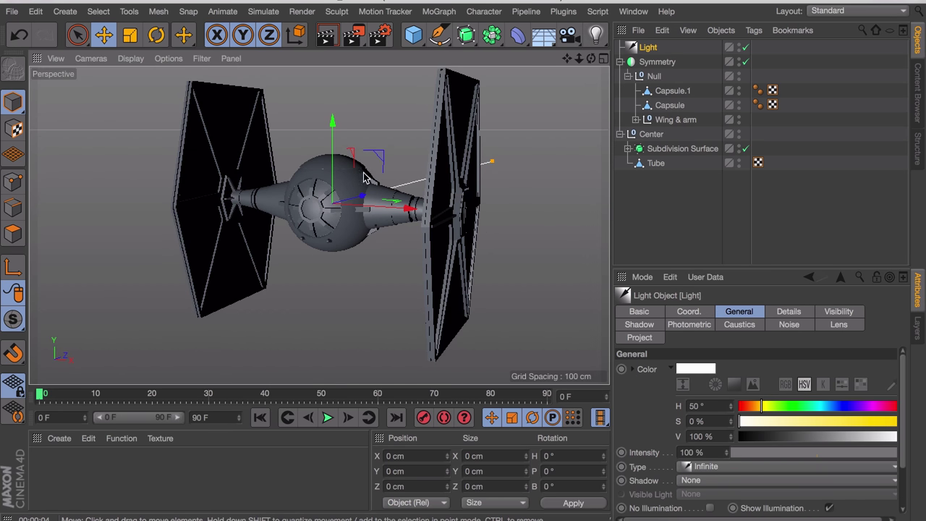
scroll(383, 210, down, 3)
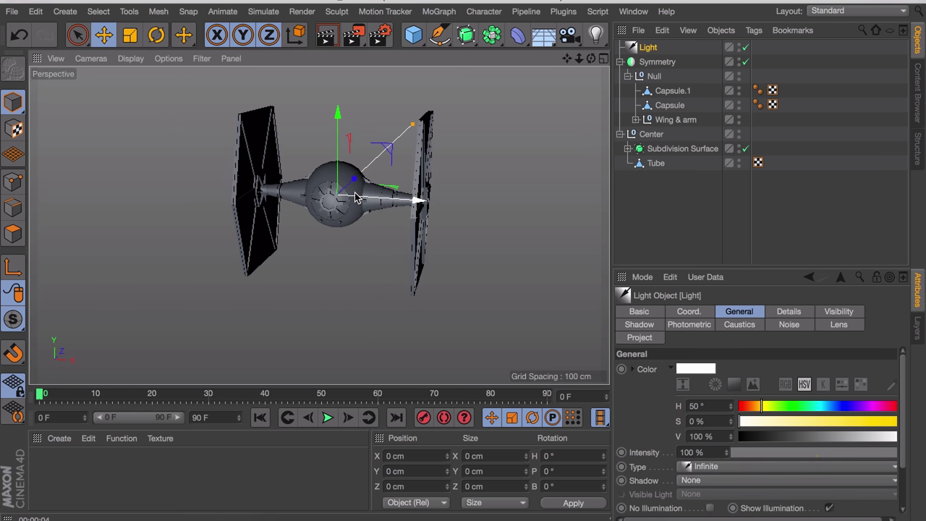
click(693, 480)
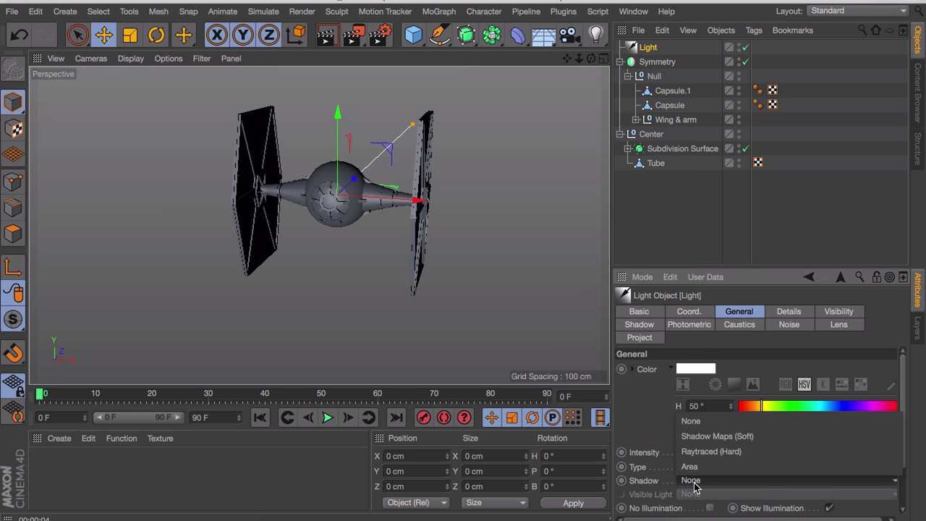
click(693, 481)
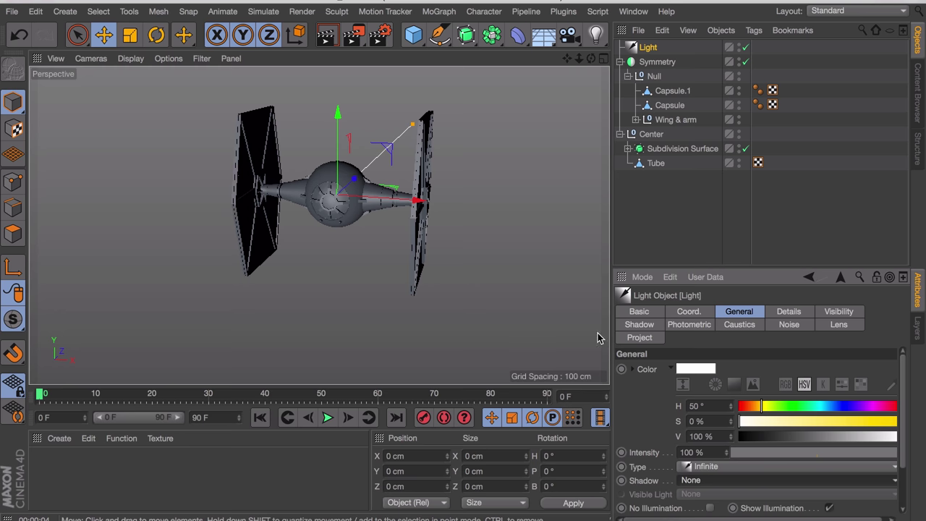
alt+right_drag(352, 186, 353, 181)
alt+drag(353, 181, 409, 223)
key(r)
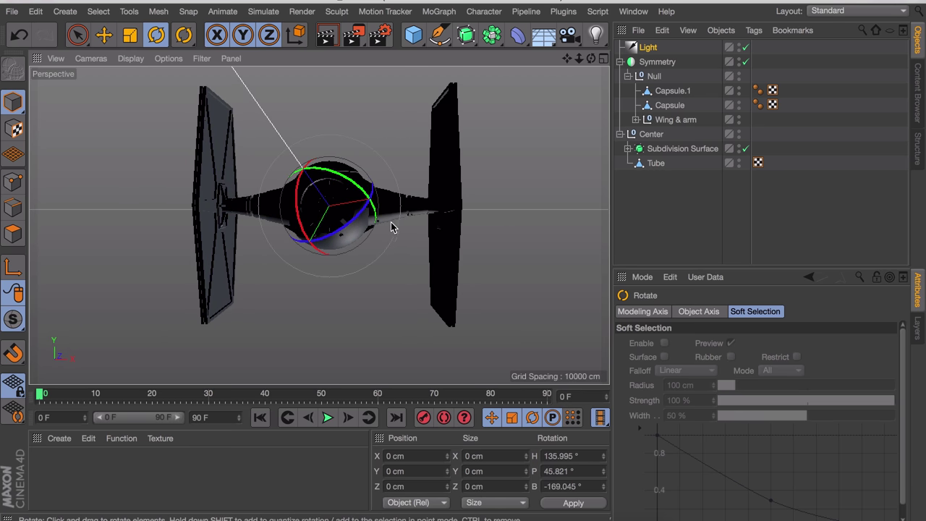
Tint the infinite light pale blue with hue 186° and saturation 11%
click(649, 47)
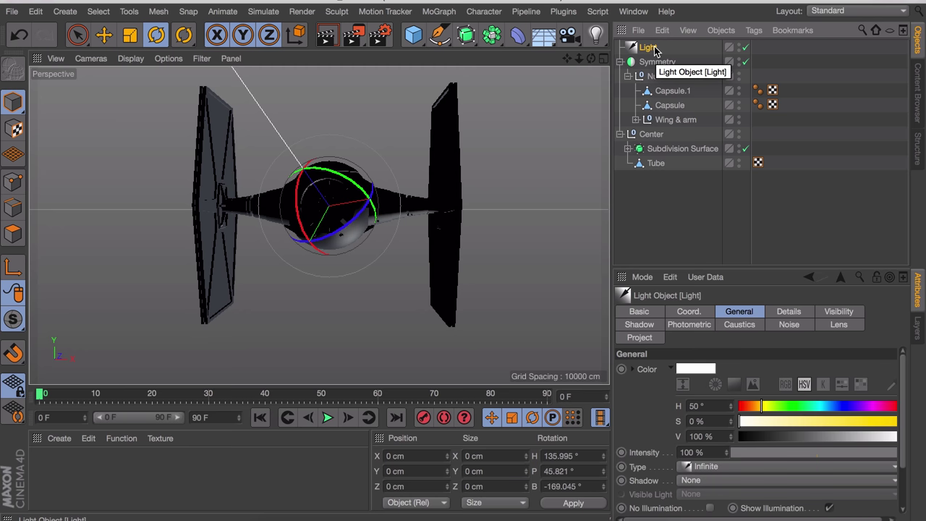
click(821, 408)
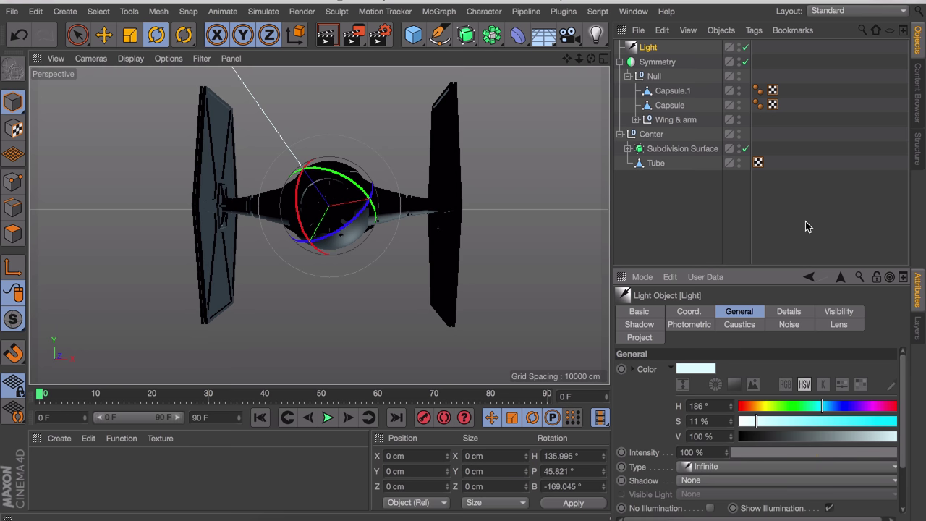
click(807, 226)
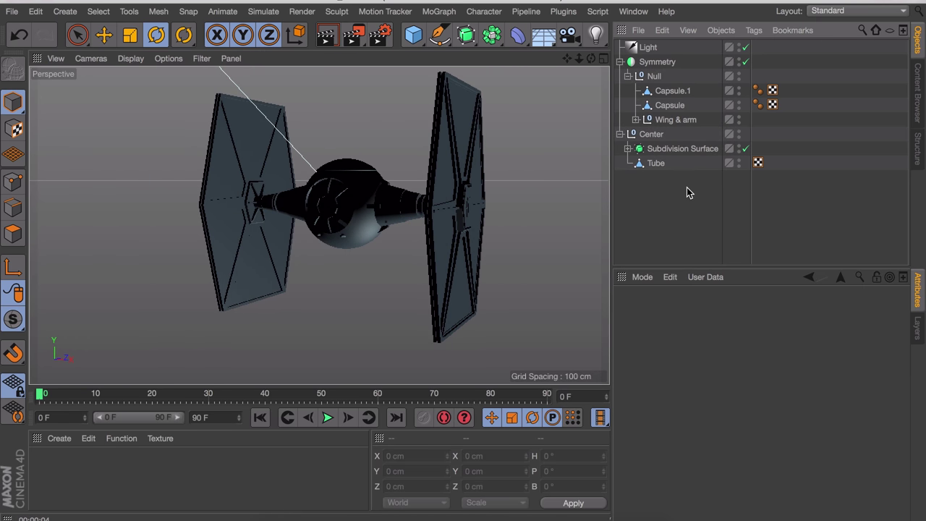
Add an area light, move it in front of the ship to about Z -247 cm, and set its shadow to Area
click(596, 35)
key(e)
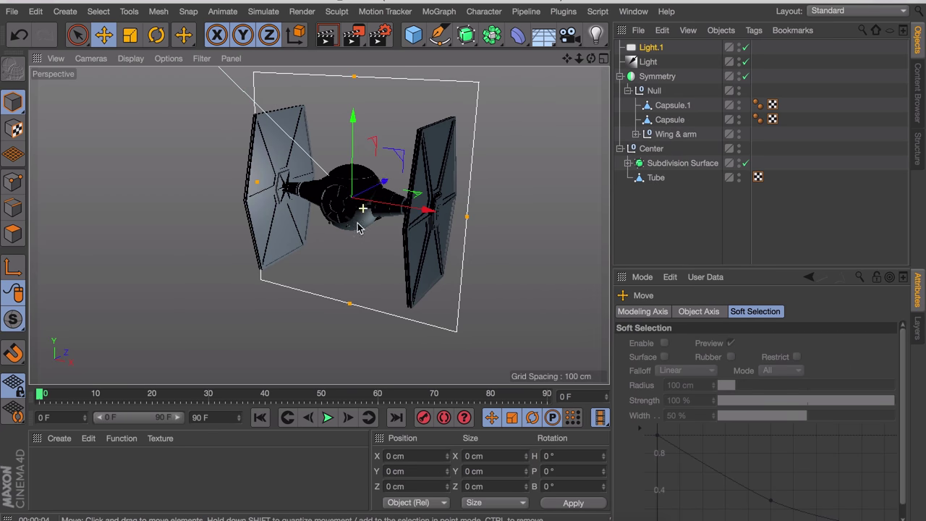
drag(377, 185, 143, 279)
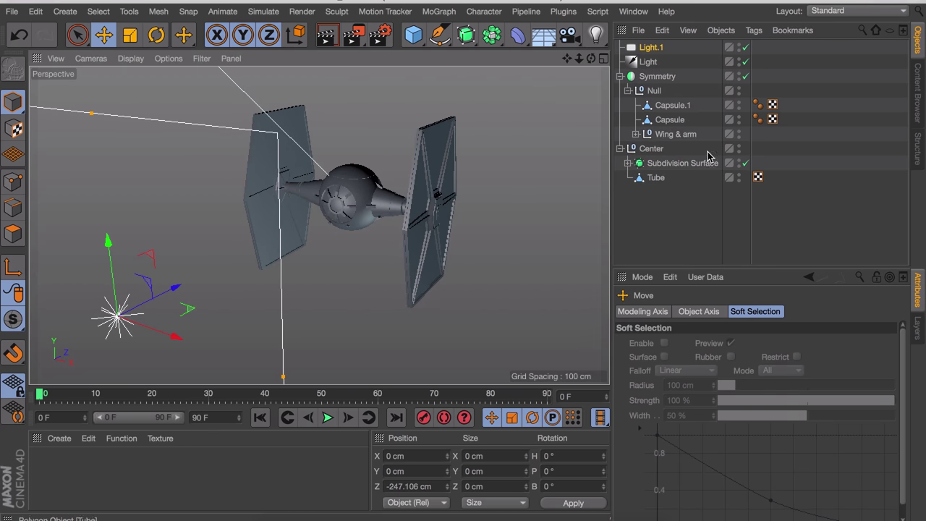
click(651, 48)
click(696, 481)
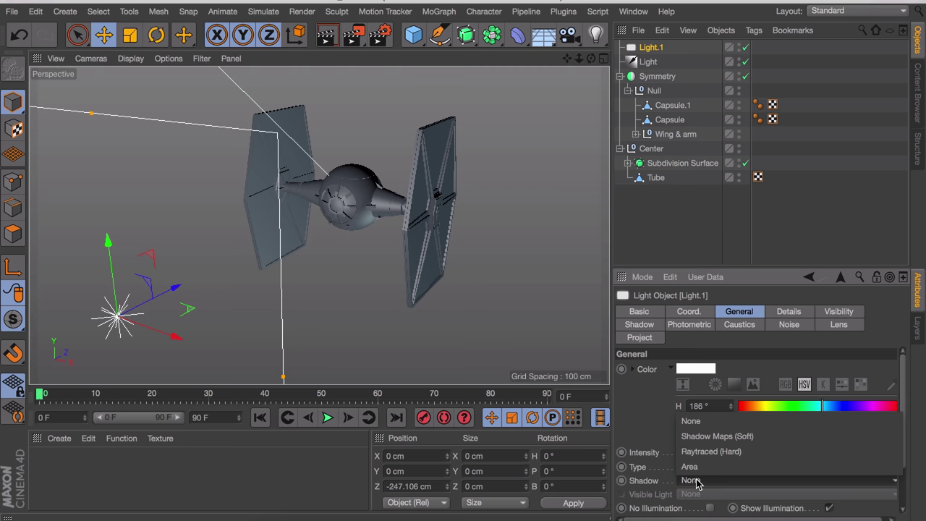
click(698, 470)
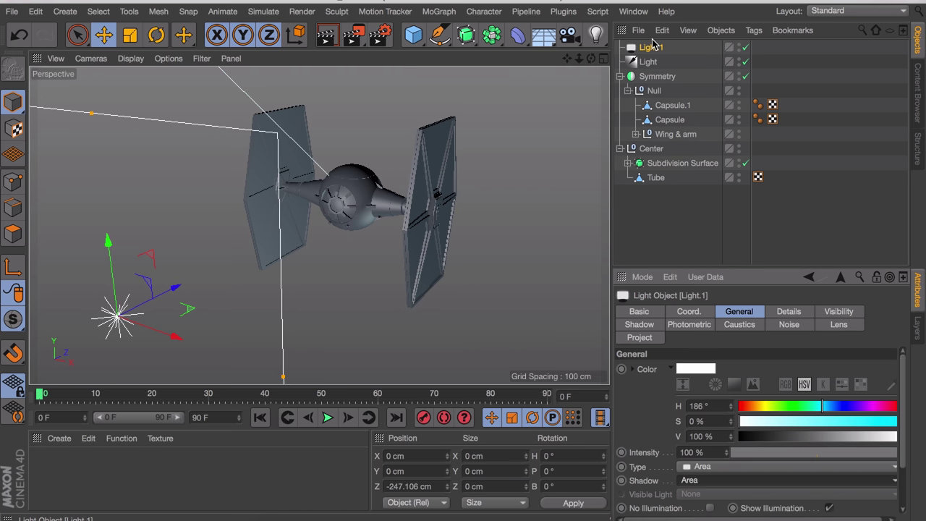
Add a Target tag to the area light
right_click(653, 46)
mouse_move(712, 5)
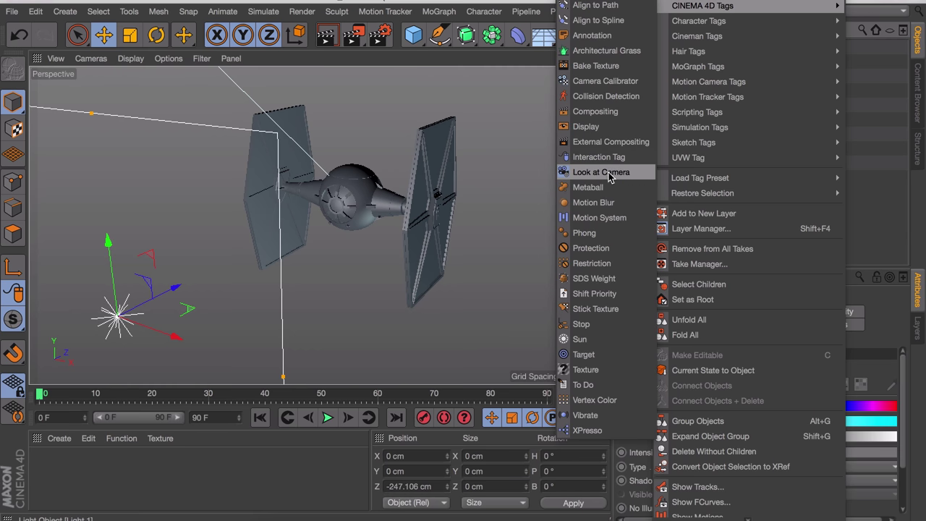
click(600, 355)
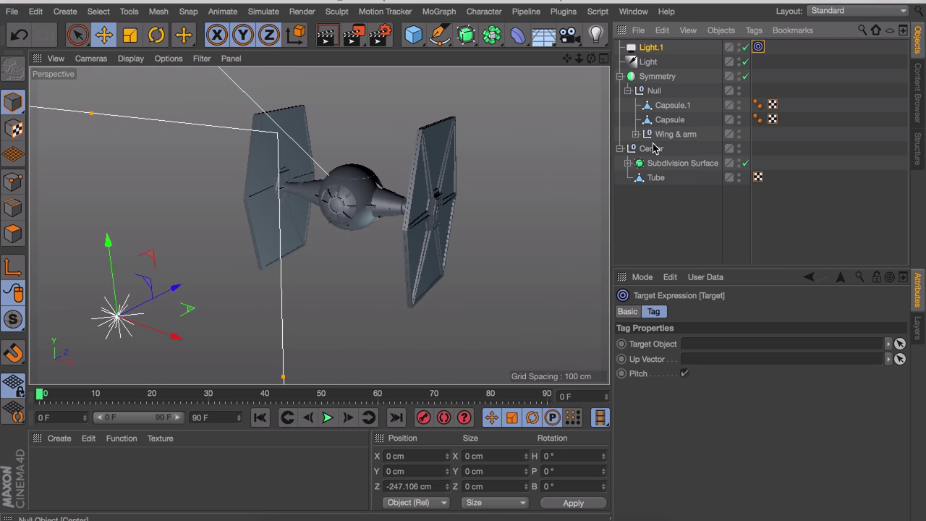
Group the Symmetry and Center hierarchies into one null and name it "Tie Fighter"
click(653, 76)
shift+click(661, 179)
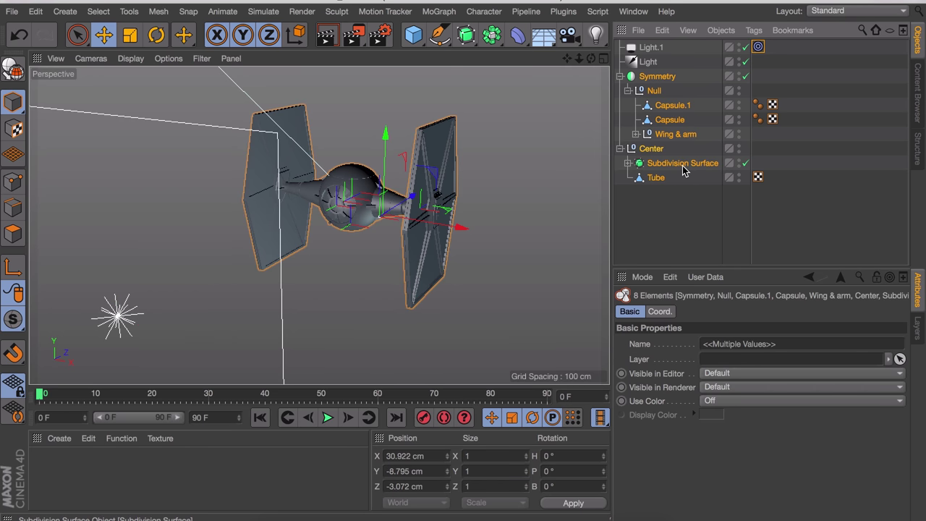
key(alt+g)
double_click(645, 77)
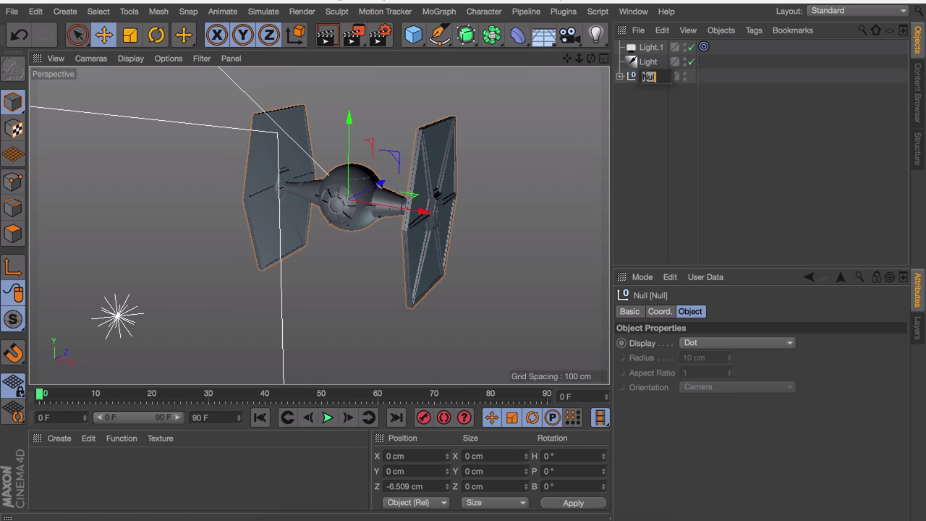
text(Tie Fighter)
key(Return)
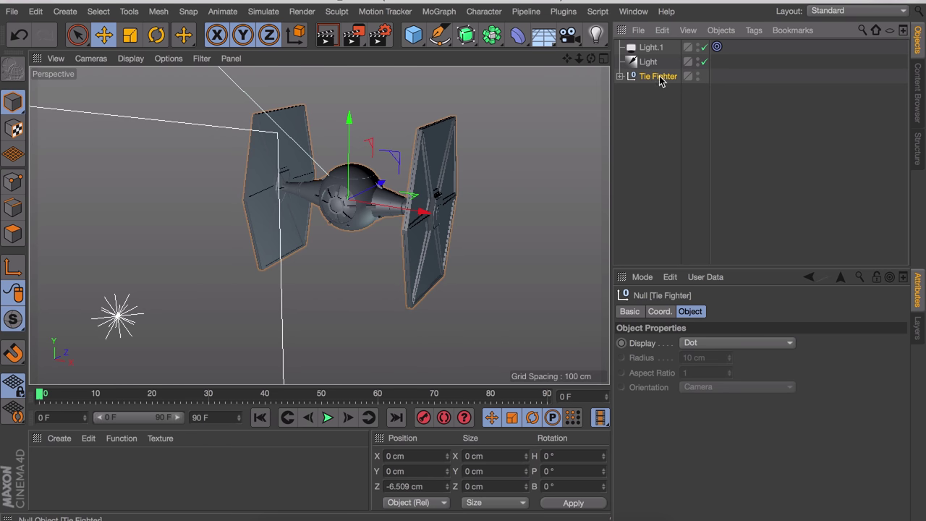
Make Tie Fighter the area light's target object and move the light to about X -20, Y 34, Z -246 cm
click(717, 47)
drag(731, 347, 732, 346)
click(650, 47)
drag(444, 265, 436, 208)
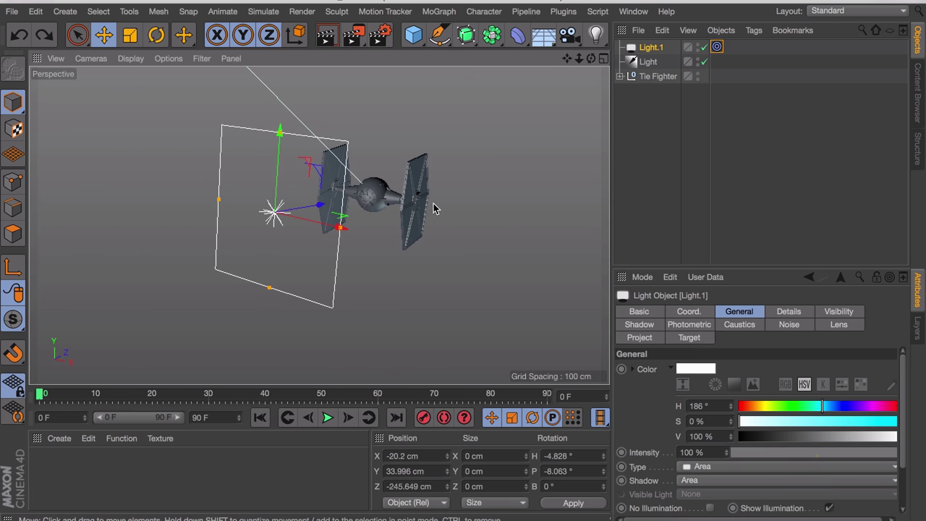
Enable shadows in the viewport and move the area light to about X -264, Y 59, Z -284 cm
click(199, 58)
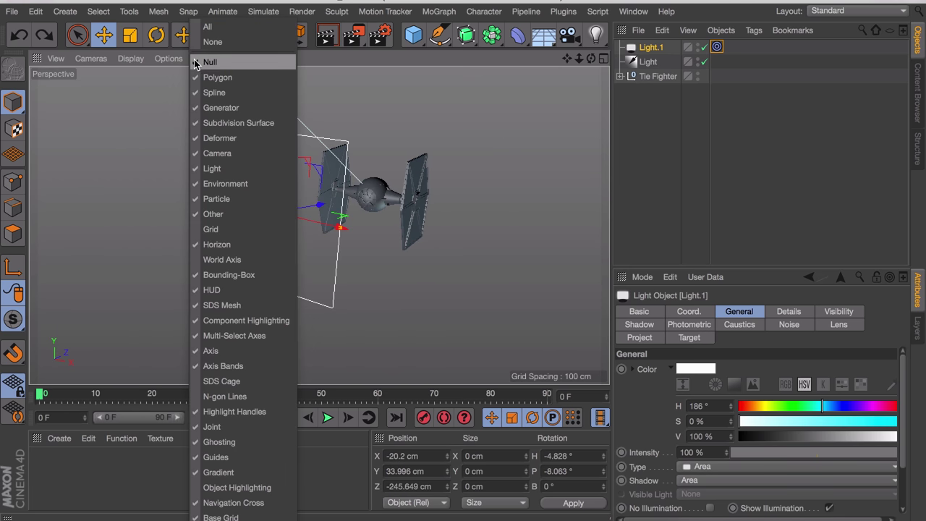
mouse_move(169, 61)
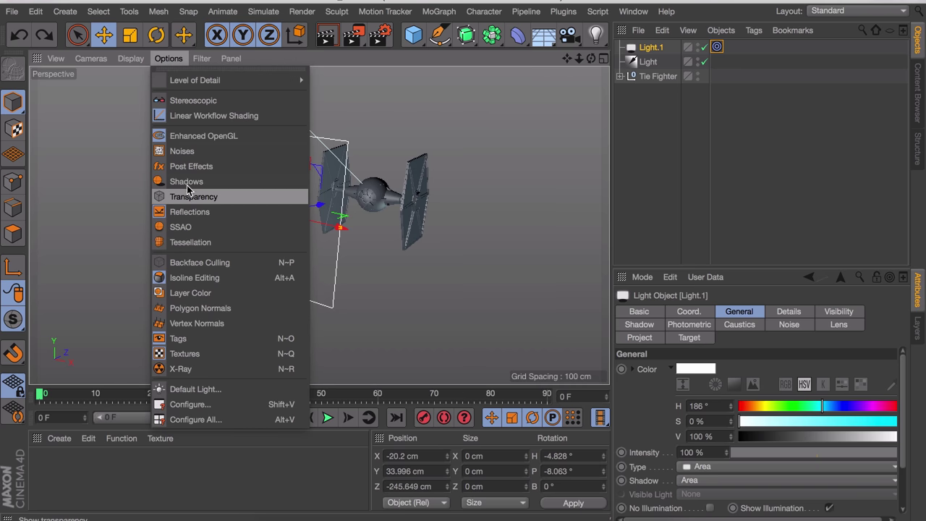
click(231, 185)
alt+right_drag(399, 201, 423, 149)
alt+drag(372, 196, 176, 192)
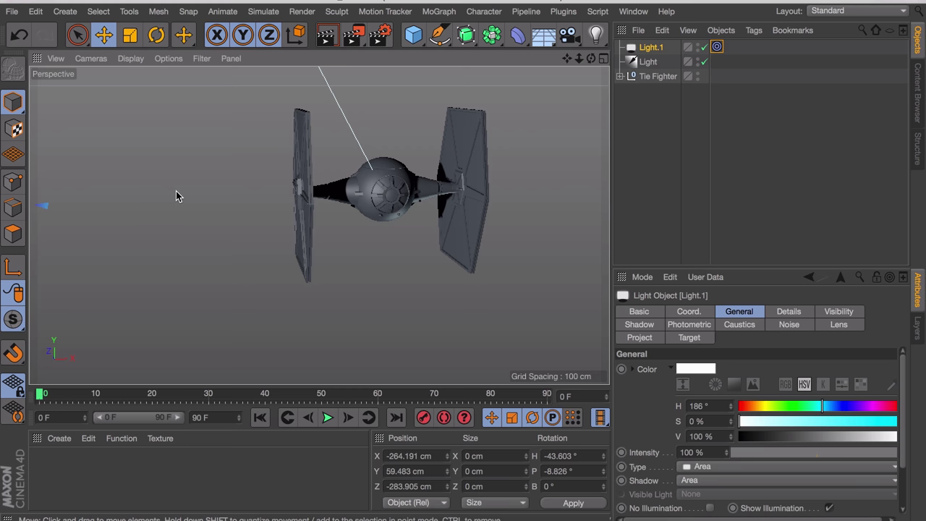
Render the view with the ship's cockpit window and both wings in frame
alt+drag(358, 190, 347, 225)
scroll(359, 193, down, 5)
mouse_move(359, 193)
alt+mouse_down()
mouse_move(258, 188)
mouse_move(363, 207)
mouse_move(372, 198)
alt+mouse_up()
scroll(372, 198, up, 5)
alt+drag(389, 159, 403, 198)
key(ctrl+r)
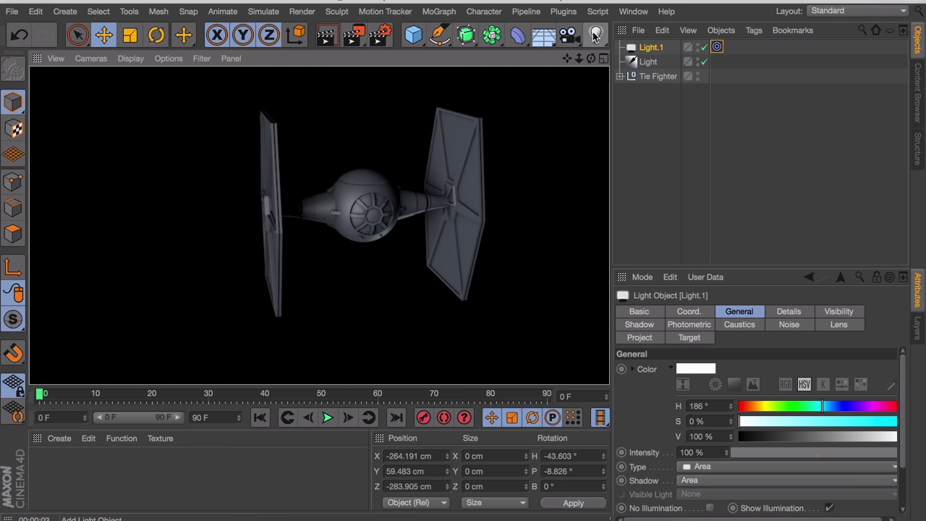
Add an omni light at the origin, enable its Ambient Illumination, and lower its intensity to 15%
click(595, 34)
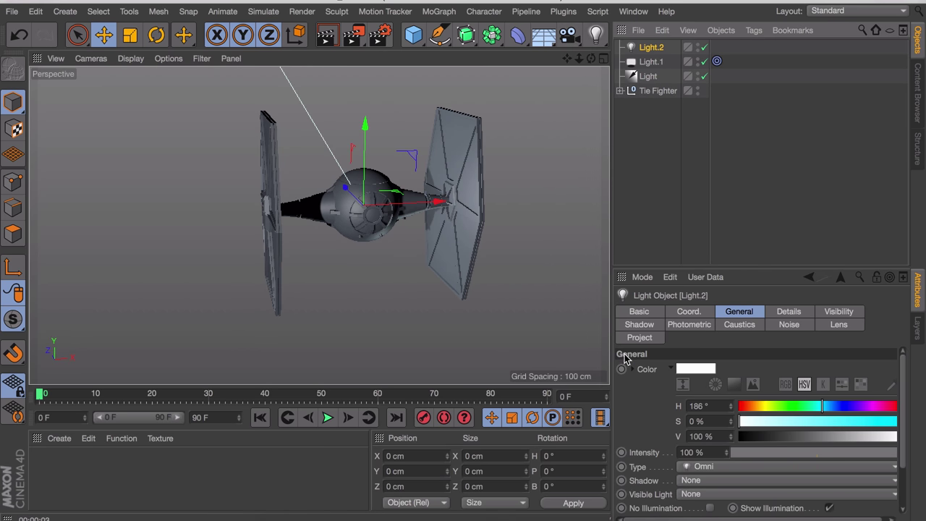
scroll(625, 413, down, 3)
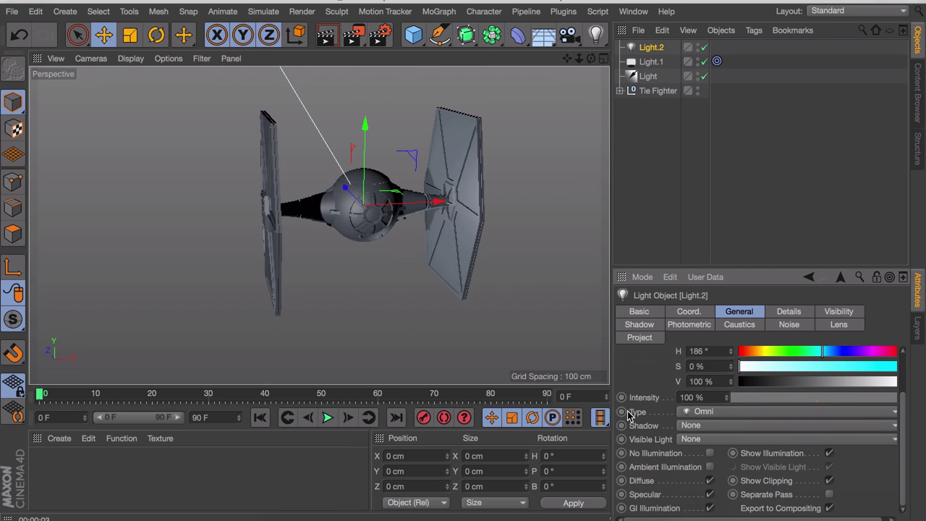
click(709, 467)
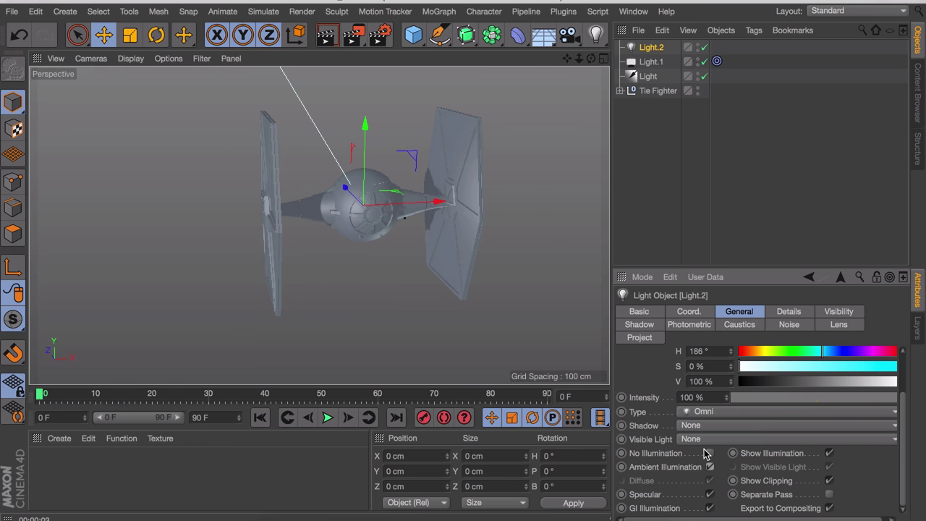
click(746, 398)
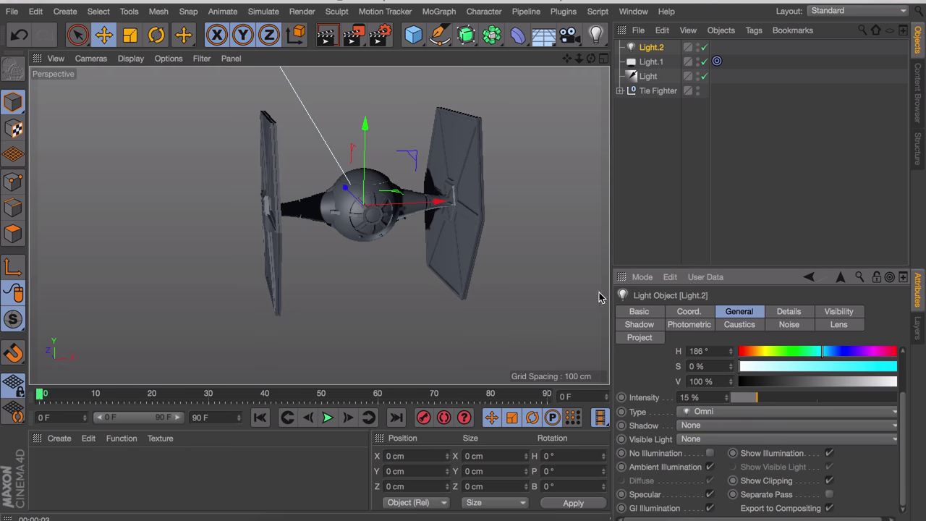
Render the view and give the ambient light a slight warm tint with hue 41°
click(327, 35)
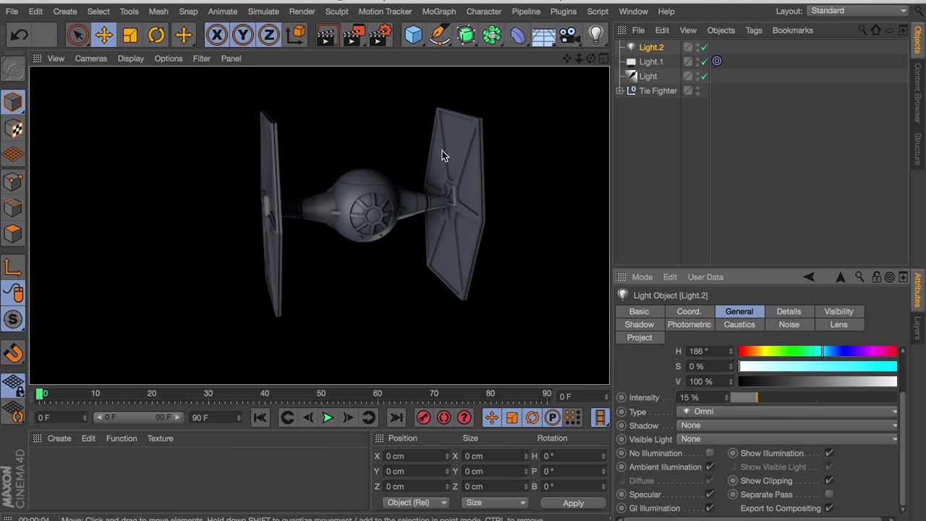
click(759, 351)
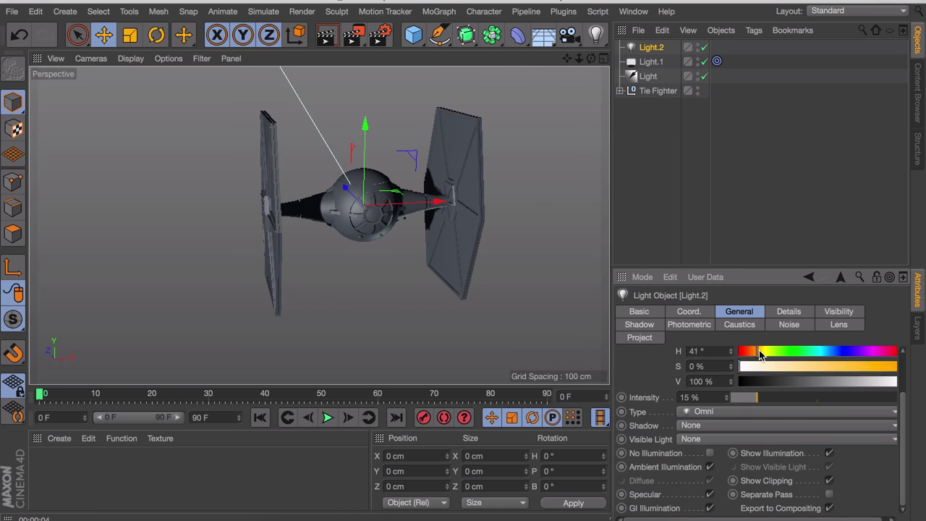
click(757, 367)
click(748, 190)
Turn off the viewport's shadow display
click(202, 57)
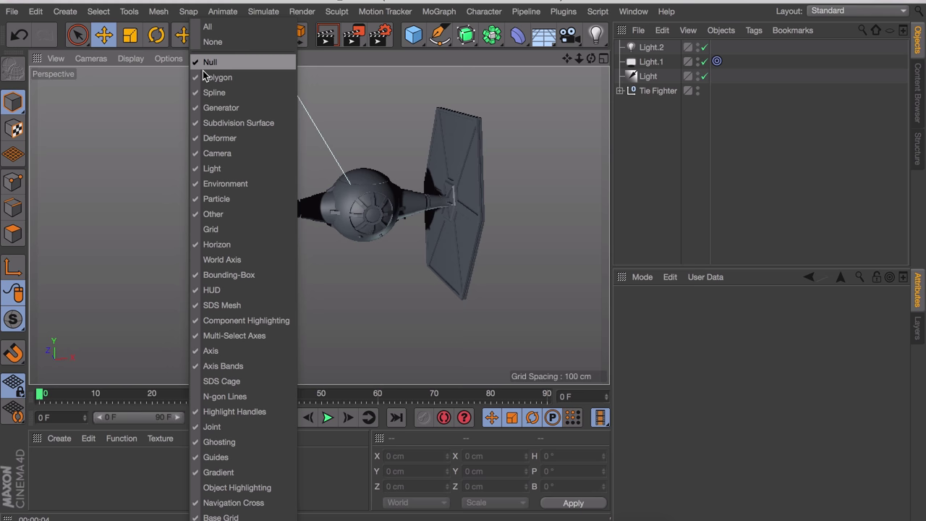
click(168, 58)
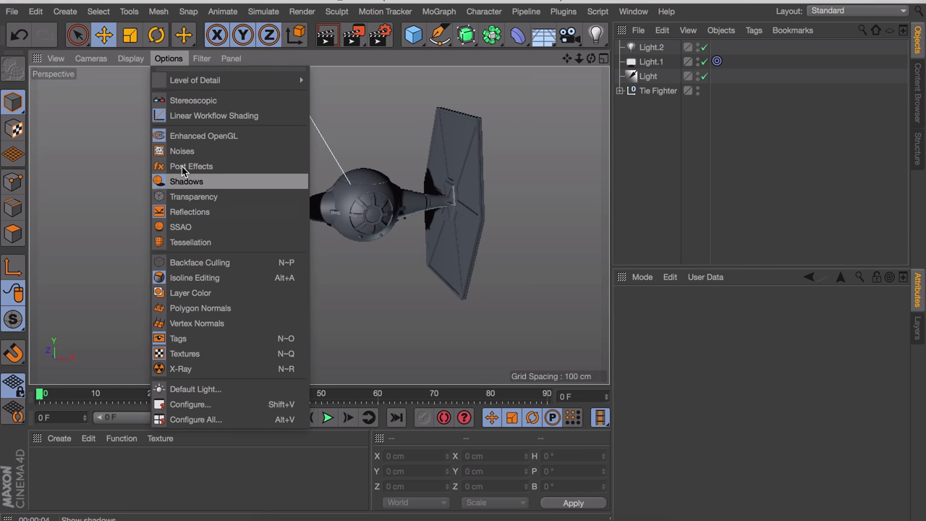
click(186, 181)
alt+drag(365, 209, 389, 188)
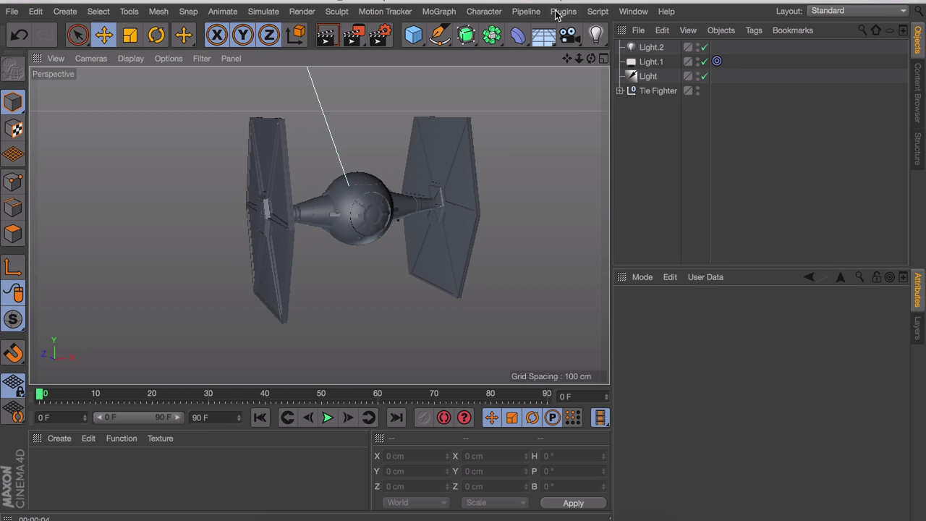
Add a camera from the current view, roll it to a bank of about -14.3°, and look through it
click(569, 38)
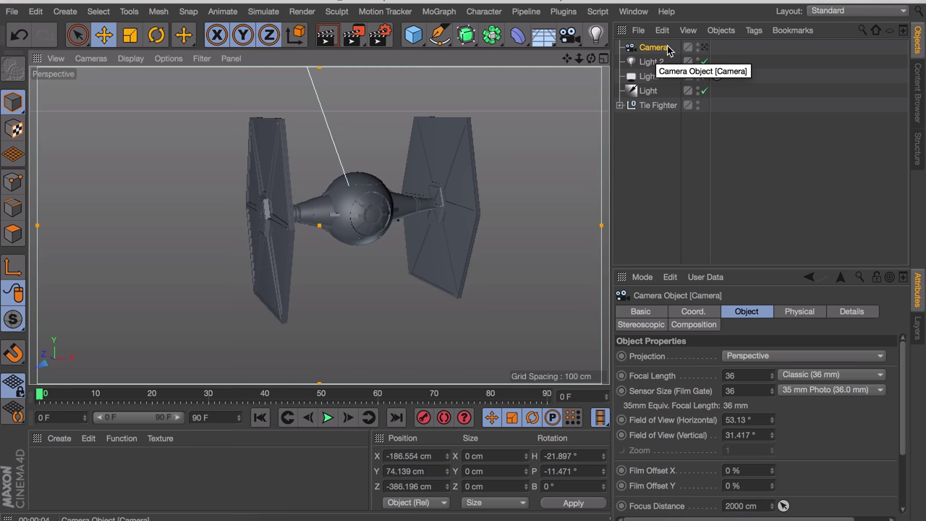
click(705, 48)
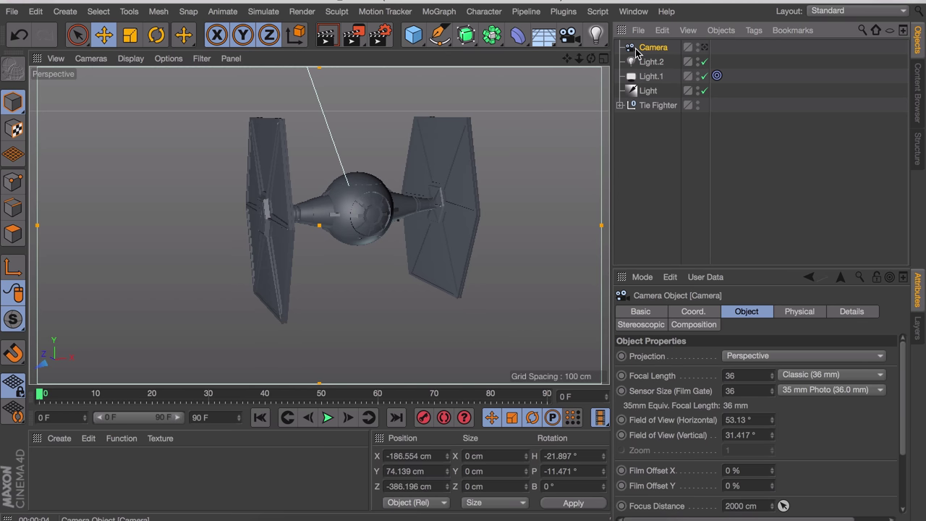
scroll(411, 142, down, 5)
alt+drag(390, 217, 428, 253)
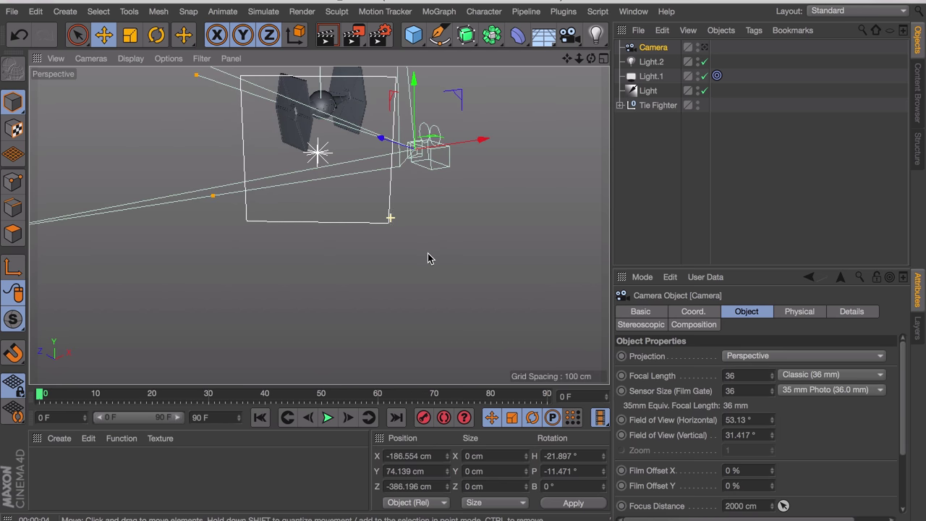
key(r)
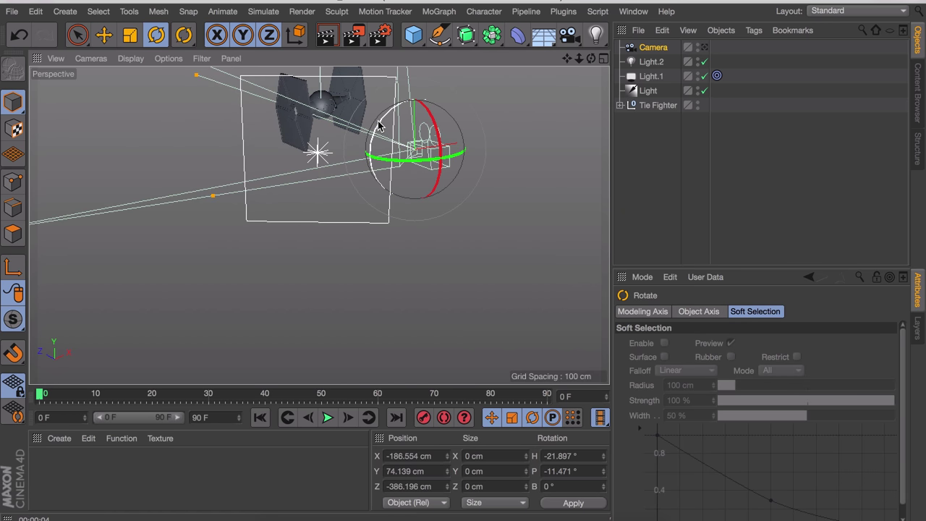
drag(378, 126, 384, 163)
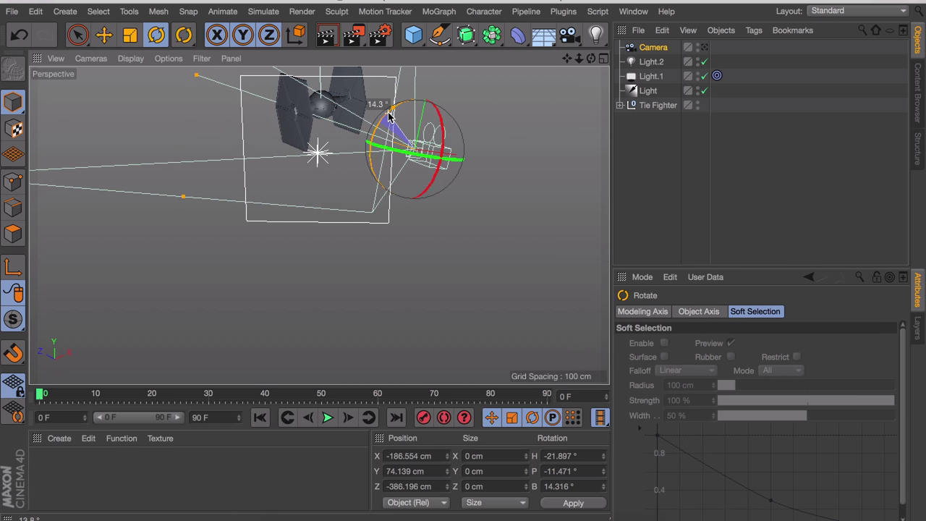
click(704, 48)
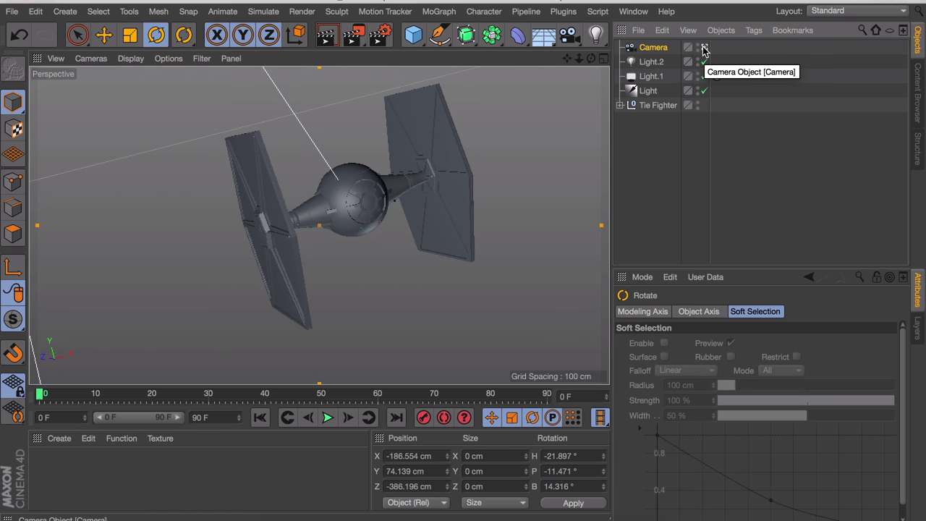
click(703, 48)
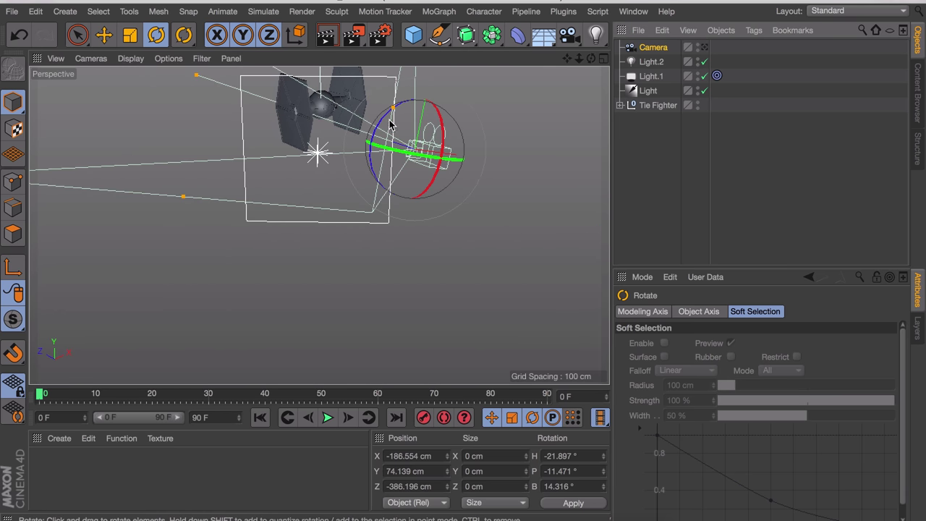
click(704, 47)
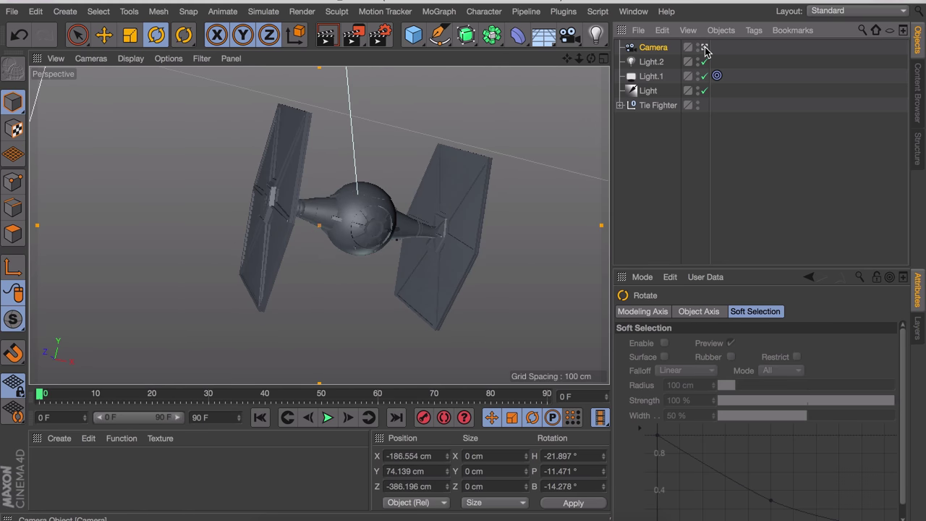
Reframe the ship closer through the camera with a 24 mm focal length and render the view
alt+middle_drag(465, 184, 452, 179)
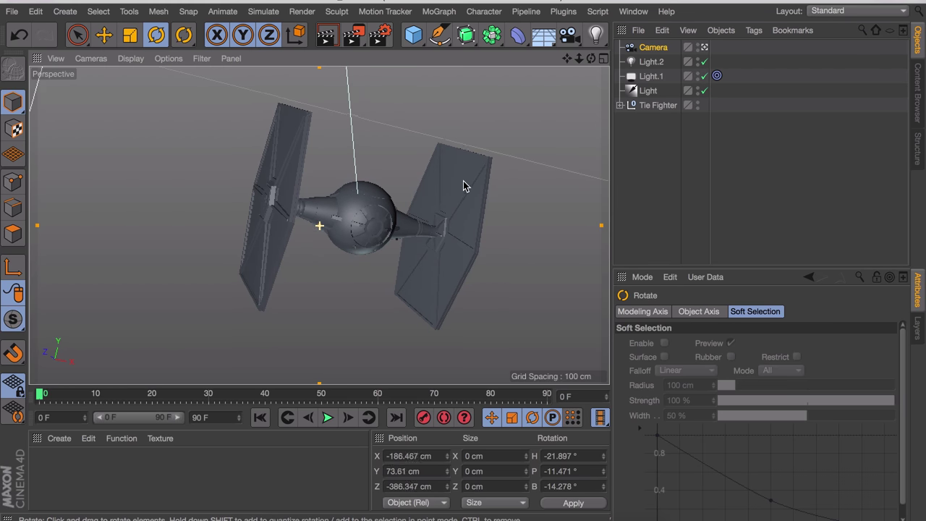
click(655, 48)
double_click(740, 376)
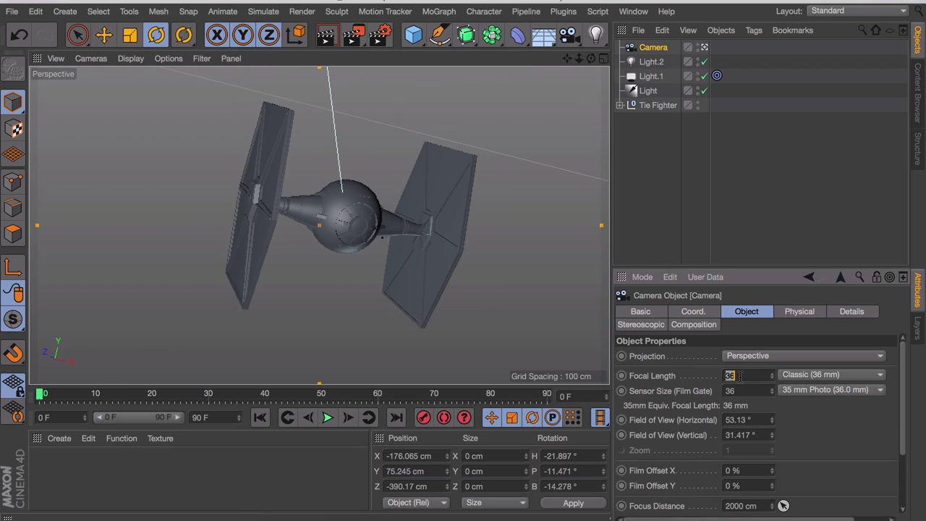
key(Return)
alt+drag(446, 242, 454, 222)
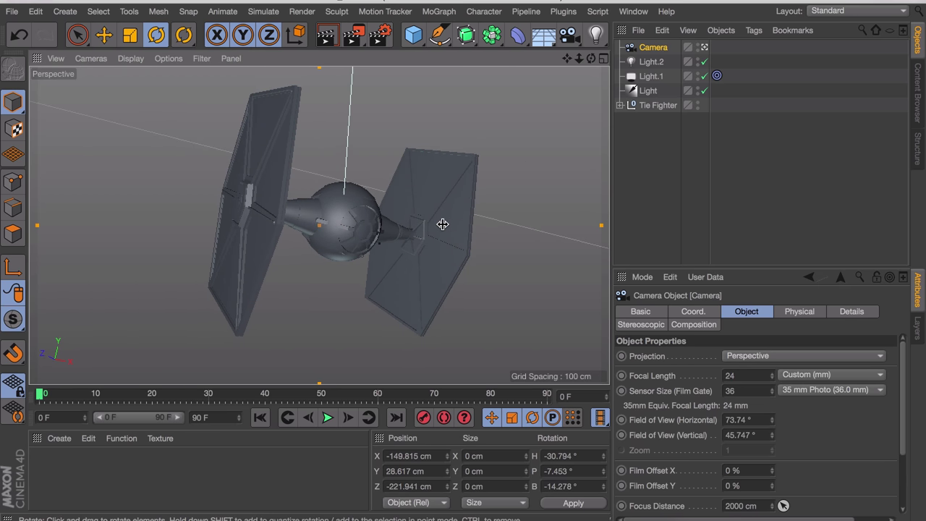
click(326, 35)
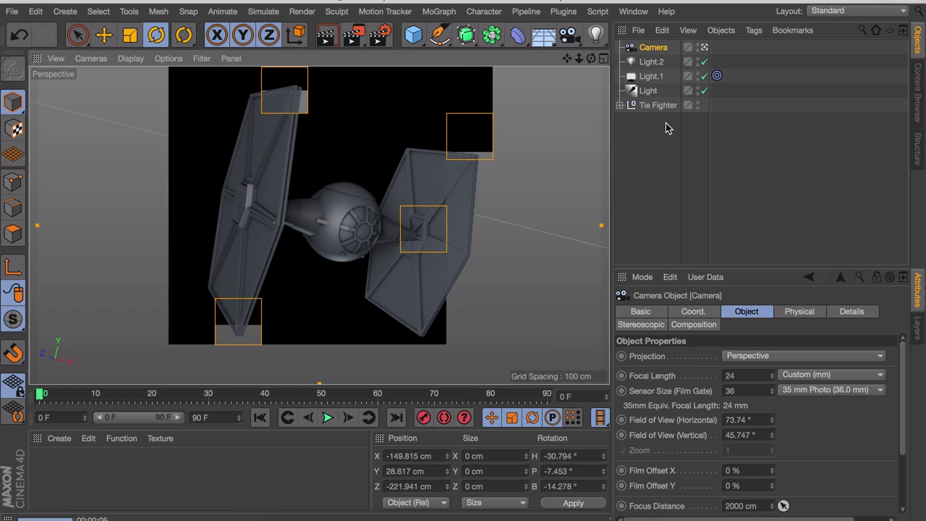
Rotate the infinite light slightly to a heading of 129.5°, a pitch of 32.7° and a bank of -165.7°
click(649, 78)
click(647, 89)
mouse_move(339, 199)
mouse_down()
mouse_move(338, 221)
mouse_move(346, 203)
mouse_up()
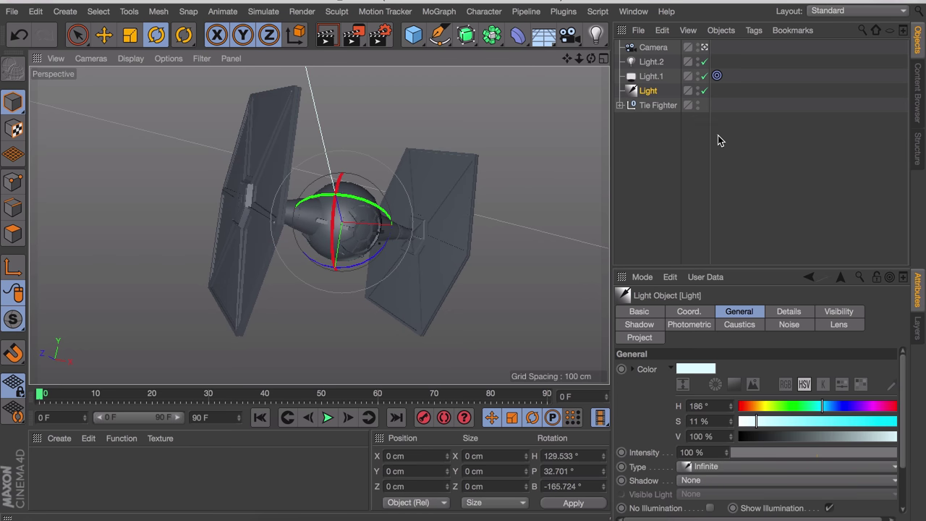
click(718, 135)
Lock the camera's position, scale and rotation with a Protection tag
right_click(655, 49)
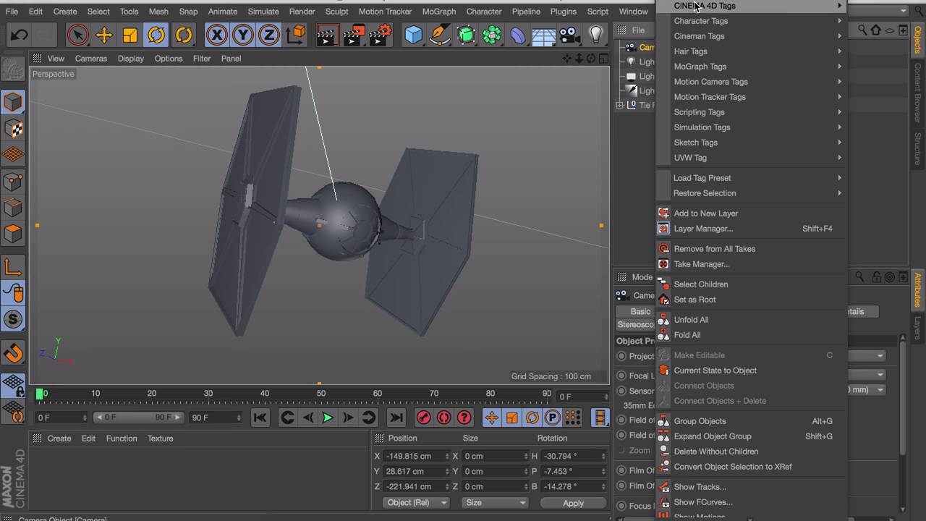
mouse_move(694, 5)
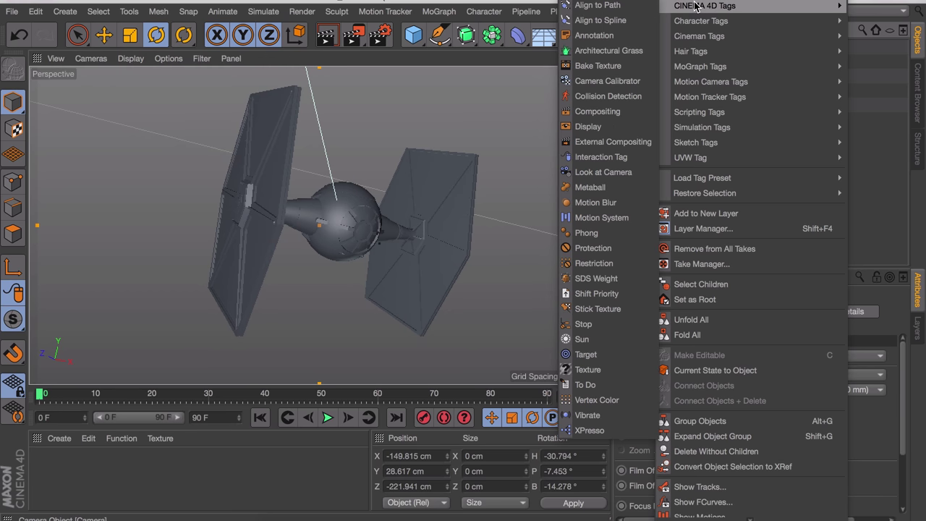
click(593, 248)
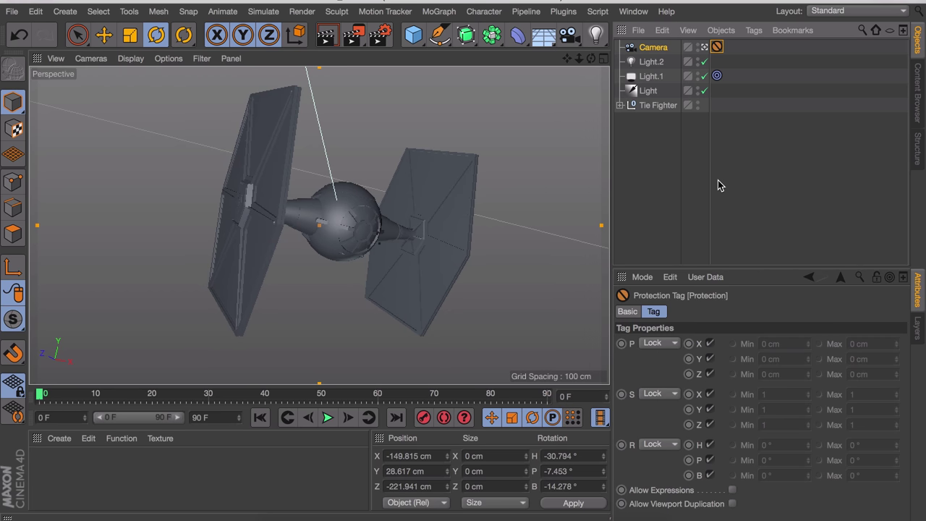
click(679, 162)
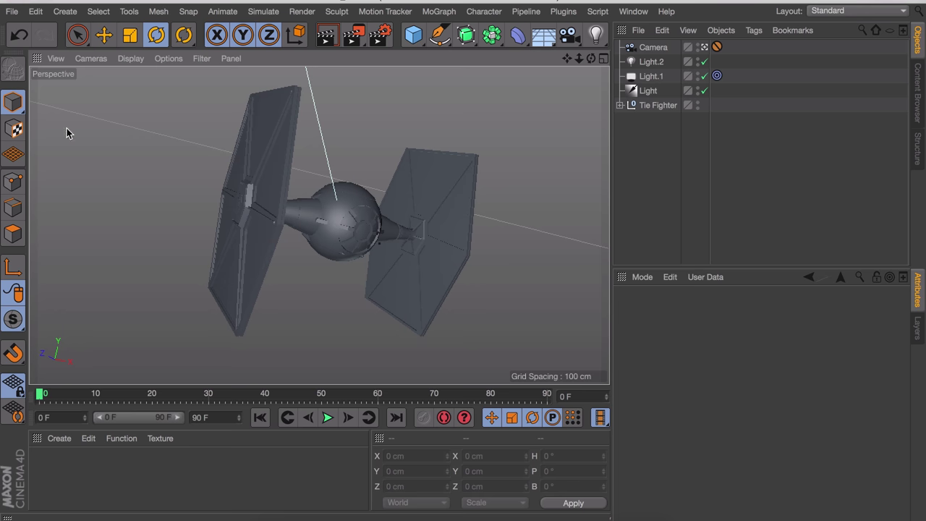
Create a material named Metal with a blue-grey color of hue 220°, saturation 12% and value 49%
double_click(138, 464)
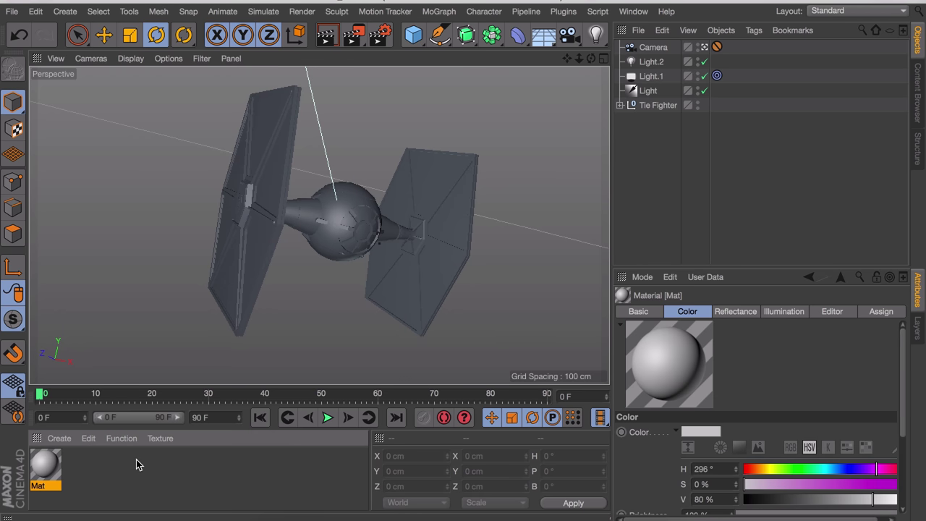
double_click(45, 463)
text(l)
click(242, 194)
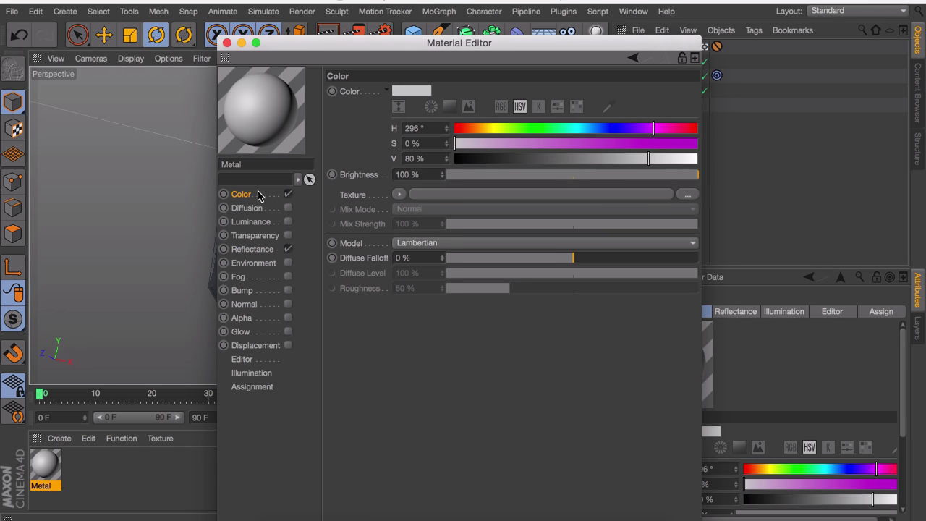
drag(654, 128, 603, 131)
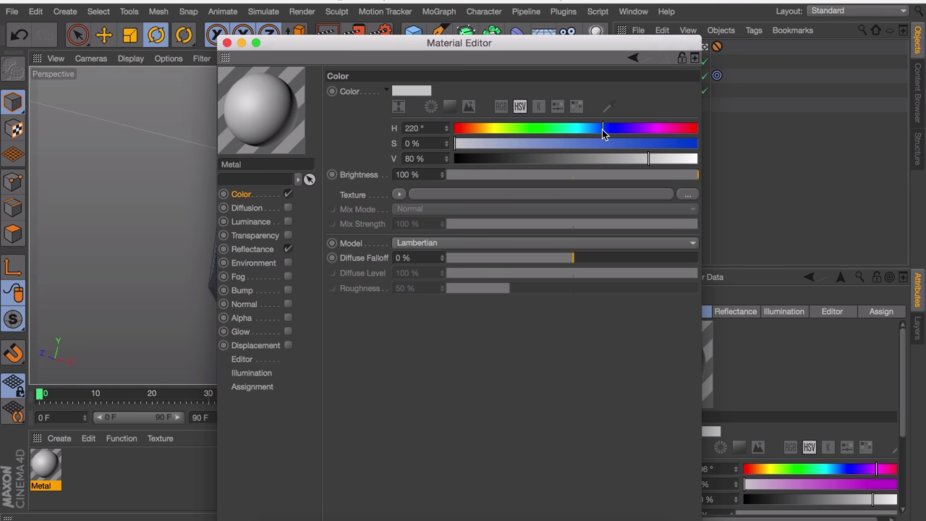
drag(467, 144, 483, 143)
drag(608, 158, 573, 159)
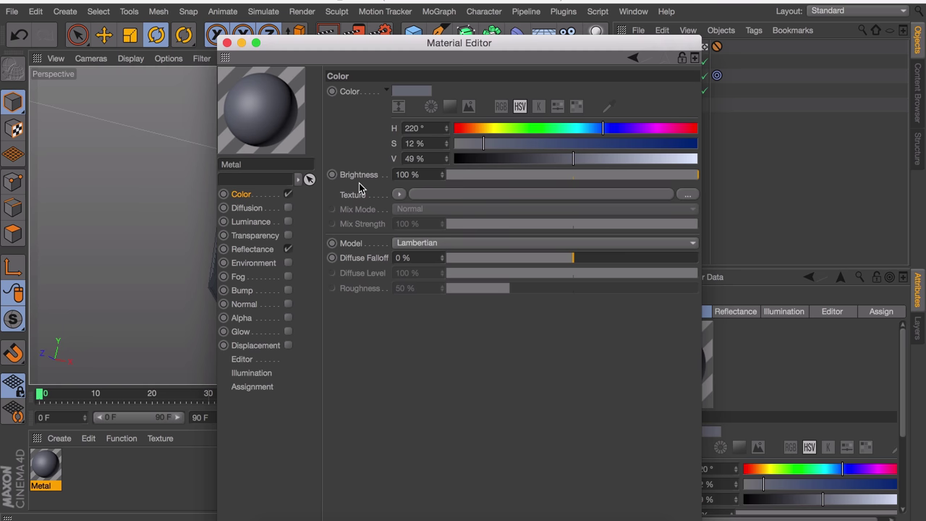
Load the Metal surface shader as the color texture of the Metal material
click(398, 195)
mouse_move(439, 496)
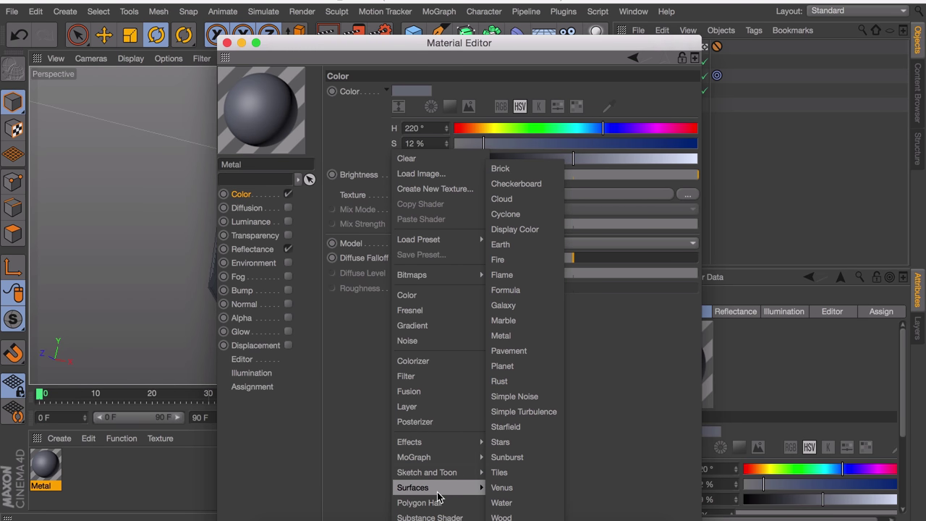
click(511, 340)
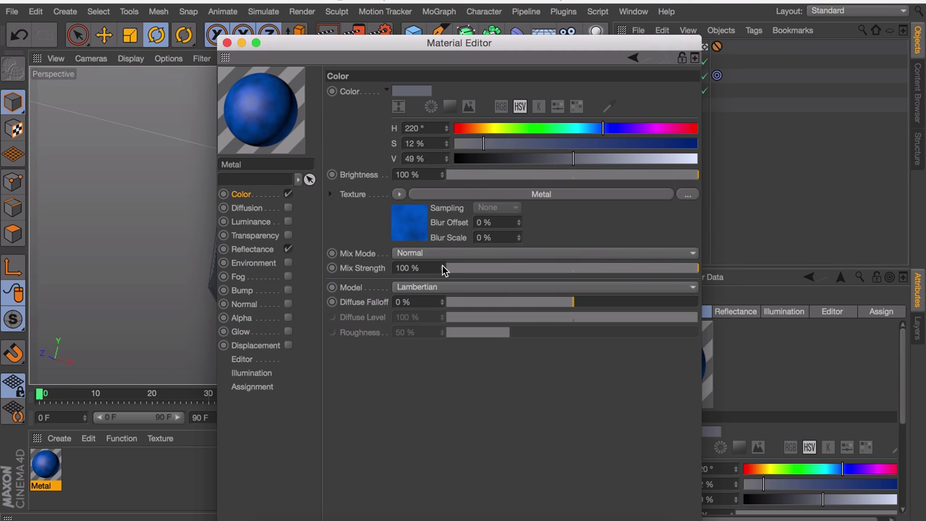
Turn the shader's blue gradient end grey with 0% saturation and 52% value, and set the shader frequency to 5
click(412, 229)
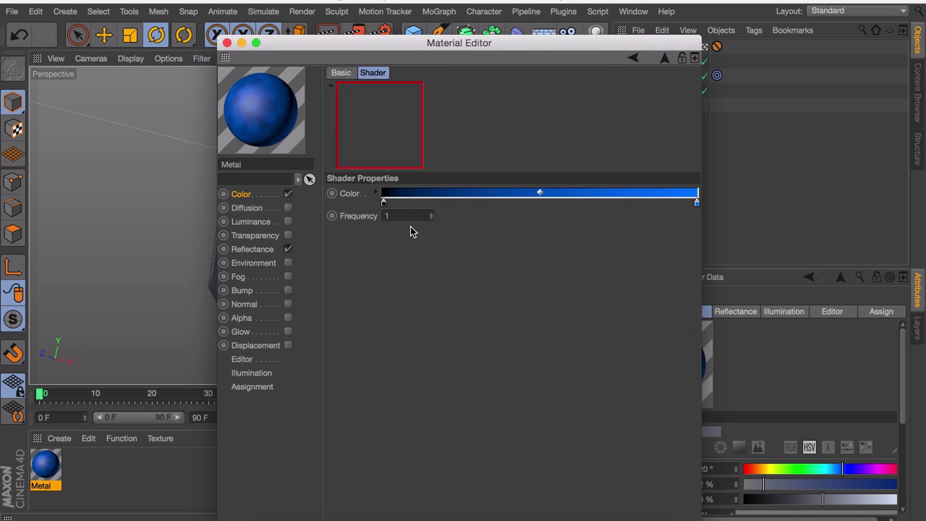
double_click(696, 203)
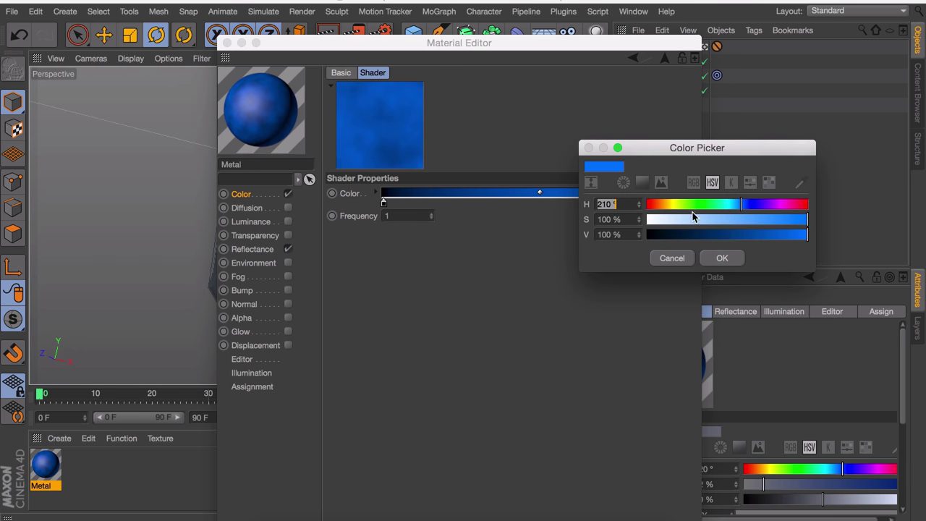
drag(702, 219, 626, 219)
click(730, 235)
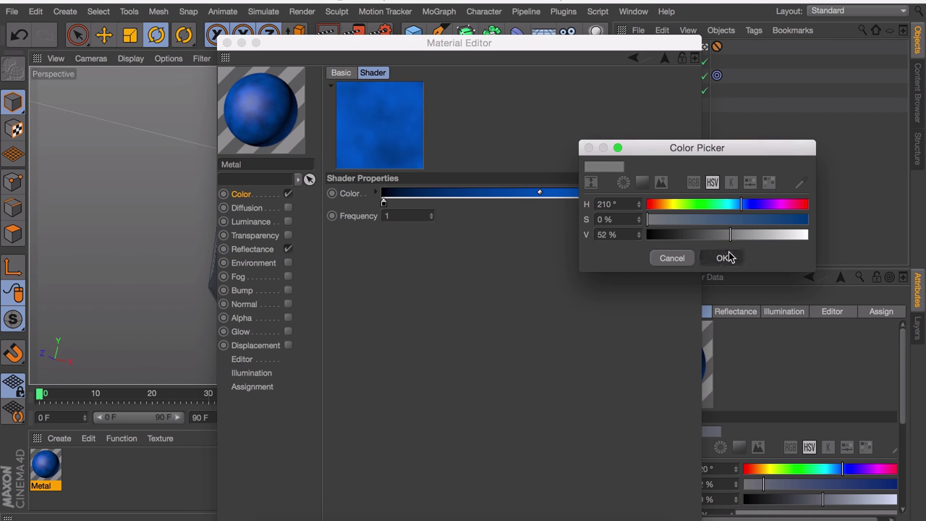
click(722, 257)
click(413, 216)
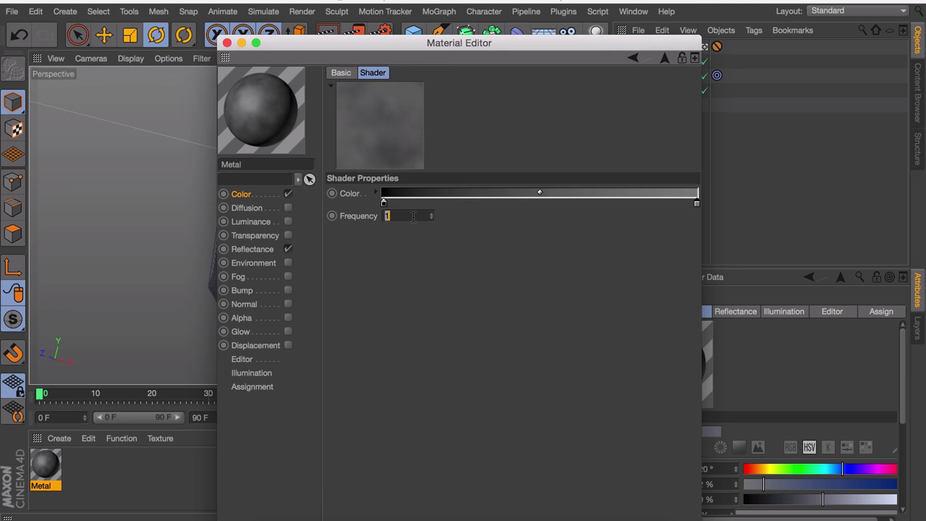
key(Return)
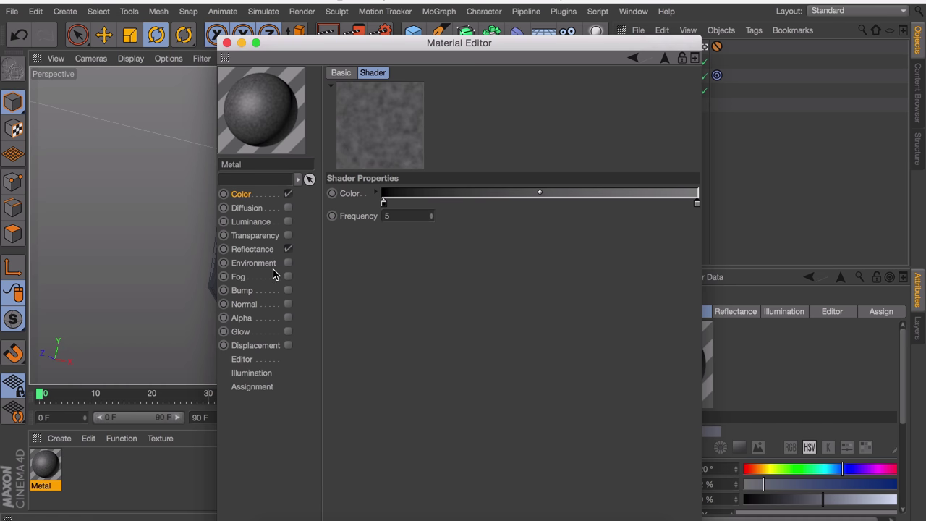
Set Metal's default specular layer to 50%, with width 36%, falloff 5%, inner width 7% and specular strength 100%
click(253, 250)
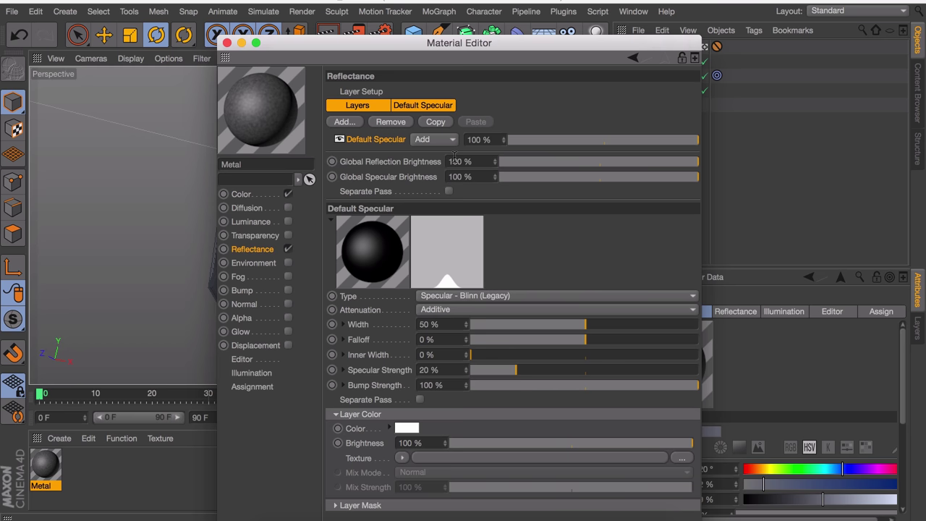
click(603, 141)
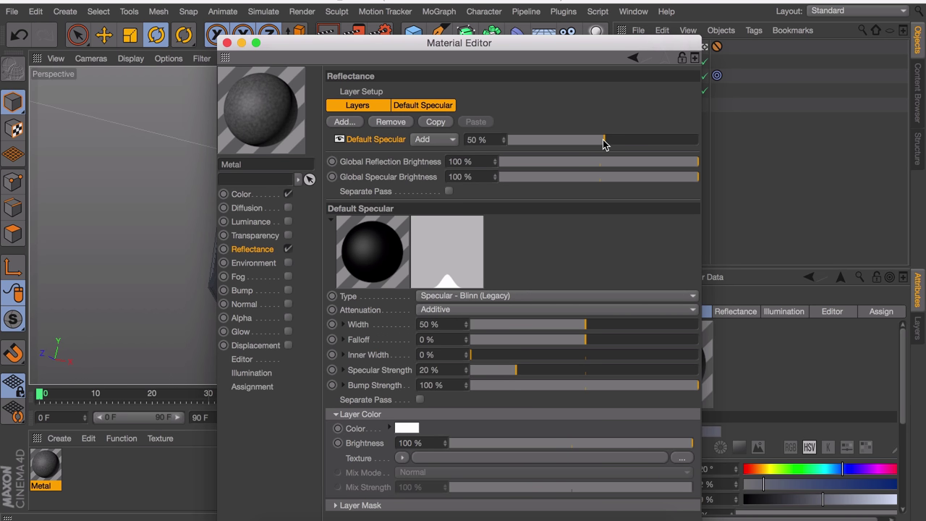
drag(586, 326, 558, 328)
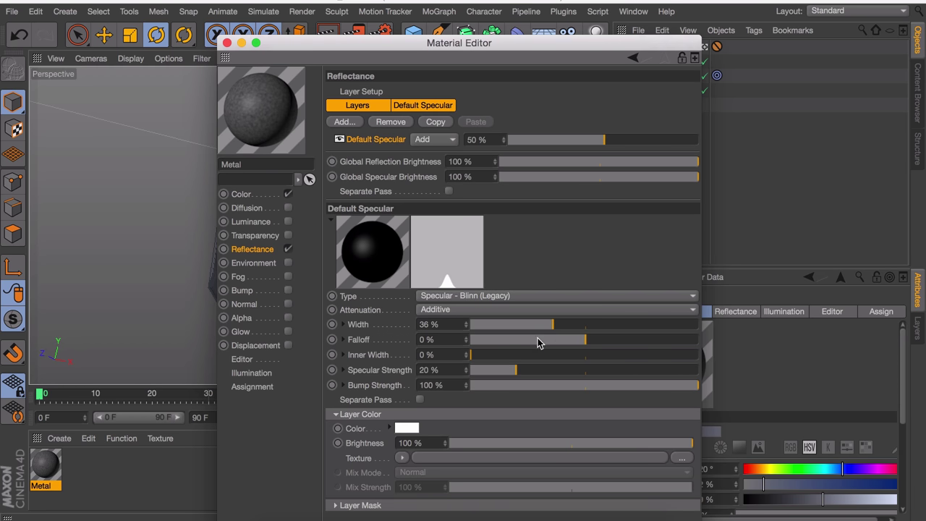
drag(586, 343, 590, 343)
drag(470, 356, 483, 357)
drag(510, 373, 781, 368)
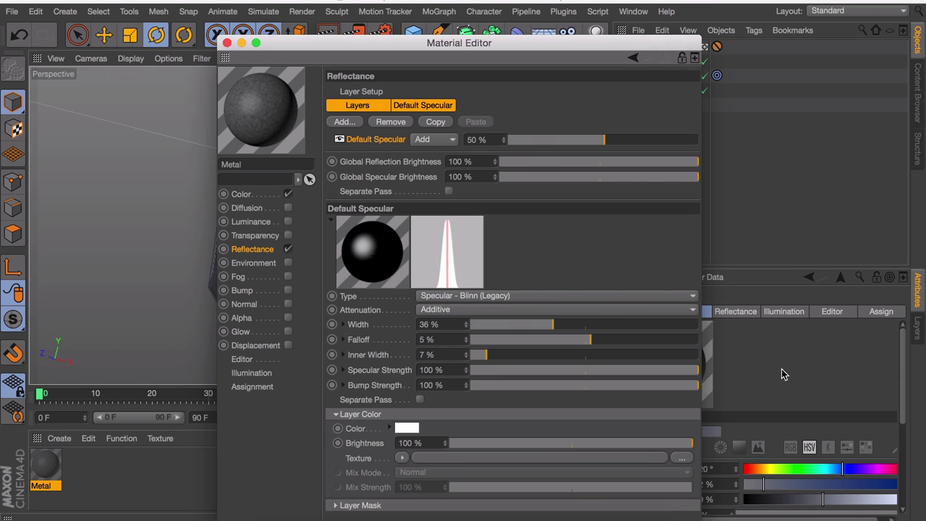
Apply the Metal material to the Tie Fighter group and render the view
click(226, 44)
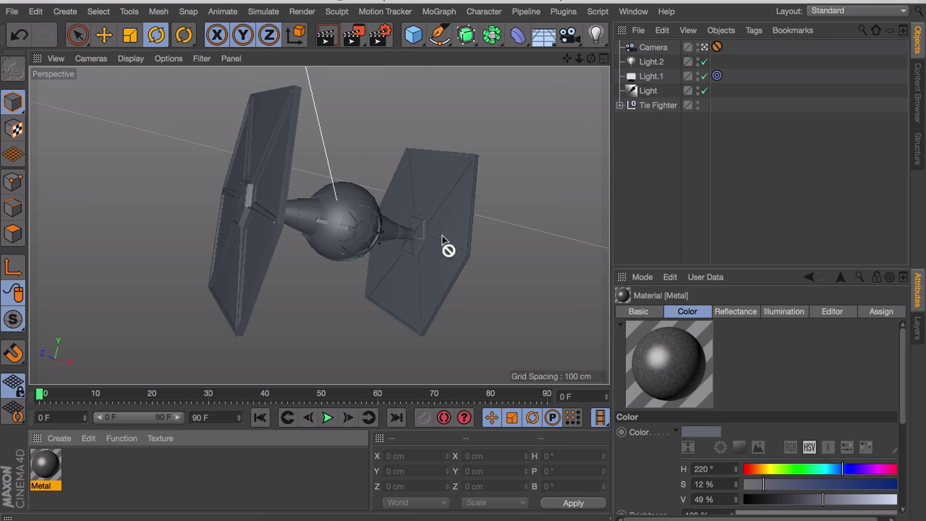
click(326, 34)
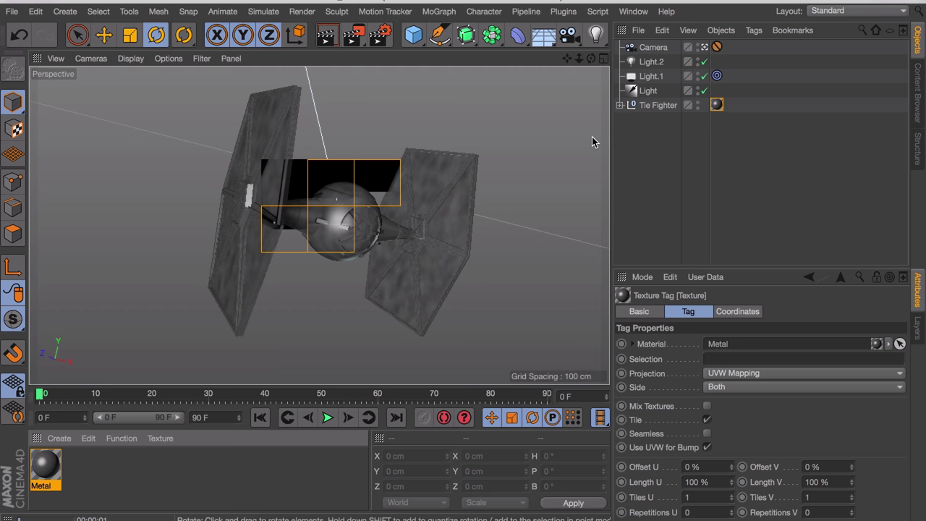
Change the mix mode of Metal's color texture so the blue-grey base color brightens the shader, and render the view
double_click(45, 468)
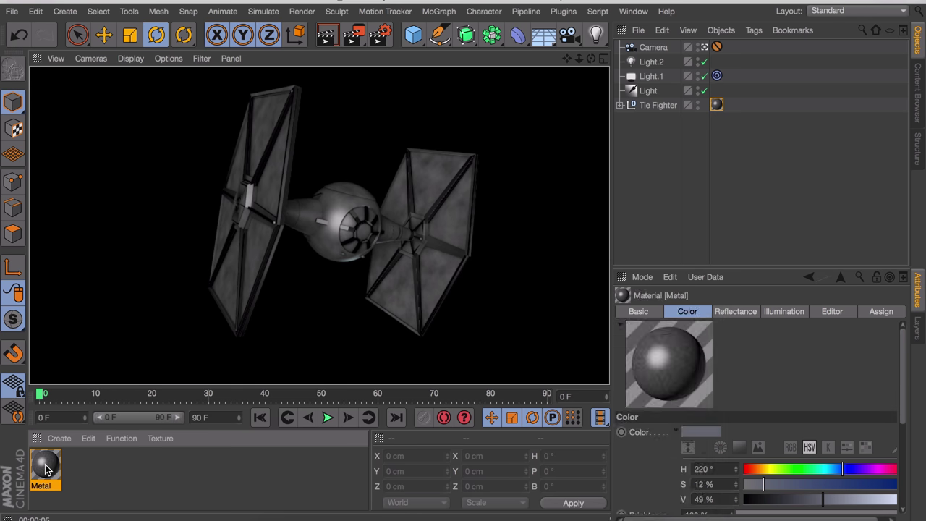
click(253, 196)
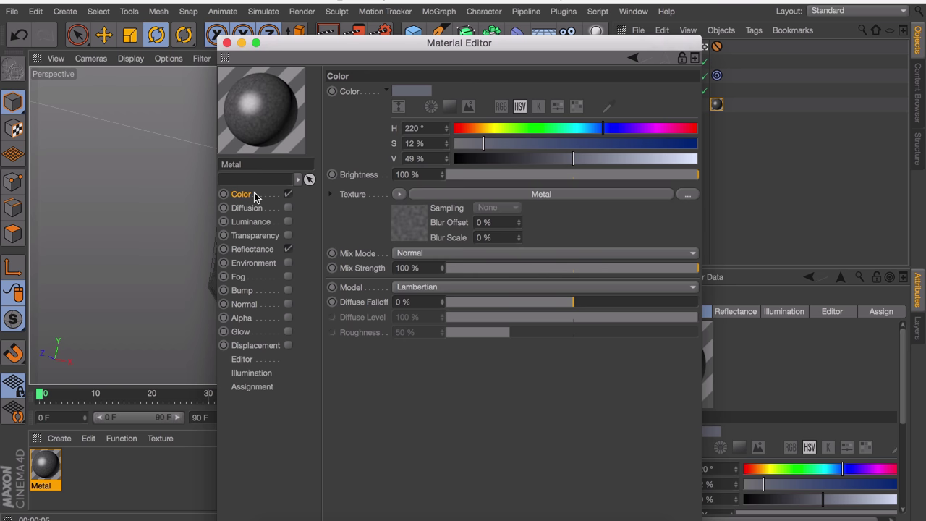
click(445, 253)
click(436, 282)
click(226, 43)
click(327, 35)
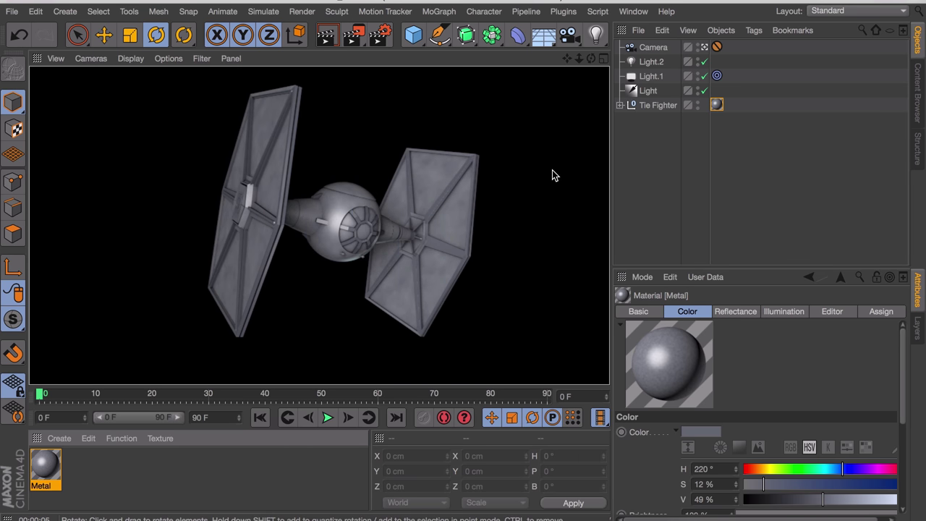
Create a material named Wing parts with a near-black color of hue 227°, saturation 10% and value 14%
double_click(132, 462)
double_click(45, 469)
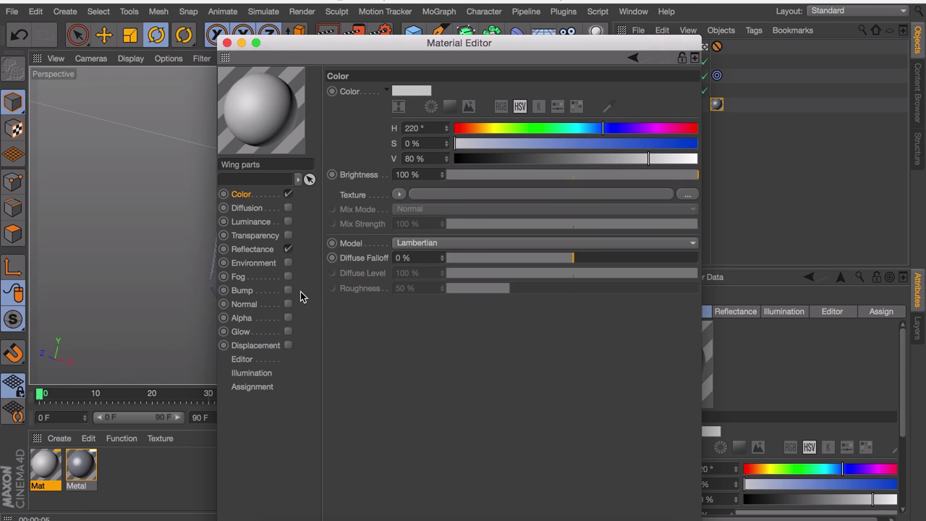
text(Wing parts)
click(253, 193)
drag(603, 127, 606, 127)
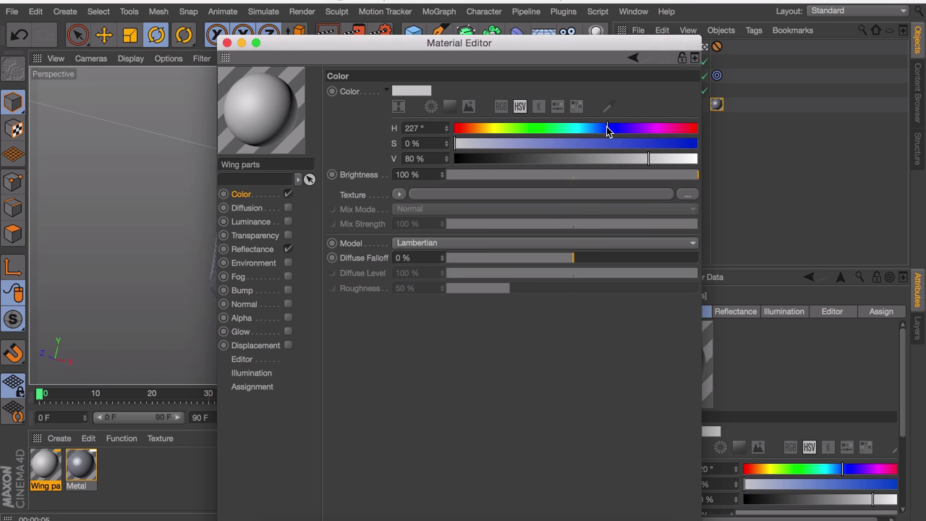
drag(459, 147, 489, 157)
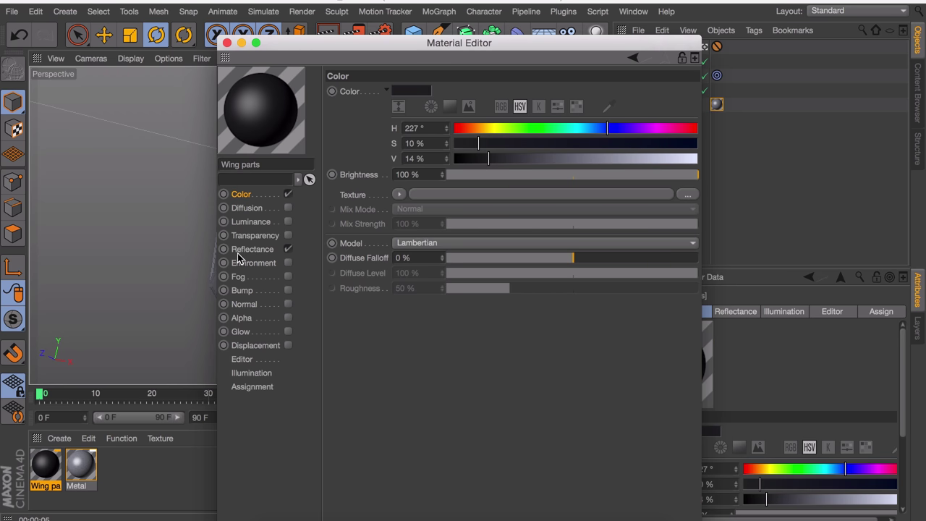
Set the Wing parts material's default specular layer to 18% and its specular width to 48%
click(246, 250)
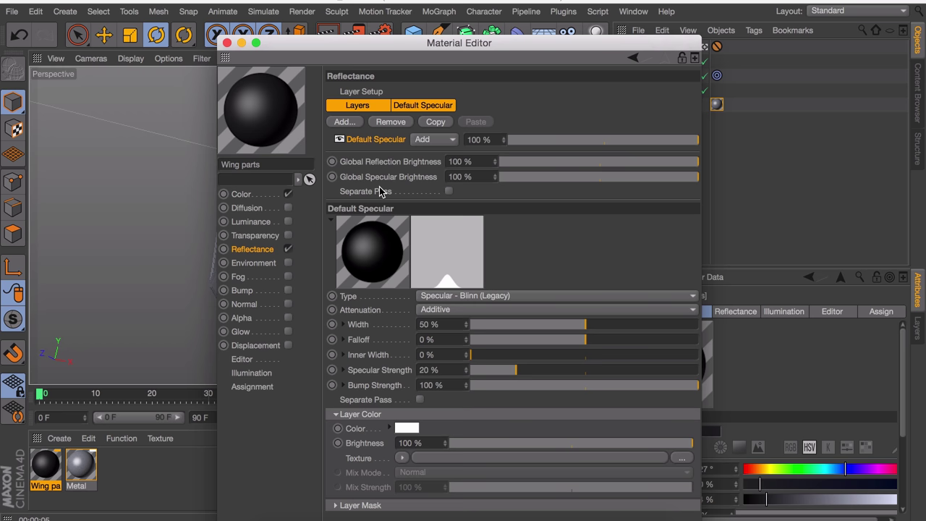
drag(528, 141, 533, 141)
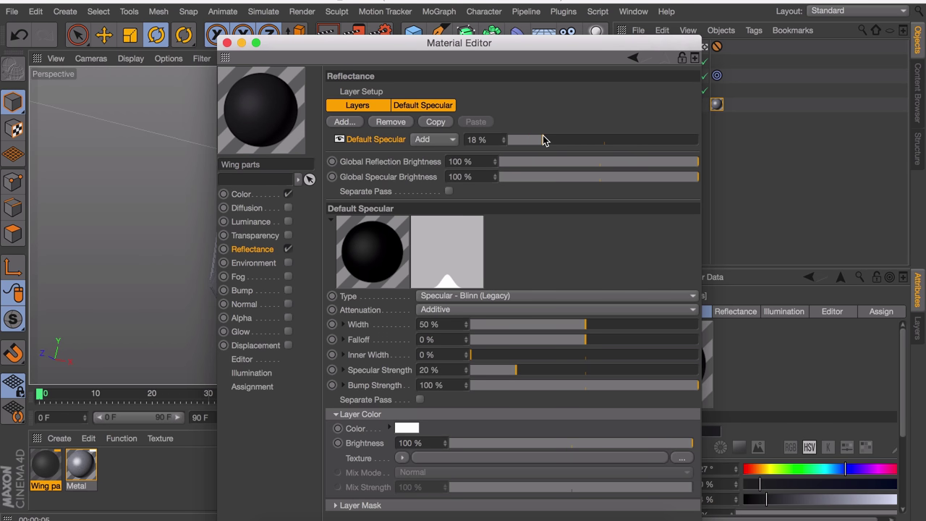
click(584, 324)
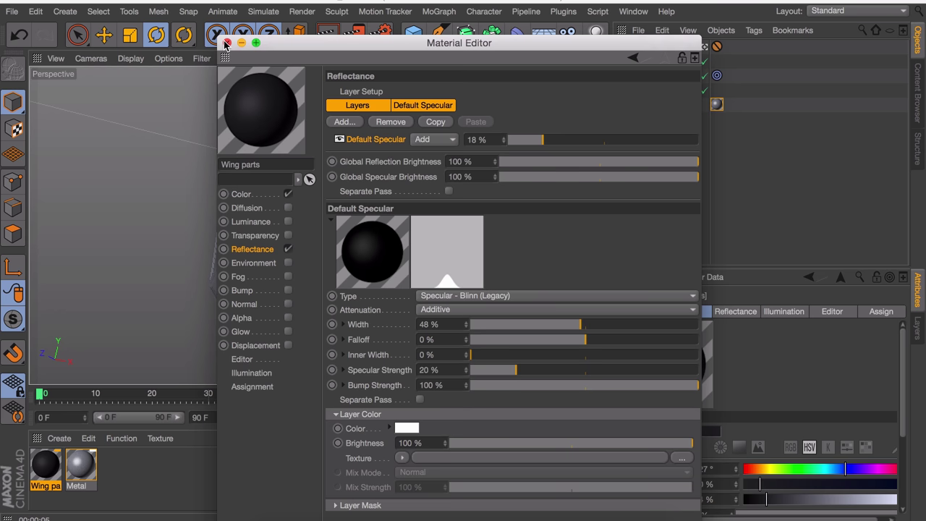
click(227, 43)
Leave the camera view, bring the wings closer, and expand the Tie Fighter hierarchy down to the Wing group's parts
click(703, 47)
alt+drag(351, 128, 293, 110)
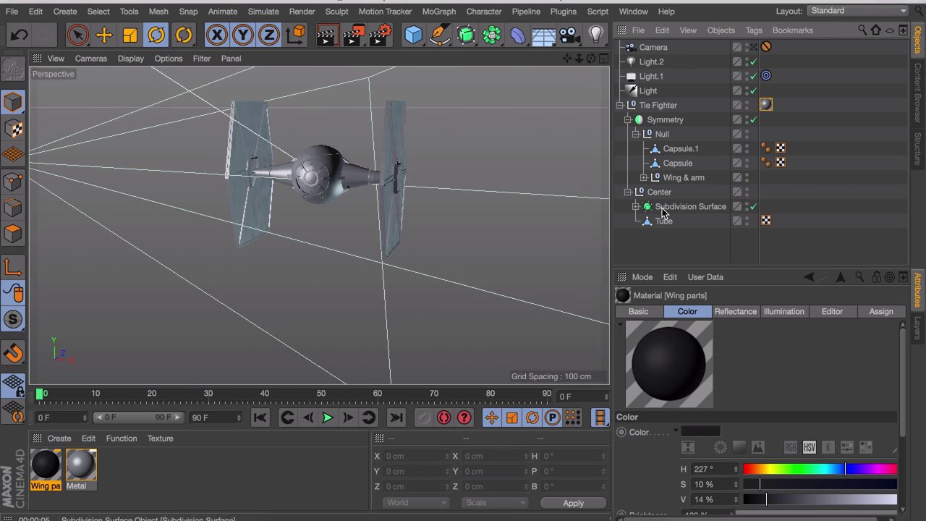
click(665, 119)
scroll(516, 151, up, 3)
click(643, 177)
click(680, 206)
click(651, 206)
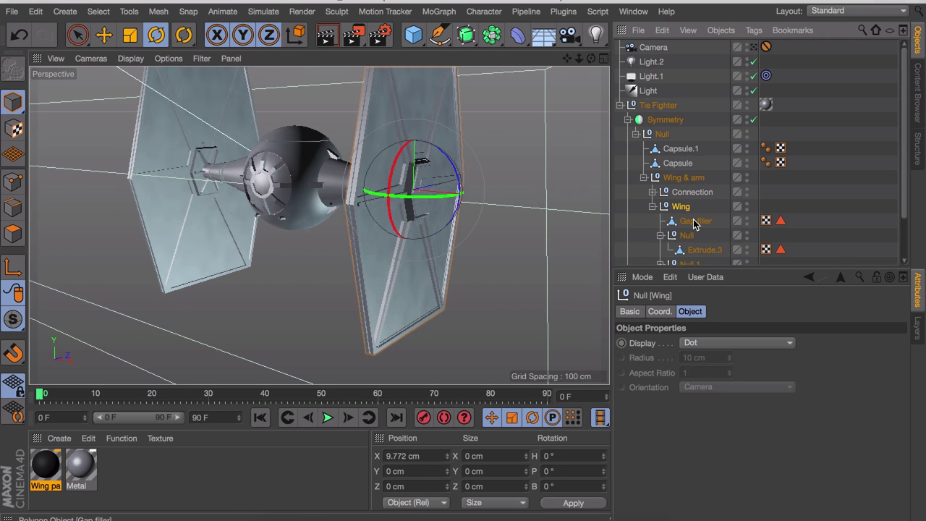
Check which wing pieces the Null and Null.1 extrudes cover, and apply the Wing parts material to the Gap filler
scroll(692, 223, down, 2)
click(686, 207)
click(702, 222)
click(659, 237)
scroll(672, 224, down, 3)
click(700, 200)
click(699, 214)
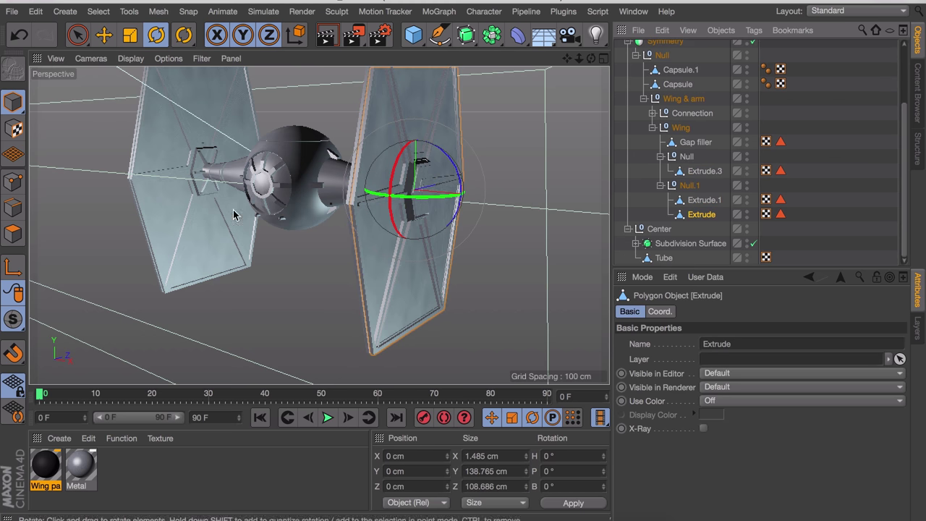
drag(28, 470, 497, 223)
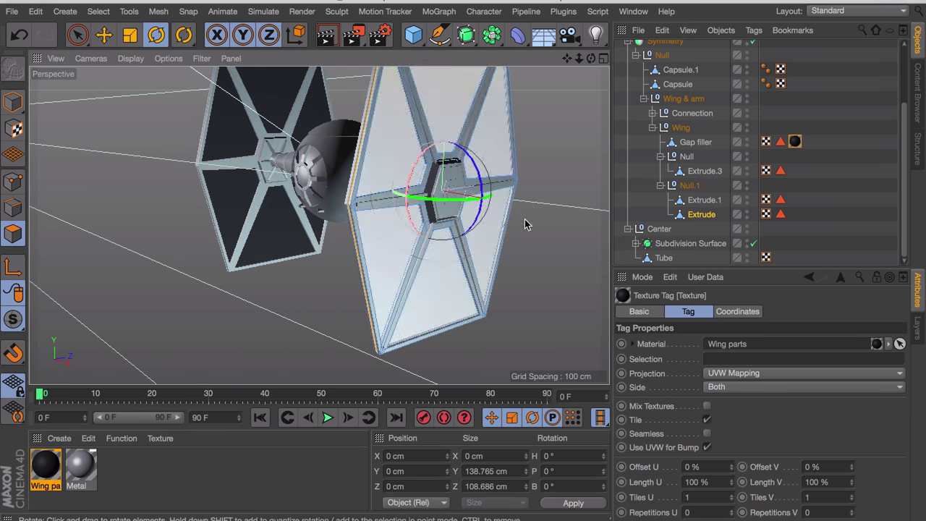
Apply the Wing parts material to the panel polygons of Extrude.3, hiding the wing pieces that cover them
double_click(746, 212)
click(461, 120)
click(461, 120)
drag(46, 466, 423, 238)
alt+drag(441, 231, 600, 163)
double_click(747, 139)
drag(53, 457, 405, 217)
alt+drag(434, 224, 412, 224)
Apply the Wing parts material to the panel polygons of Extrude with the covering pieces hidden, and show all wing pieces again
drag(746, 140, 746, 212)
click(704, 214)
double_click(746, 140)
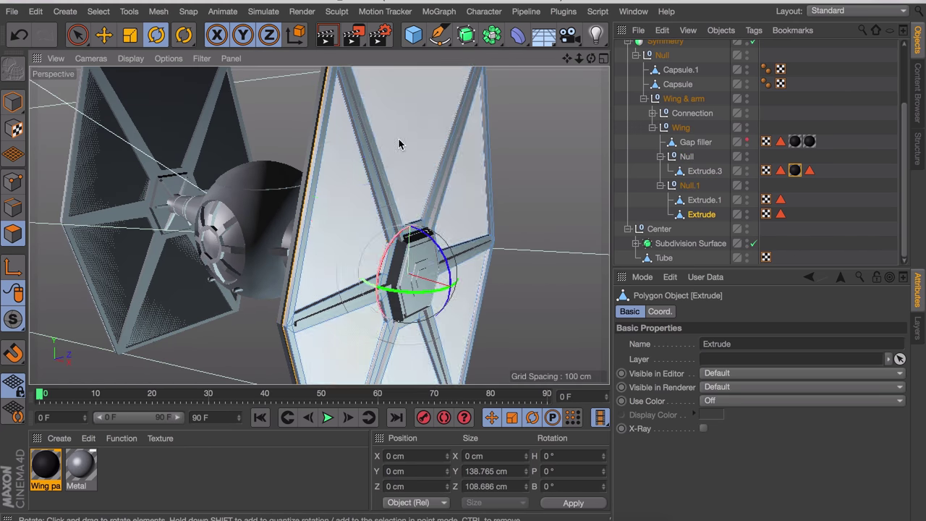
drag(45, 467, 405, 217)
key(super+z)
double_click(747, 168)
drag(43, 465, 376, 188)
drag(746, 169, 746, 140)
Render the ship in the viewport to check the wing materials, and return to whole-object editing with the cockpit in view
alt+drag(434, 225, 494, 223)
scroll(494, 223, down, 3)
key(super+r)
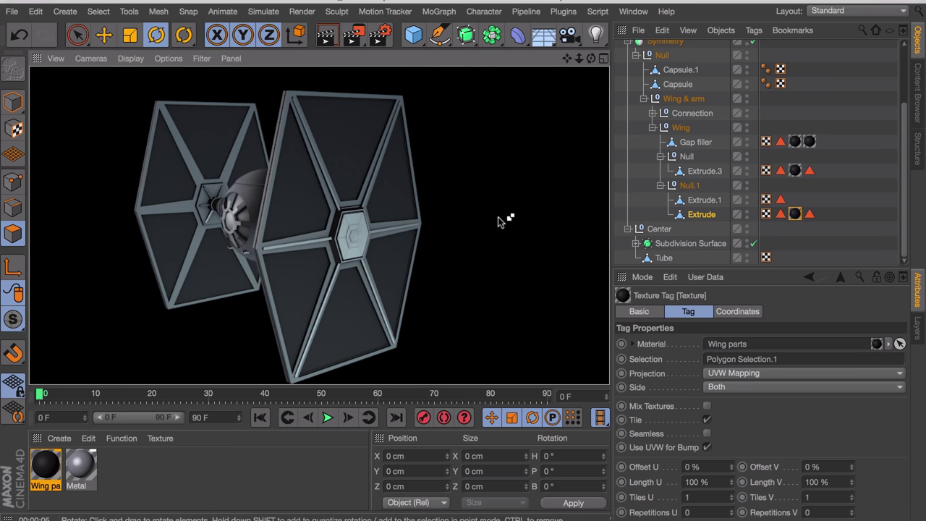
alt+drag(499, 219, 423, 223)
click(13, 102)
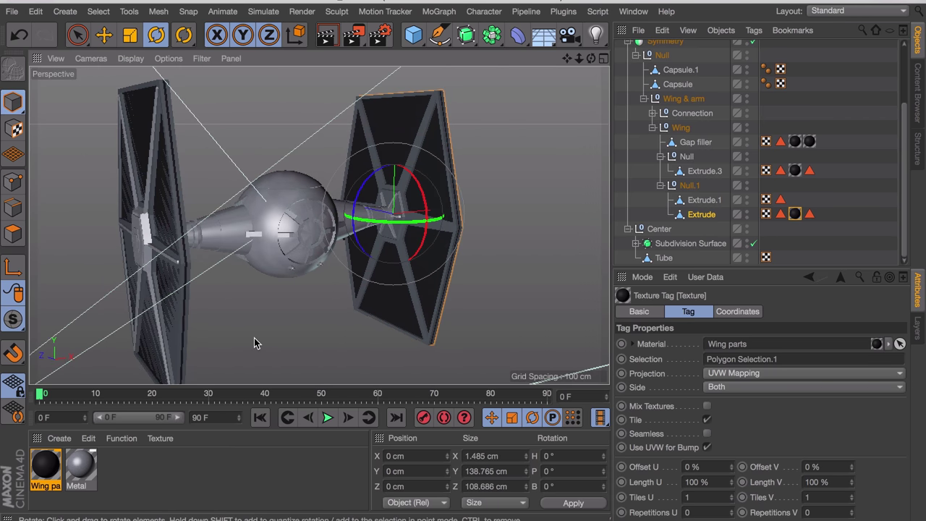
Create a material named Window with a near-black color of hue 0°, saturation 10% and value 5%
double_click(181, 467)
double_click(41, 455)
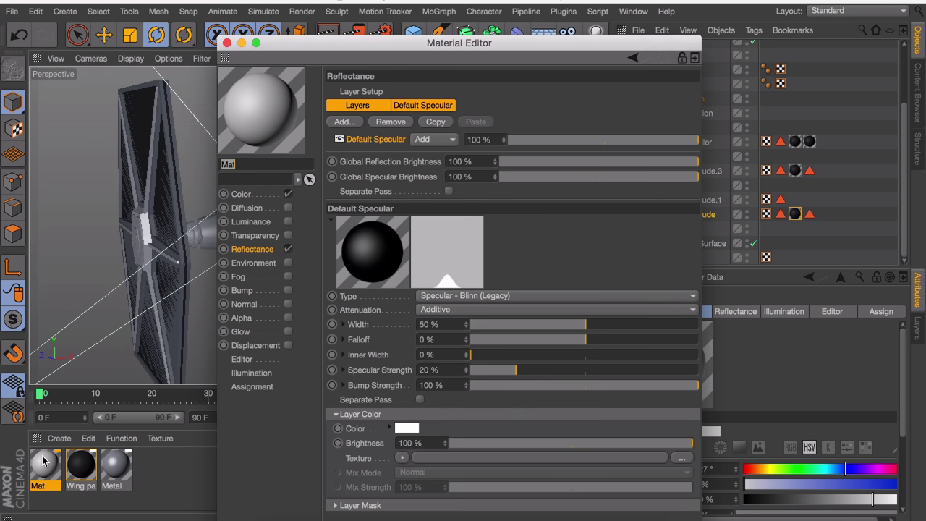
text(Window)
click(252, 192)
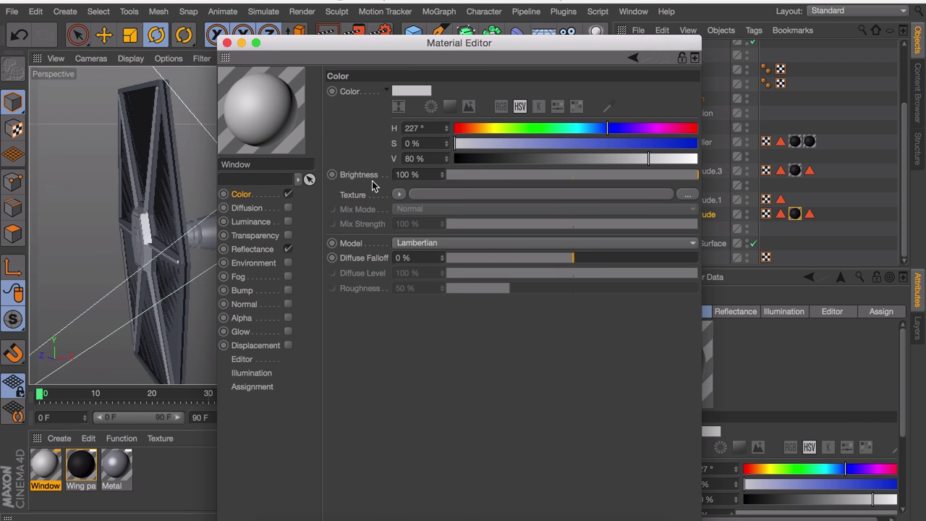
click(467, 157)
click(456, 128)
click(479, 143)
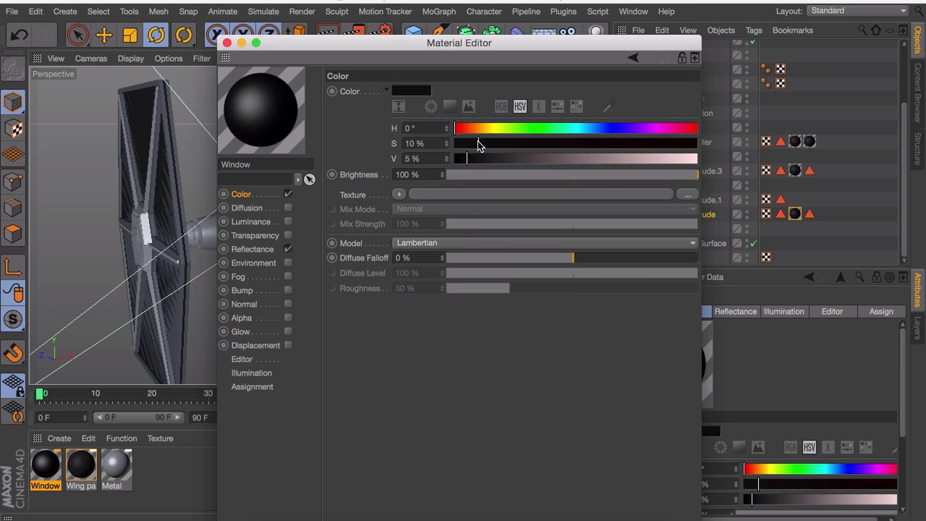
Add a Beckmann reflection layer at 39% to the Window material and disable its Default Specular layer
click(246, 251)
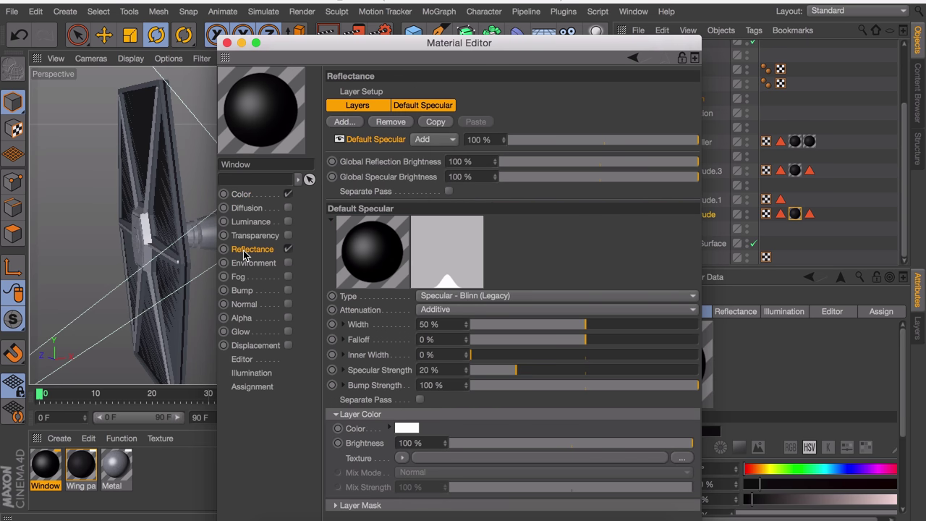
click(355, 123)
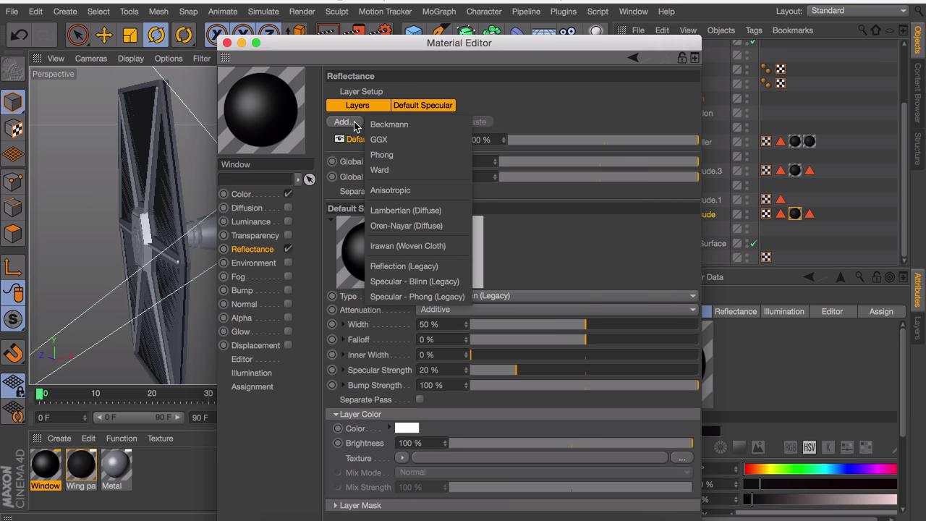
click(378, 120)
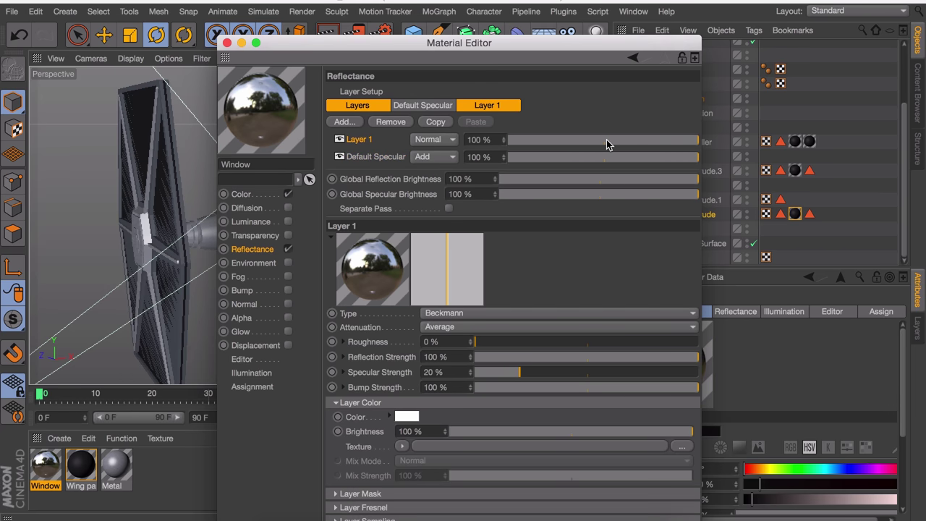
drag(606, 140, 601, 140)
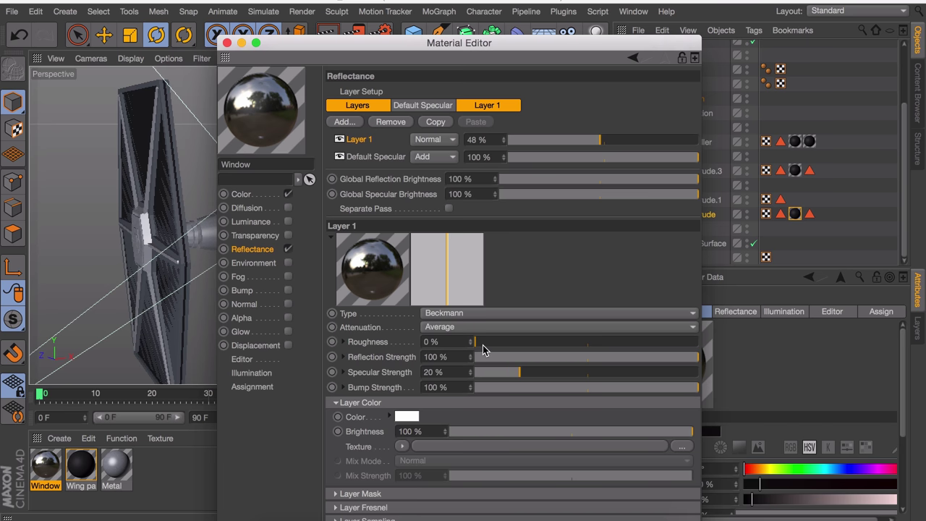
click(340, 158)
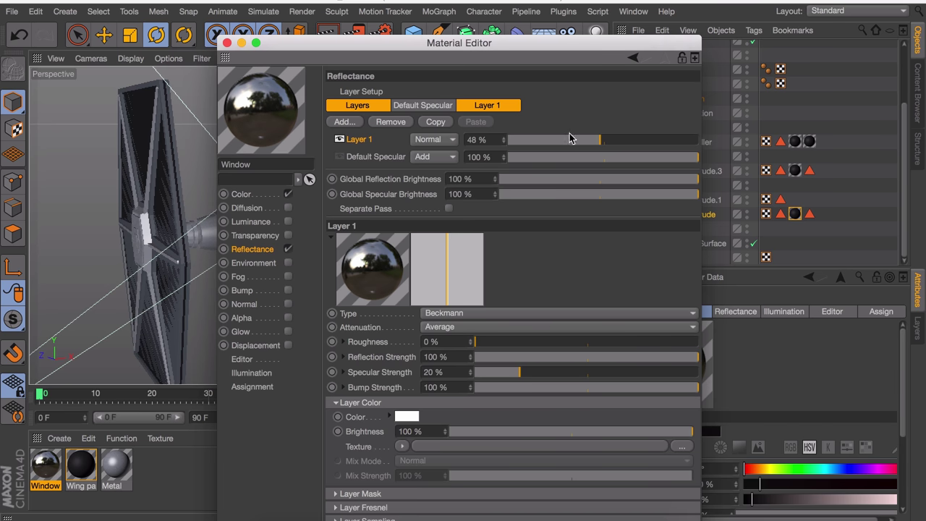
drag(590, 140, 583, 141)
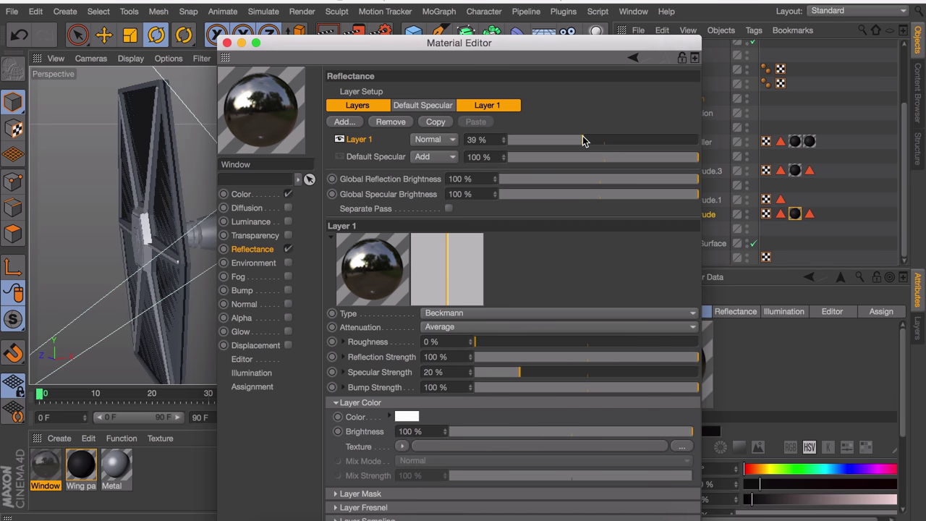
click(228, 43)
Expand the cockpit's Subdivision Surface and select its Sphere for polygon editing
click(302, 244)
scroll(301, 243, up, 5)
click(302, 215)
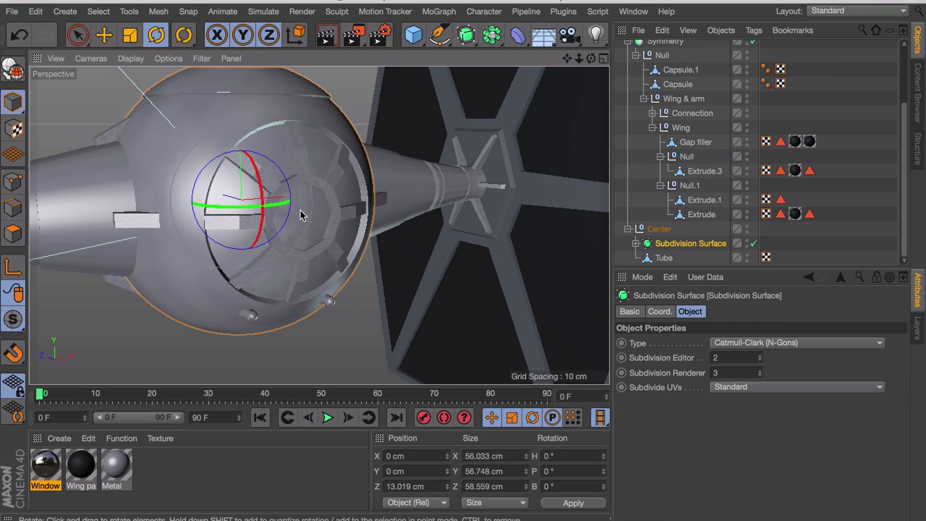
click(635, 243)
scroll(670, 247, down, 1)
click(679, 229)
click(13, 233)
Loop-select the cockpit Sphere's window panes and central disc, and apply the Window material to them
alt+drag(289, 199, 244, 186)
key(u)
key(l)
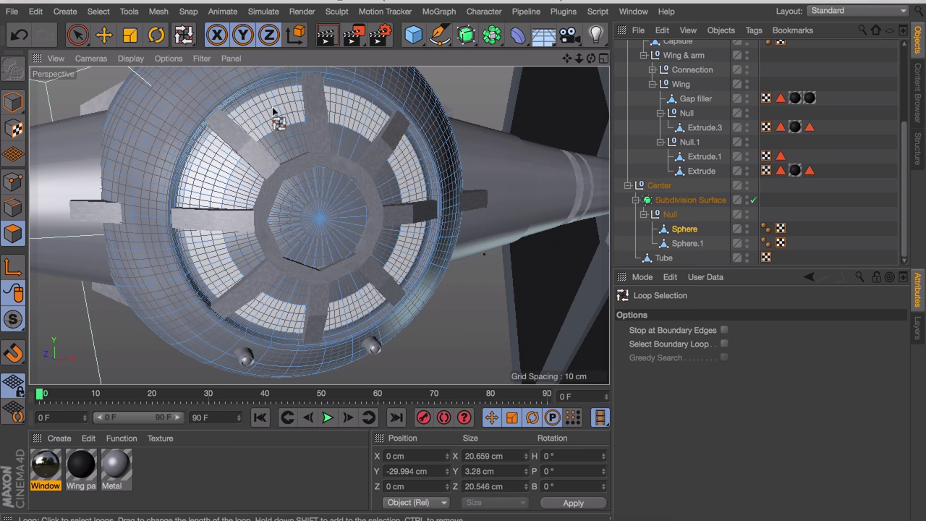
click(289, 142)
shift+click(288, 140)
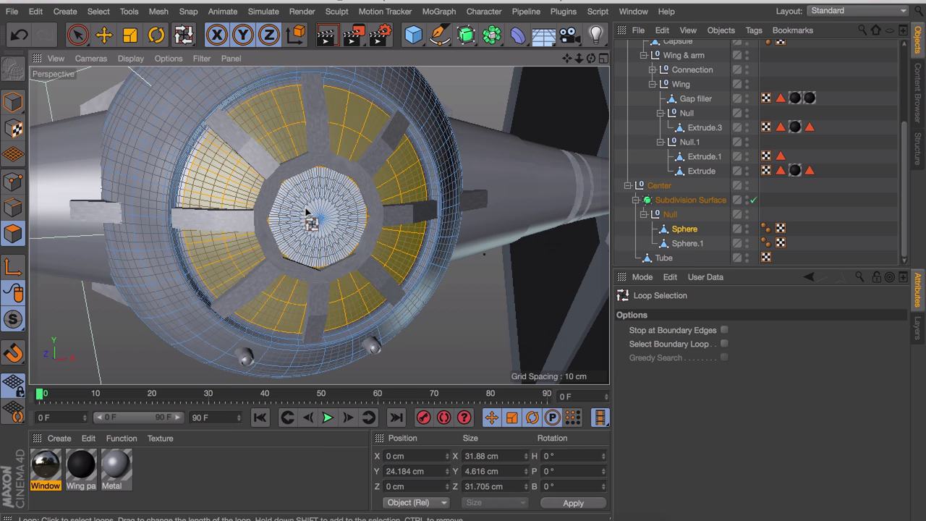
shift+click(307, 211)
drag(46, 465, 322, 194)
click(857, 180)
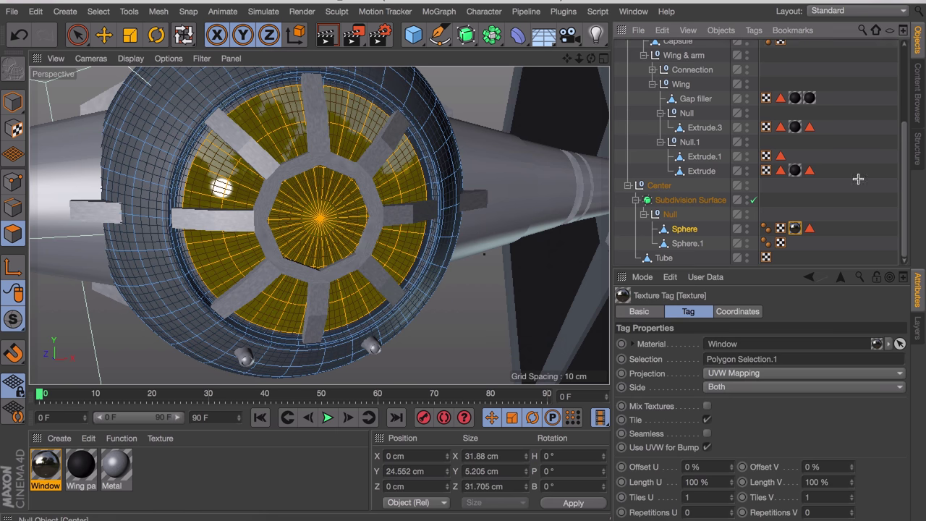
Select the remaining window polygons near the cockpit rim and apply the Window material to them
alt+drag(367, 177, 253, 206)
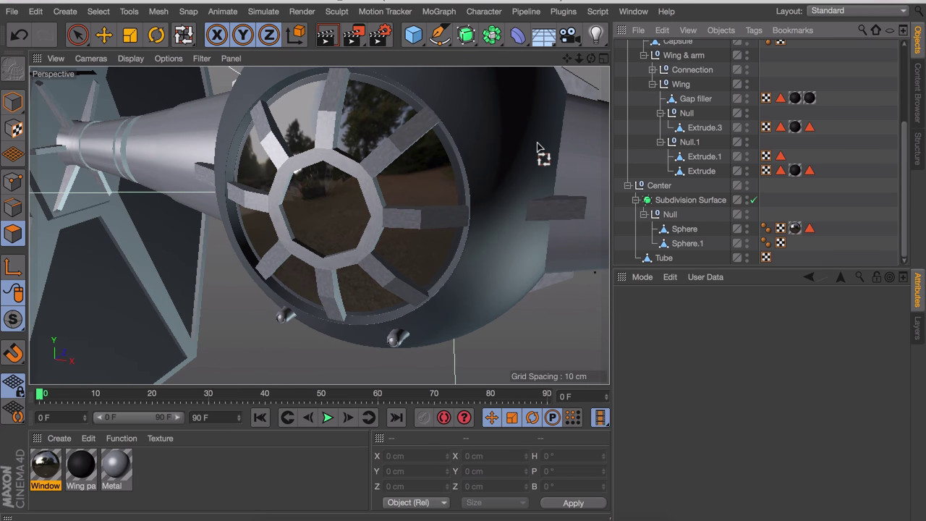
click(471, 166)
click(467, 155)
click(441, 134)
drag(46, 464, 448, 148)
click(854, 181)
alt+right_drag(486, 171, 434, 208)
alt+drag(436, 208, 371, 217)
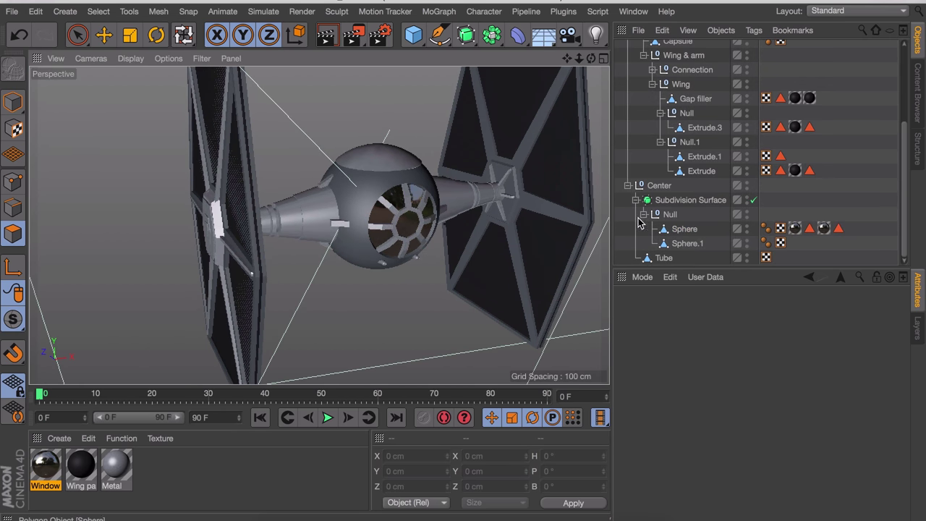
Apply the Metal material to the cockpit Sphere and place its tag ahead of the Window tags
scroll(361, 188, up, 5)
drag(120, 465, 685, 230)
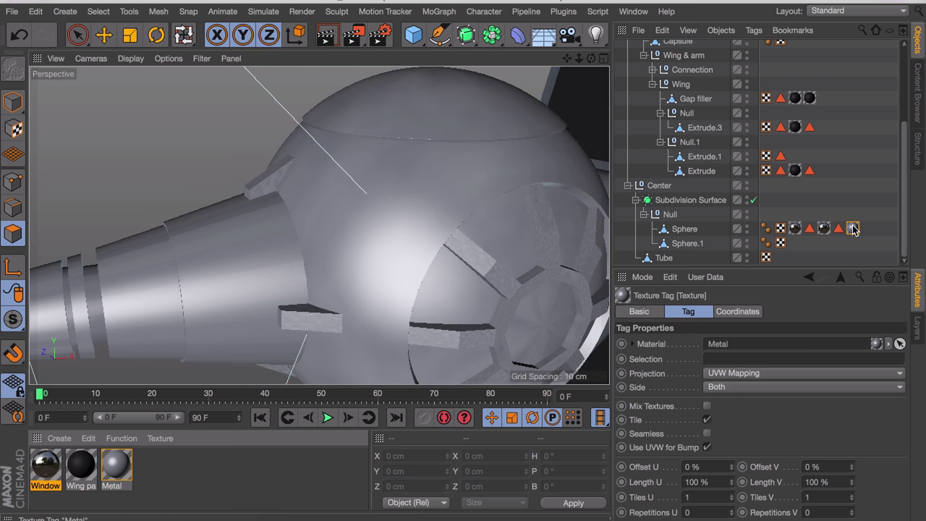
drag(851, 227, 788, 228)
click(791, 257)
click(13, 102)
scroll(310, 196, down, 5)
alt+drag(310, 196, 290, 151)
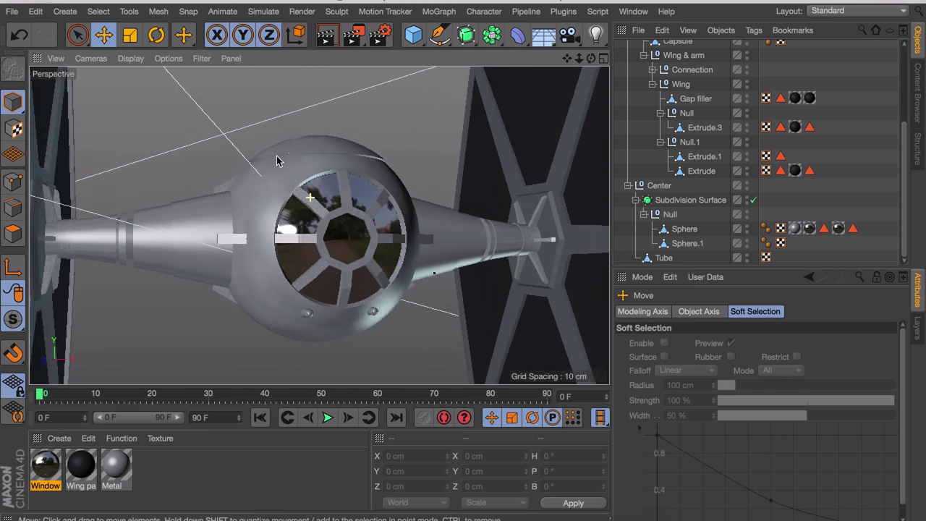
Create a material named Lights with its Color channel turned off
scroll(290, 155, down, 5)
double_click(211, 475)
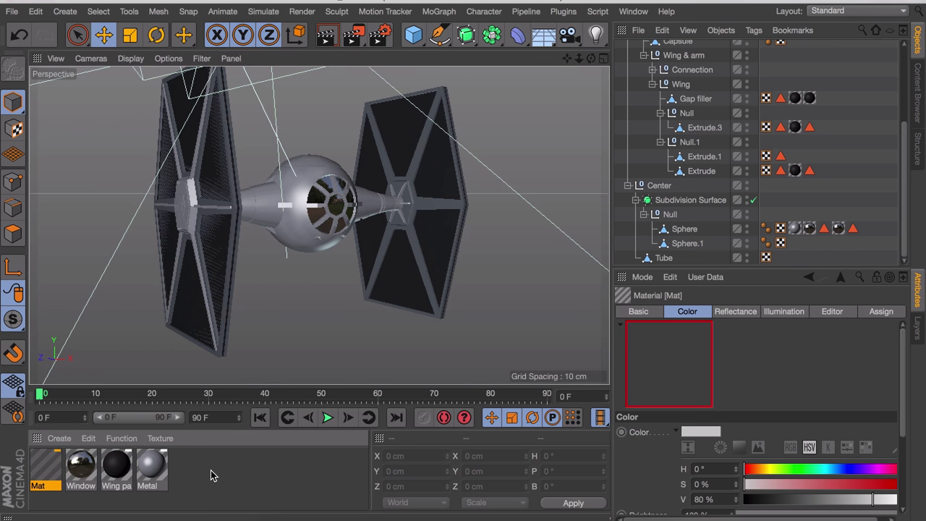
double_click(46, 467)
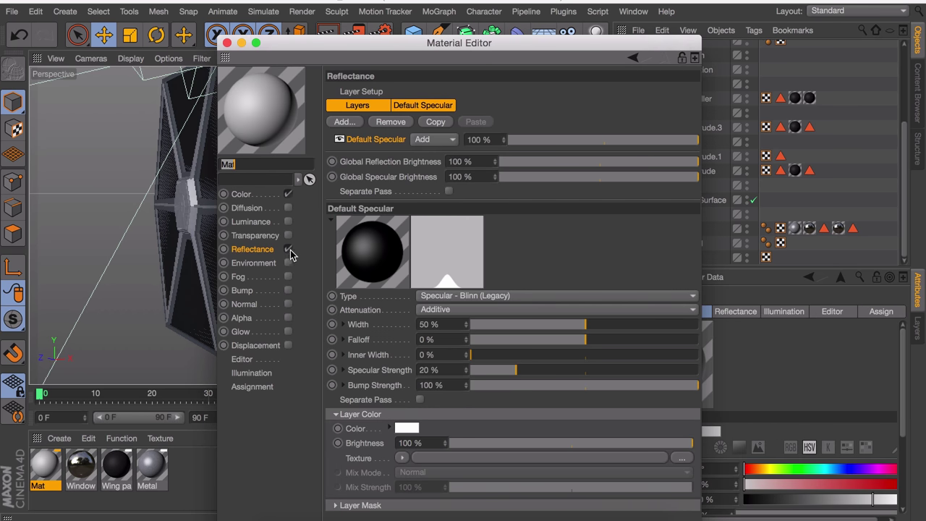
click(287, 194)
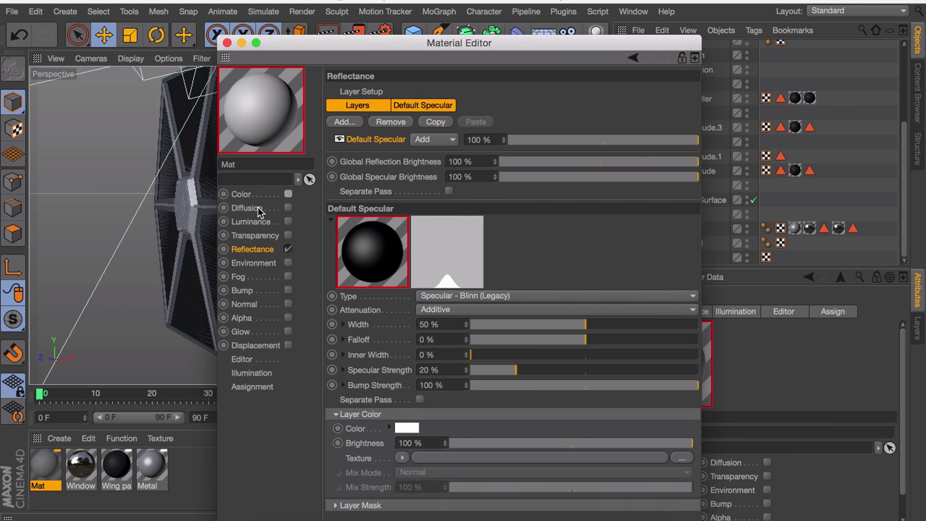
double_click(253, 165)
text(Lights)
key(Return)
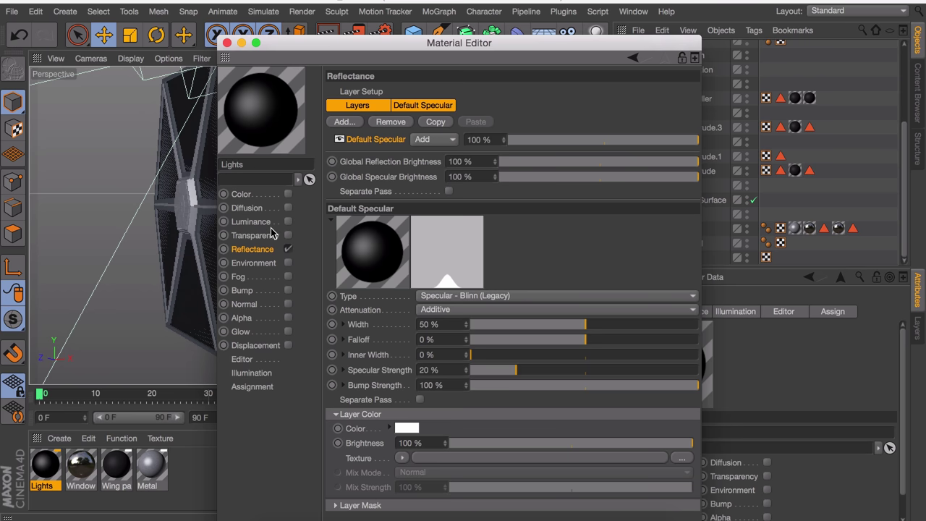
Enable luminance on the Lights material with a red of hue 0°, saturation 100% and value about 79%
click(287, 222)
drag(569, 143, 696, 143)
drag(632, 158, 641, 160)
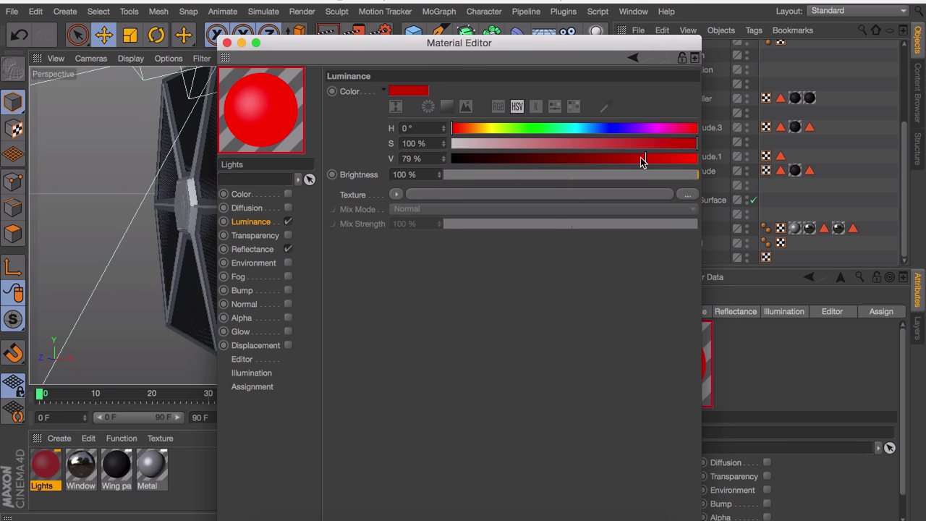
click(226, 43)
Select the Capsule below the cockpit window and apply the Lights material to its tip polygons
click(318, 240)
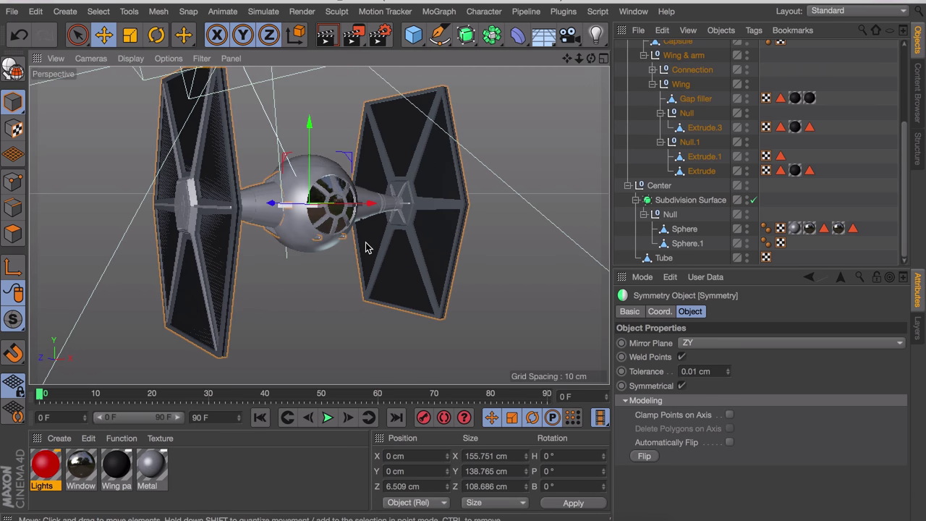
scroll(687, 148, up, 5)
click(676, 146)
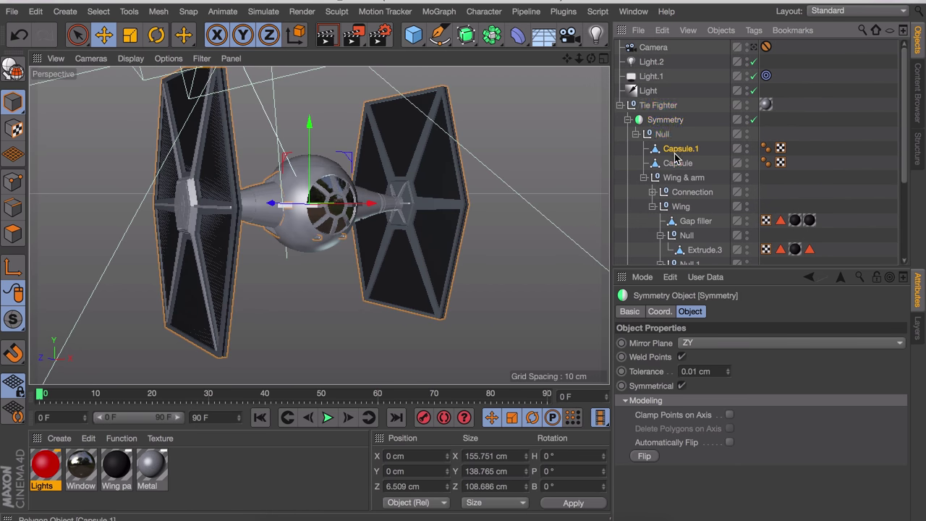
scroll(327, 251, up, 5)
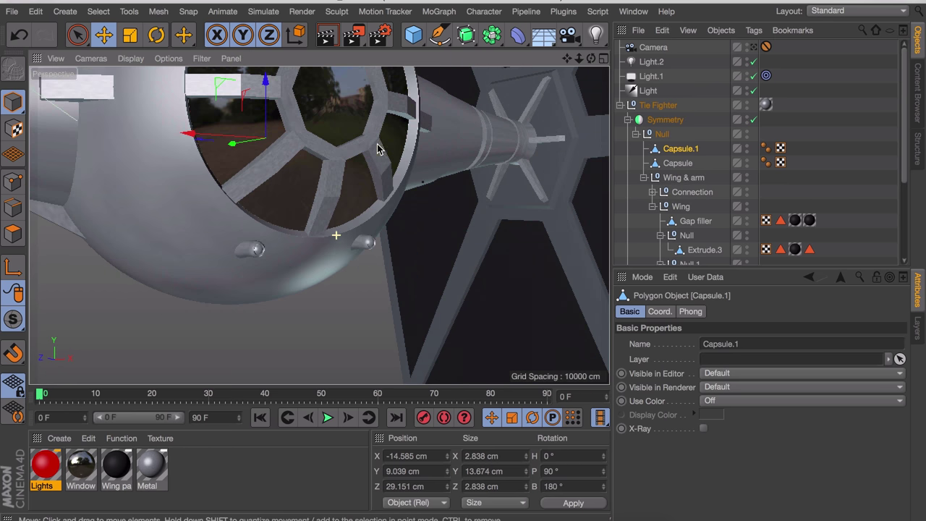
click(370, 239)
scroll(370, 239, up, 5)
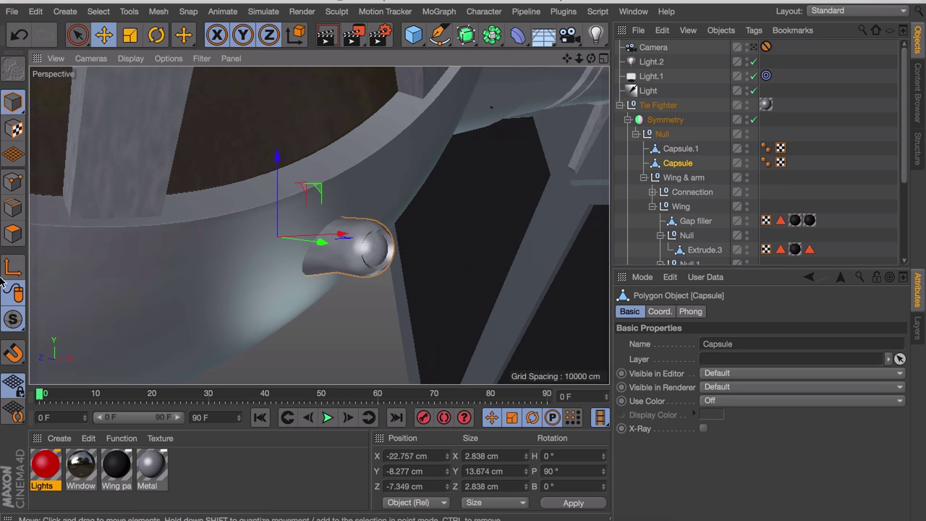
click(12, 233)
drag(62, 463, 334, 290)
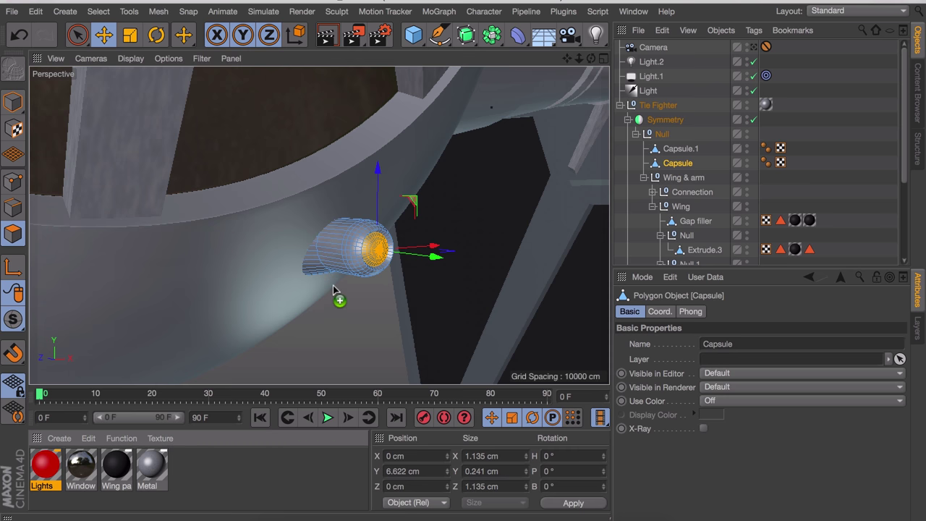
drag(376, 250, 376, 264)
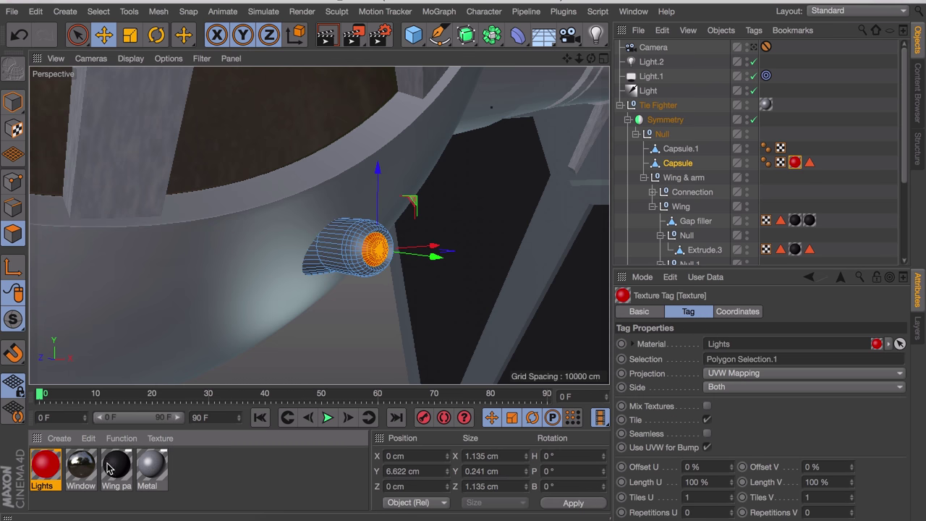
Apply the Metal material to the whole Capsule with the Lights tag placed after it, and select Capsule.1
drag(682, 164, 682, 165)
drag(794, 162, 825, 163)
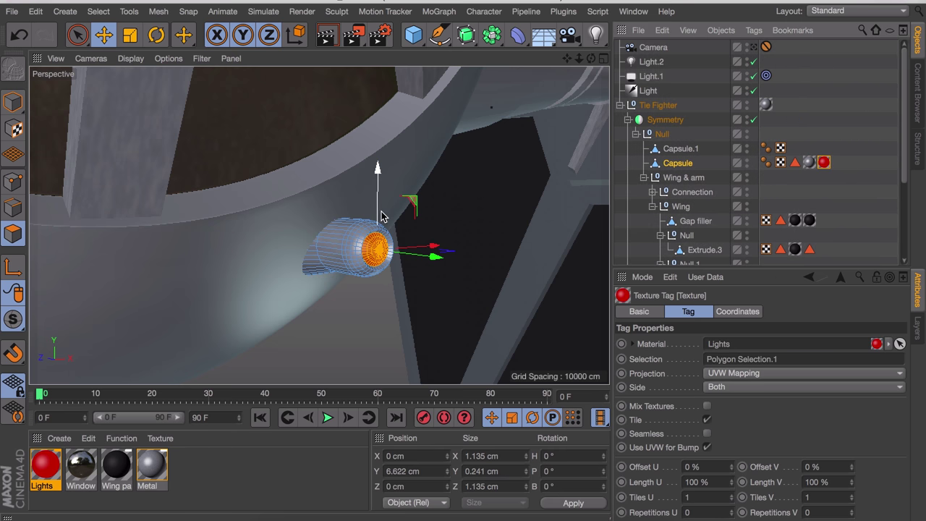
click(680, 149)
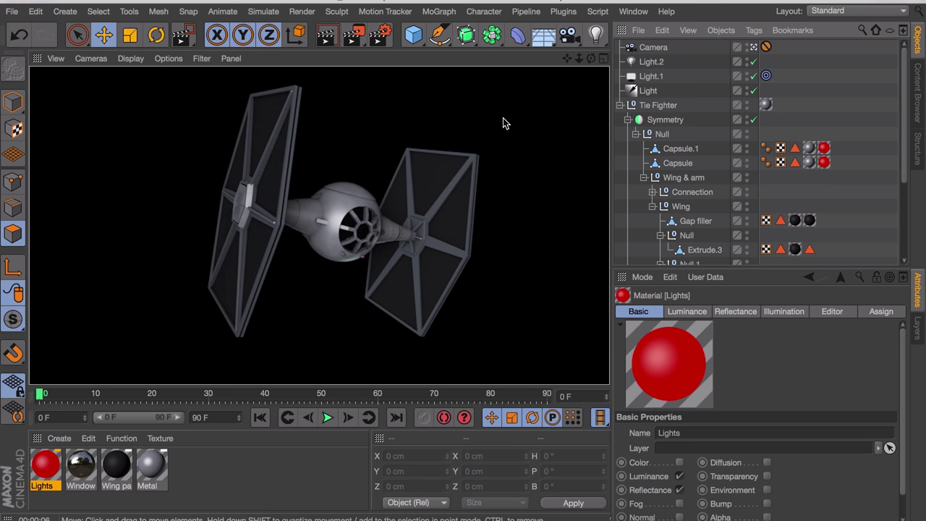
Add a new omni light to the scene and rename it specular
click(595, 35)
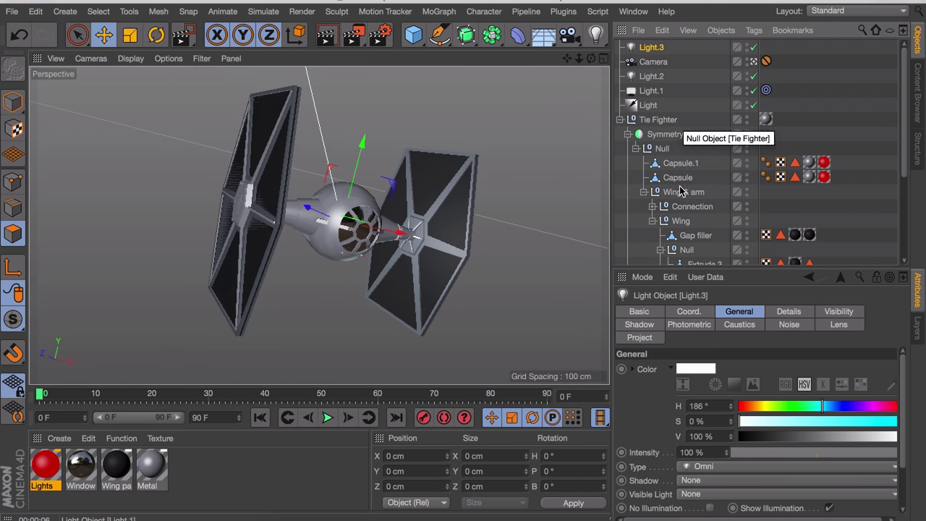
double_click(648, 47)
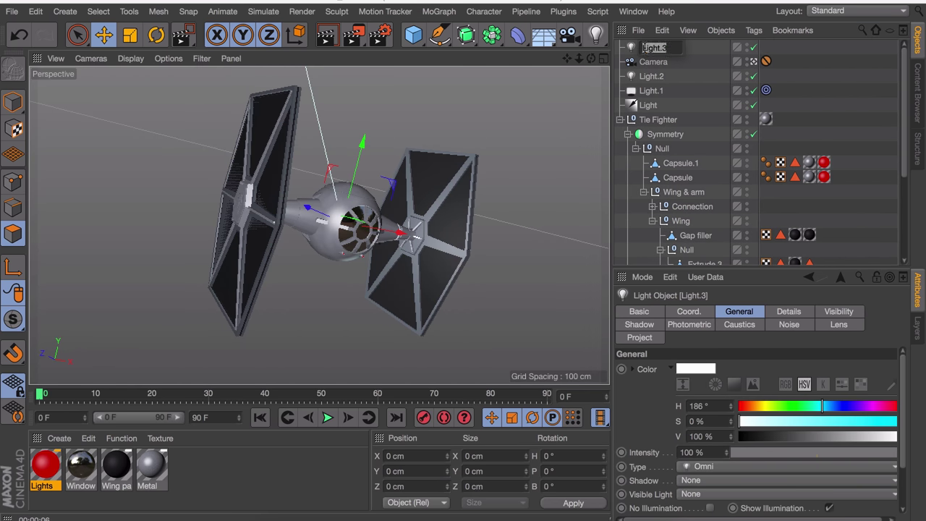
text(specular)
key(Return)
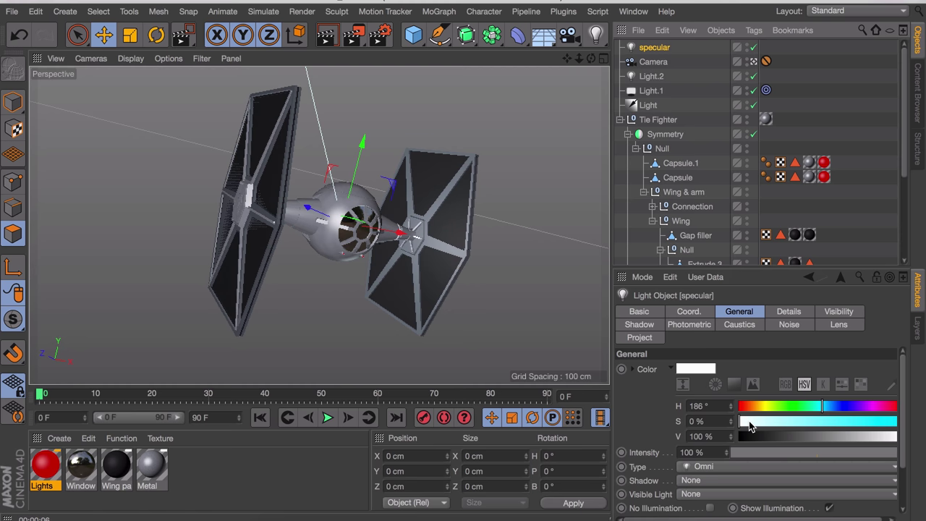
Set the specular light's saturation to 6% and intensity to 124%, and turn off its Diffuse and GI Illumination
drag(750, 422, 747, 422)
drag(727, 452, 897, 452)
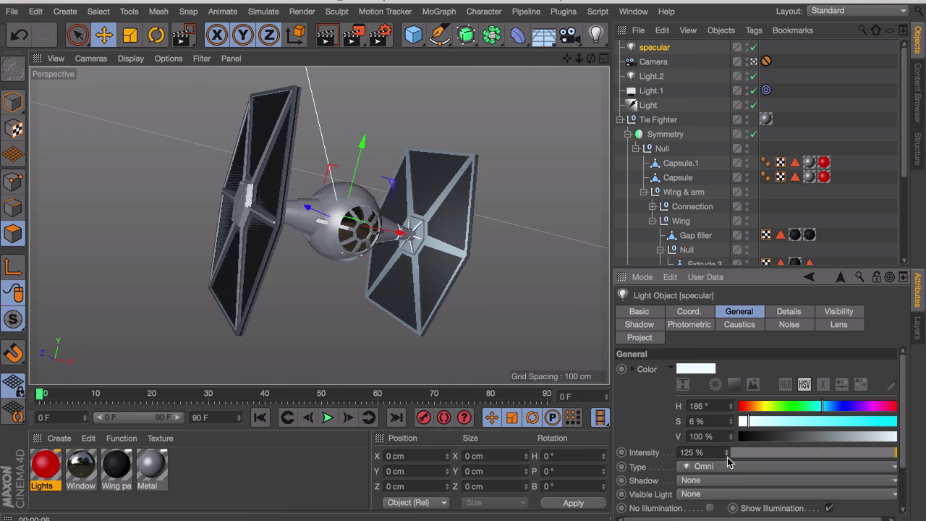
scroll(626, 469, down, 3)
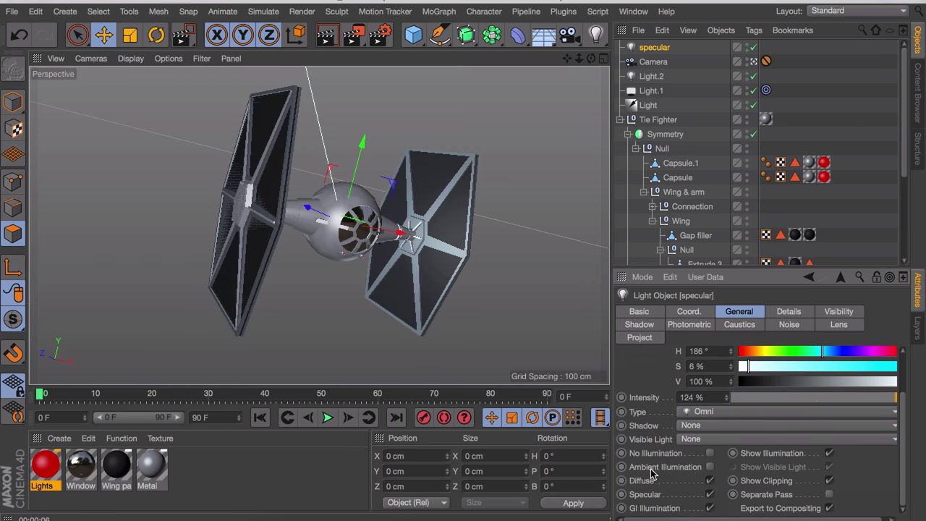
click(709, 480)
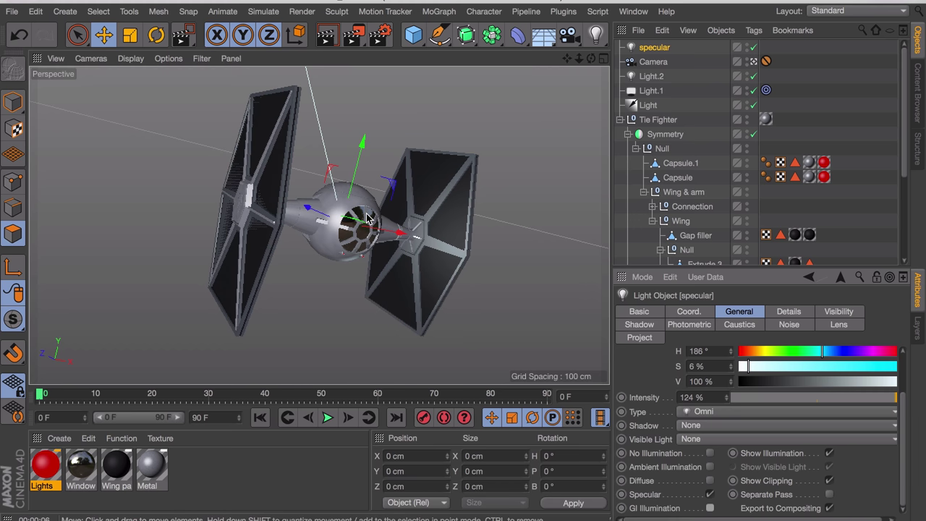
Move the specular light far out to the side of the TIE fighter, adjusting its placement in the top view
drag(401, 231, 30, 219)
middle_click(223, 202)
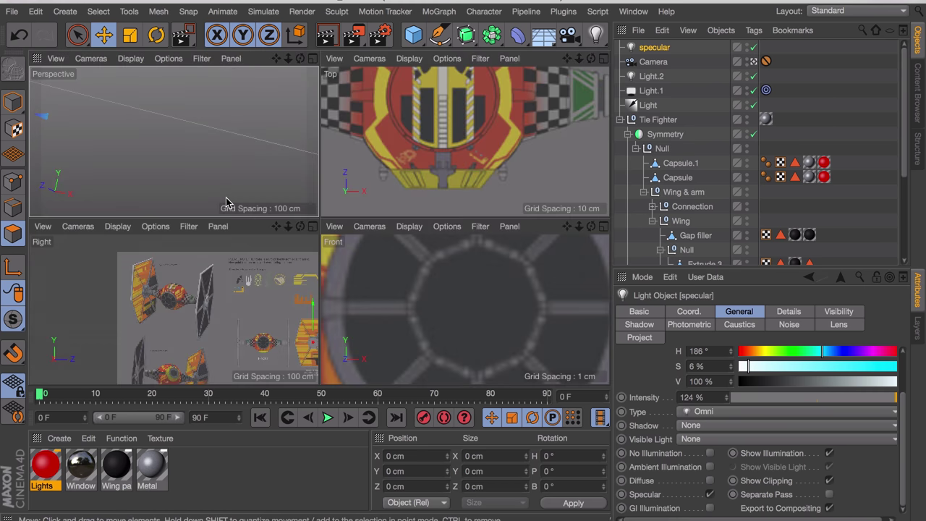
scroll(463, 156, down, 10)
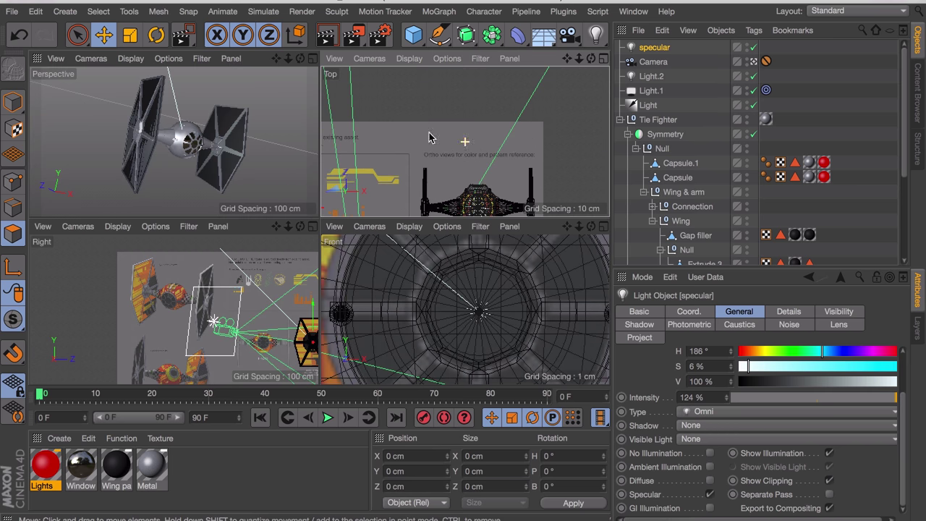
scroll(409, 144, down, 3)
drag(323, 151, 337, 86)
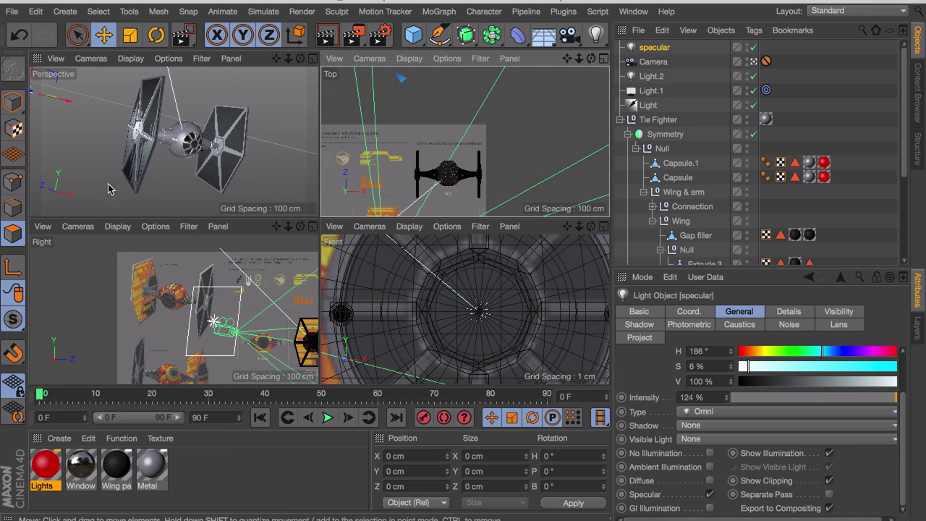
scroll(417, 114, down, 4)
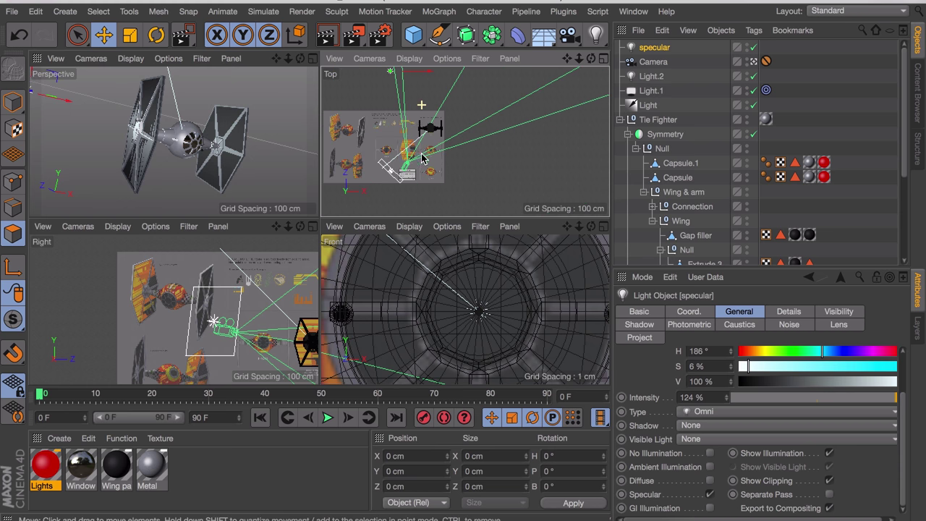
alt+middle_drag(422, 103, 428, 174)
drag(432, 117, 414, 108)
Render the camera view, then set the infinite Light's intensity to 50% and render again
key(F1)
key(super+r)
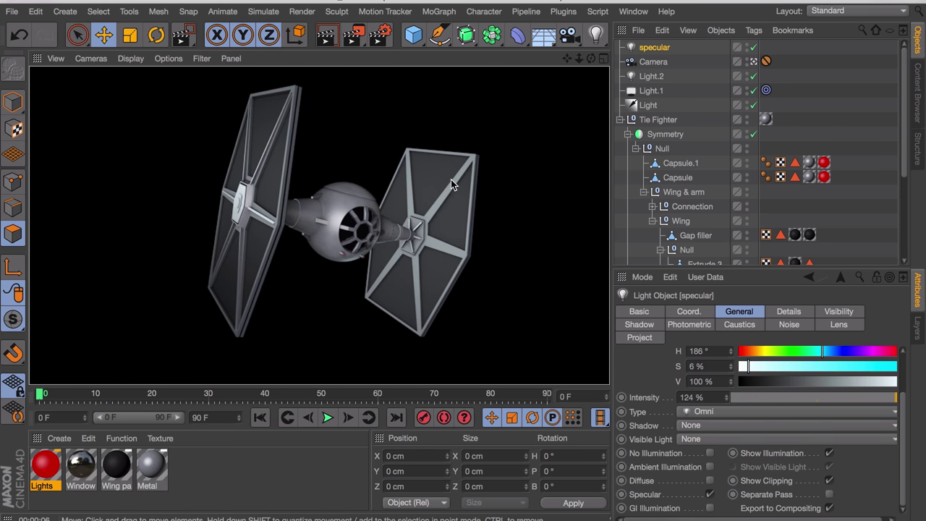
click(645, 104)
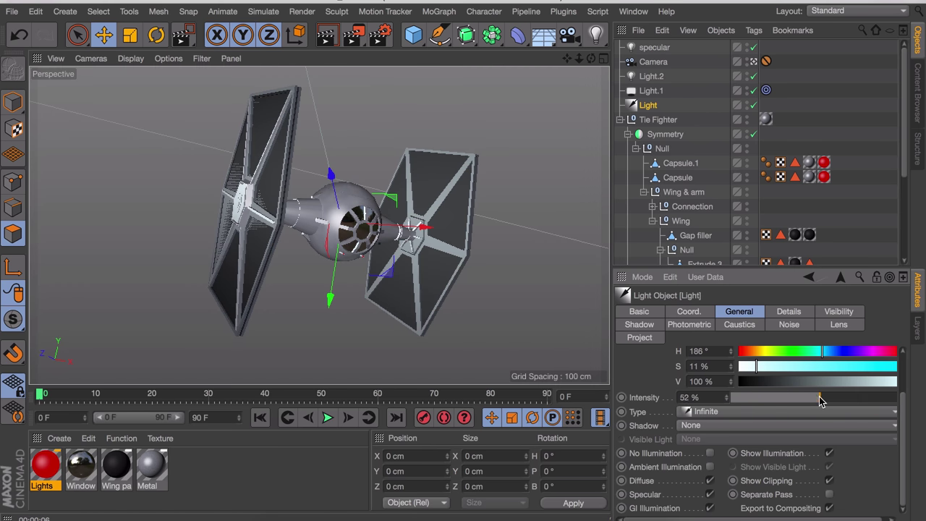
click(333, 40)
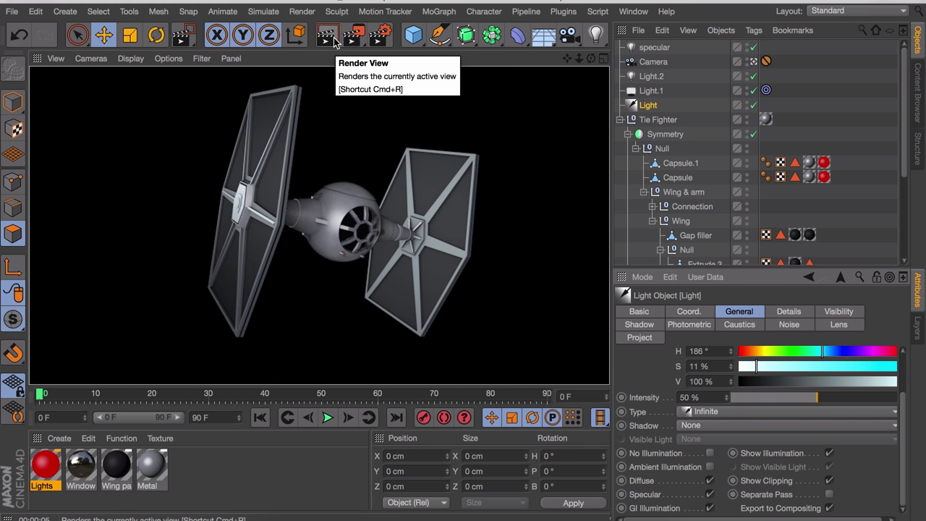
Create a new material with Color and Reflectance turned off and Luminance turned on
double_click(265, 457)
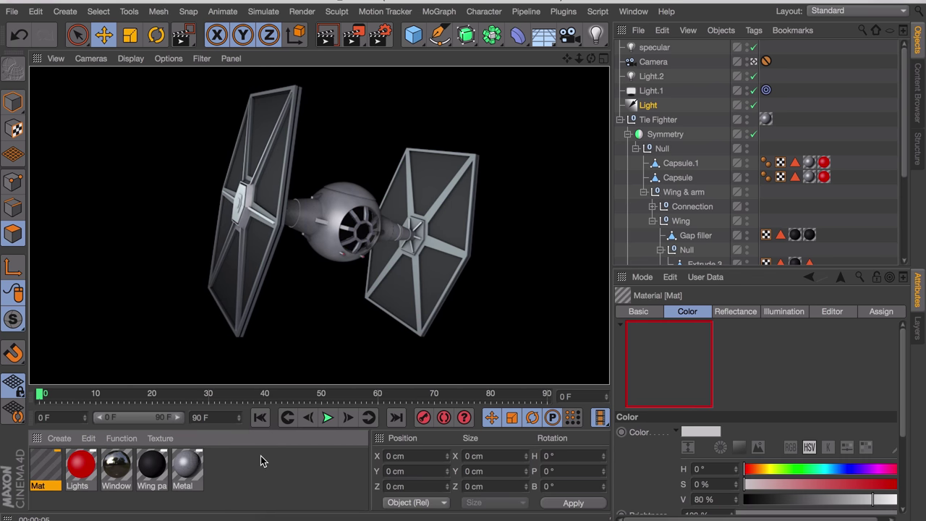
double_click(45, 463)
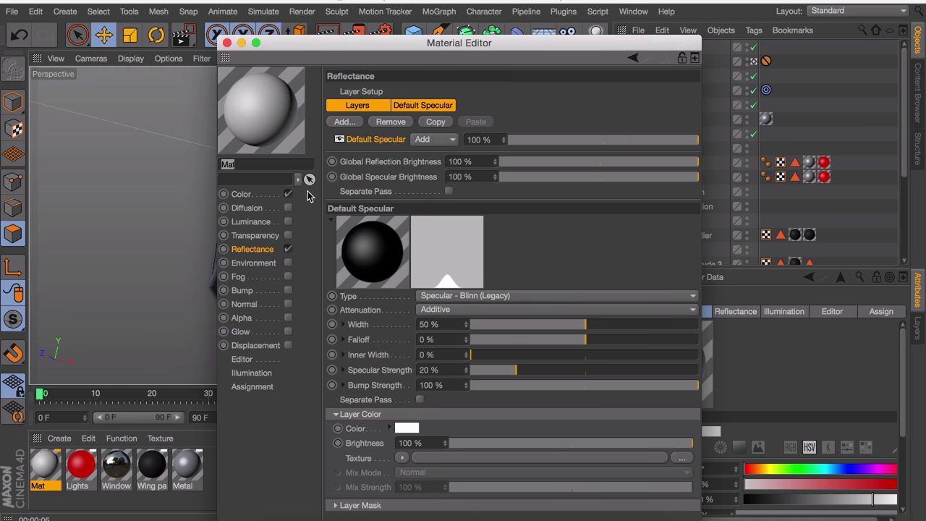
click(288, 221)
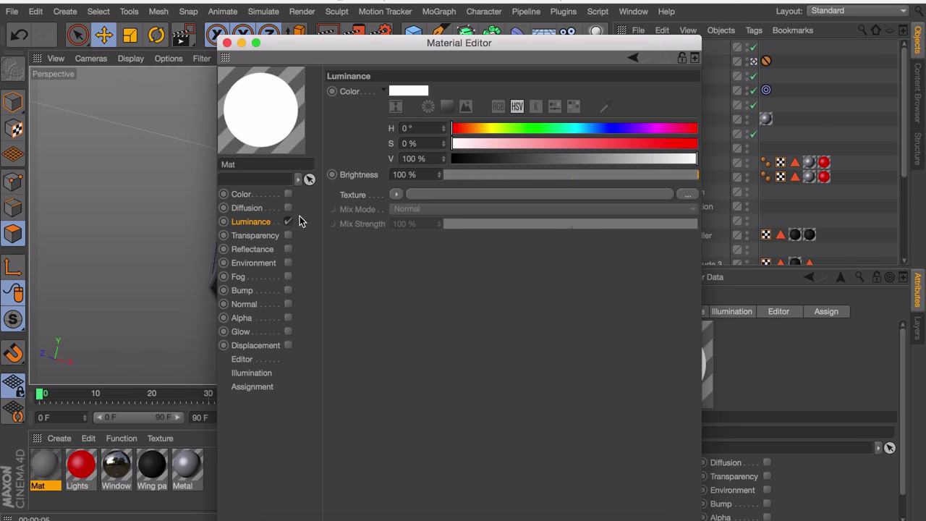
Load High_quality_space_photos_5.jpg as the new material's luminance texture and close the material's settings
click(426, 192)
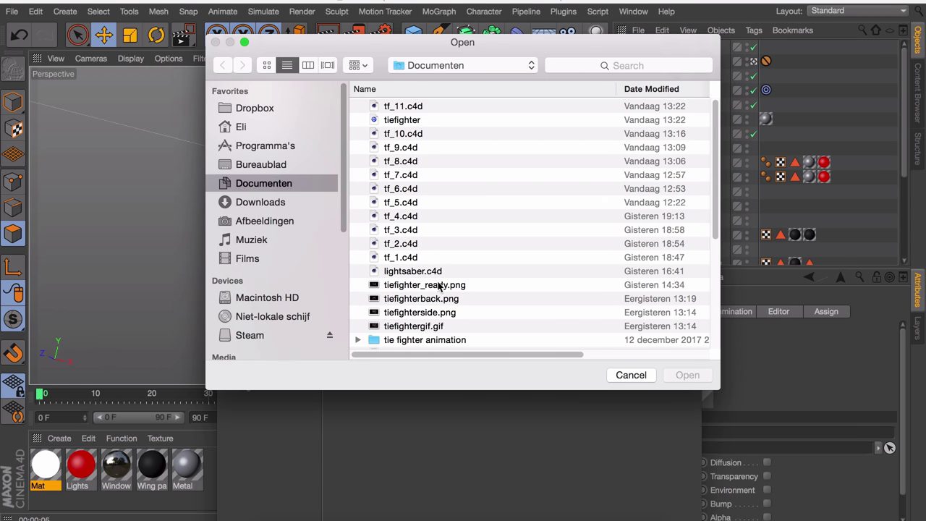
scroll(437, 302, down, 5)
click(438, 315)
click(435, 303)
click(429, 288)
click(696, 375)
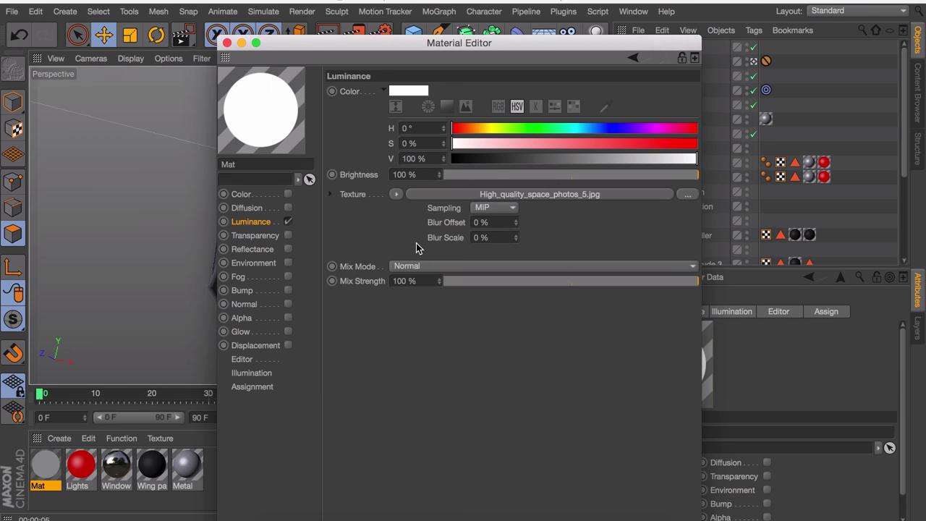
click(227, 43)
Add a Sky object and apply the space photo material to it
drag(543, 35, 594, 80)
drag(651, 65, 648, 48)
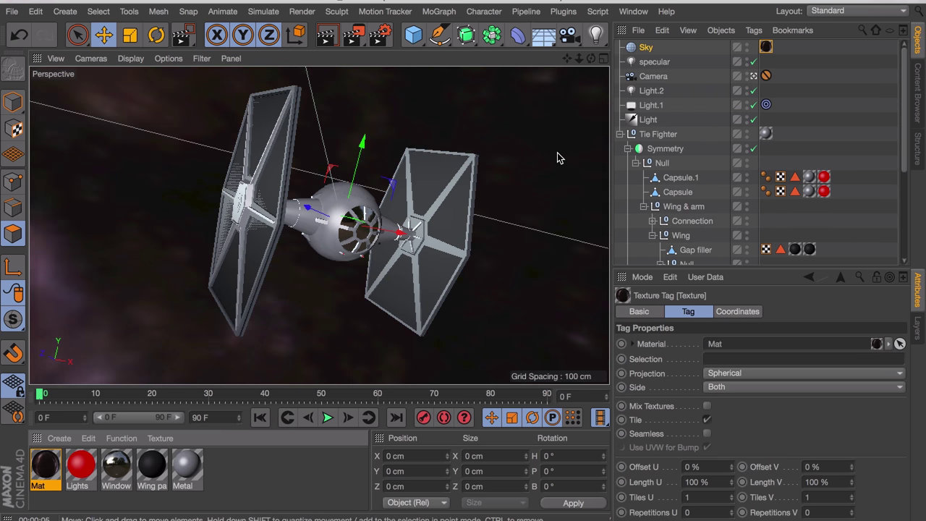
Rotate the Sky to reposition the space image behind the fighter, undo the last change, and render the view
key(r)
drag(354, 230, 278, 225)
key(super+z)
click(329, 36)
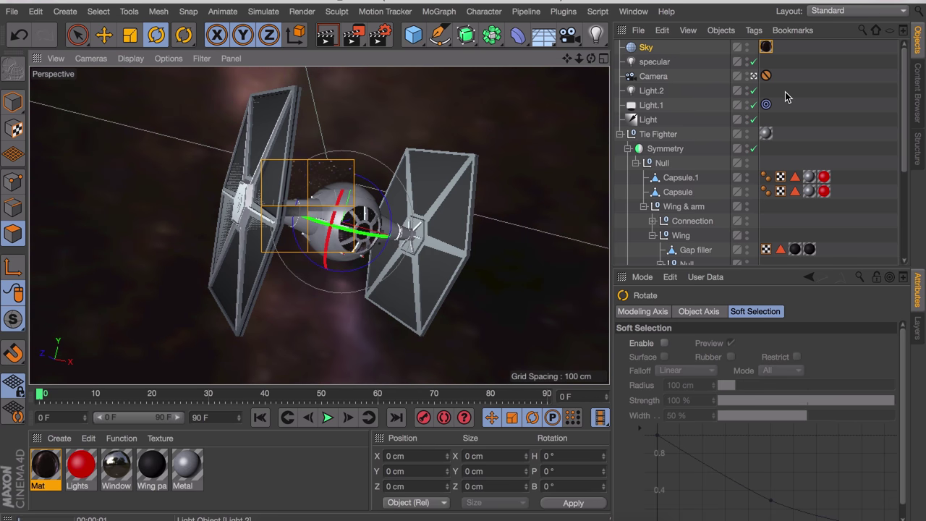
key(ctrl+r)
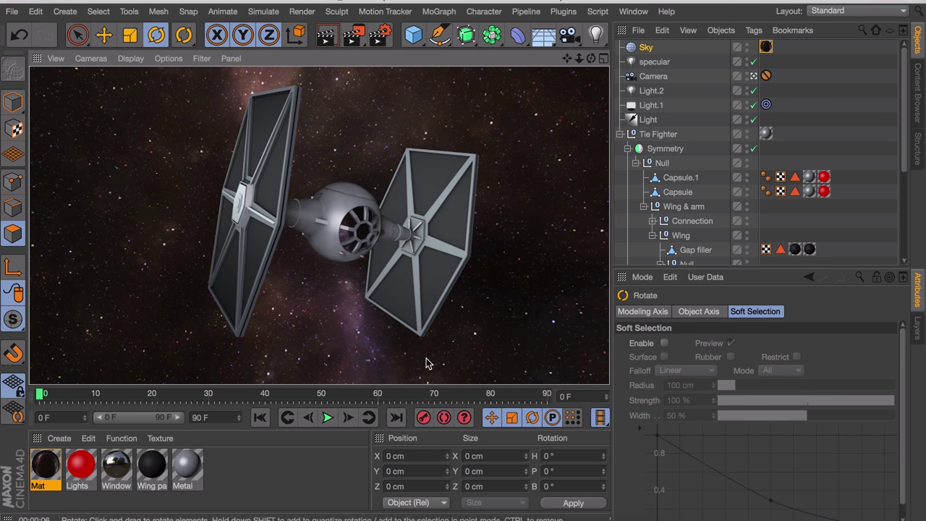
Darken the space material with a black luminance color (value 0%) and 50% mix strength, then render the view
double_click(47, 470)
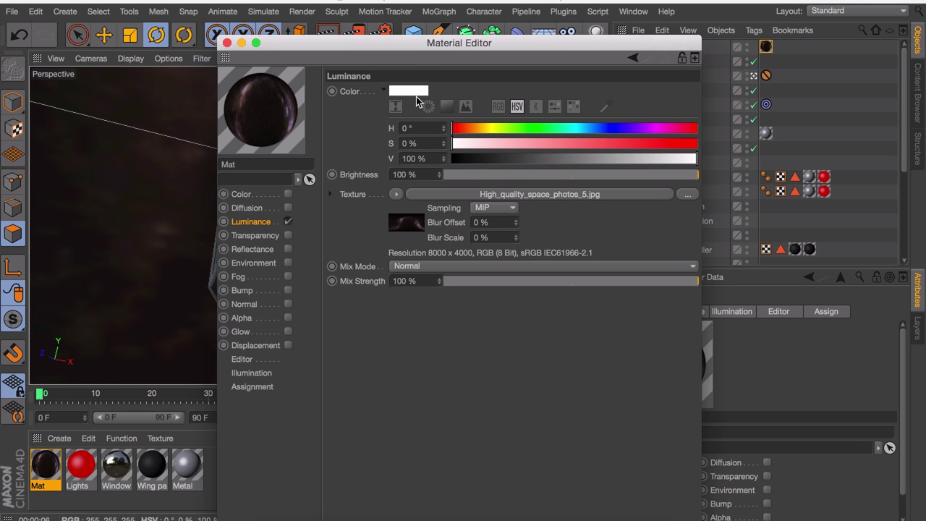
drag(464, 157, 450, 158)
click(571, 281)
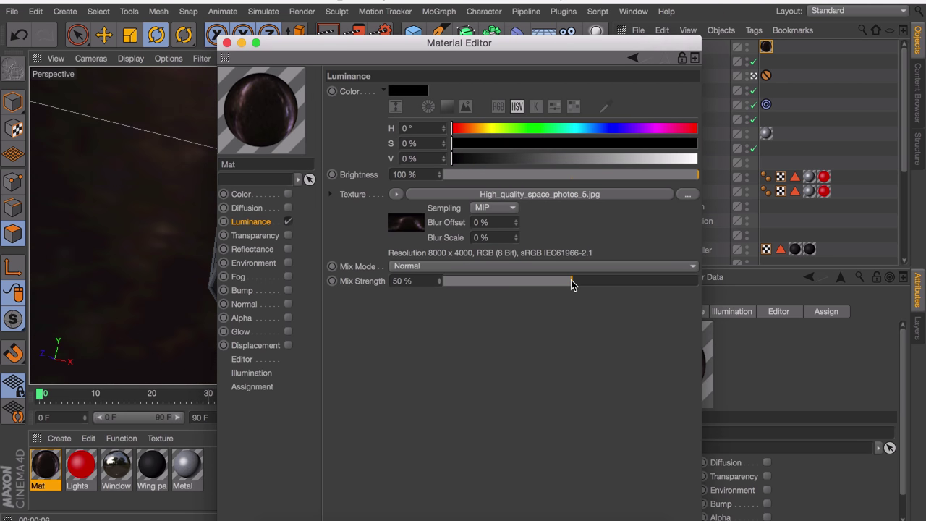
click(226, 42)
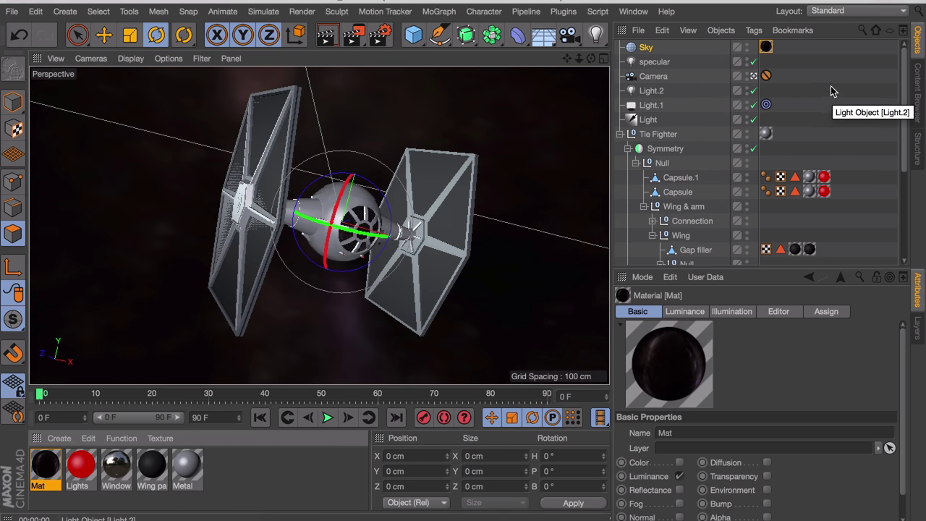
click(327, 34)
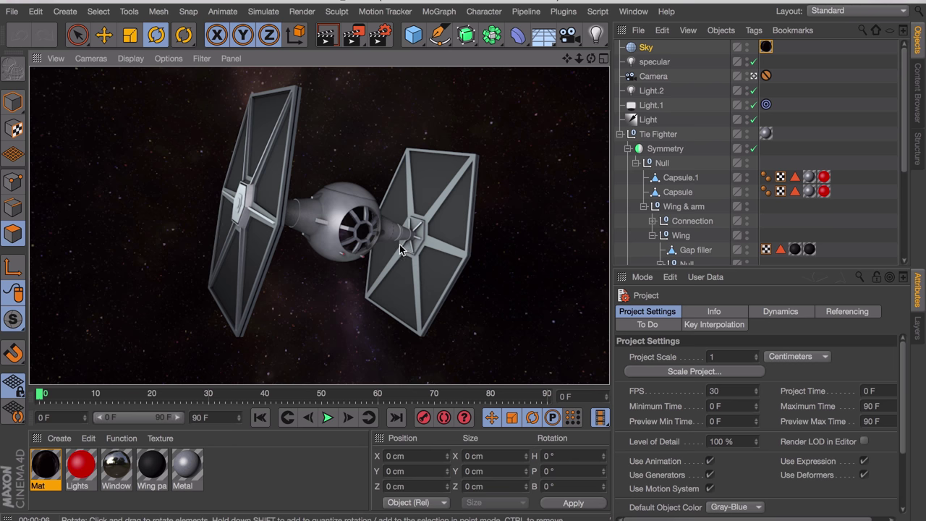
Leave the camera view and add a new omni light colored red with hue 0° and saturation 100%
click(752, 76)
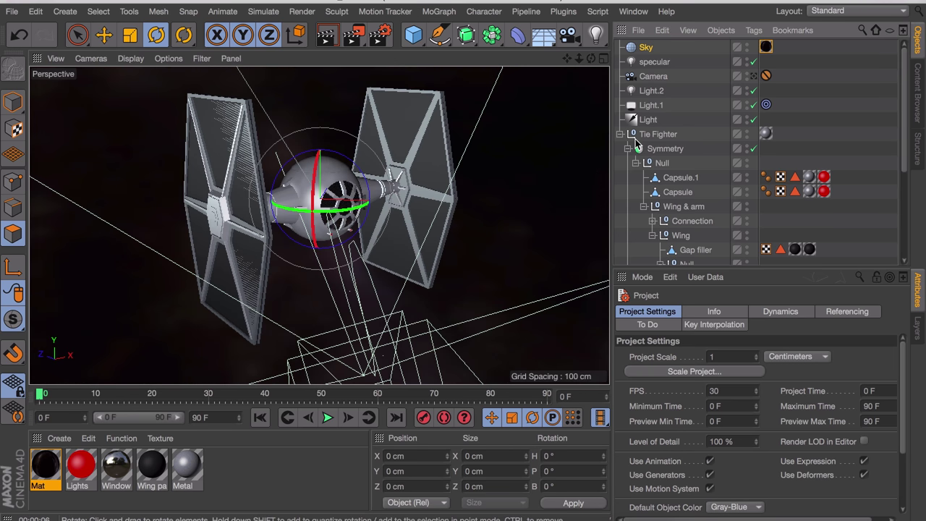
click(794, 108)
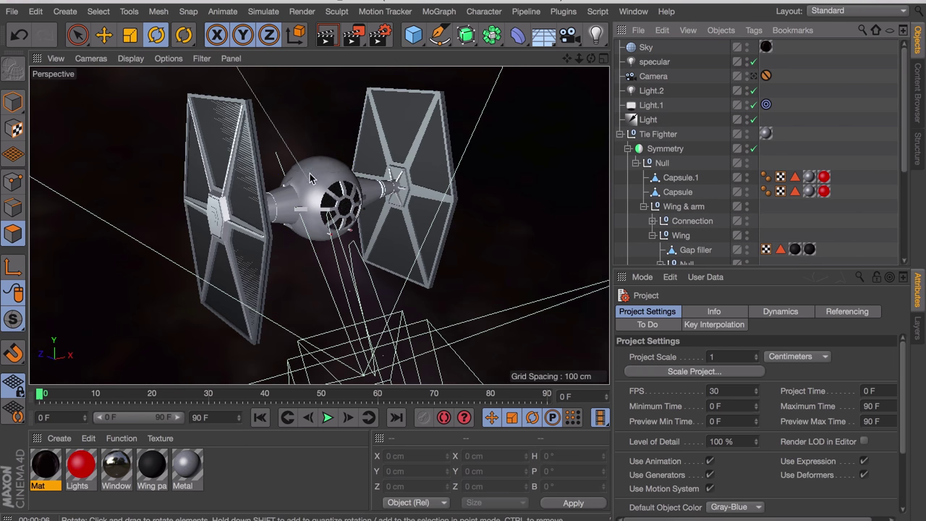
click(595, 37)
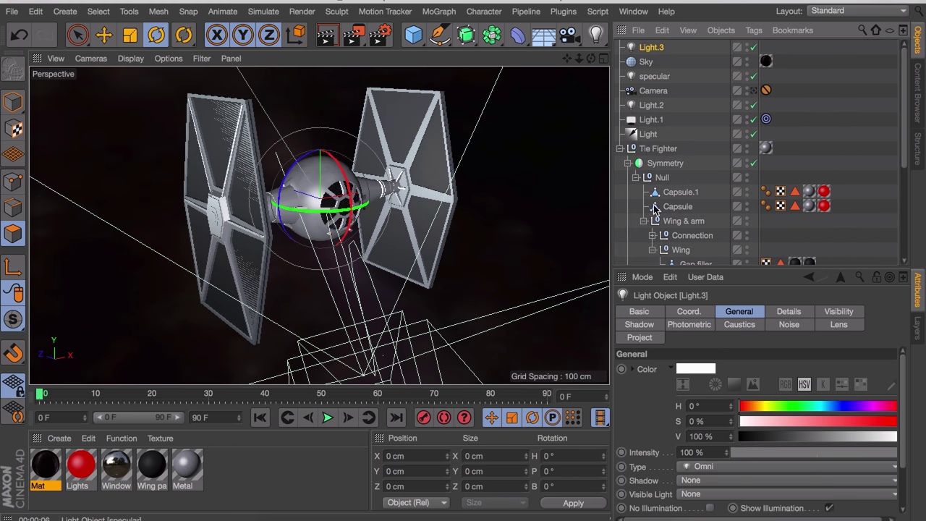
click(883, 421)
Move the red light in the top view to the front tip of one of the small capsules
key(e)
middle_click(478, 157)
middle_click(477, 156)
scroll(322, 278, up, 5)
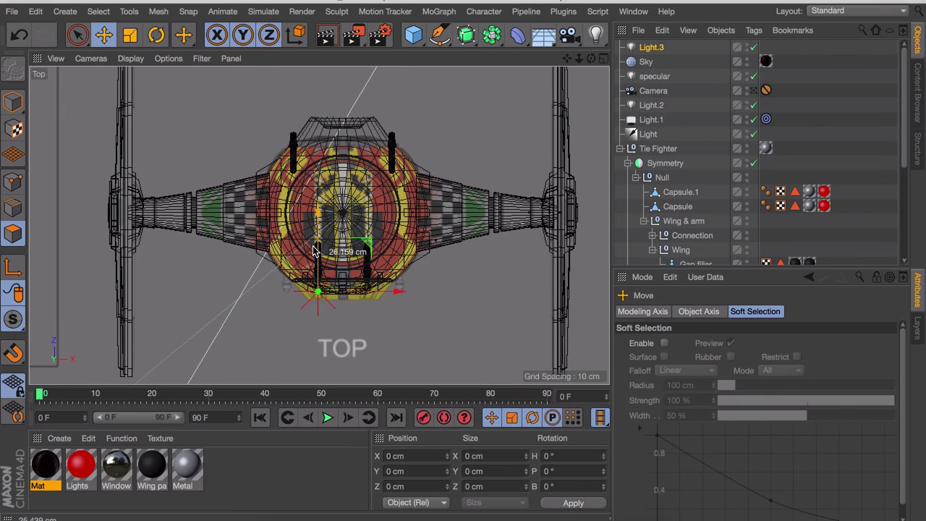
scroll(340, 248, up, 10)
scroll(353, 249, down, 3)
scroll(496, 158, up, 1)
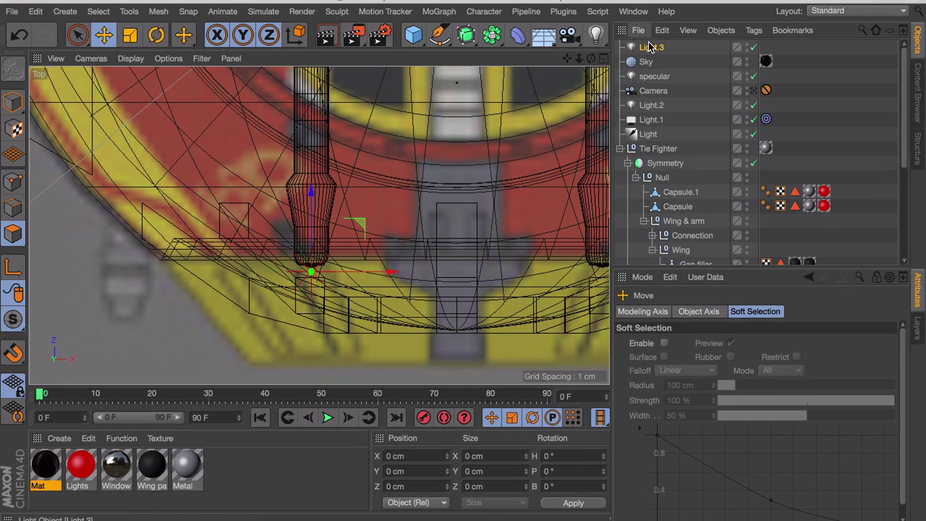
Nest the red light in the Null under Symmetry and align its height with the capsule tip
drag(651, 47, 667, 179)
middle_click(337, 181)
scroll(224, 112, up, 6)
scroll(434, 340, down, 5)
scroll(231, 123, up, 4)
drag(221, 98, 238, 93)
alt+drag(232, 98, 124, 120)
scroll(228, 165, down, 3)
Move the red light back to the top level of the object hierarchy and delete the duplicate made from it
drag(675, 177, 651, 45)
ctrl+drag(288, 157, 219, 159)
key(Delete)
Set the red light's intensity to 20% and its Visible Light option to Visible
middle_click(239, 130)
click(660, 49)
alt+drag(463, 231, 391, 217)
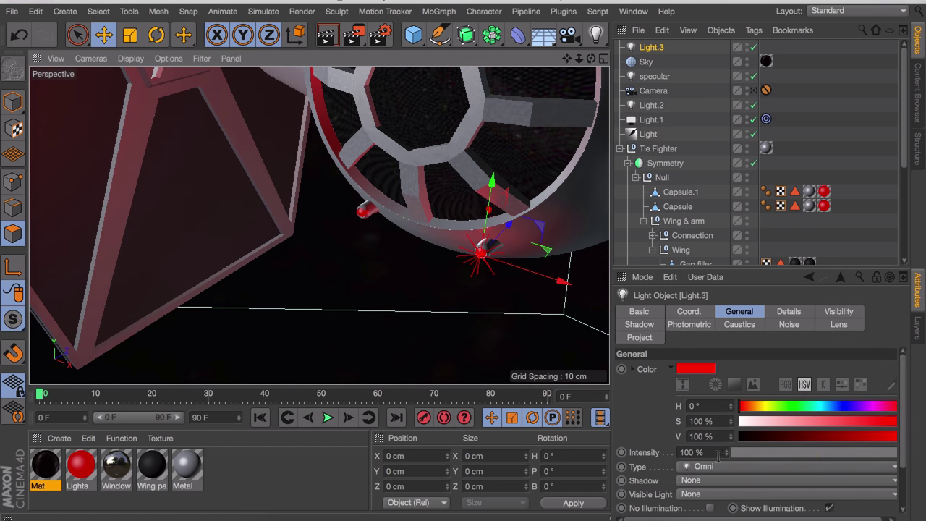
click(713, 452)
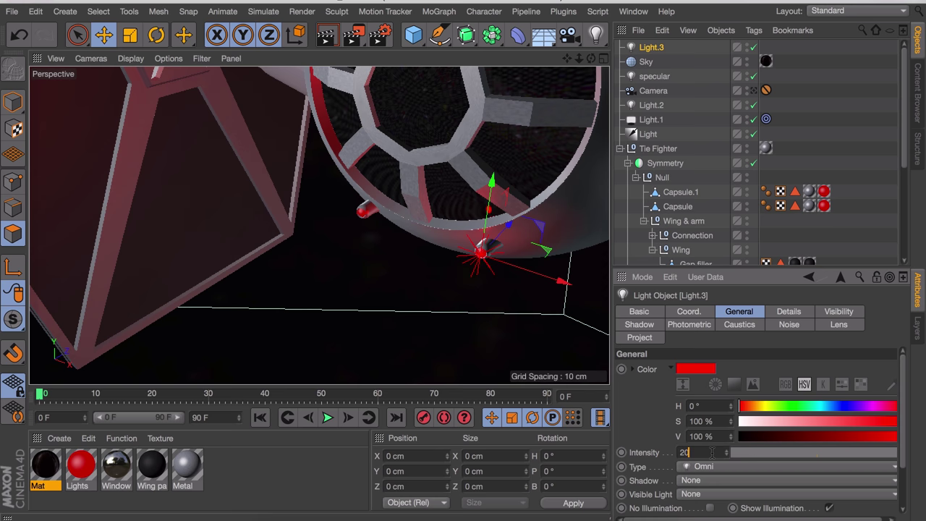
text(20)
key(Return)
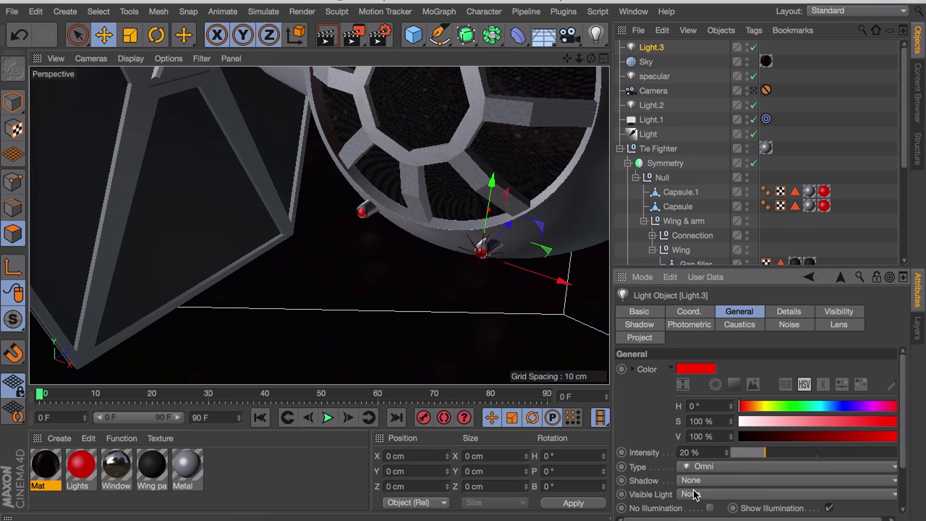
click(692, 493)
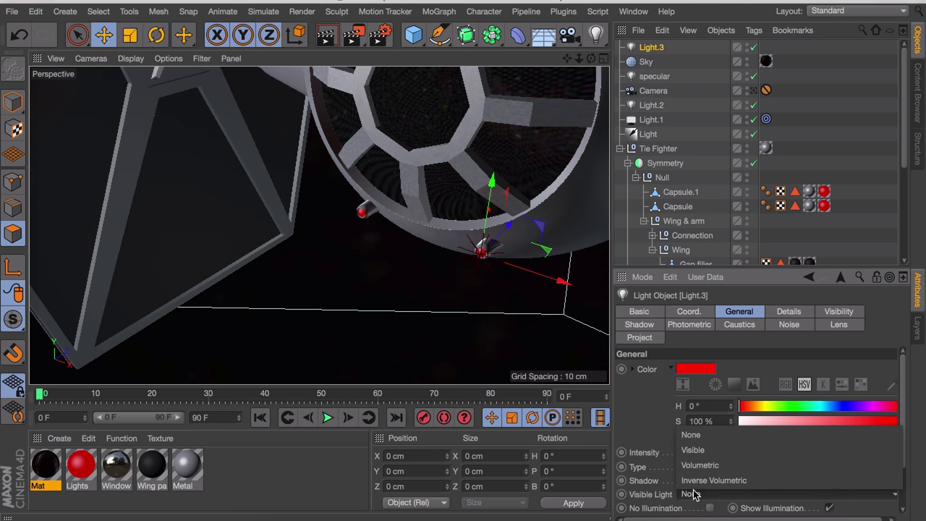
click(693, 450)
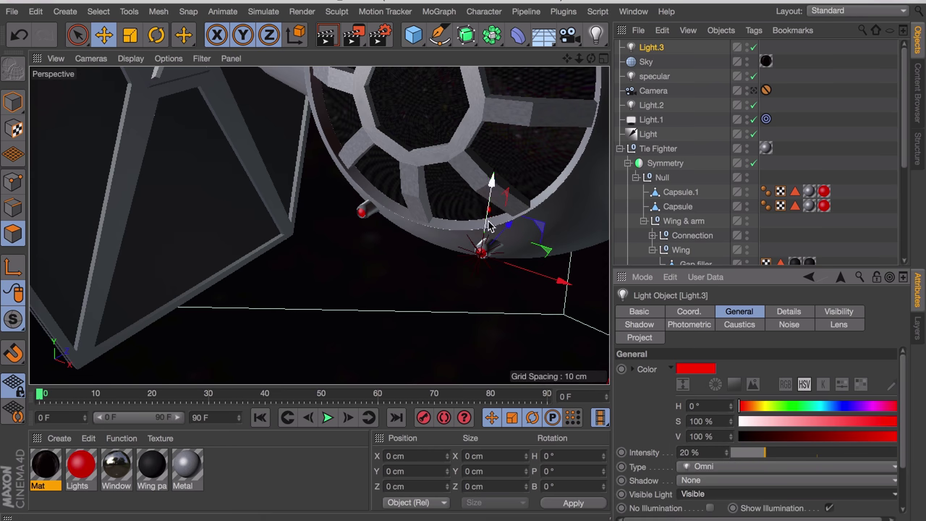
Switch to Model mode and shrink the red light's visible range to a small sphere around the capsule tip
scroll(477, 318, down, 10)
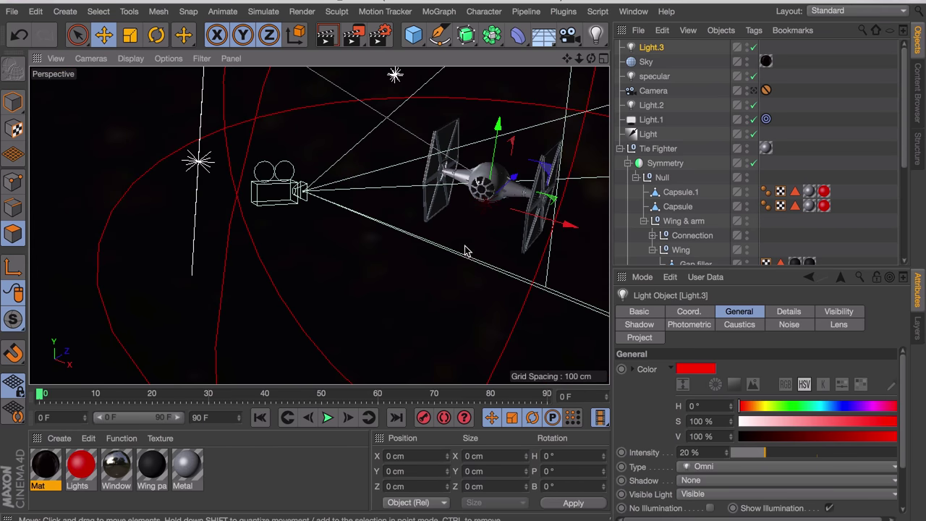
alt+drag(470, 248, 534, 215)
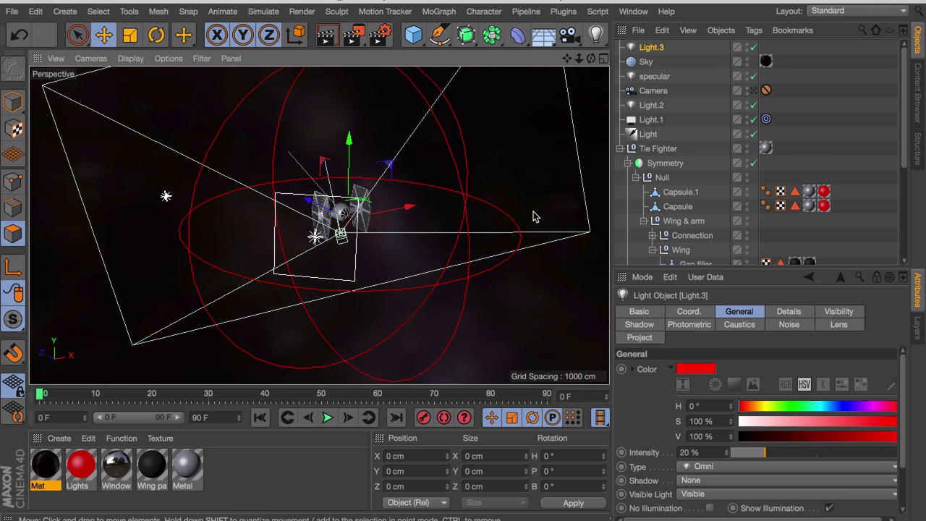
click(13, 103)
drag(274, 183, 337, 216)
scroll(335, 214, up, 10)
scroll(397, 281, up, 3)
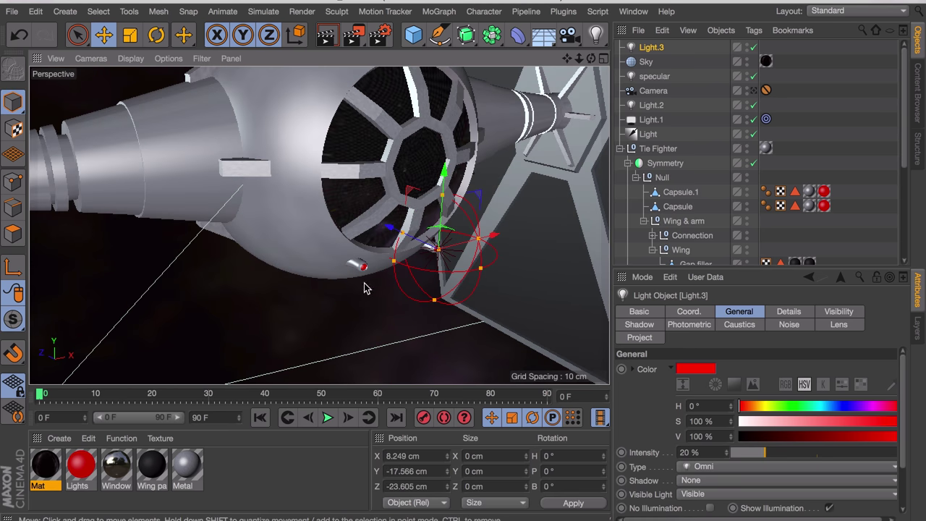